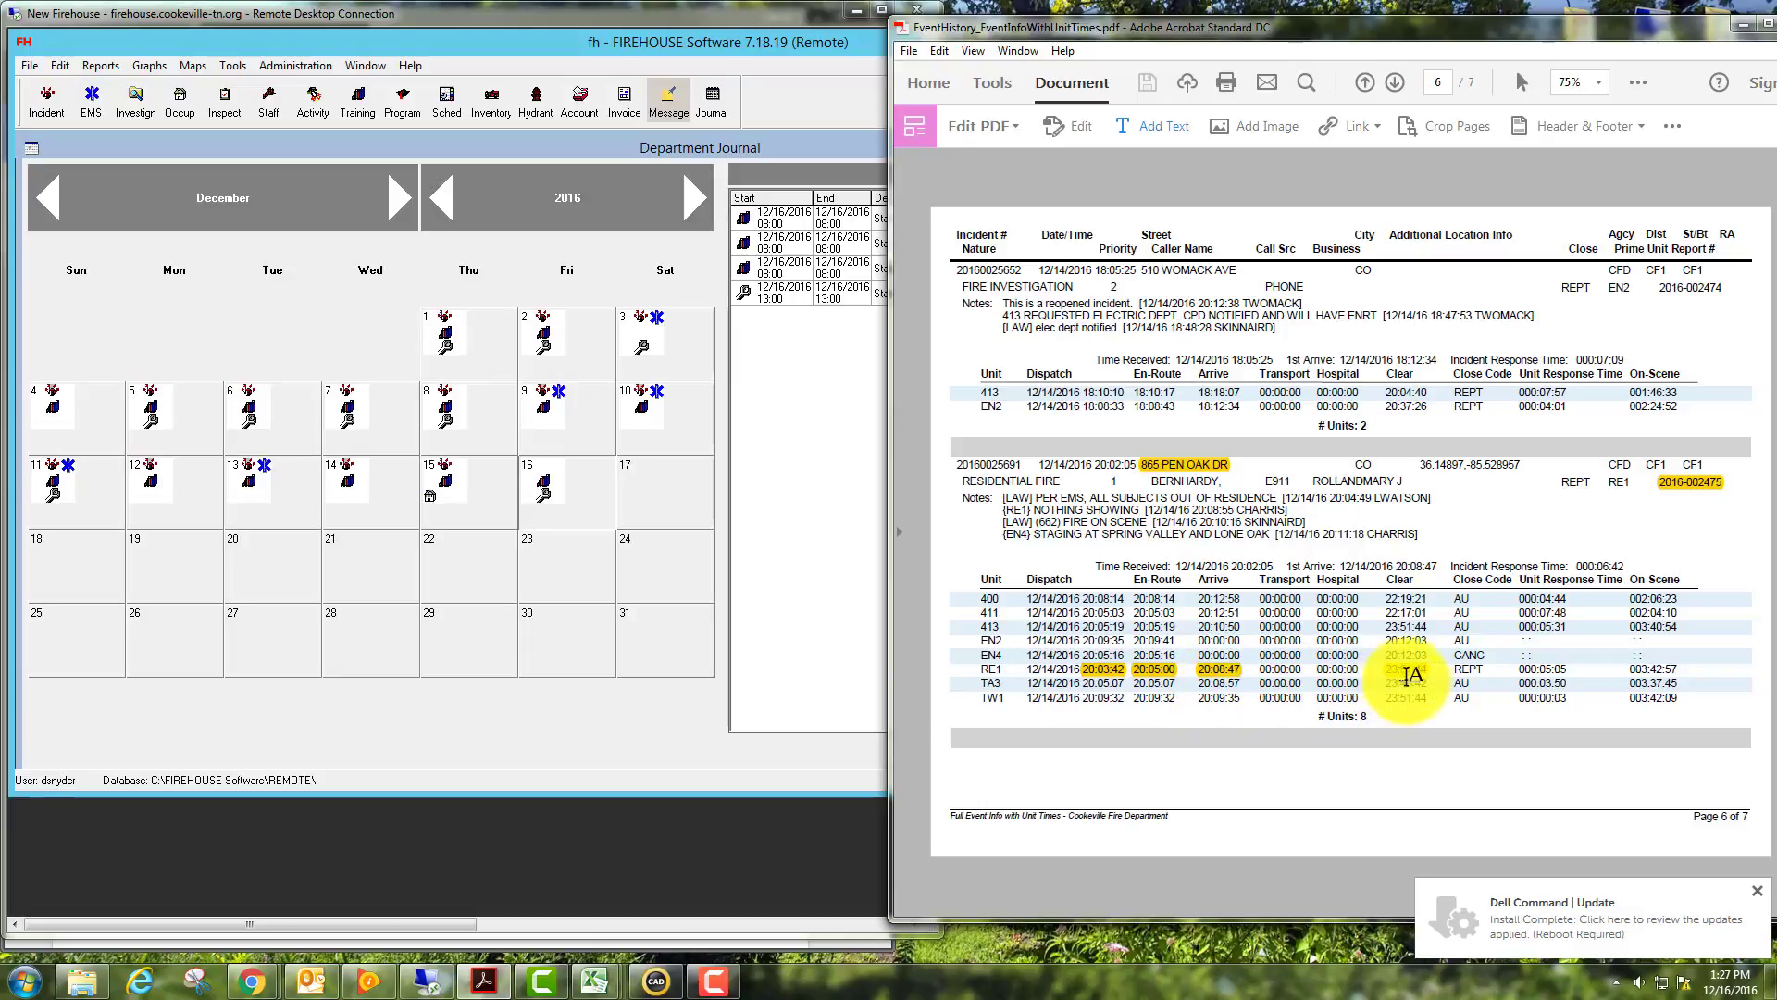
Highlight RE1's clear time 23:51:44 in the event history PDF and maximize the Acrobat window.
left_click_drag(1385, 669, 1430, 668)
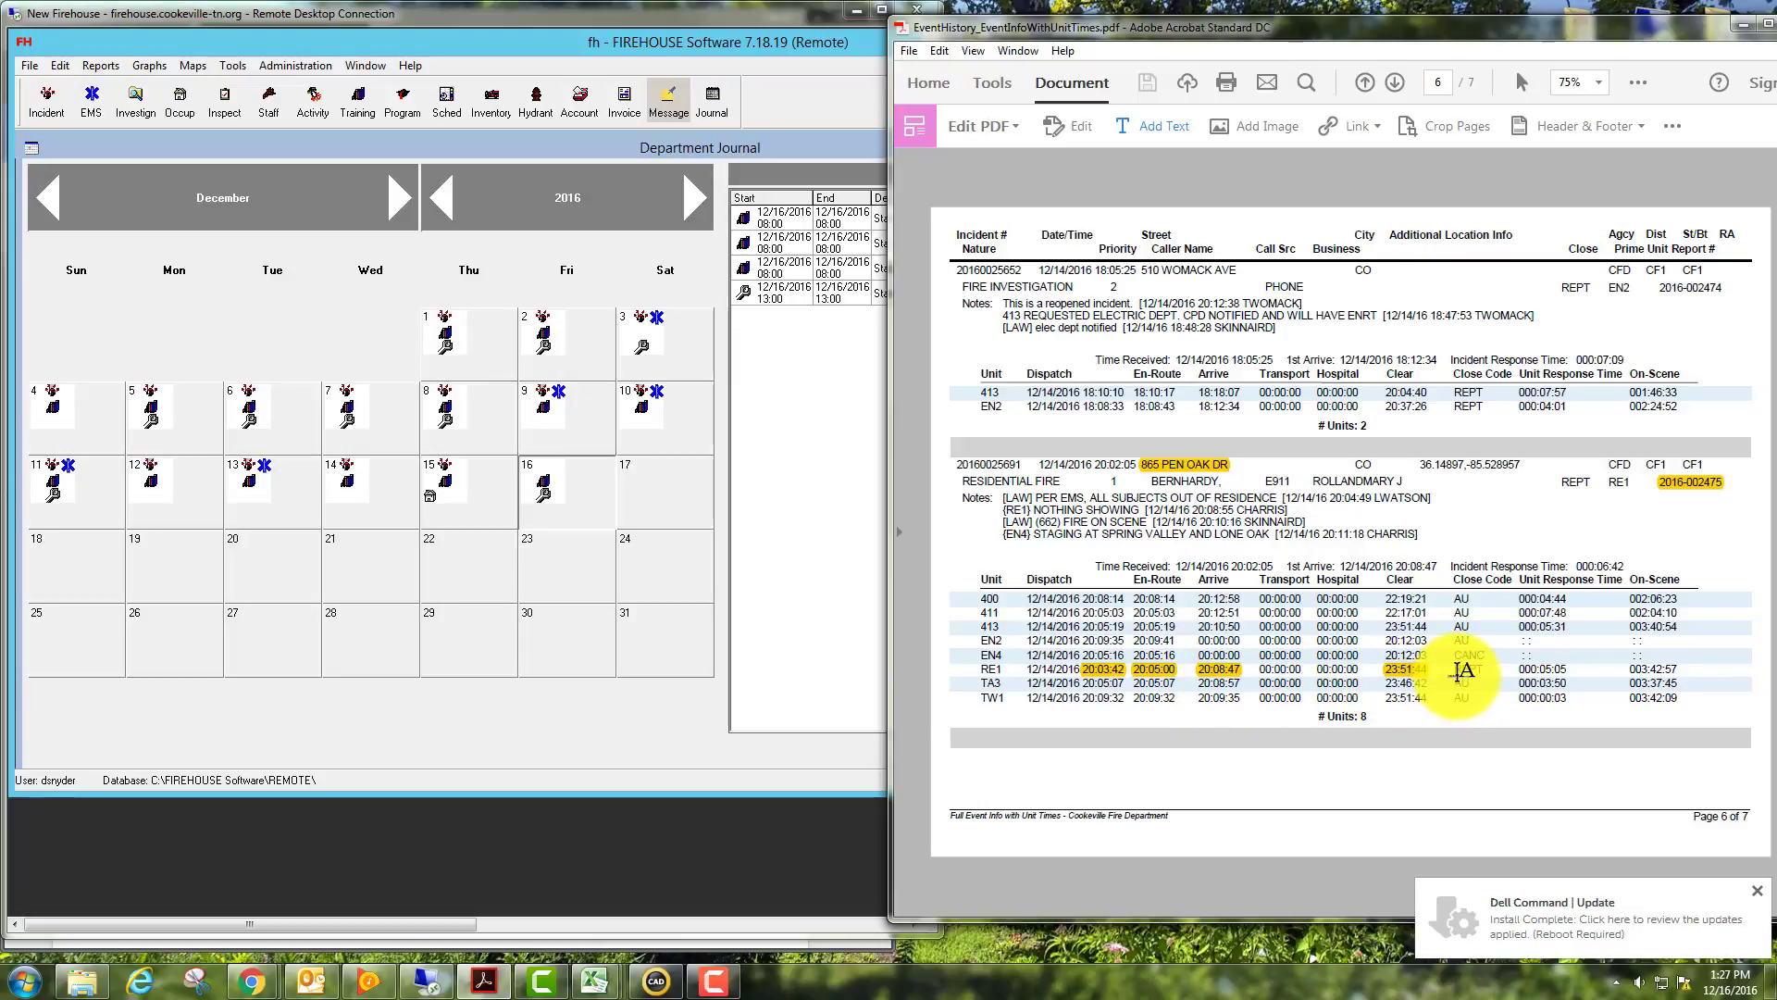
left_click(1669, 124)
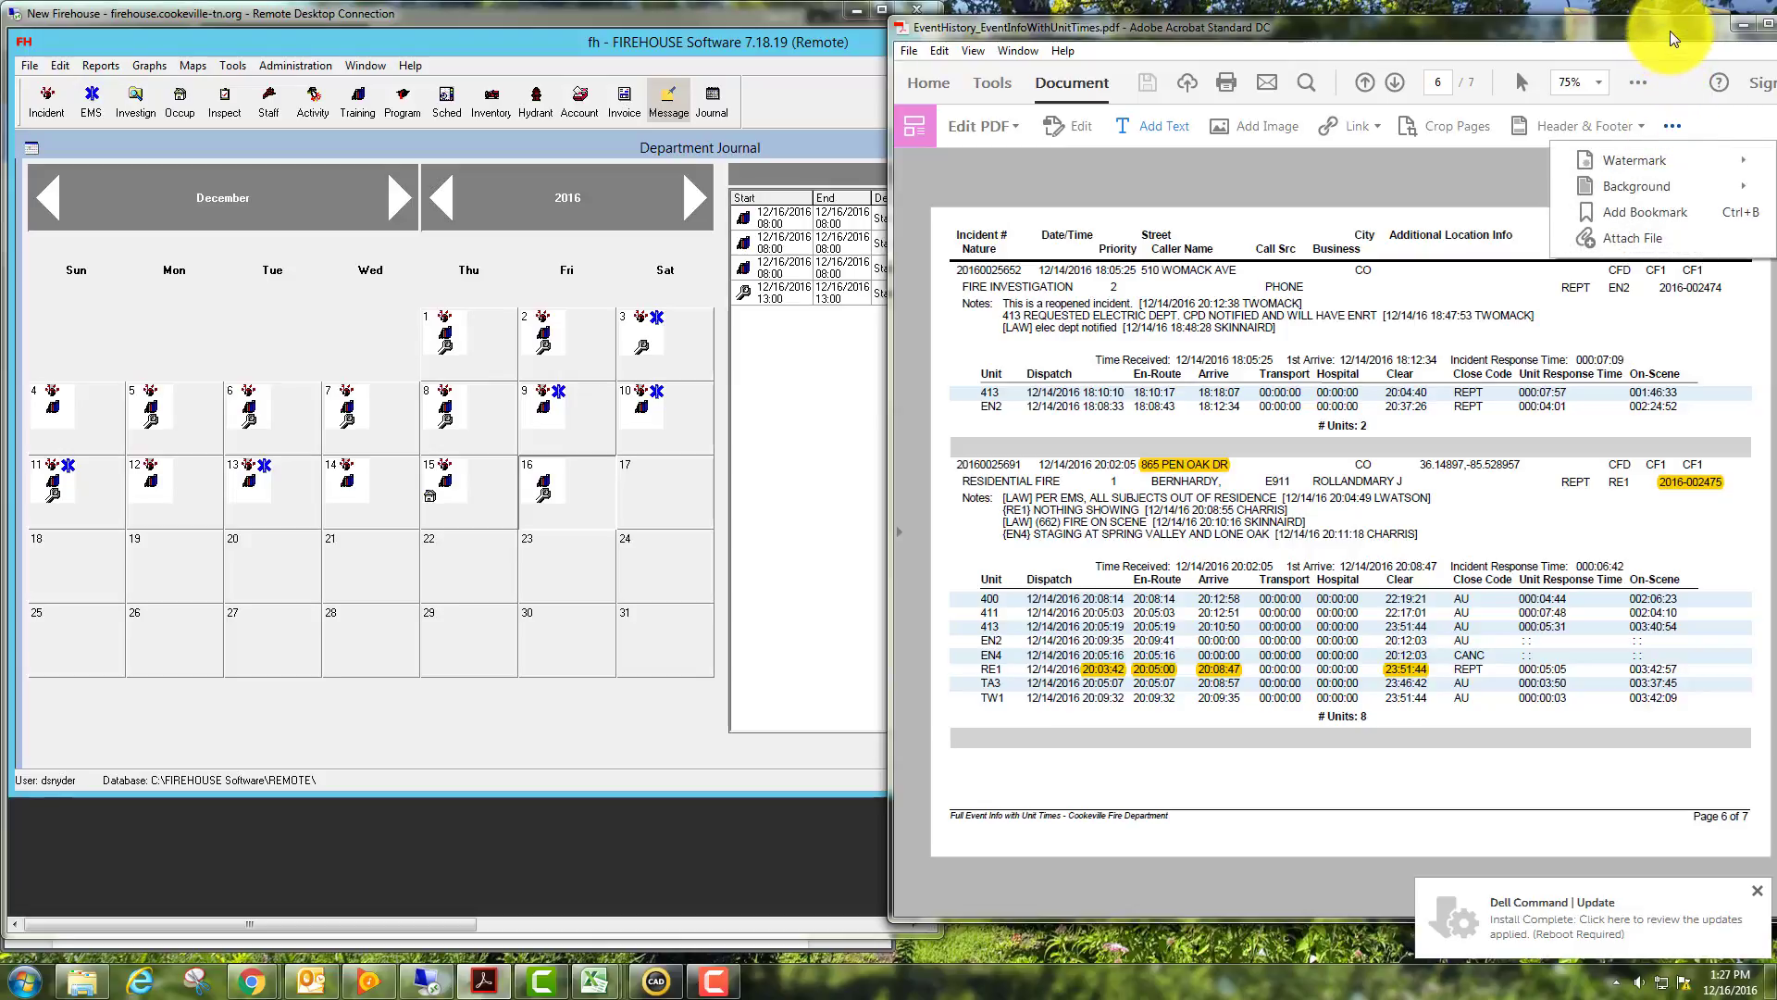
left_click_drag(1670, 31, 1463, 36)
left_click(1553, 24)
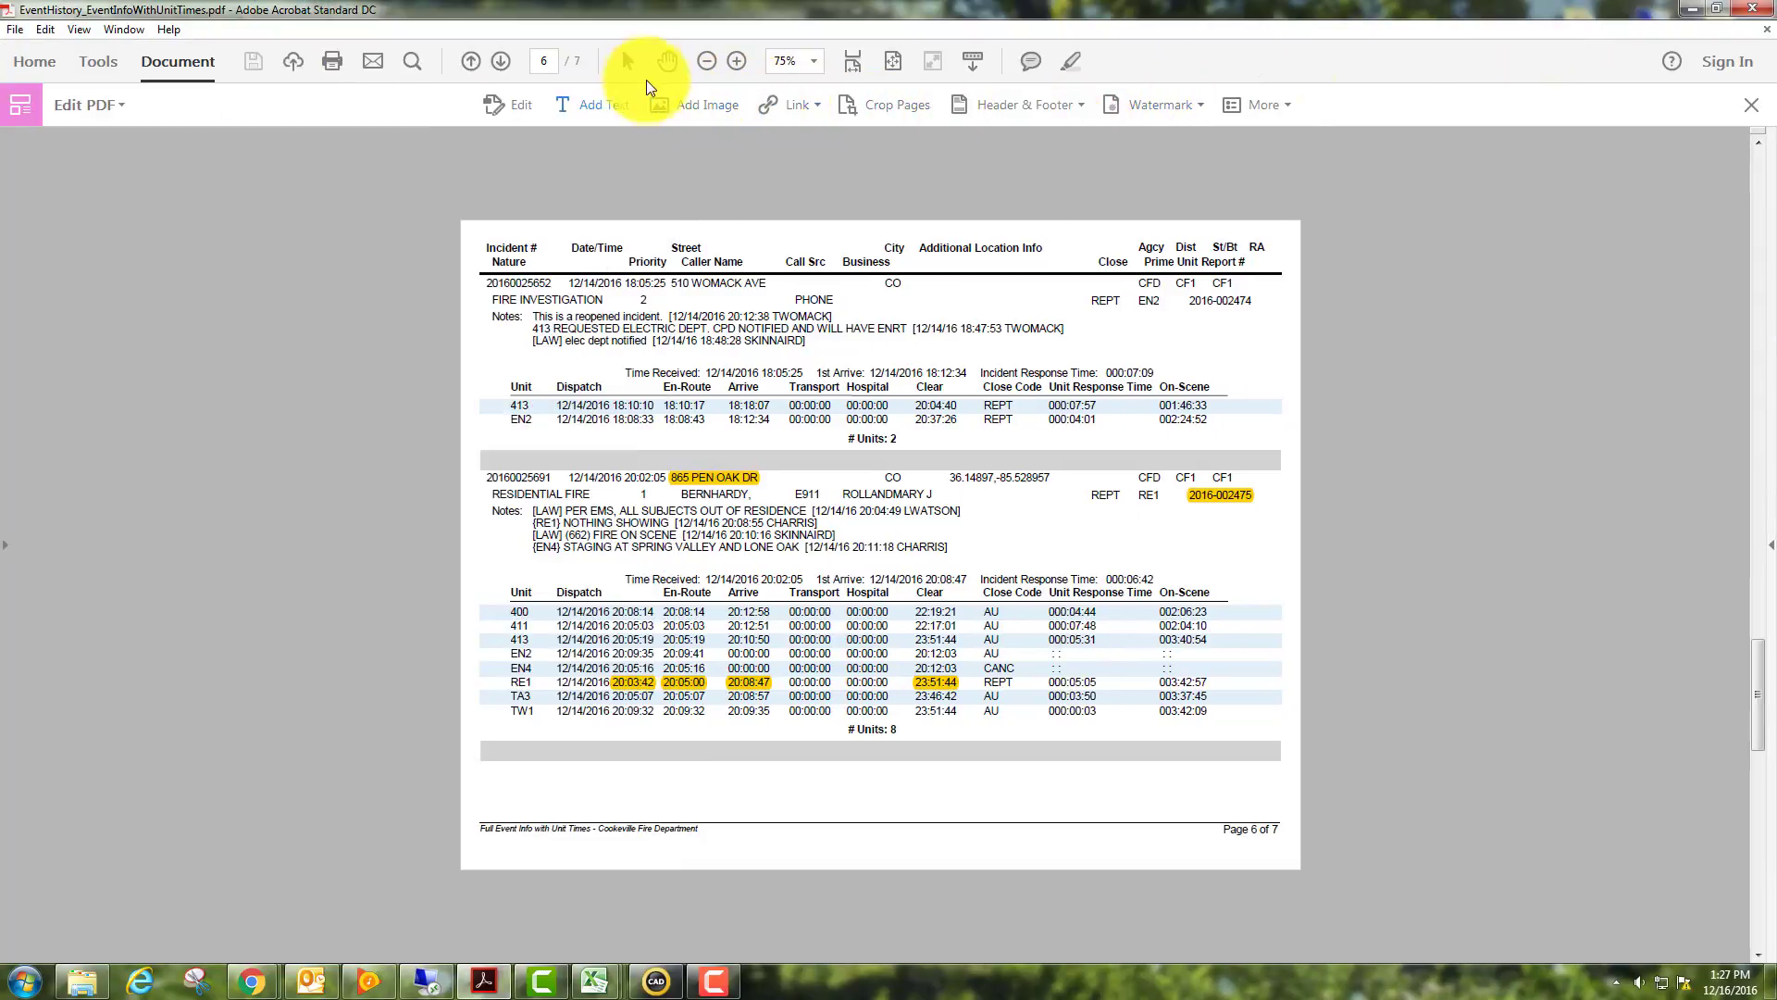
left_click(1074, 63)
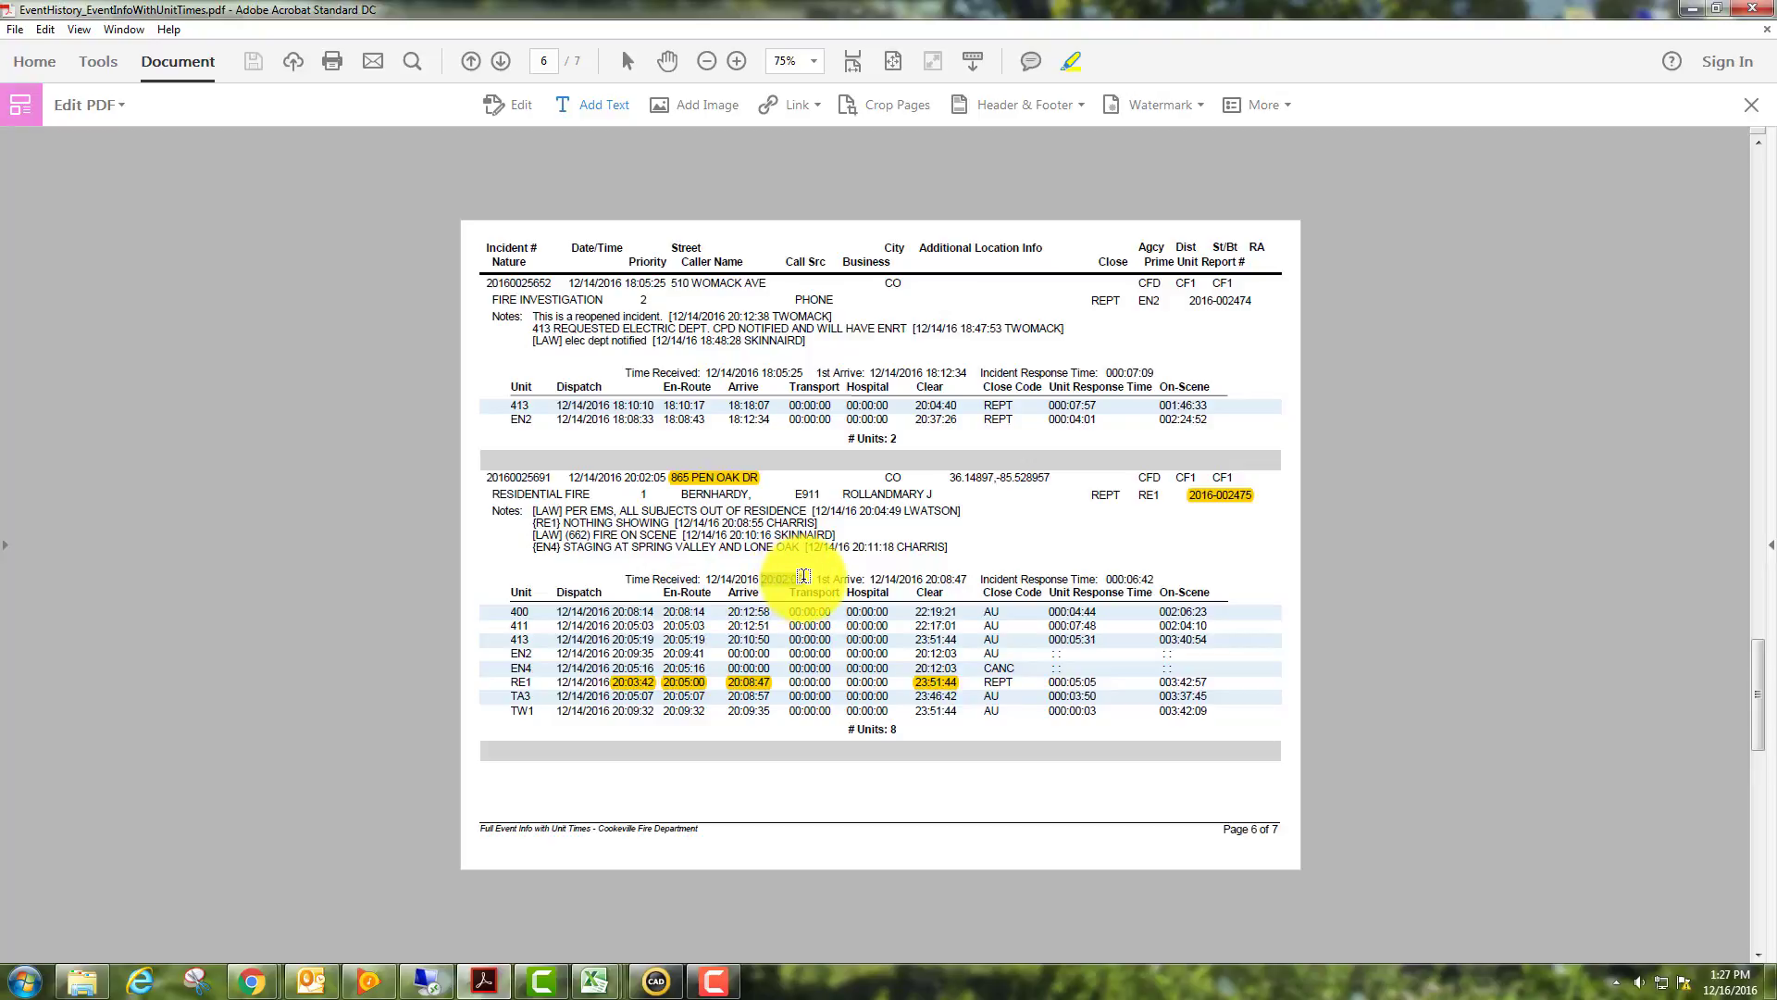
left_click(1716, 9)
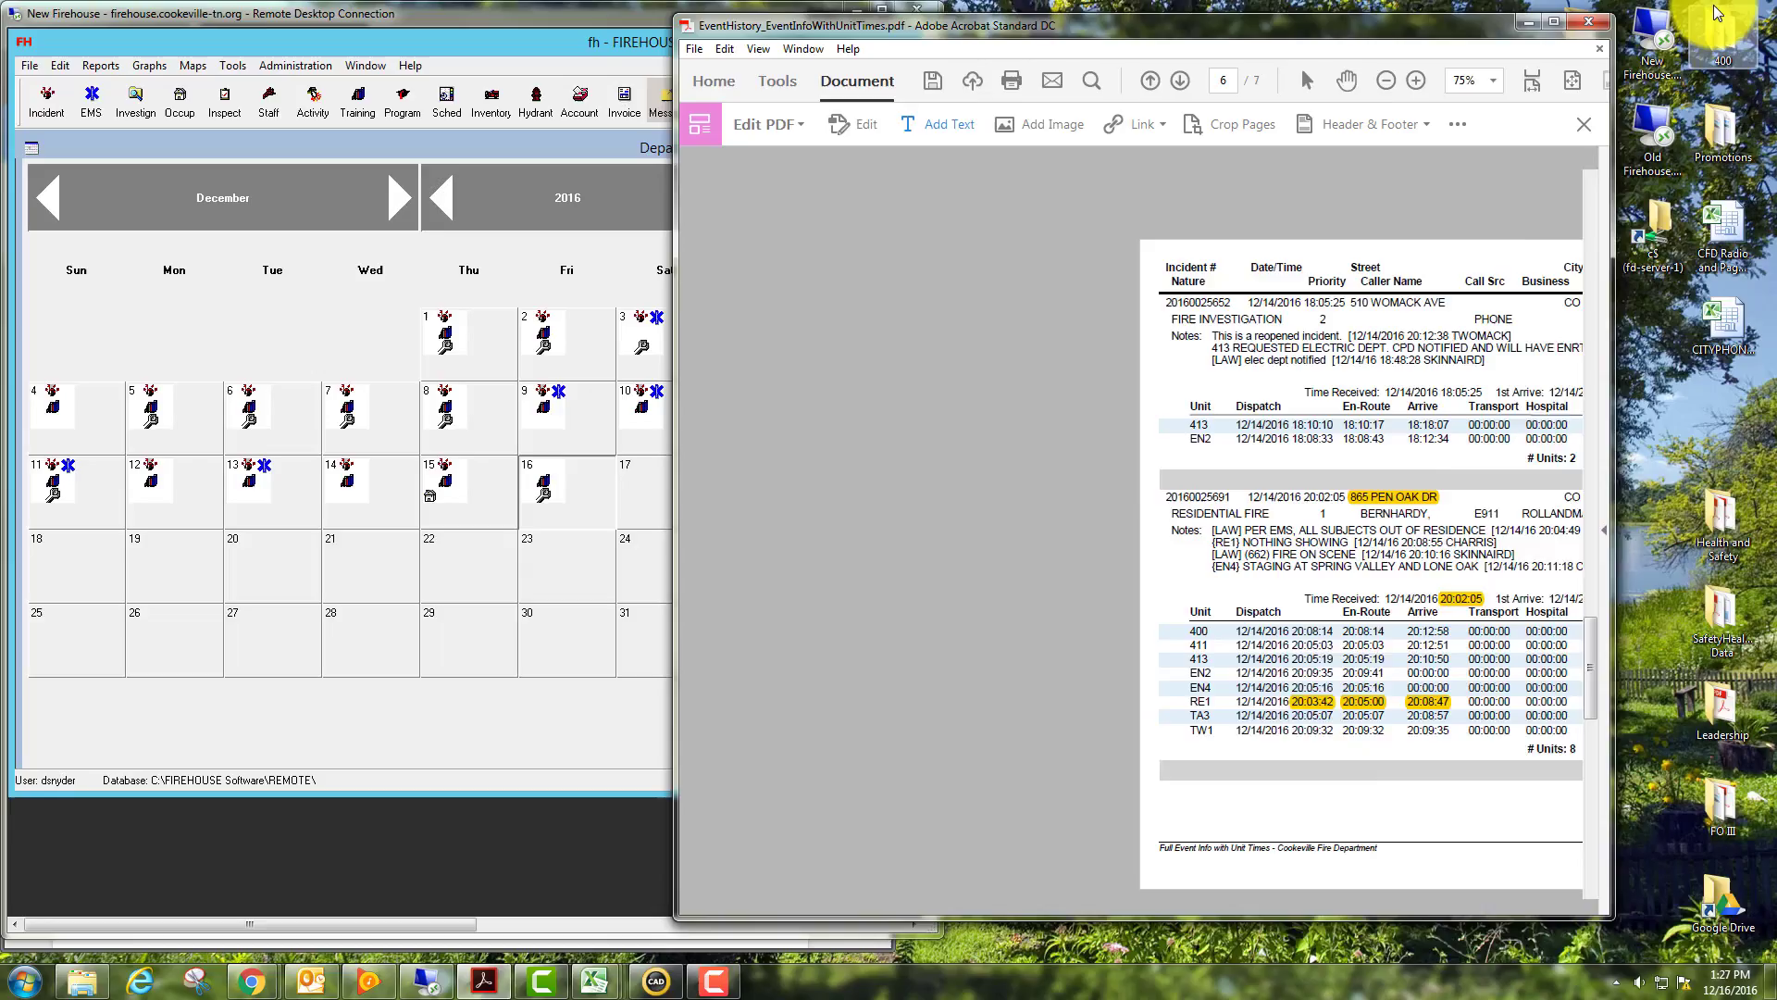
left_click_drag(1341, 19, 1569, 16)
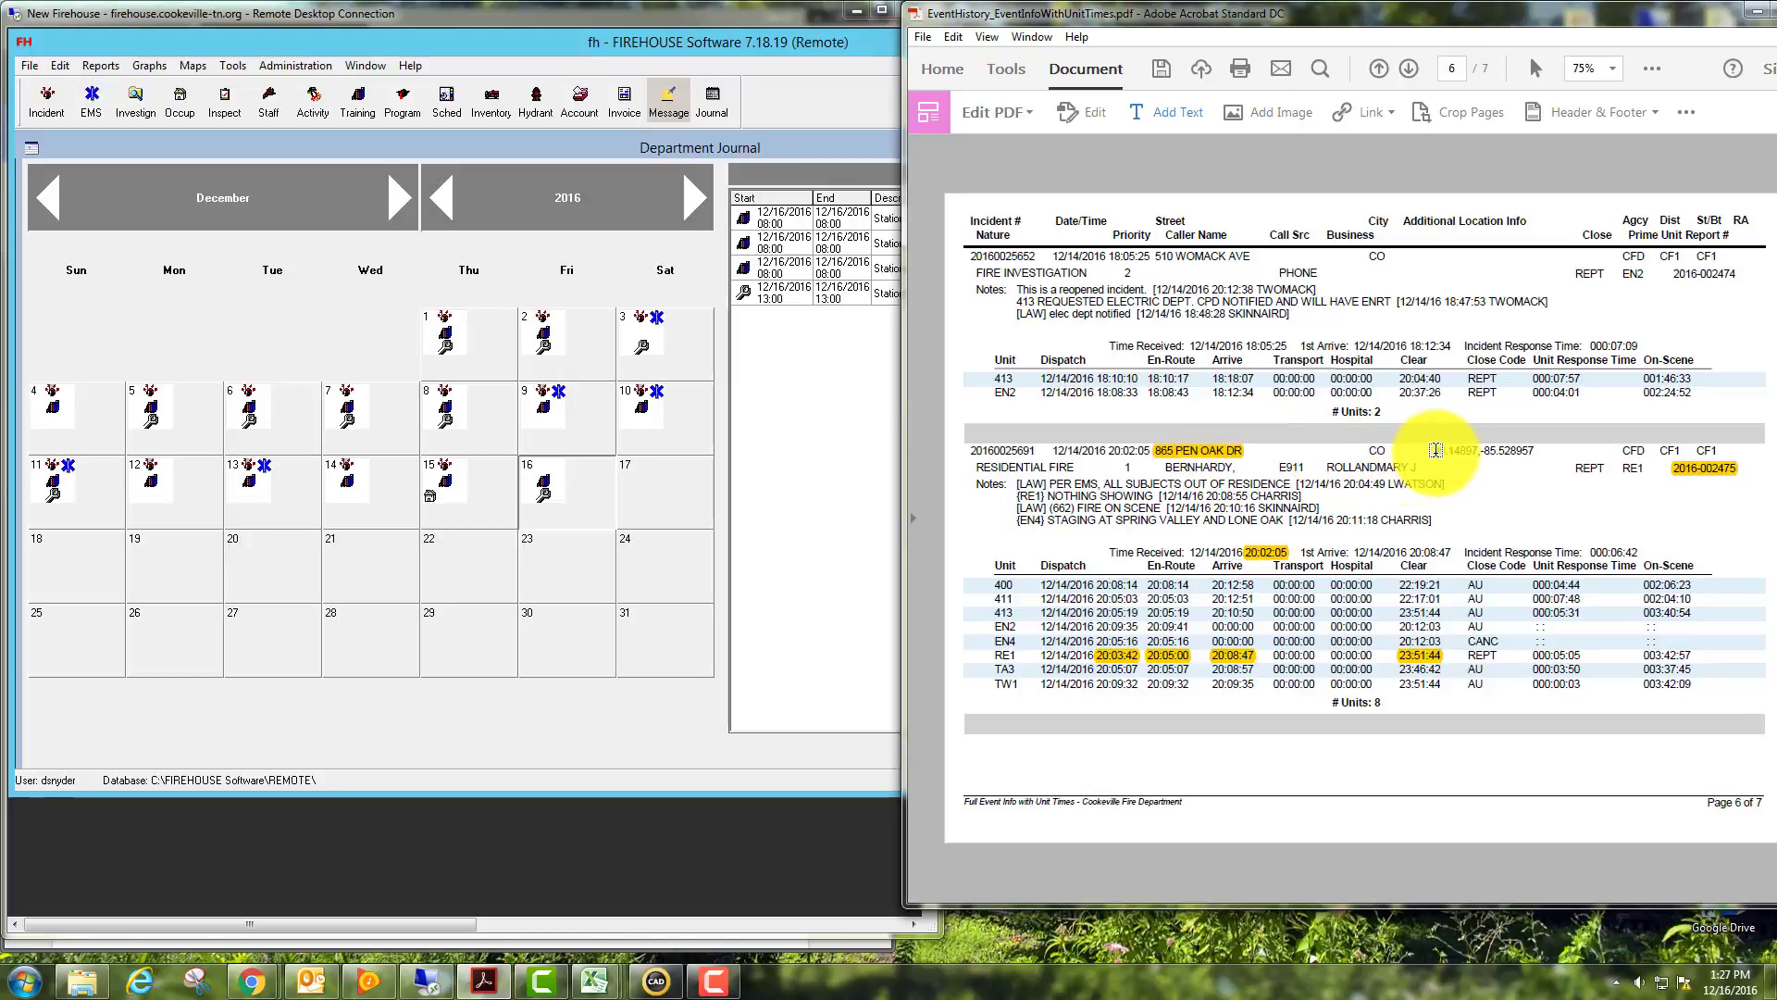
left_click_drag(1434, 450, 1534, 449)
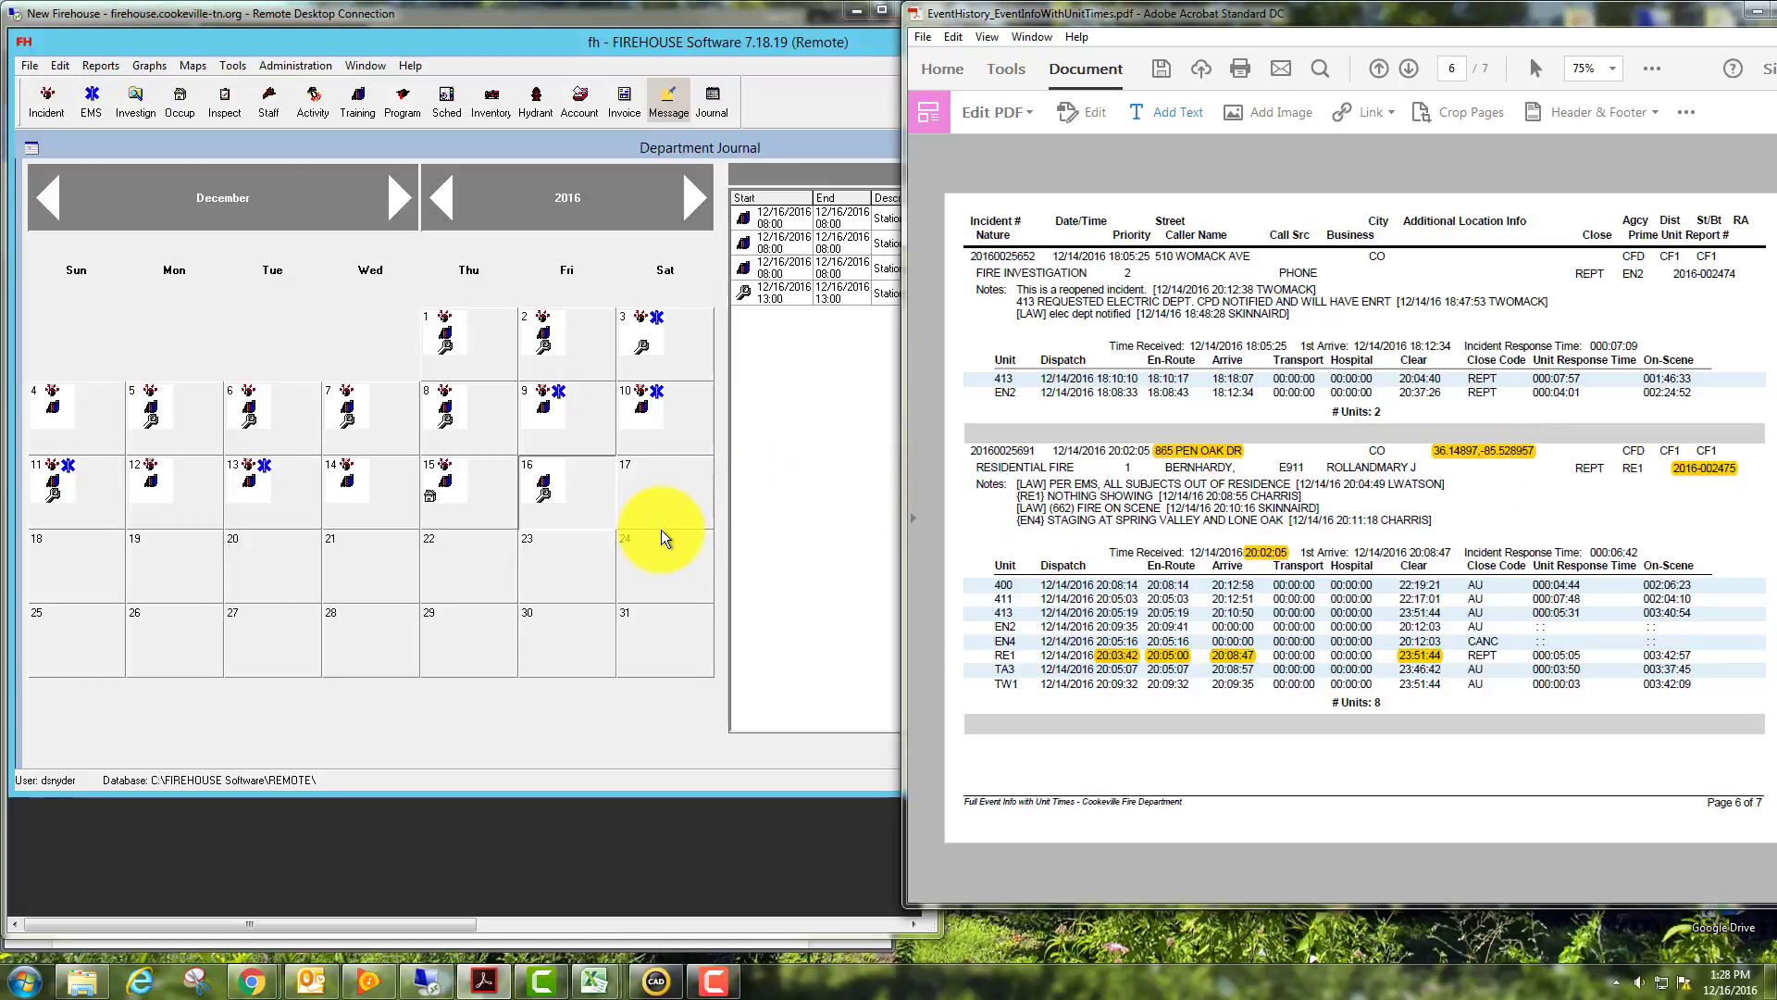
left_click(52, 93)
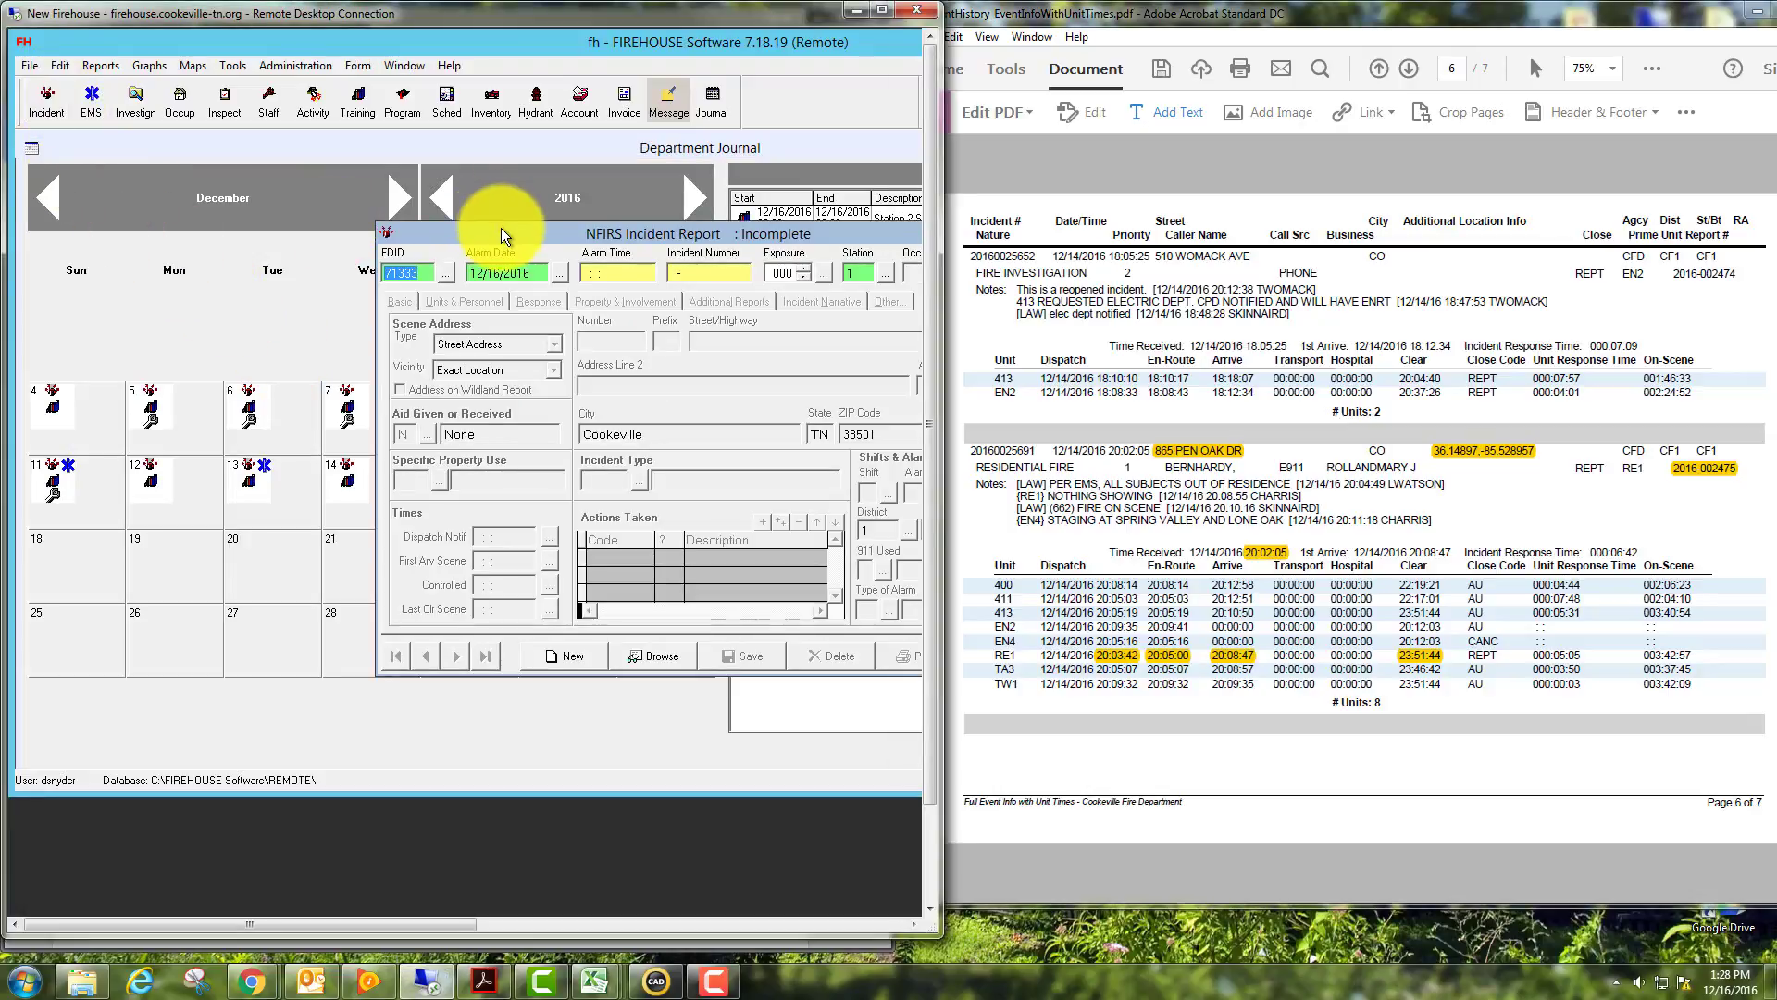
left_click_drag(502, 228, 226, 224)
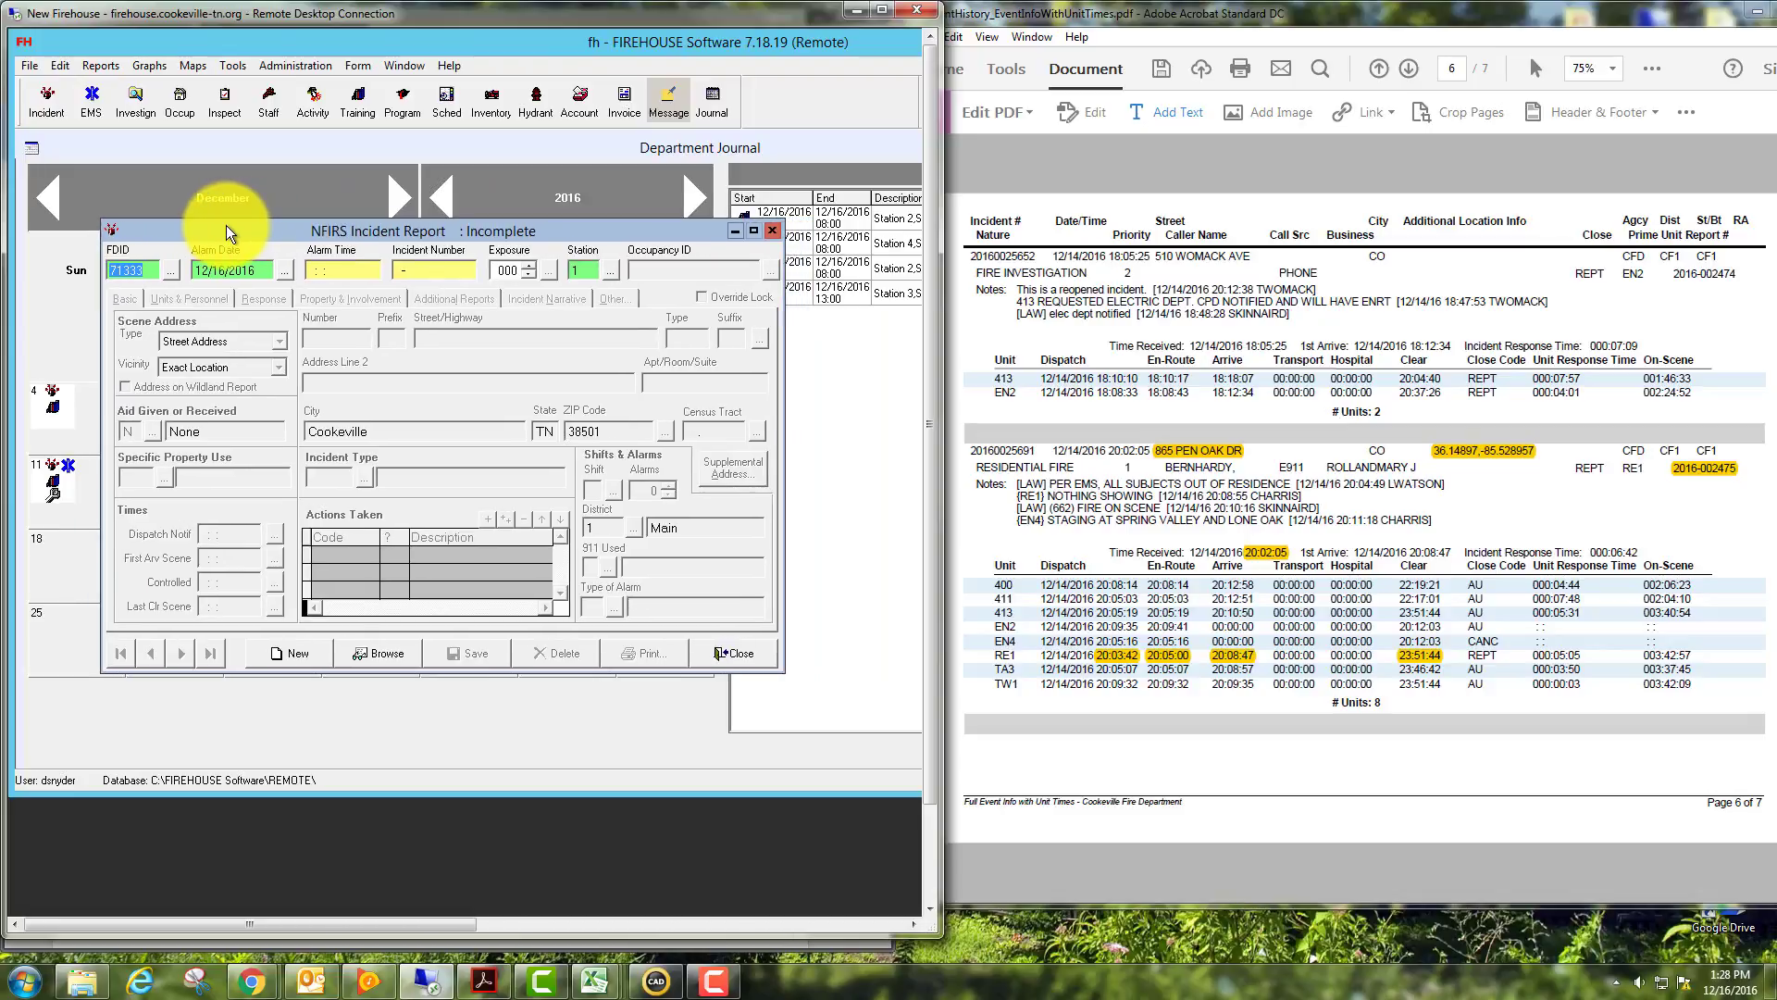
left_click(310, 269)
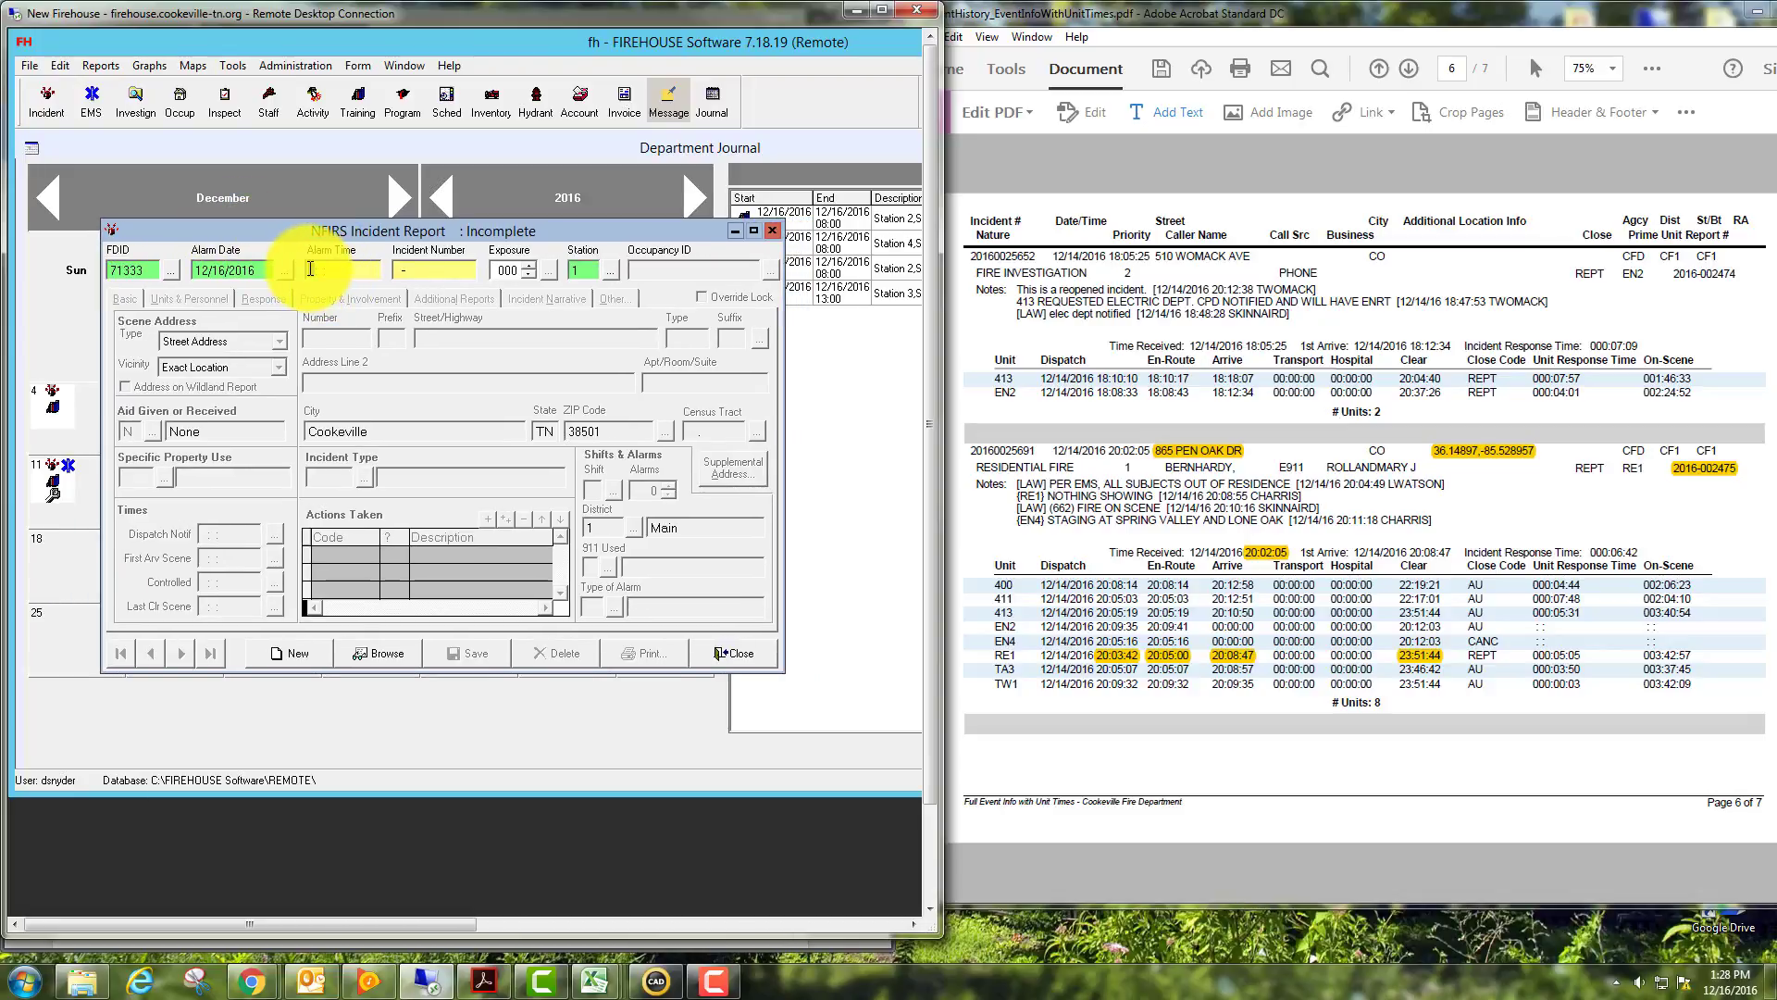
type("20:03:42")
key("Tab")
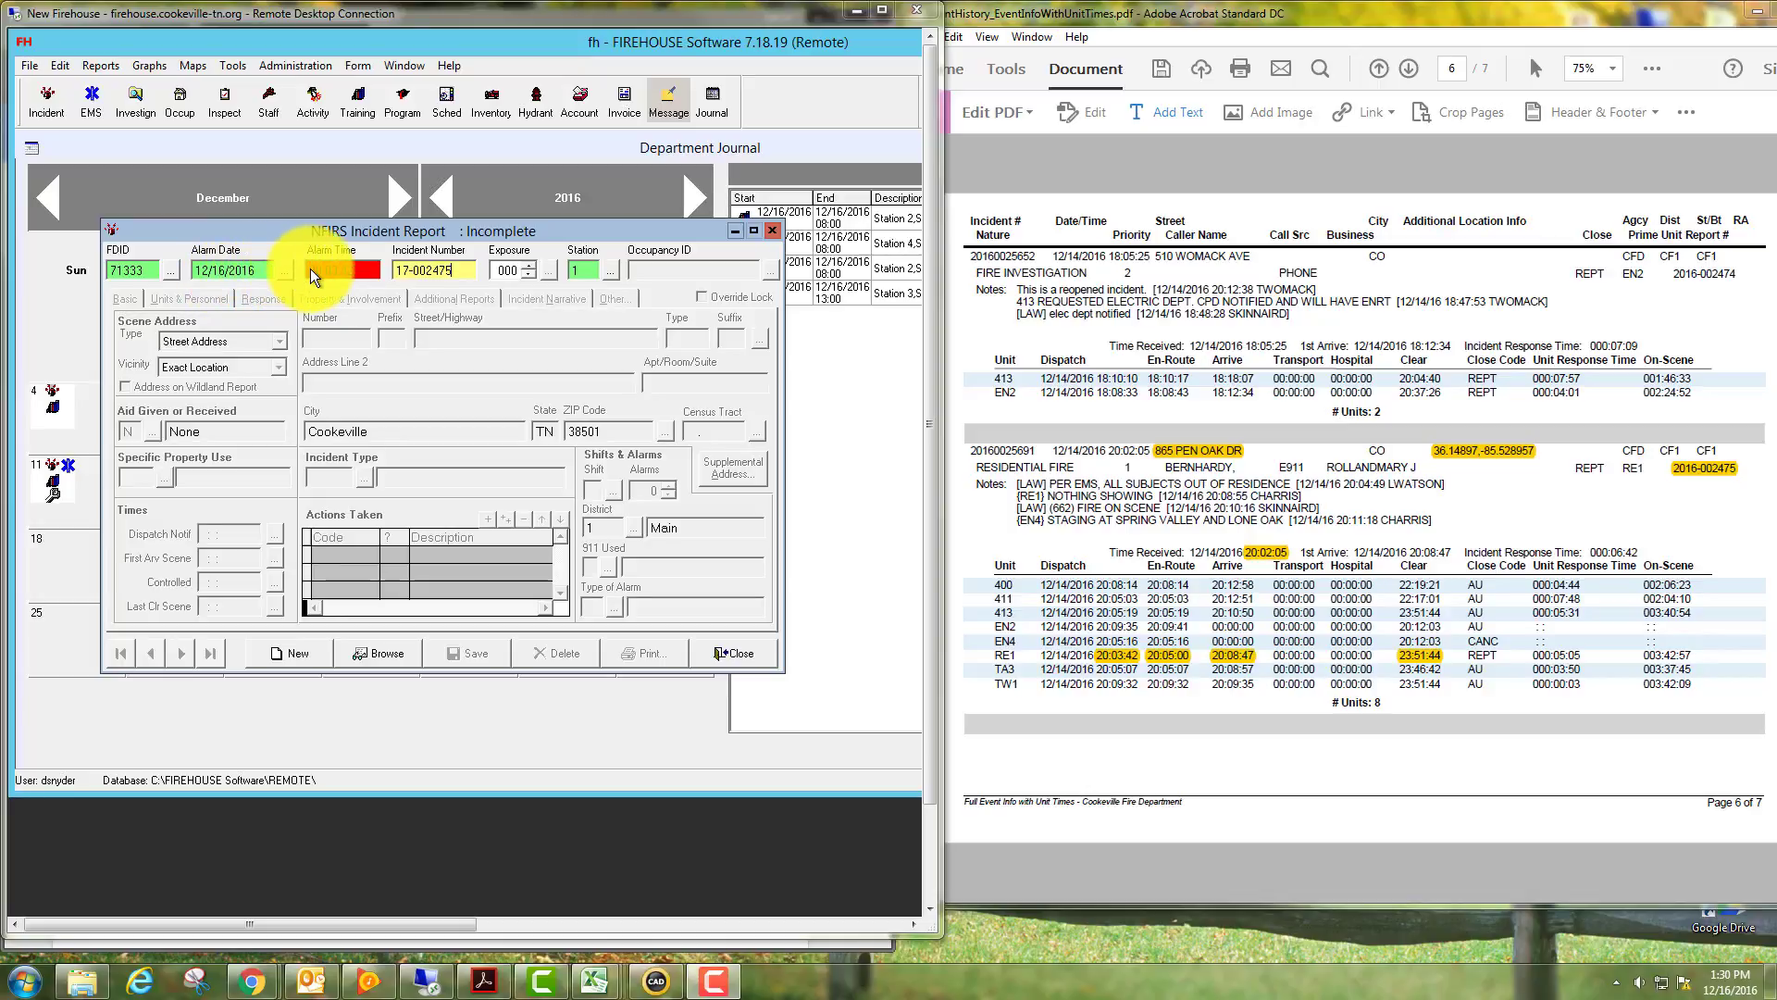
Pick 12/15/2016 as the alarm date from the calendar and bring the create-record prompt into view.
left_click(286, 269)
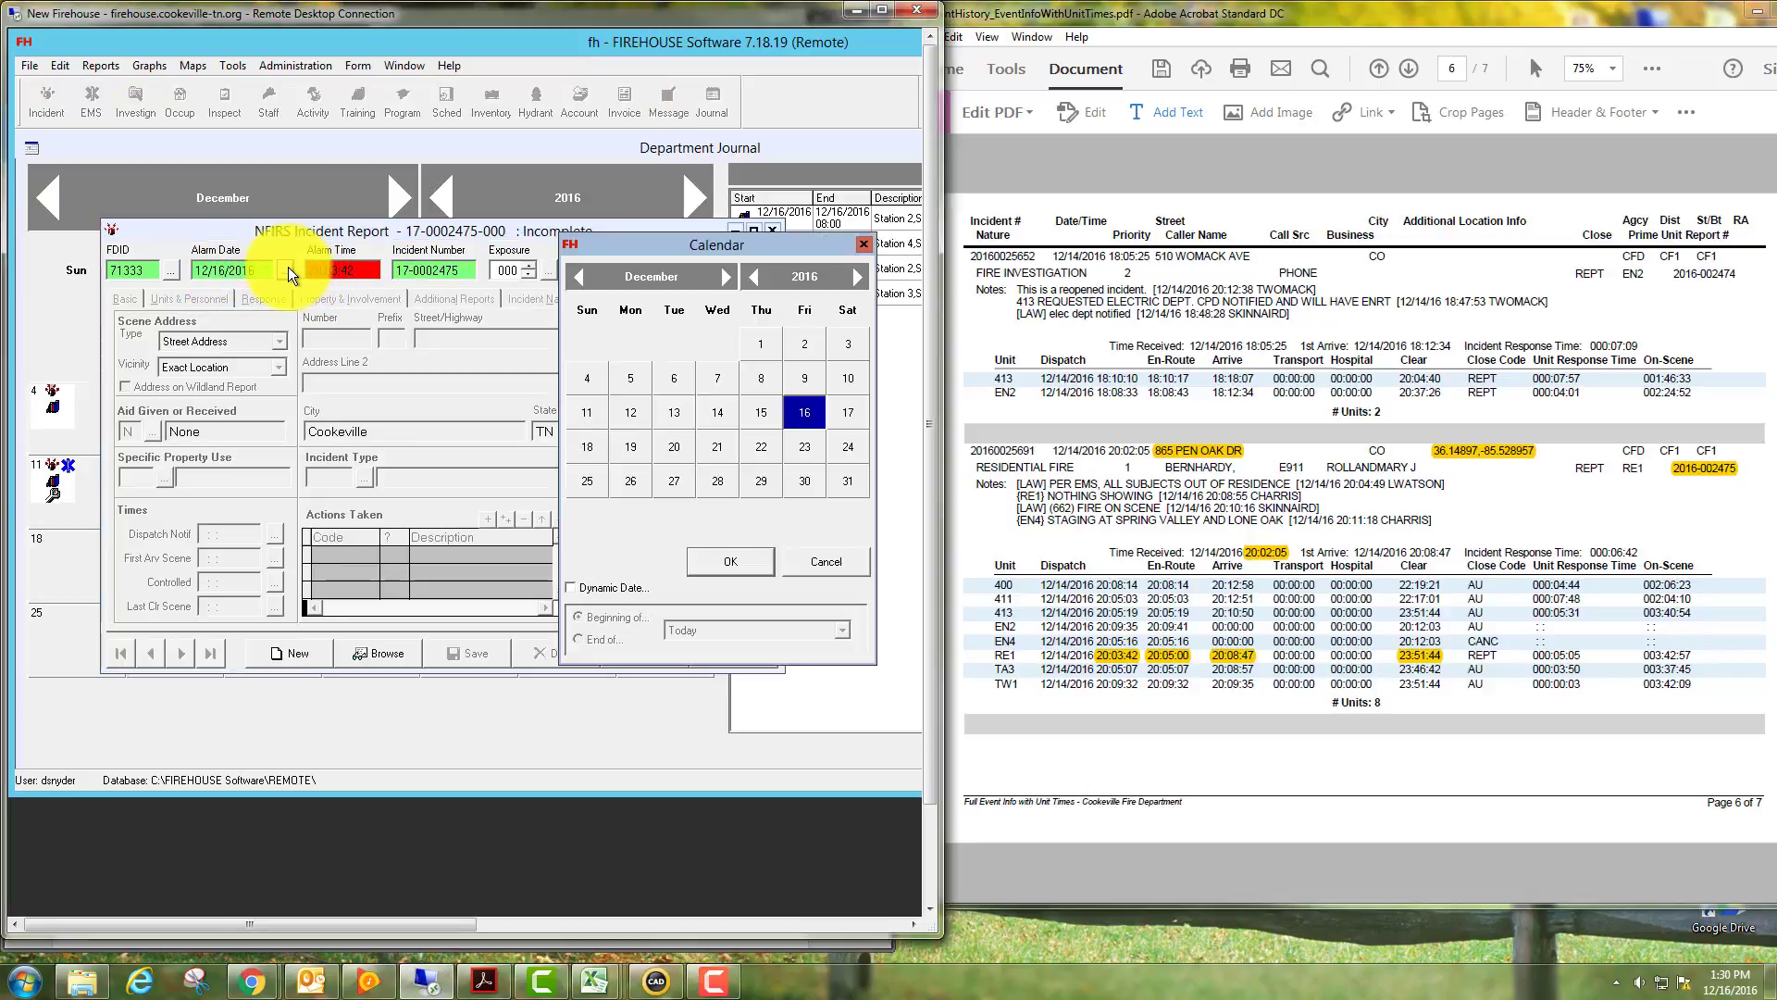
left_click(759, 411)
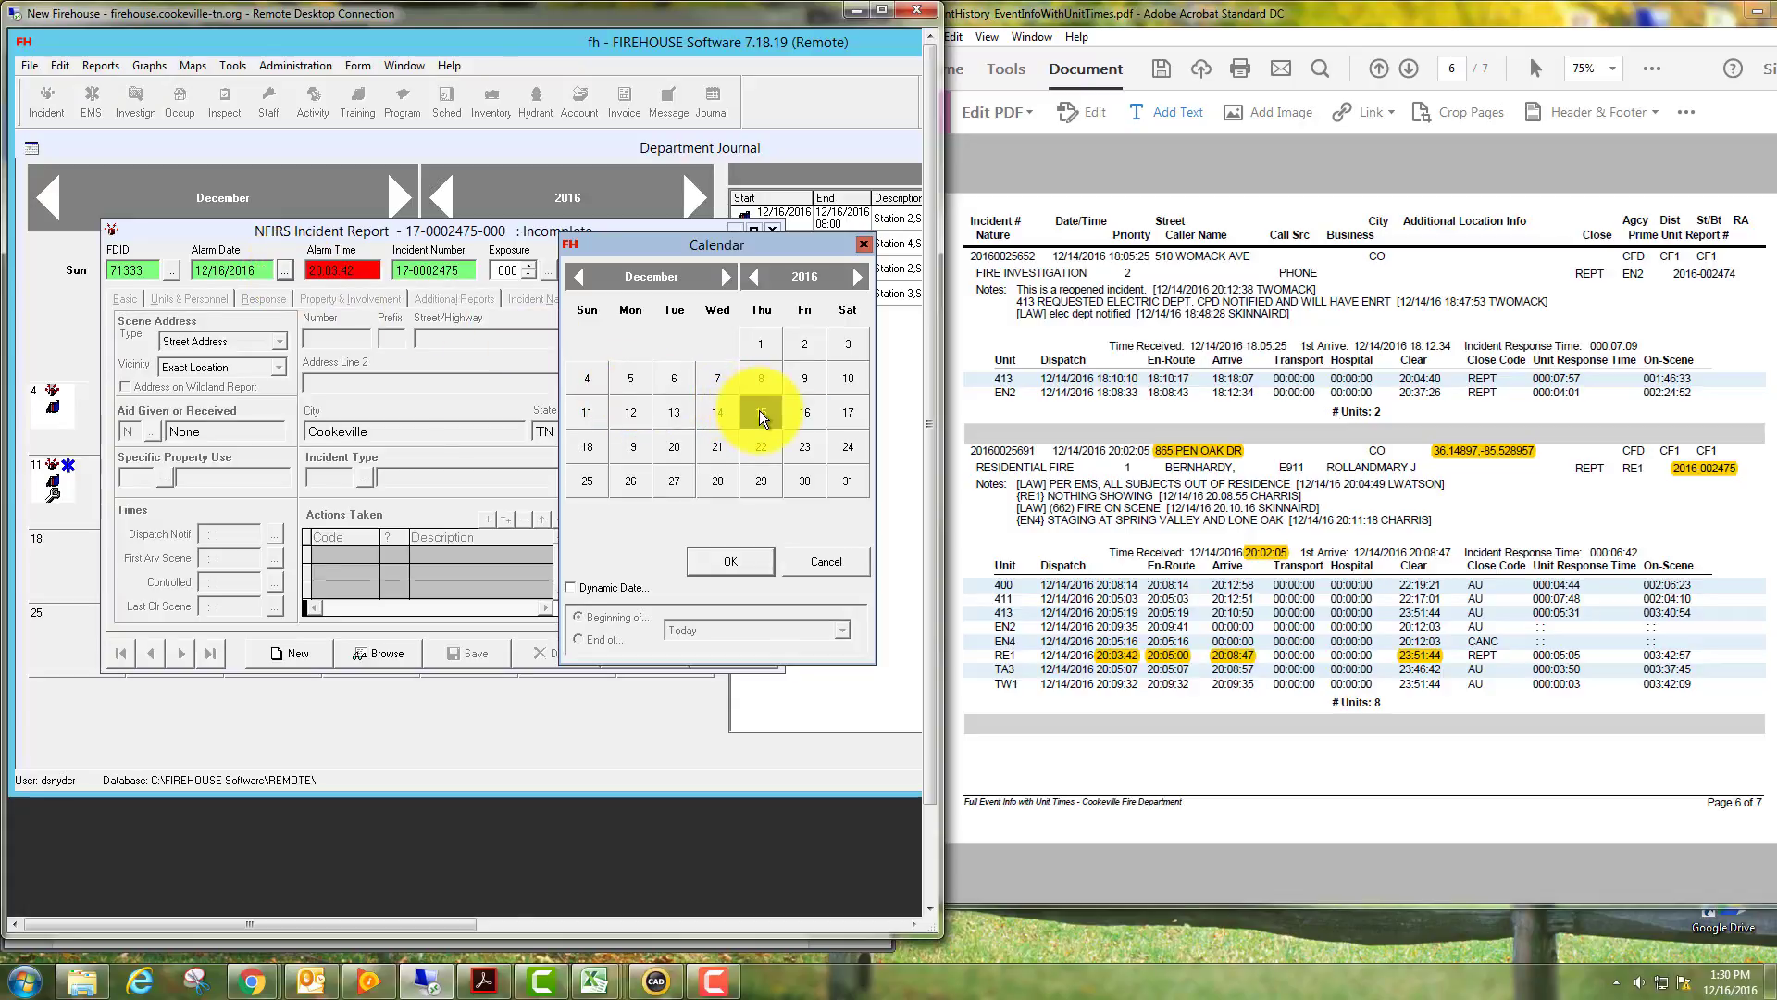
left_click(733, 562)
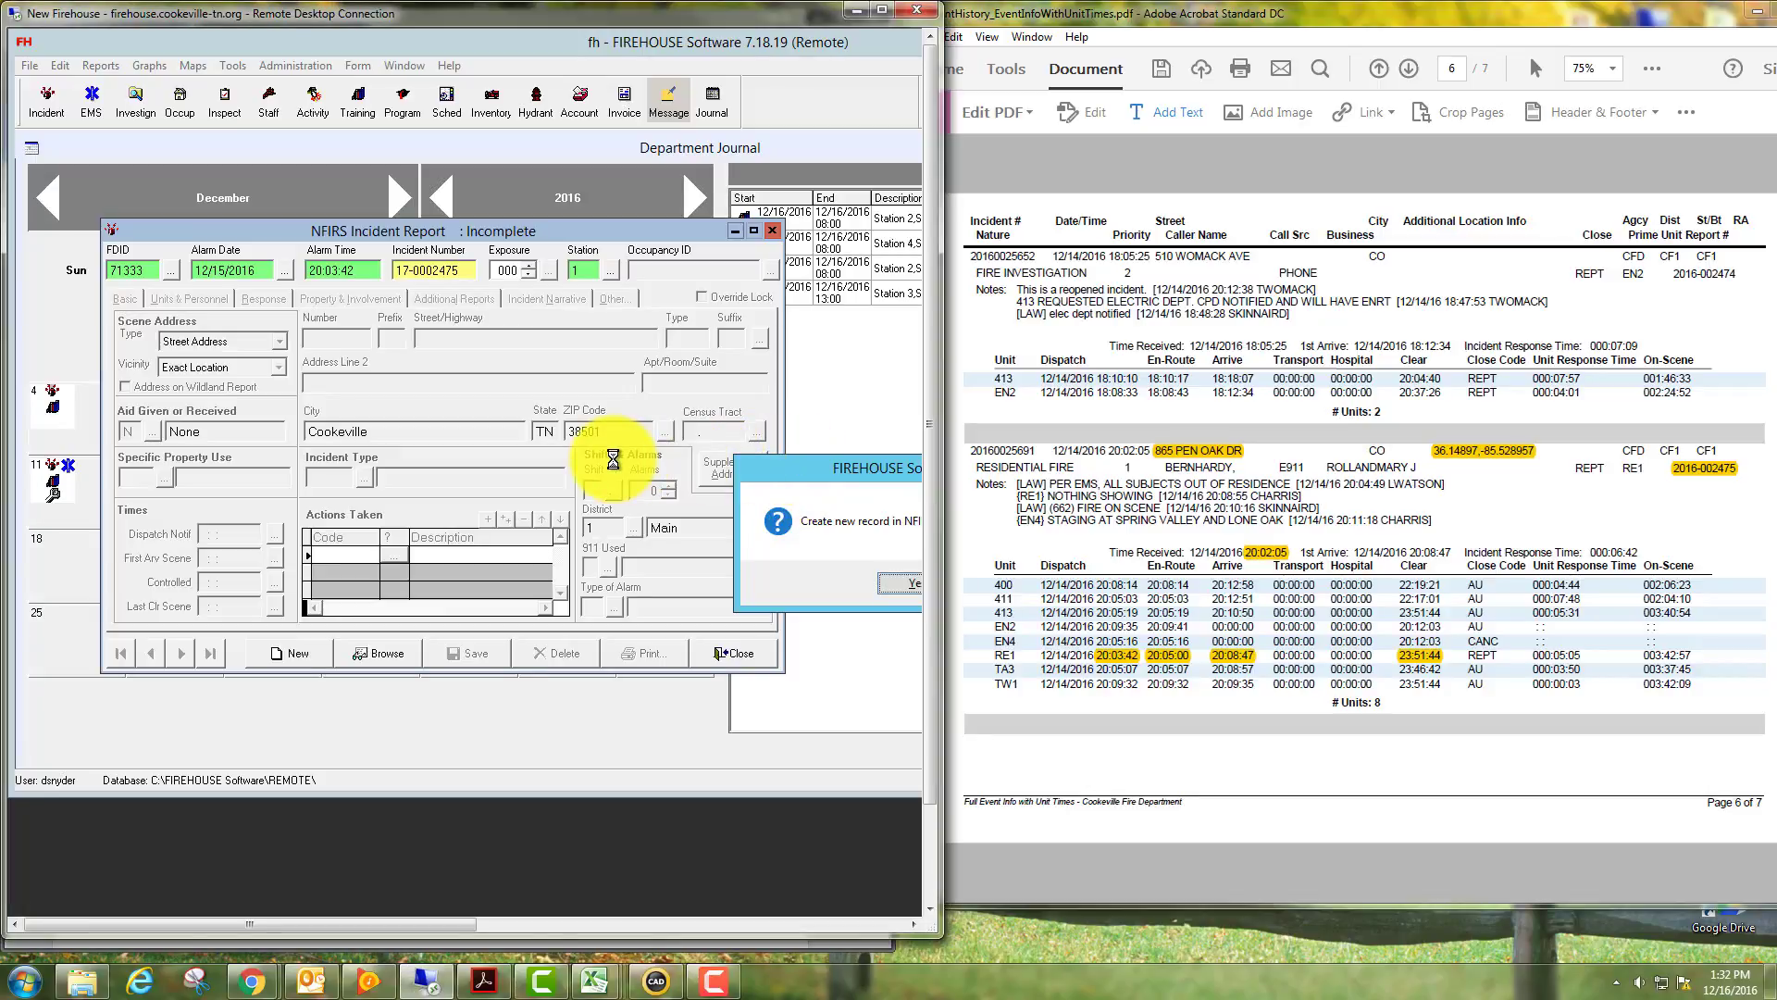
left_click_drag(816, 462, 633, 459)
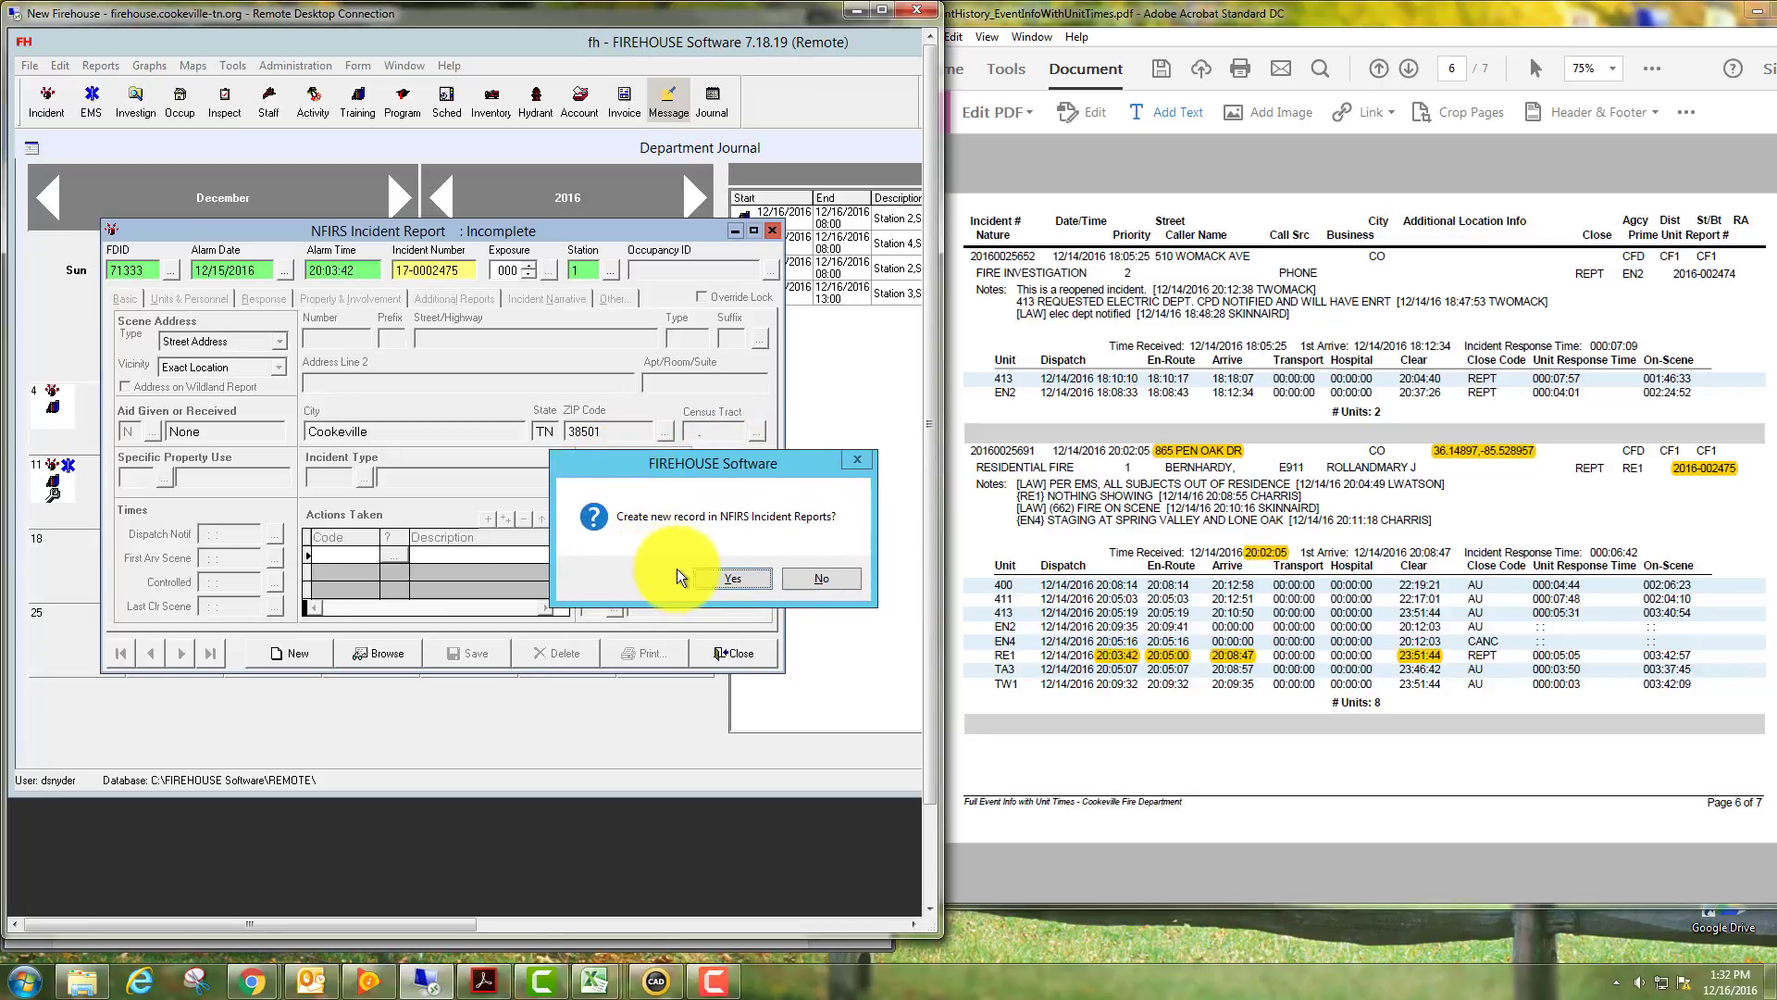
left_click(730, 576)
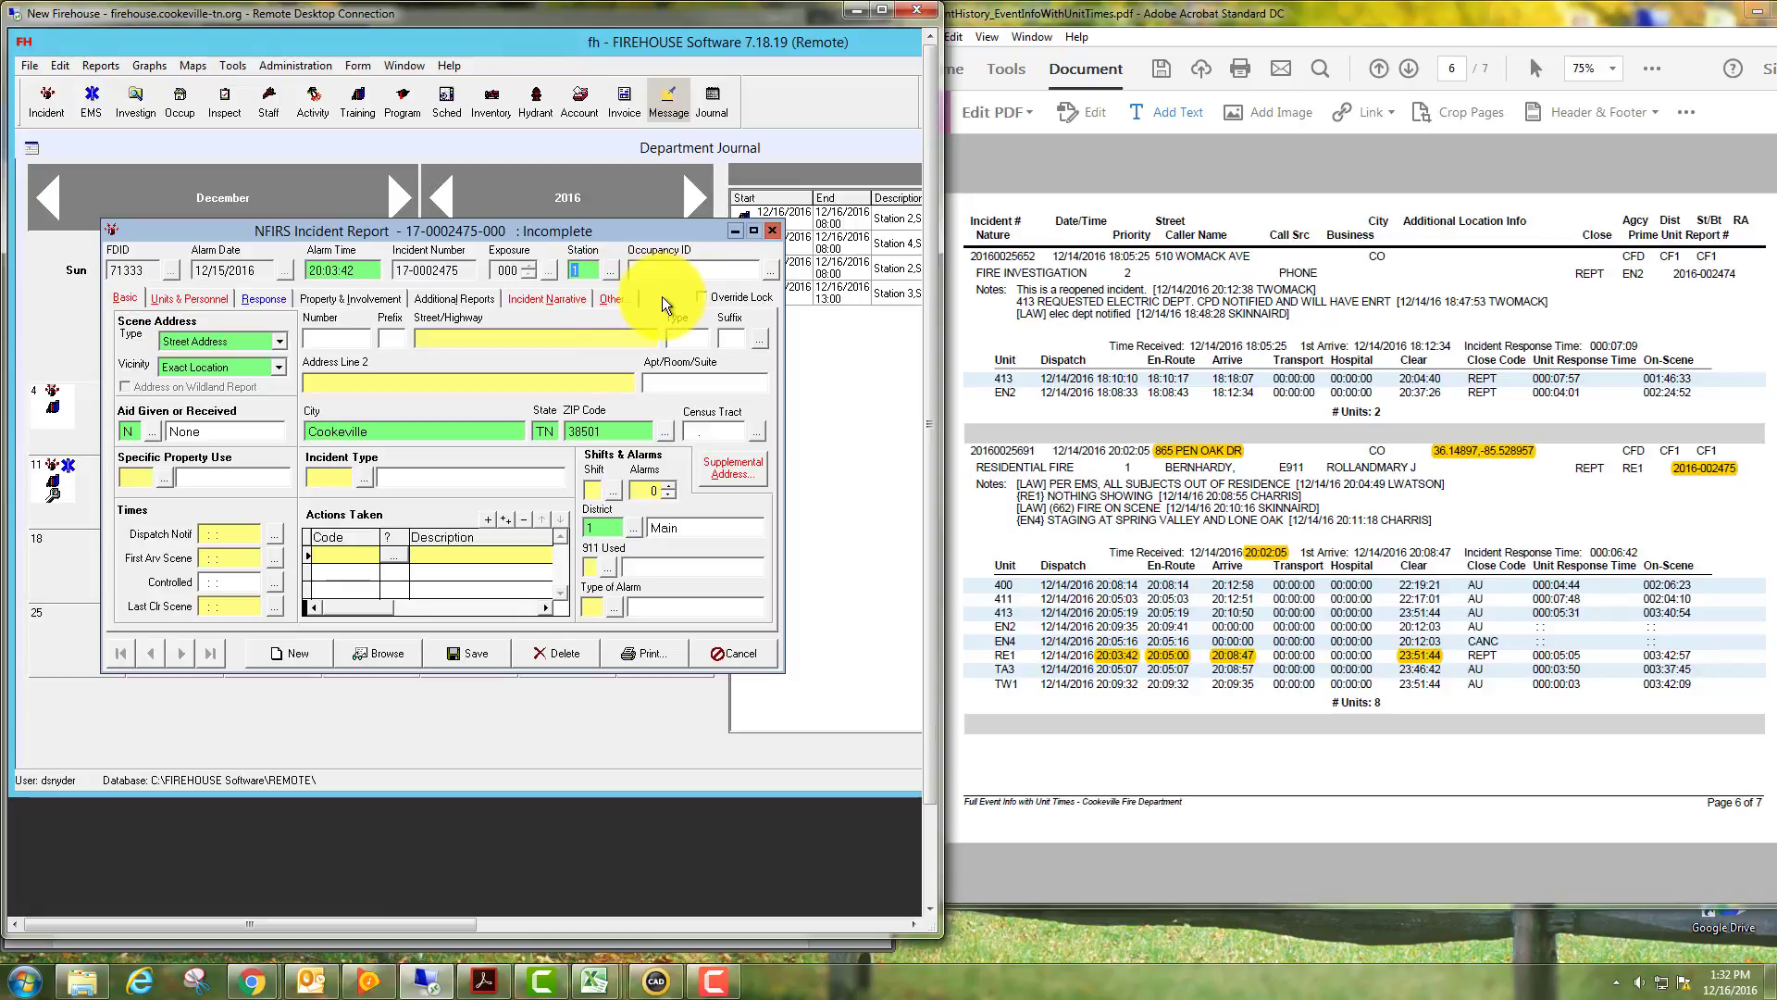
left_click(721, 264)
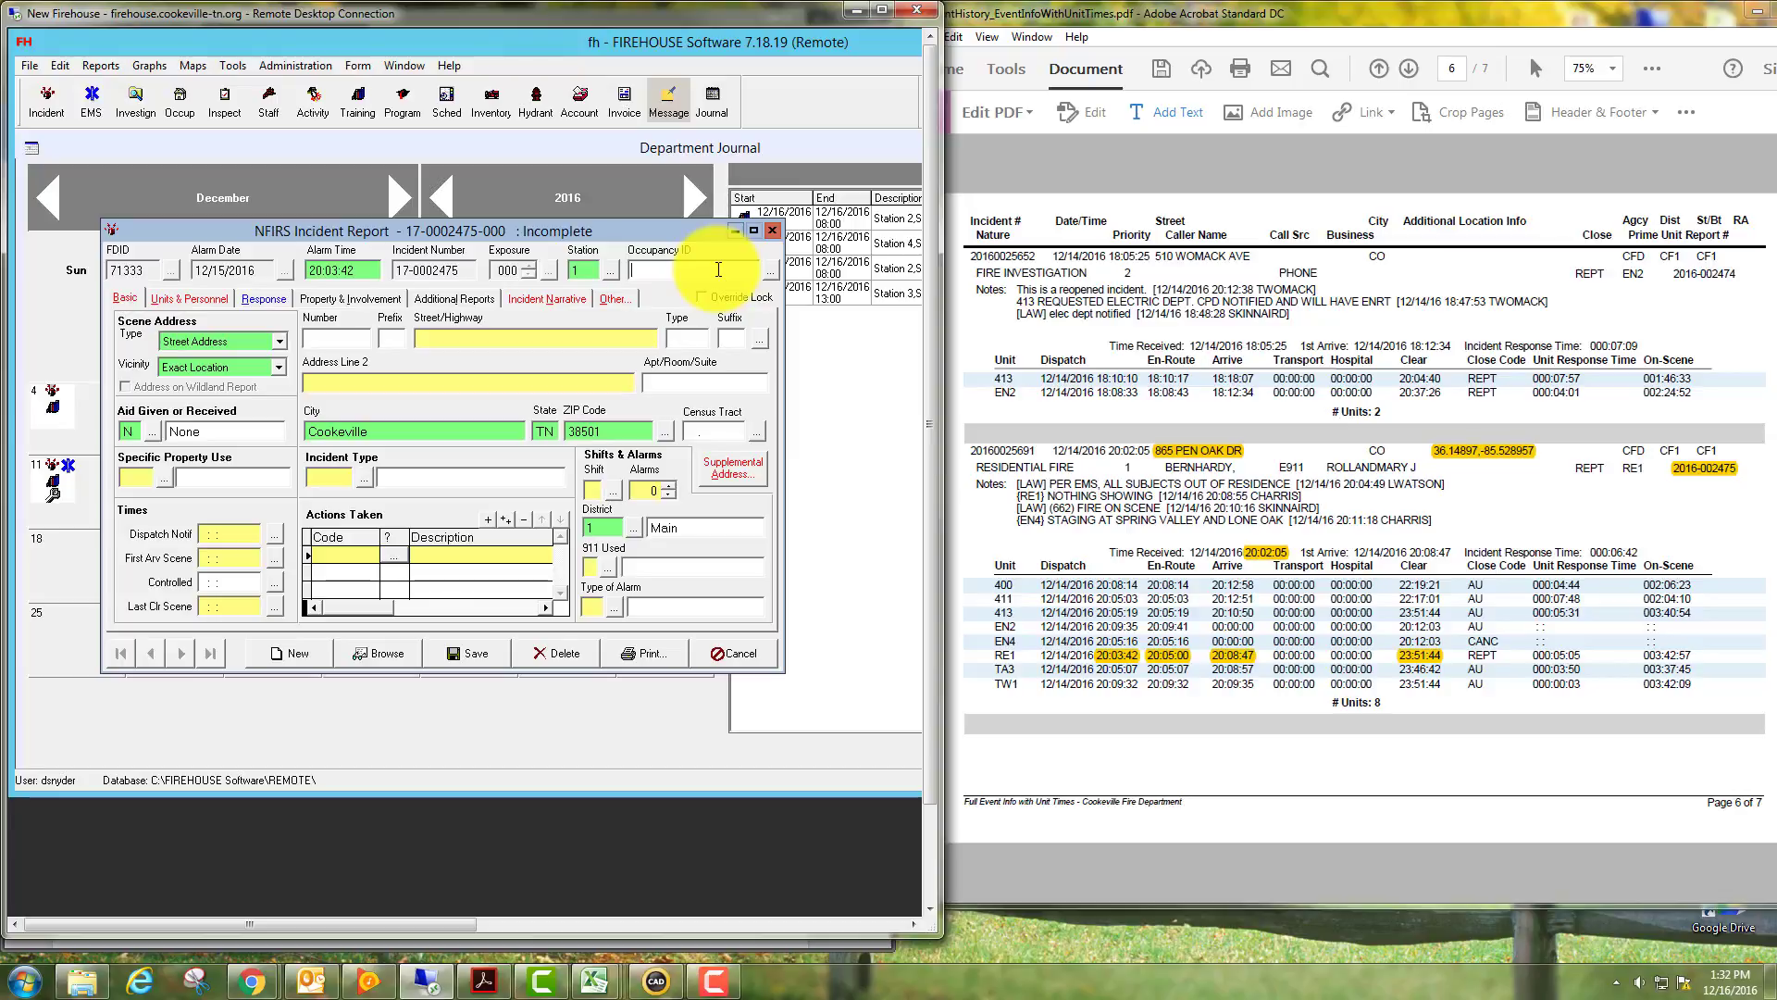
left_click(769, 272)
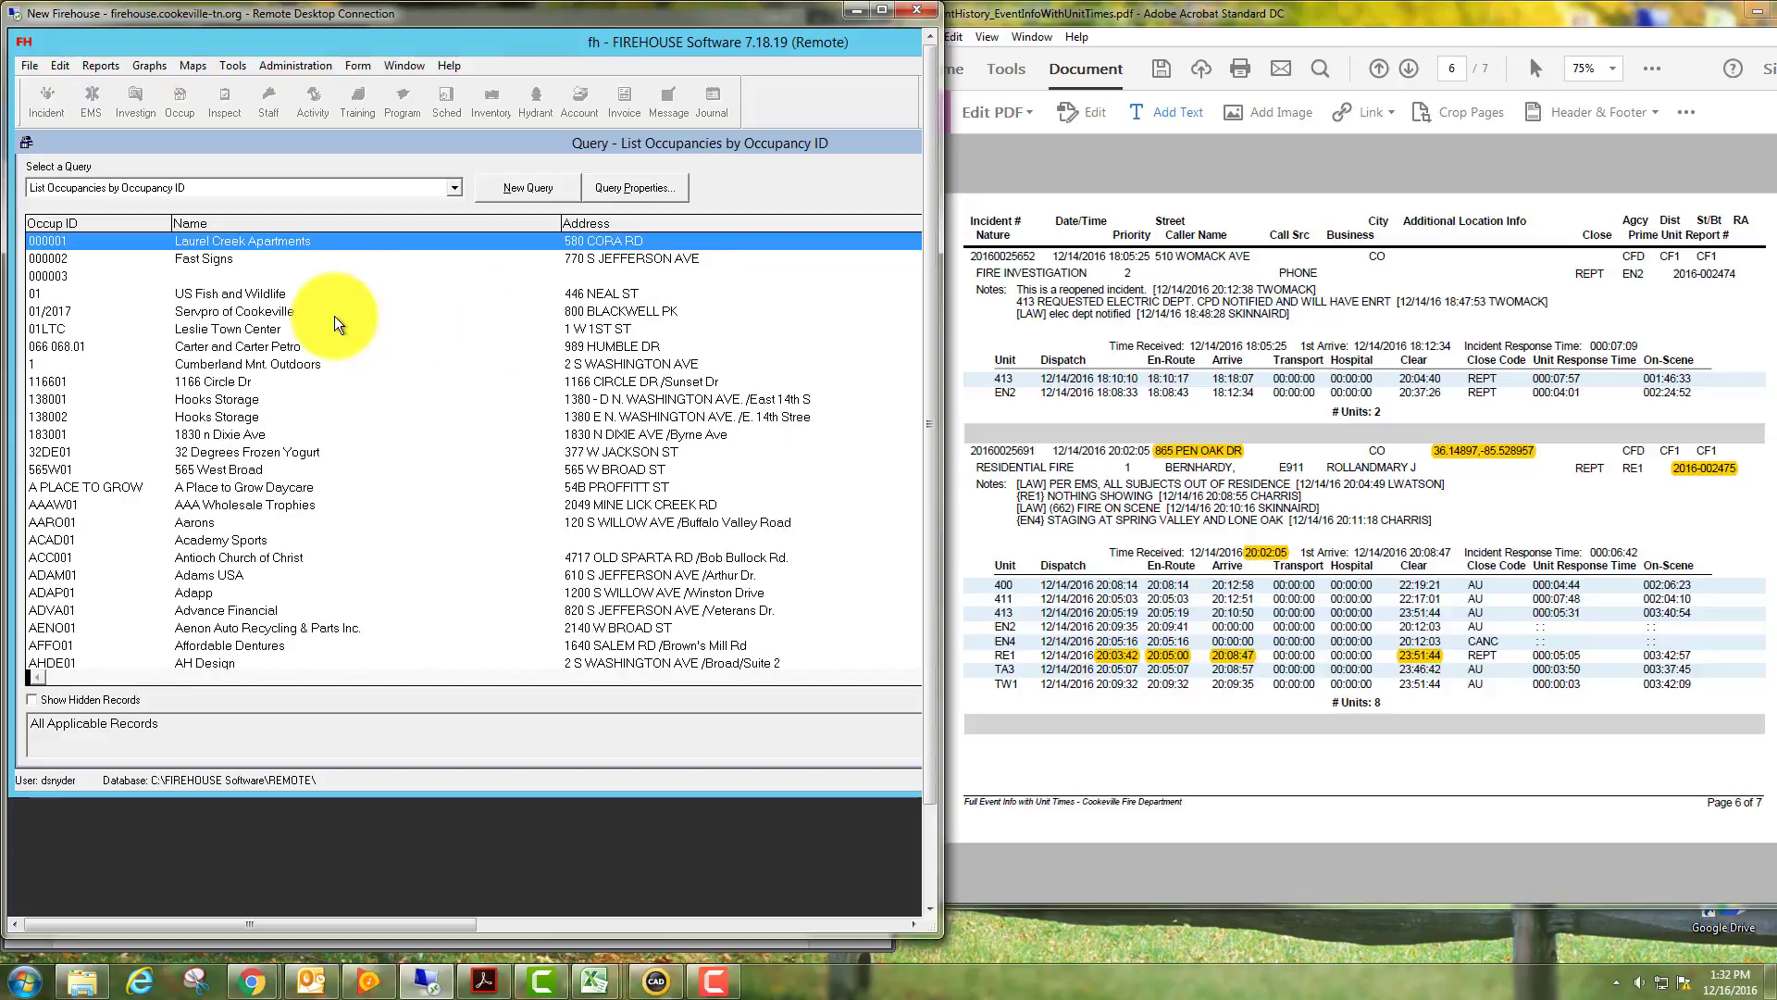
scroll(335, 315, "down", 2)
scroll(324, 348, "up", 2)
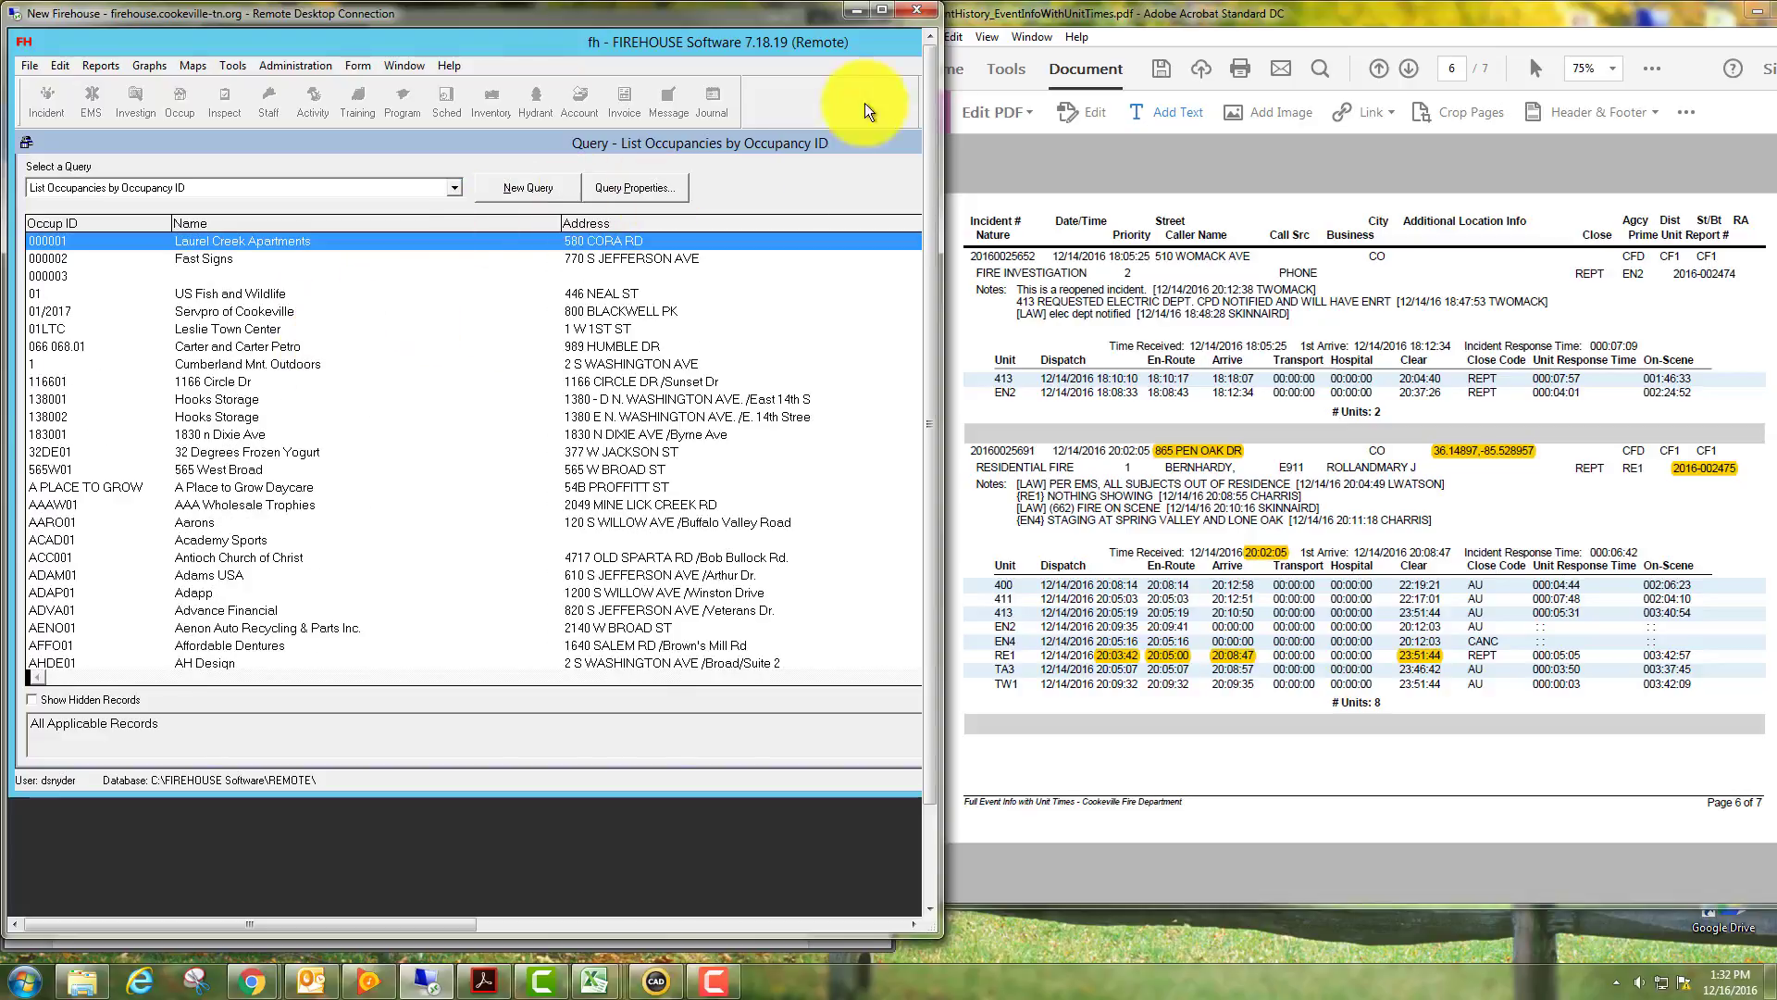
left_click(881, 10)
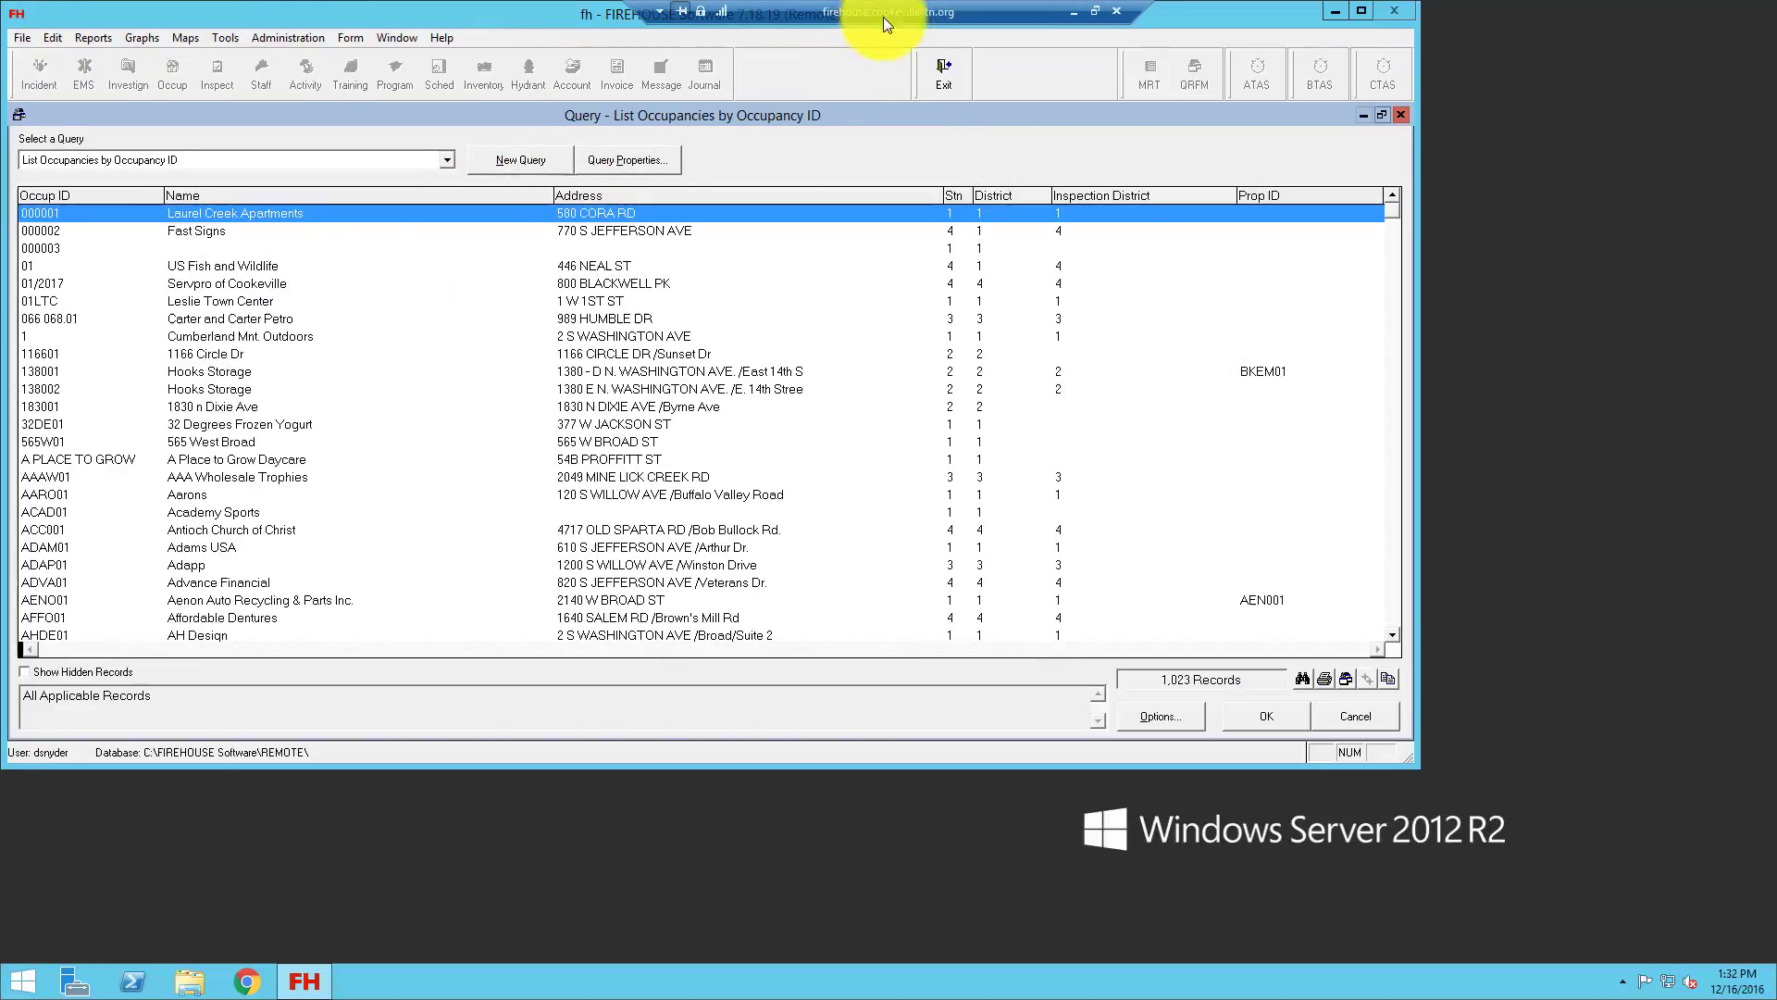
left_click(1399, 114)
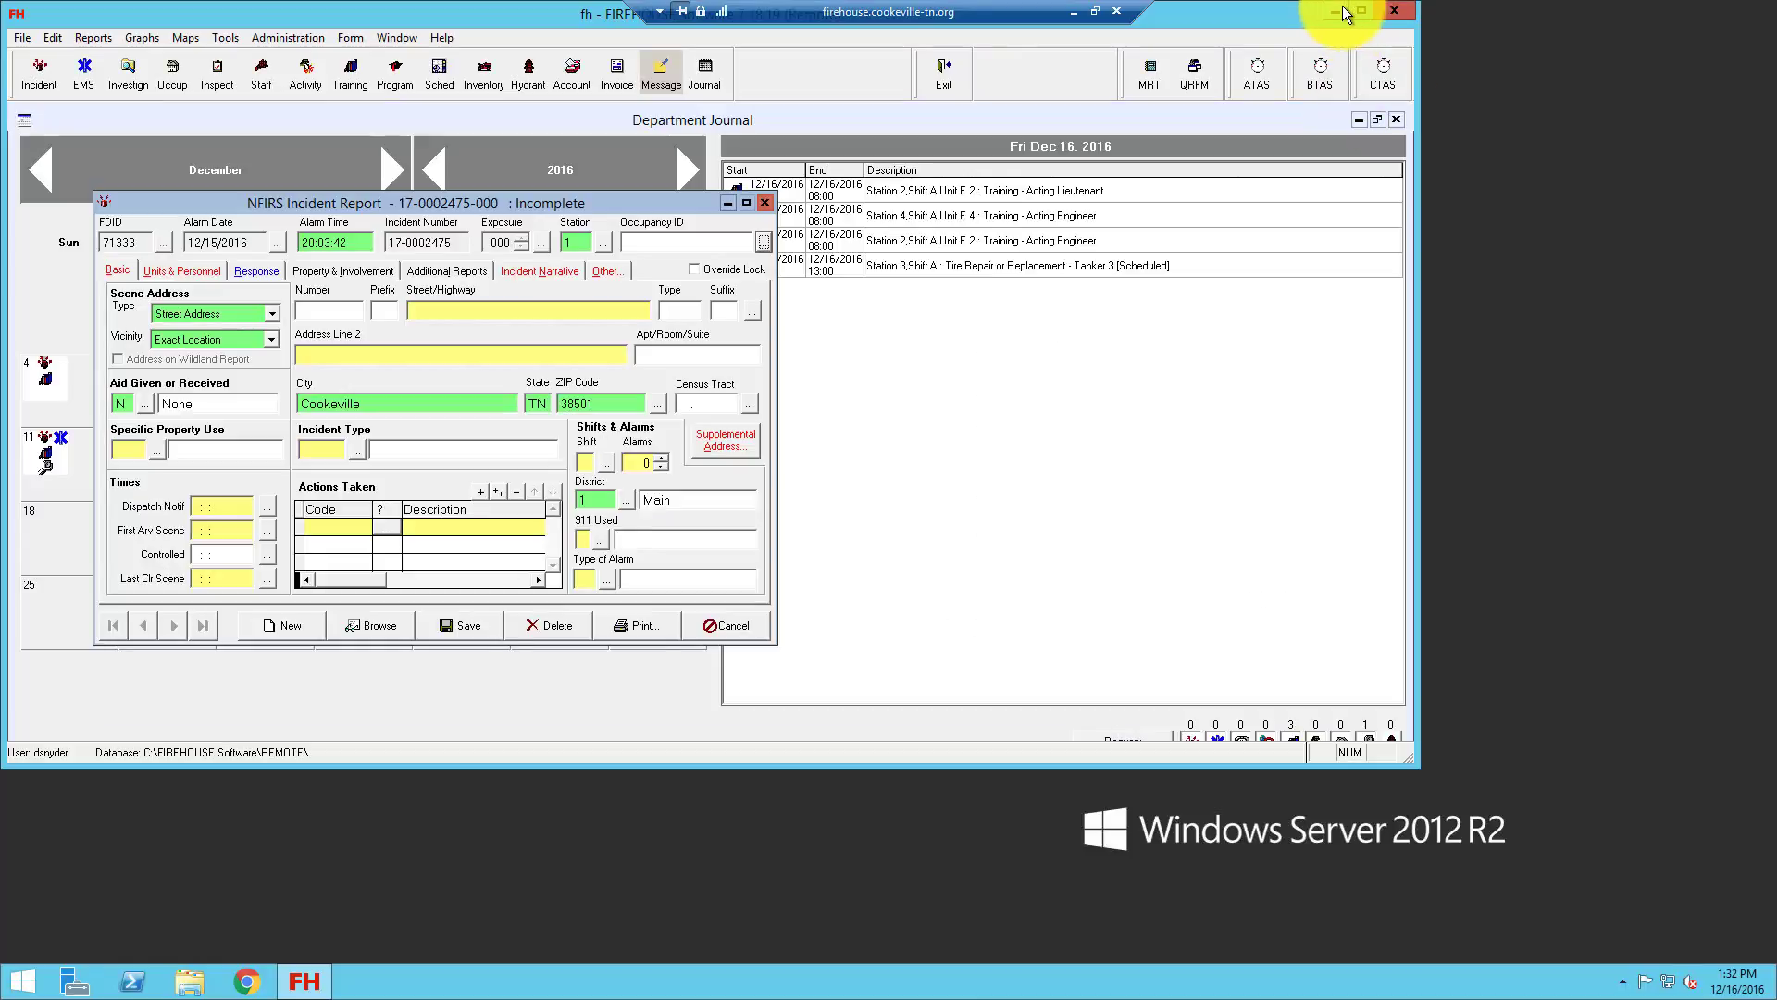
left_click(1095, 11)
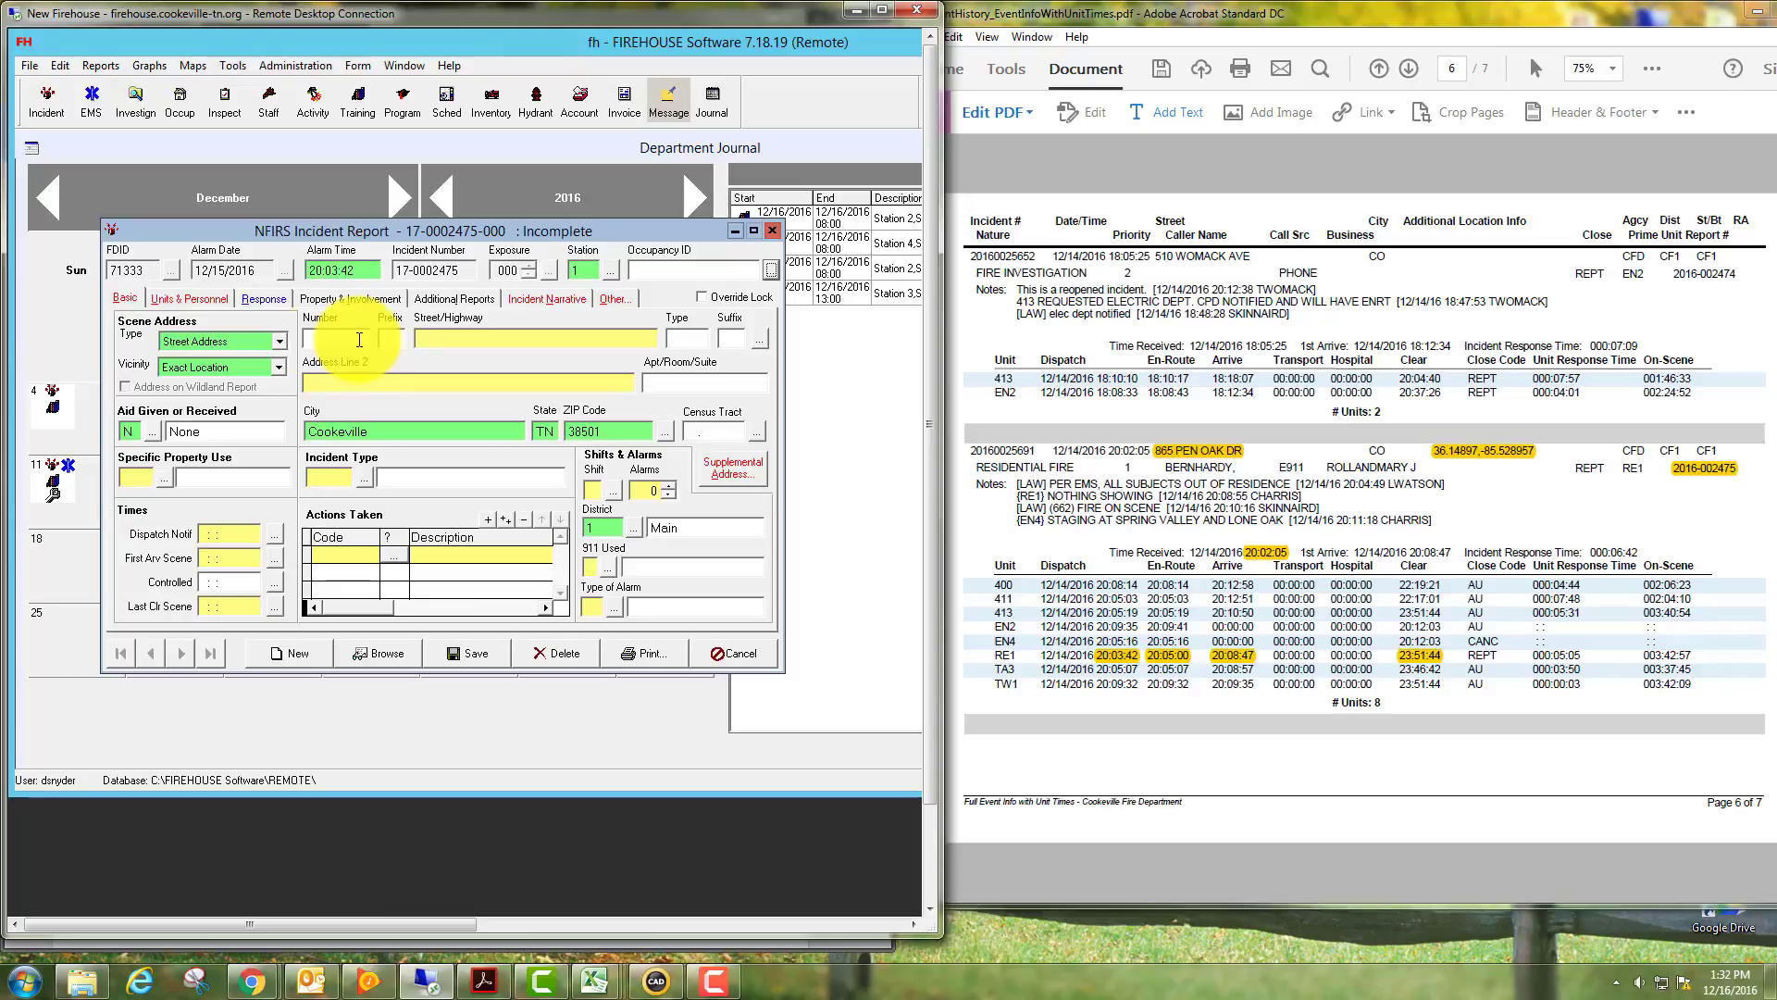
left_click(280, 339)
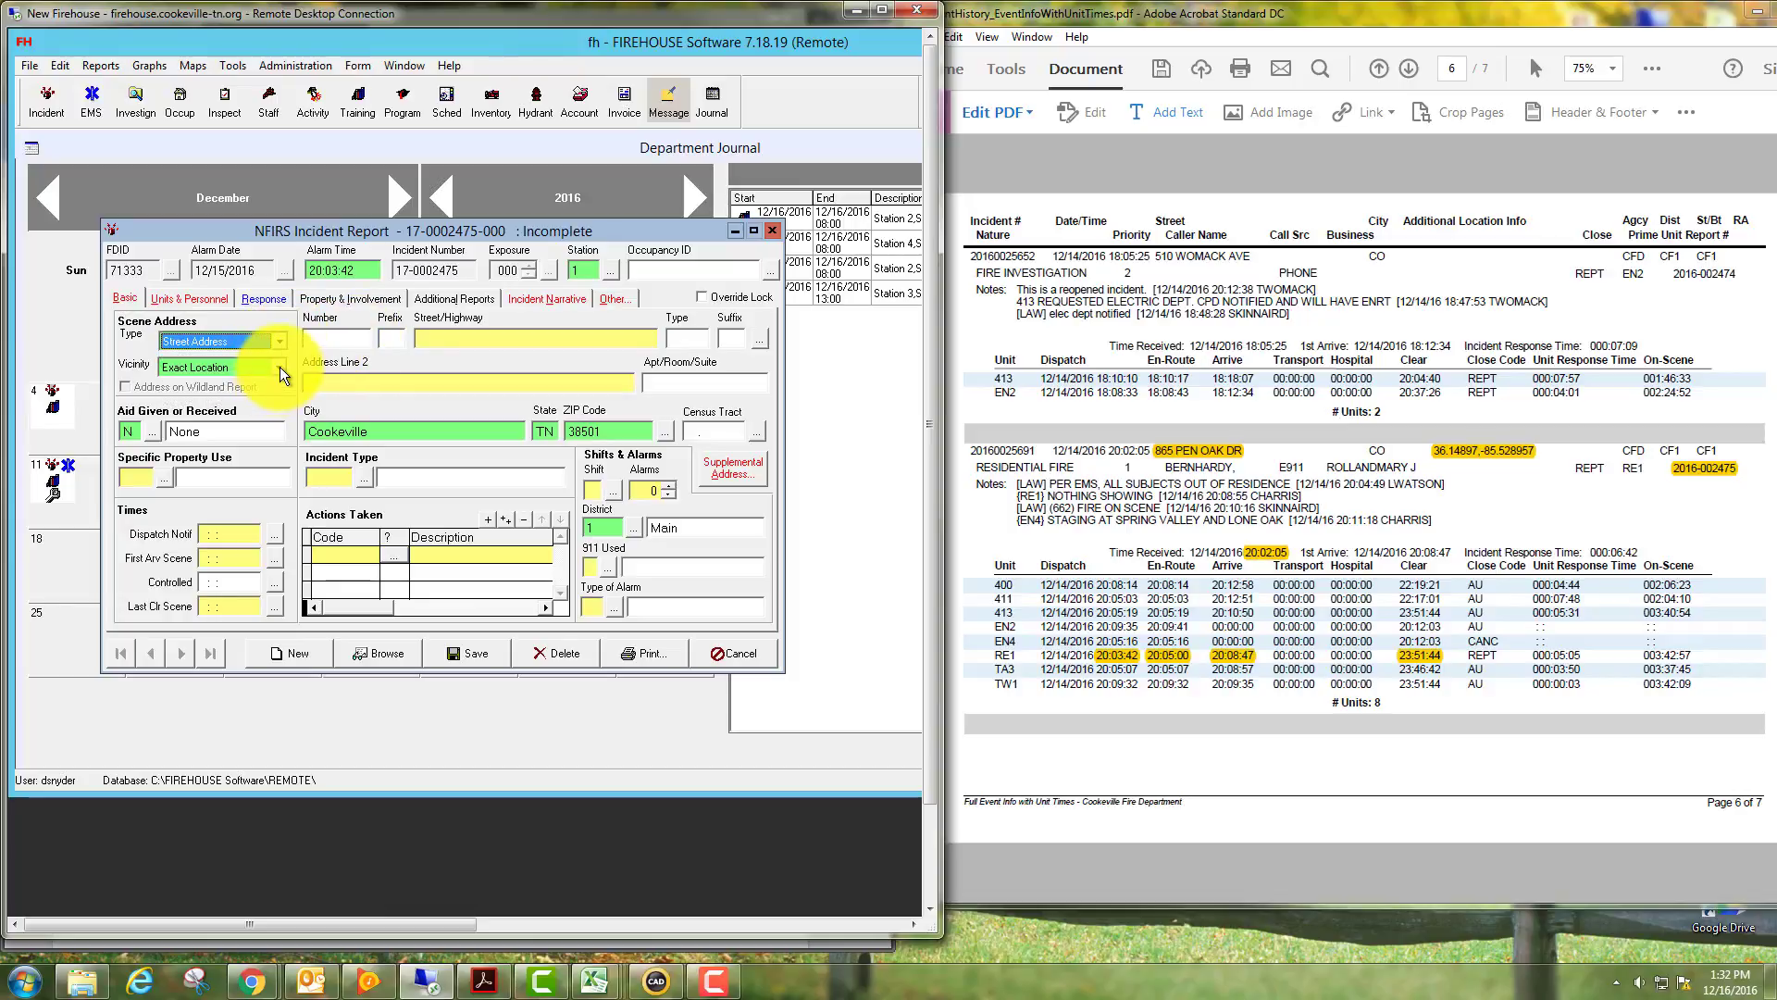
left_click(280, 367)
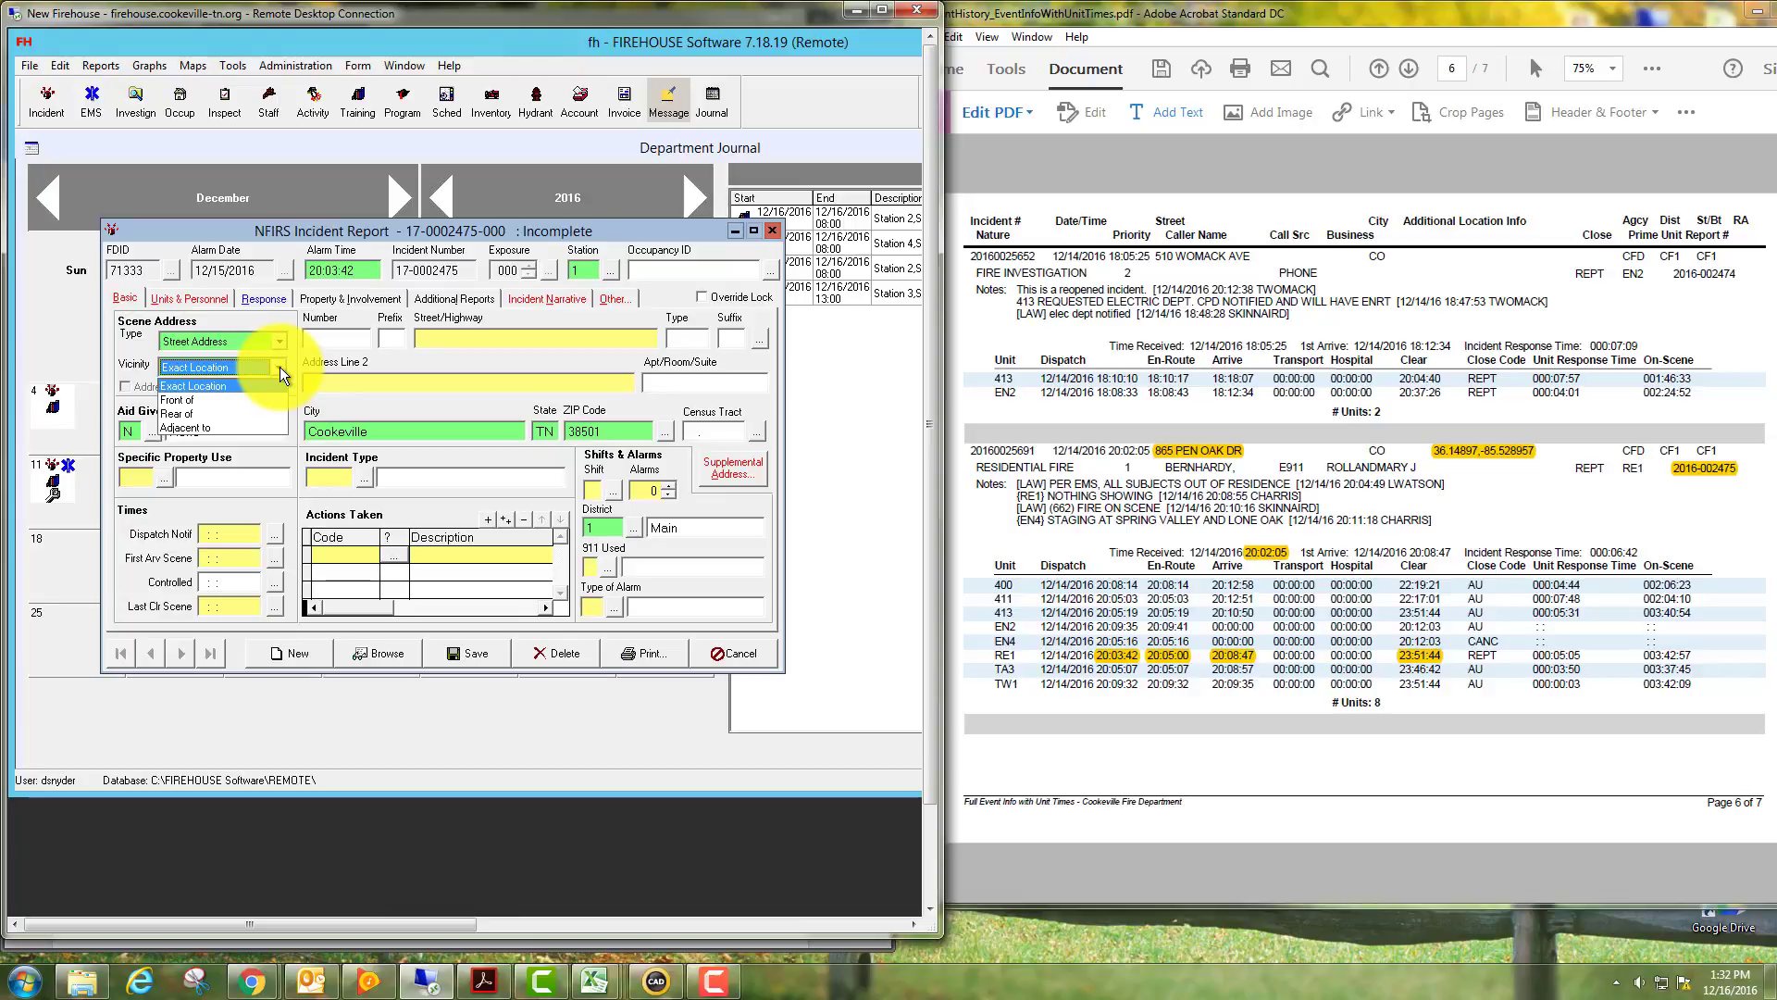
left_click(280, 366)
left_click(313, 339)
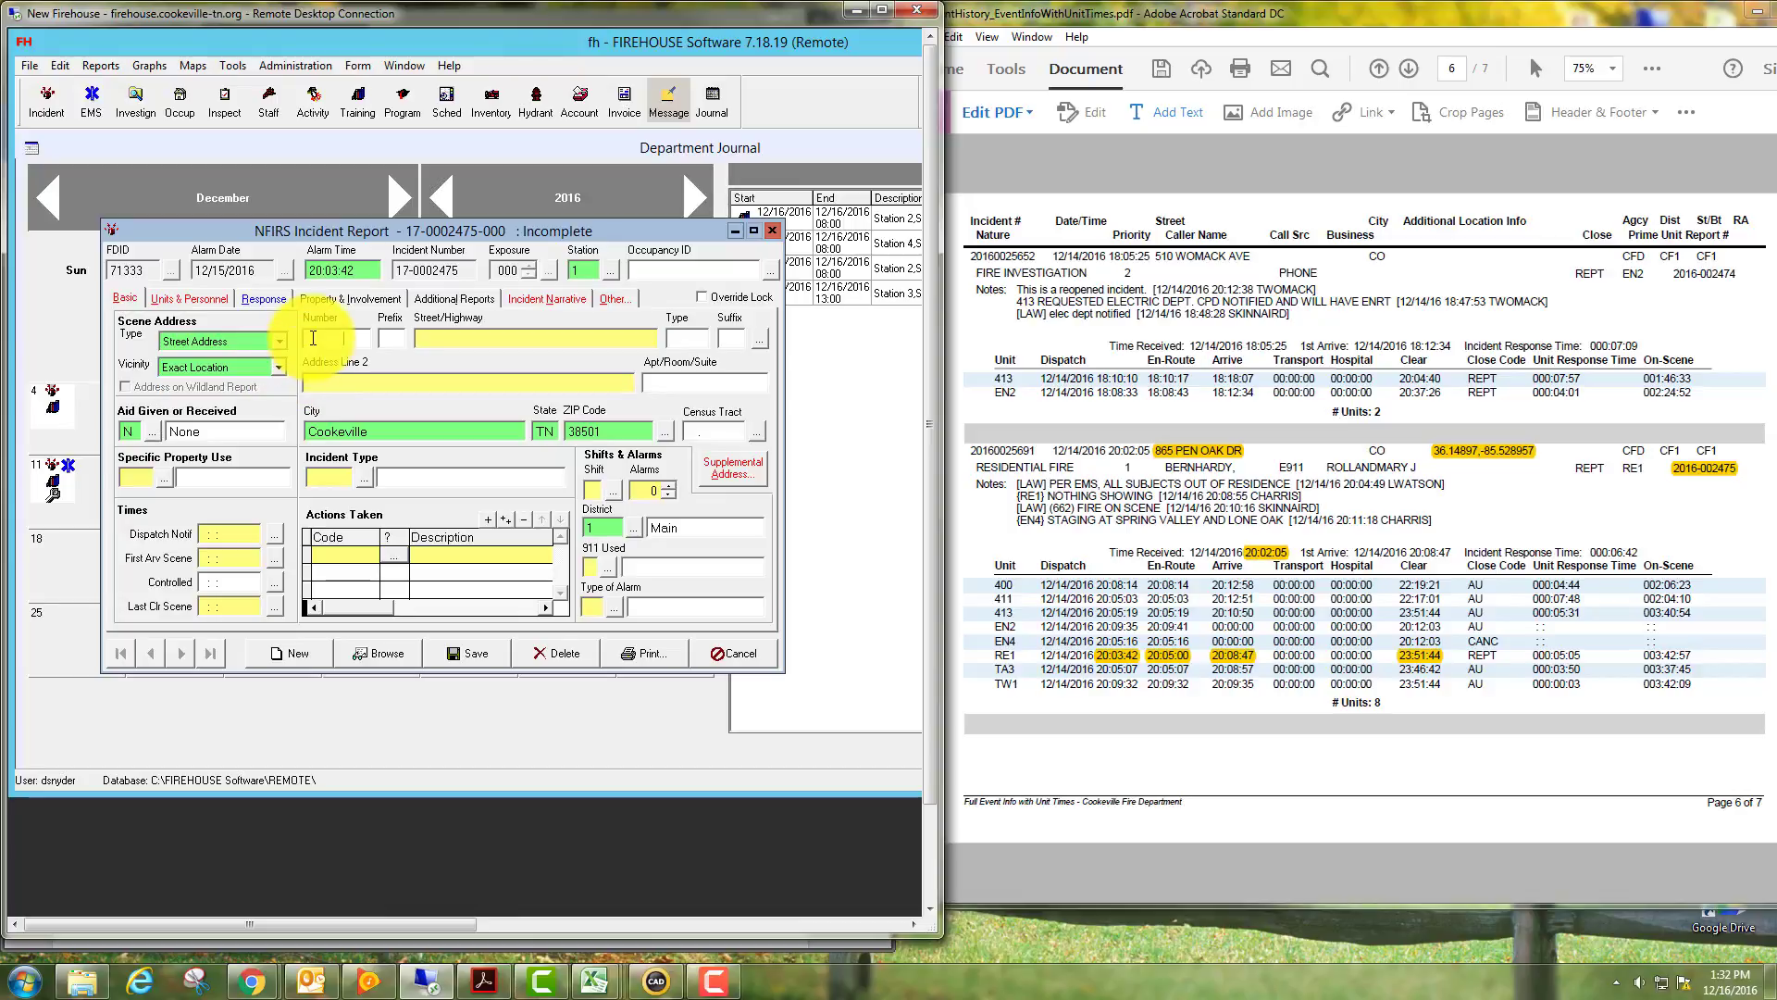
key("Tab")
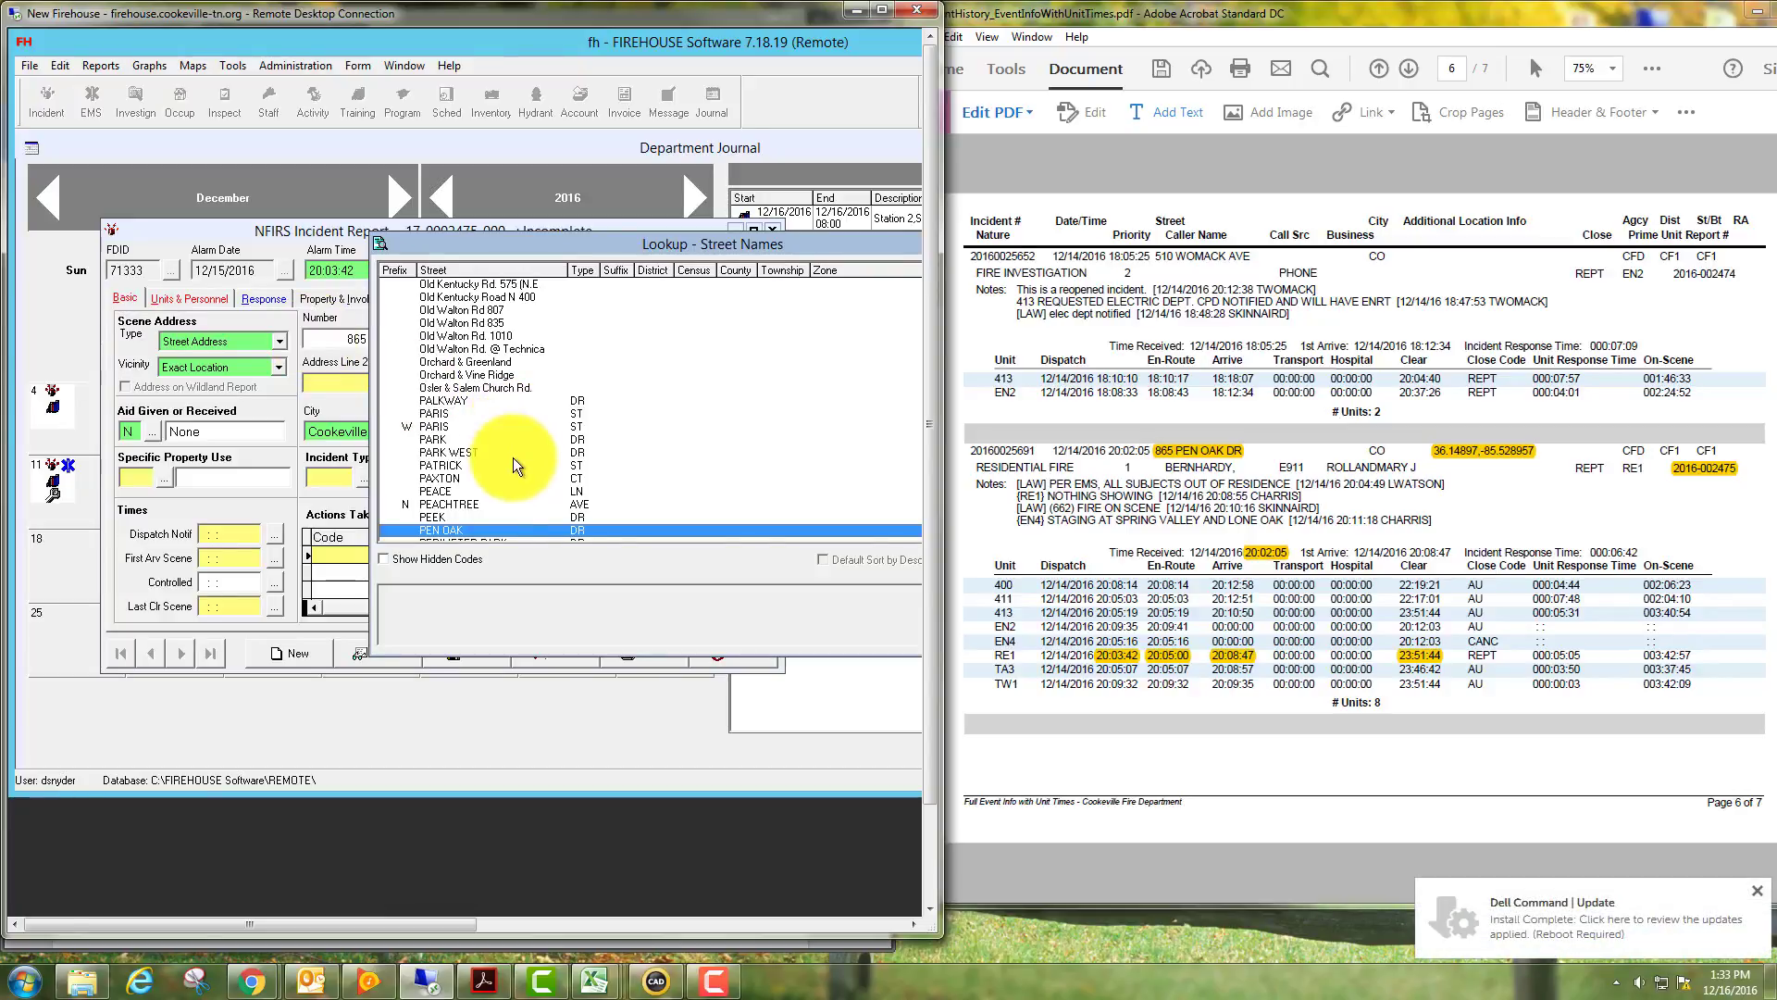
double_click(509, 531)
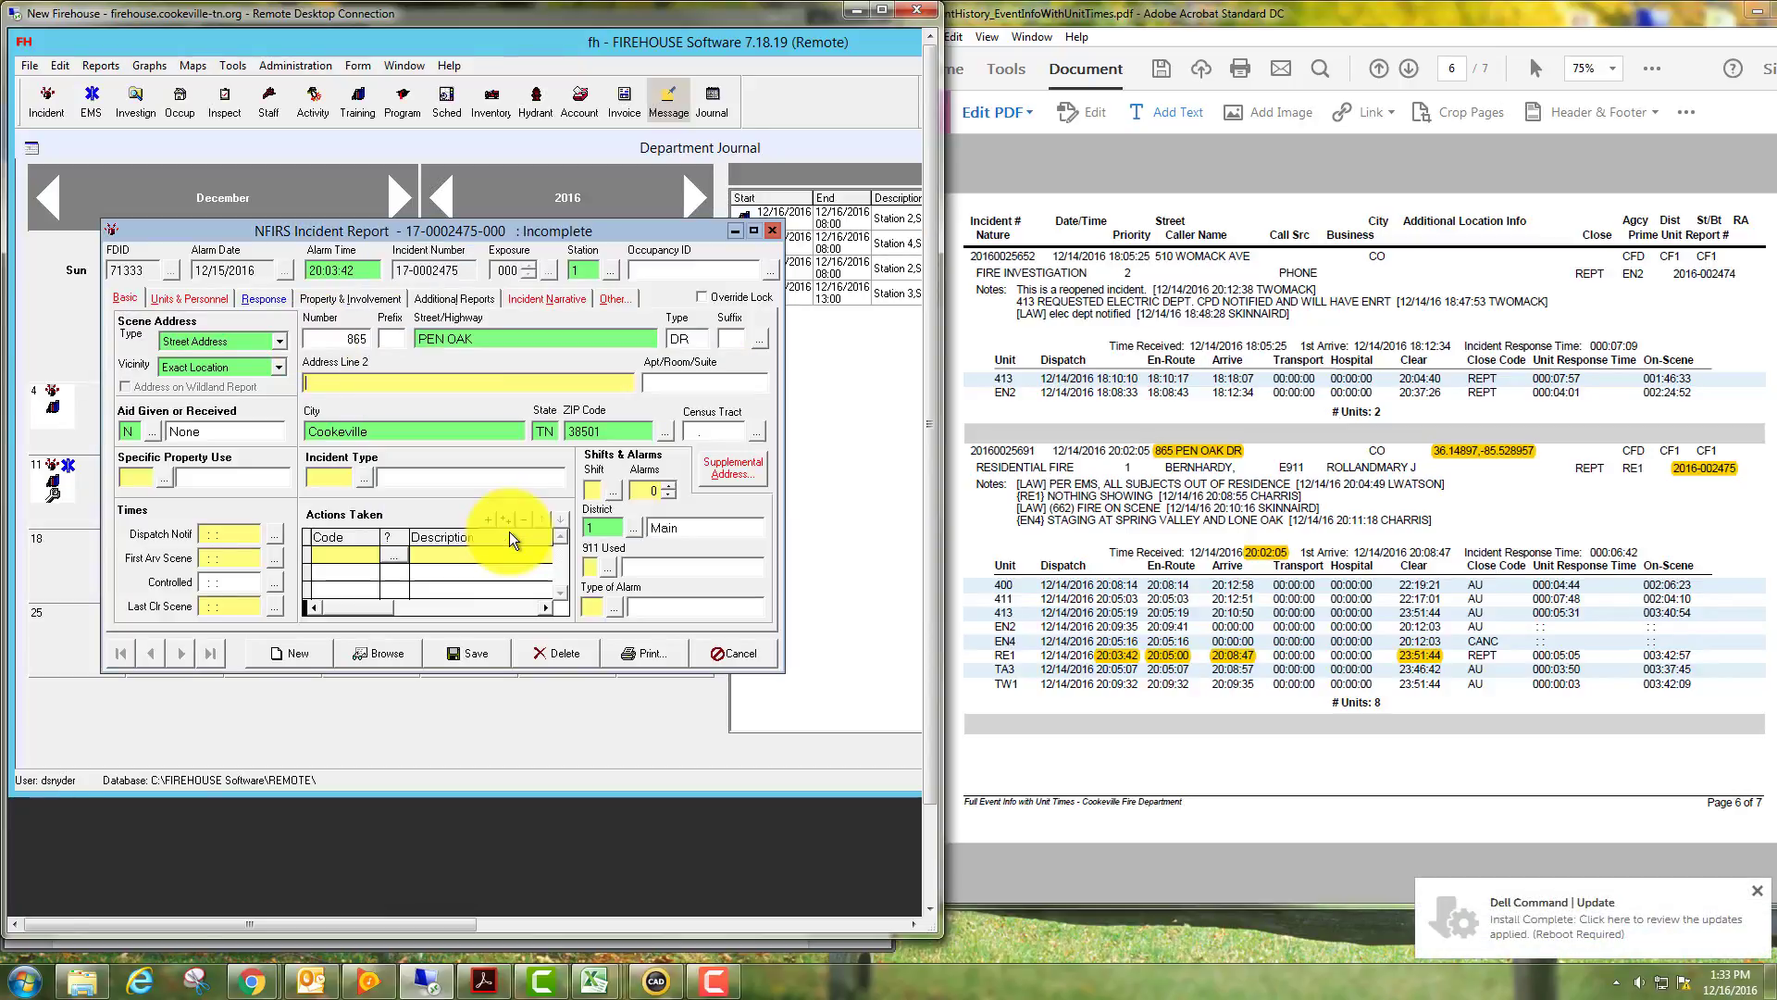
left_click(406, 381)
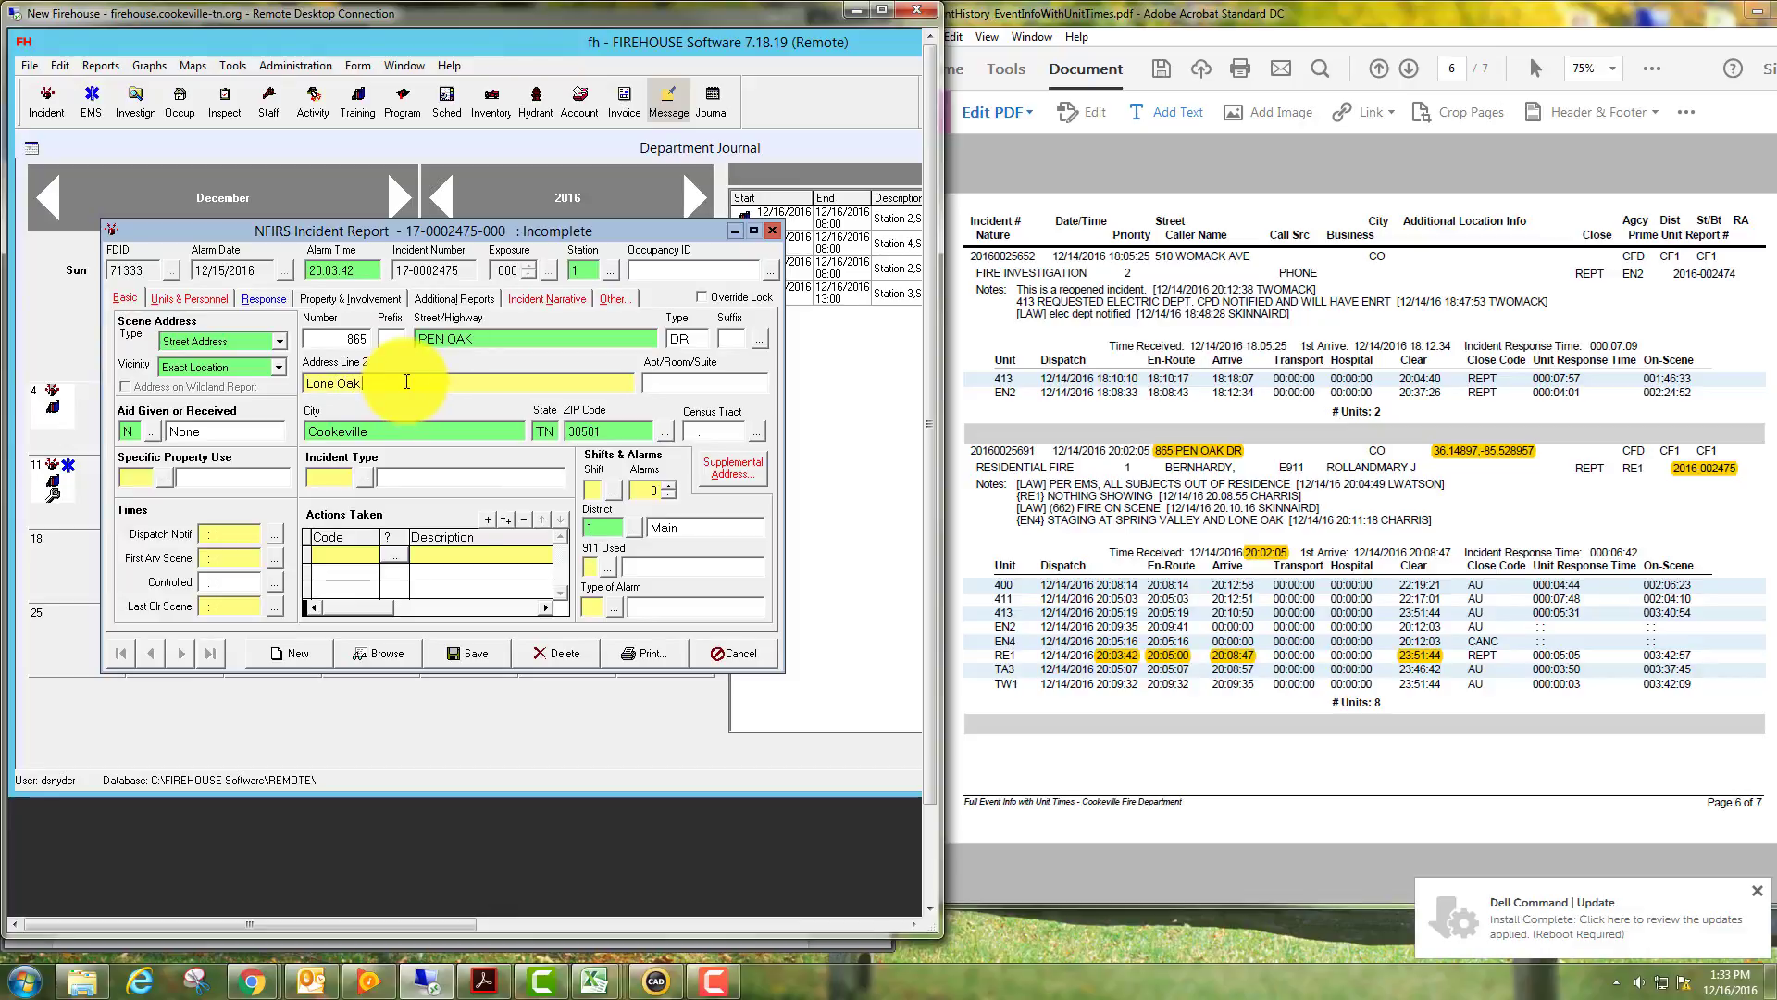
key("Tab")
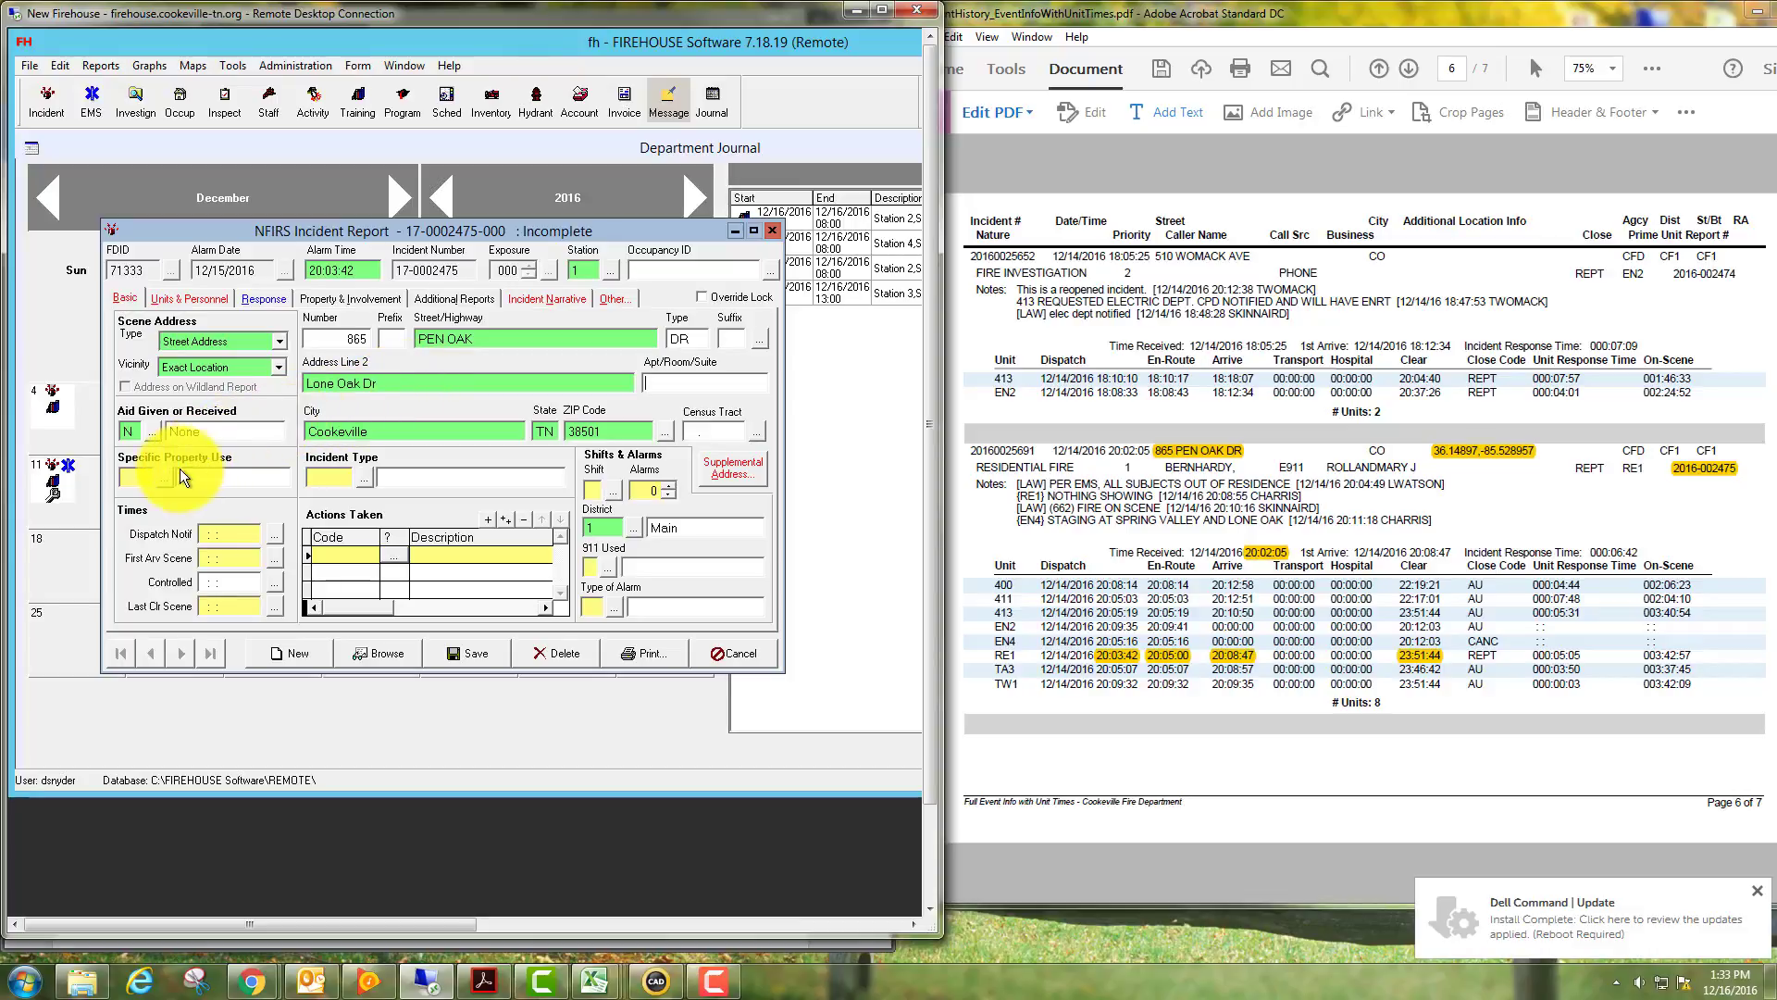
Set the specific property use to 419, 1 or 2 family dwelling.
left_click(170, 474)
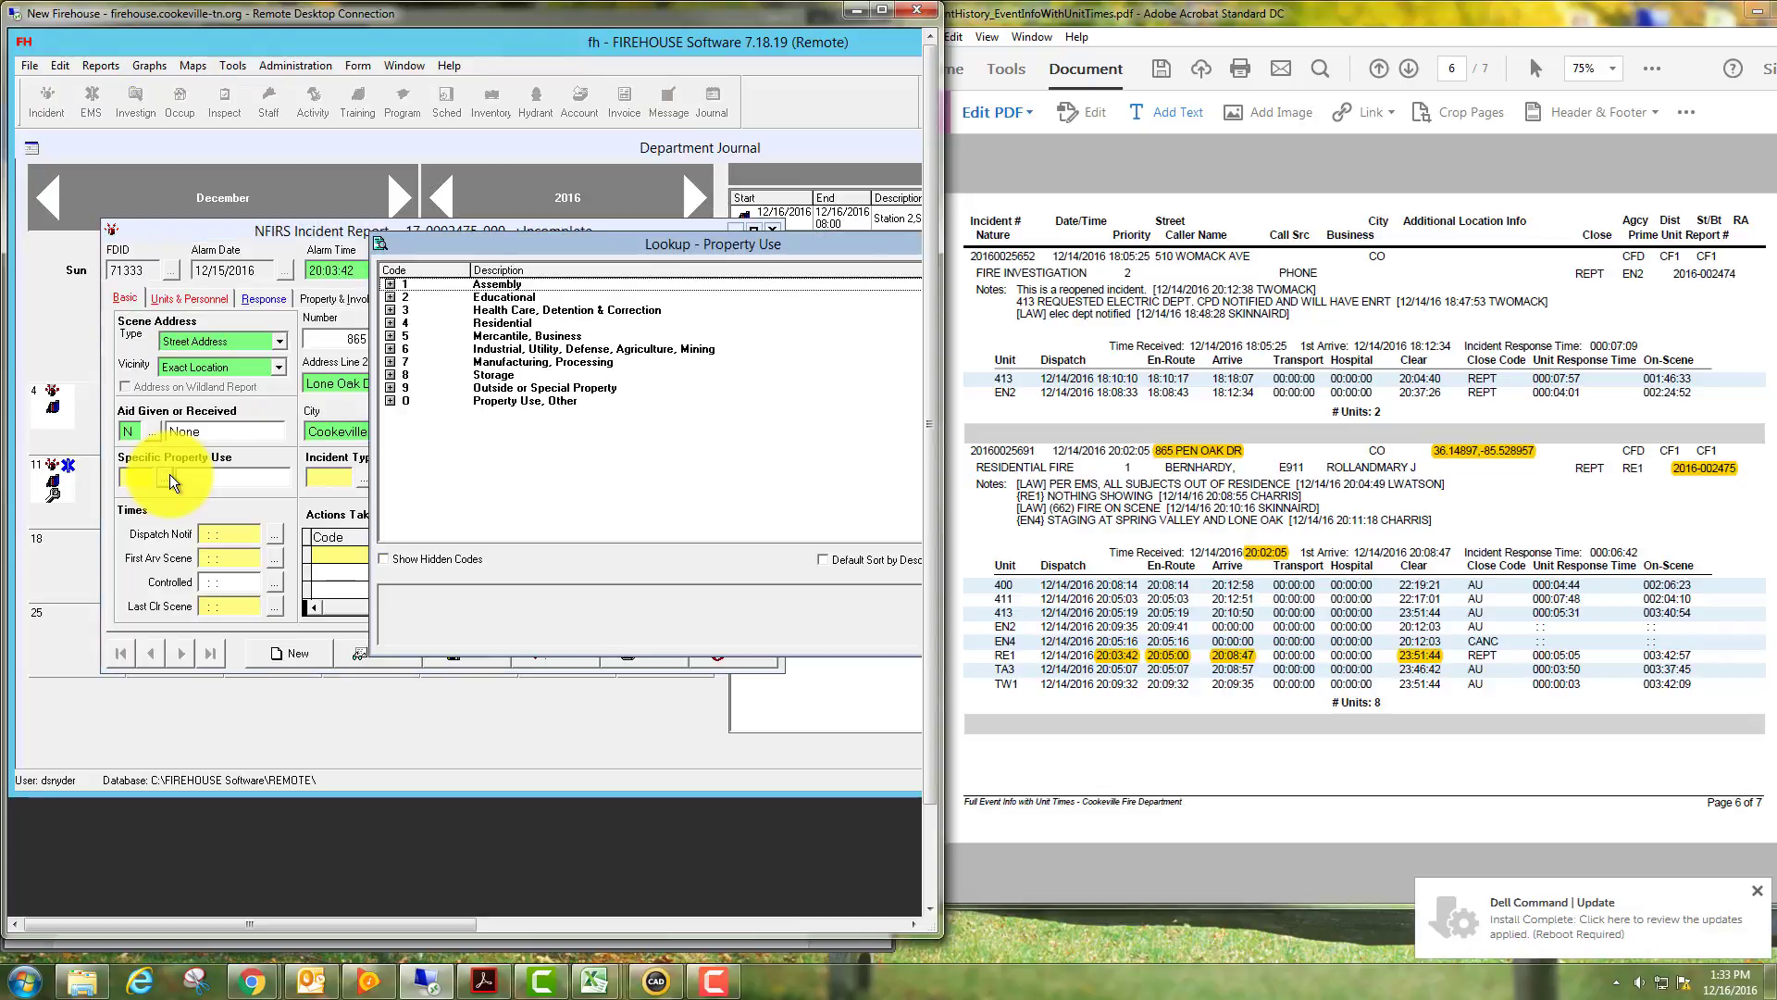
left_click(390, 323)
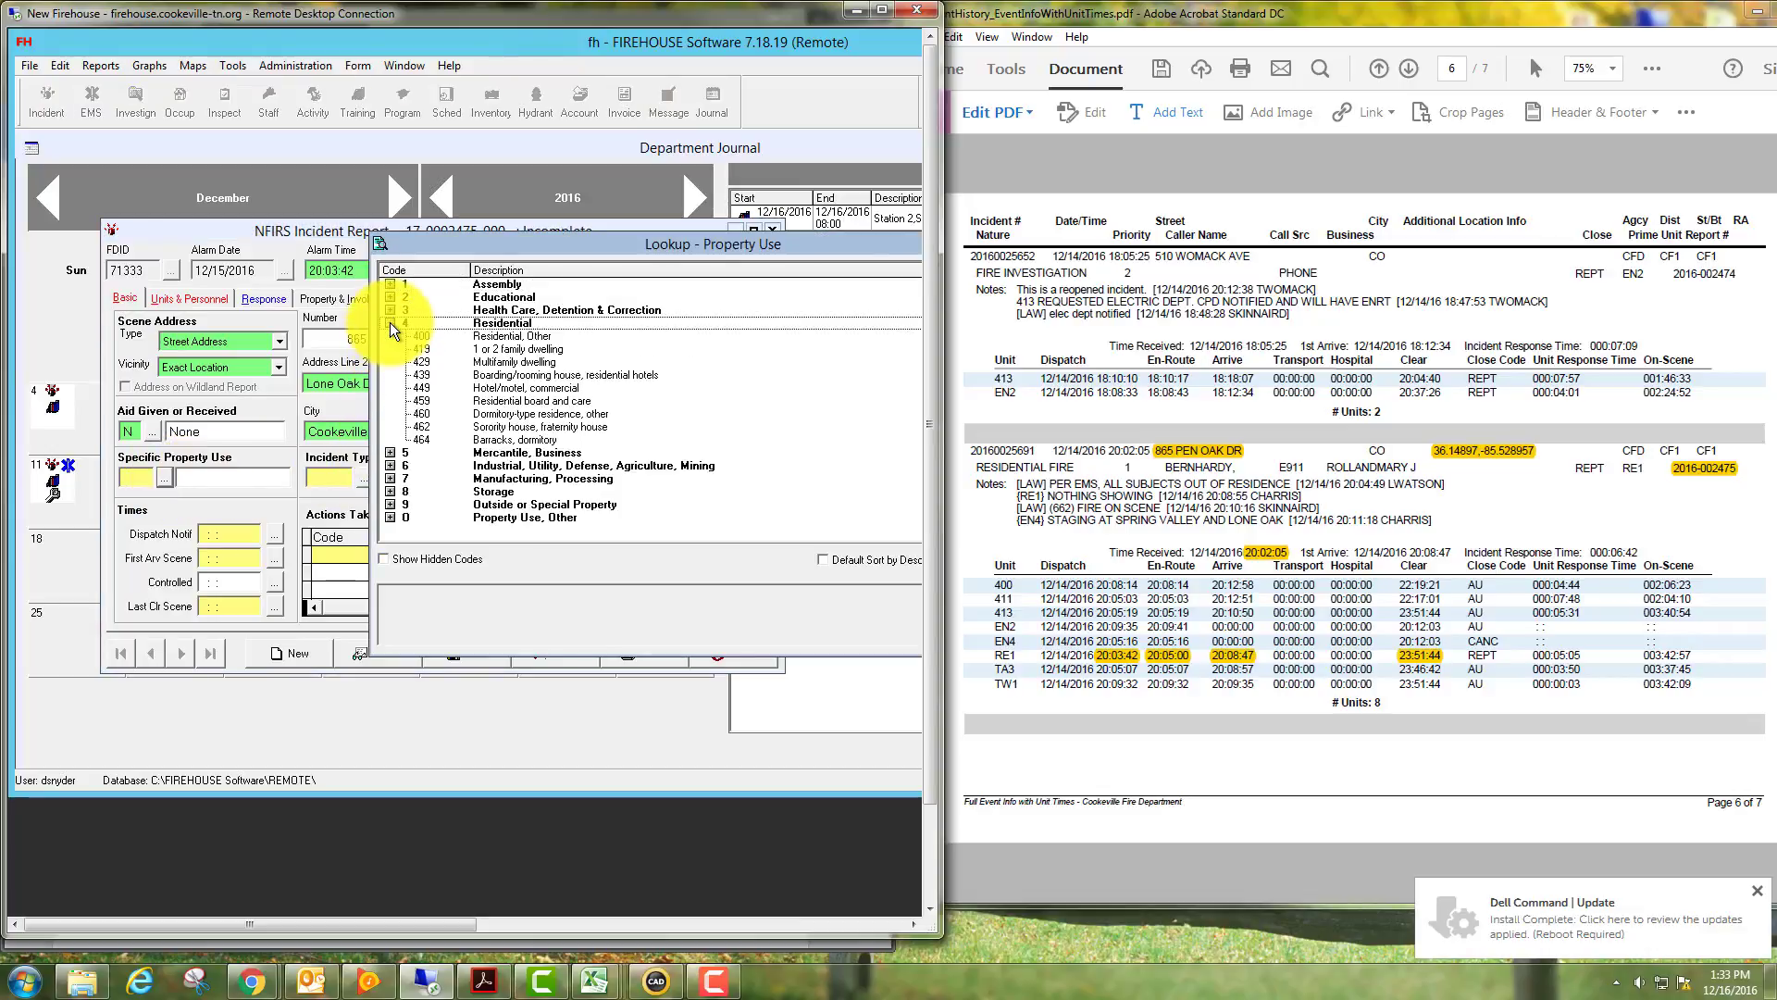
double_click(531, 350)
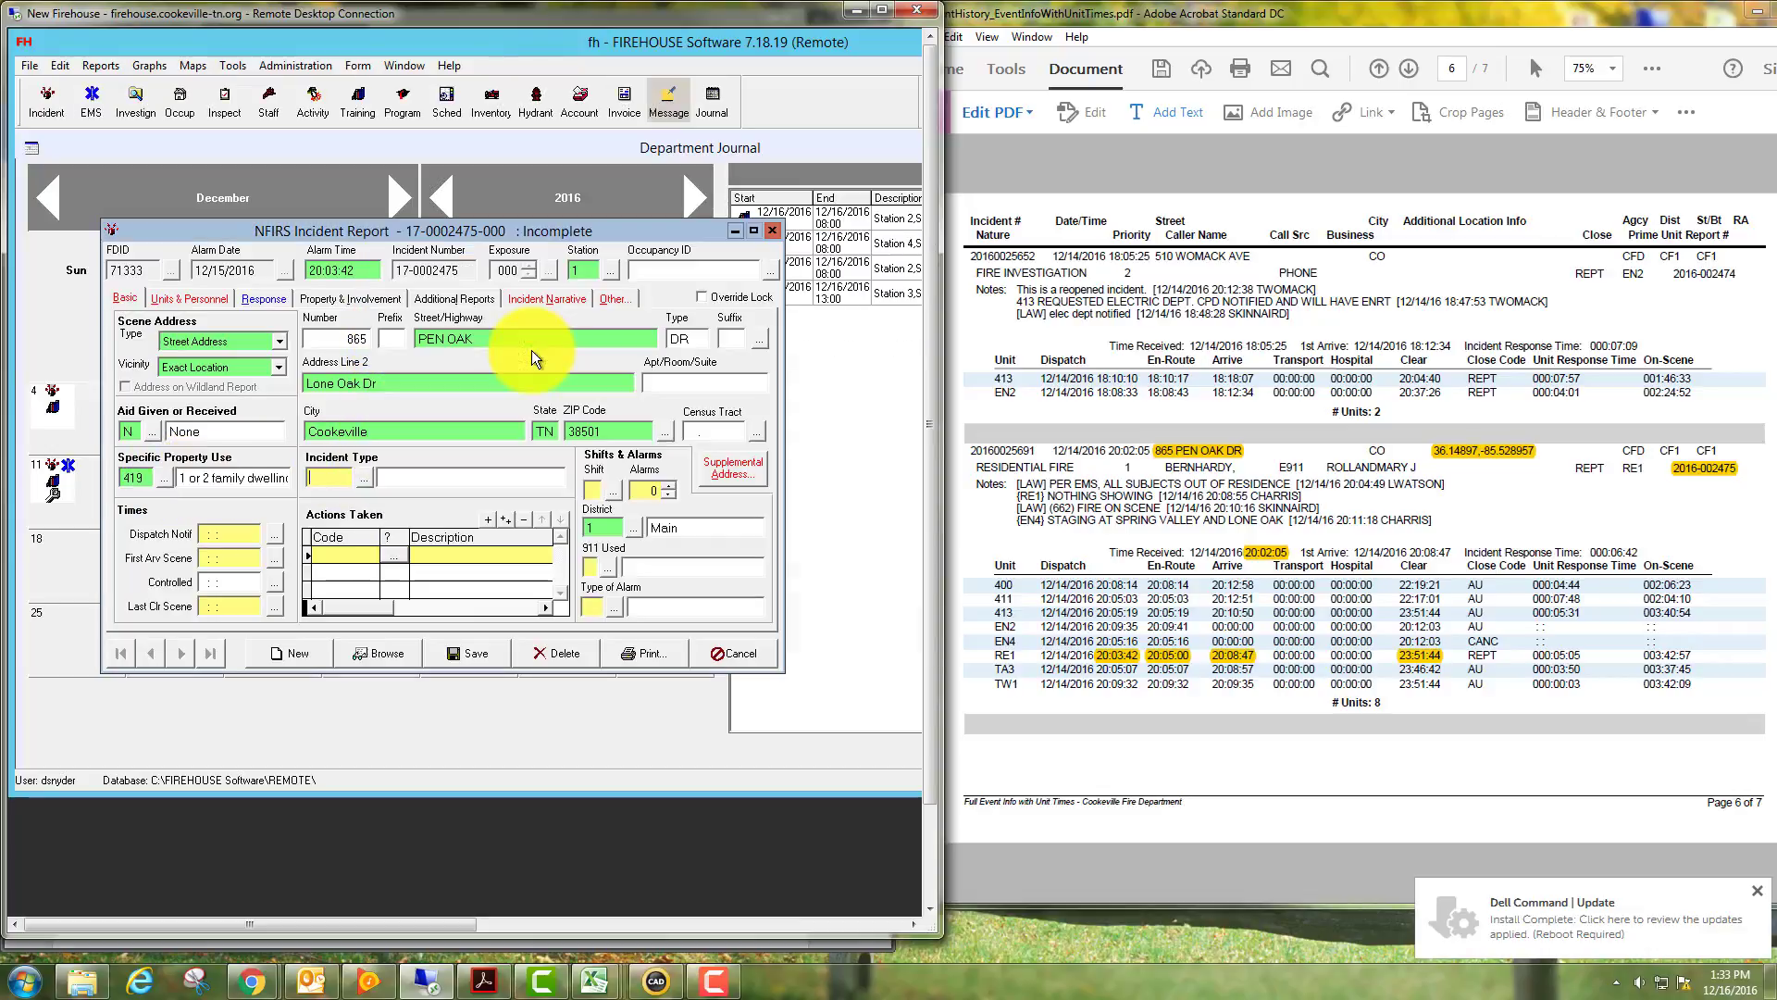
Set the incident type to 111 Building fire.
left_click(363, 476)
left_click(390, 285)
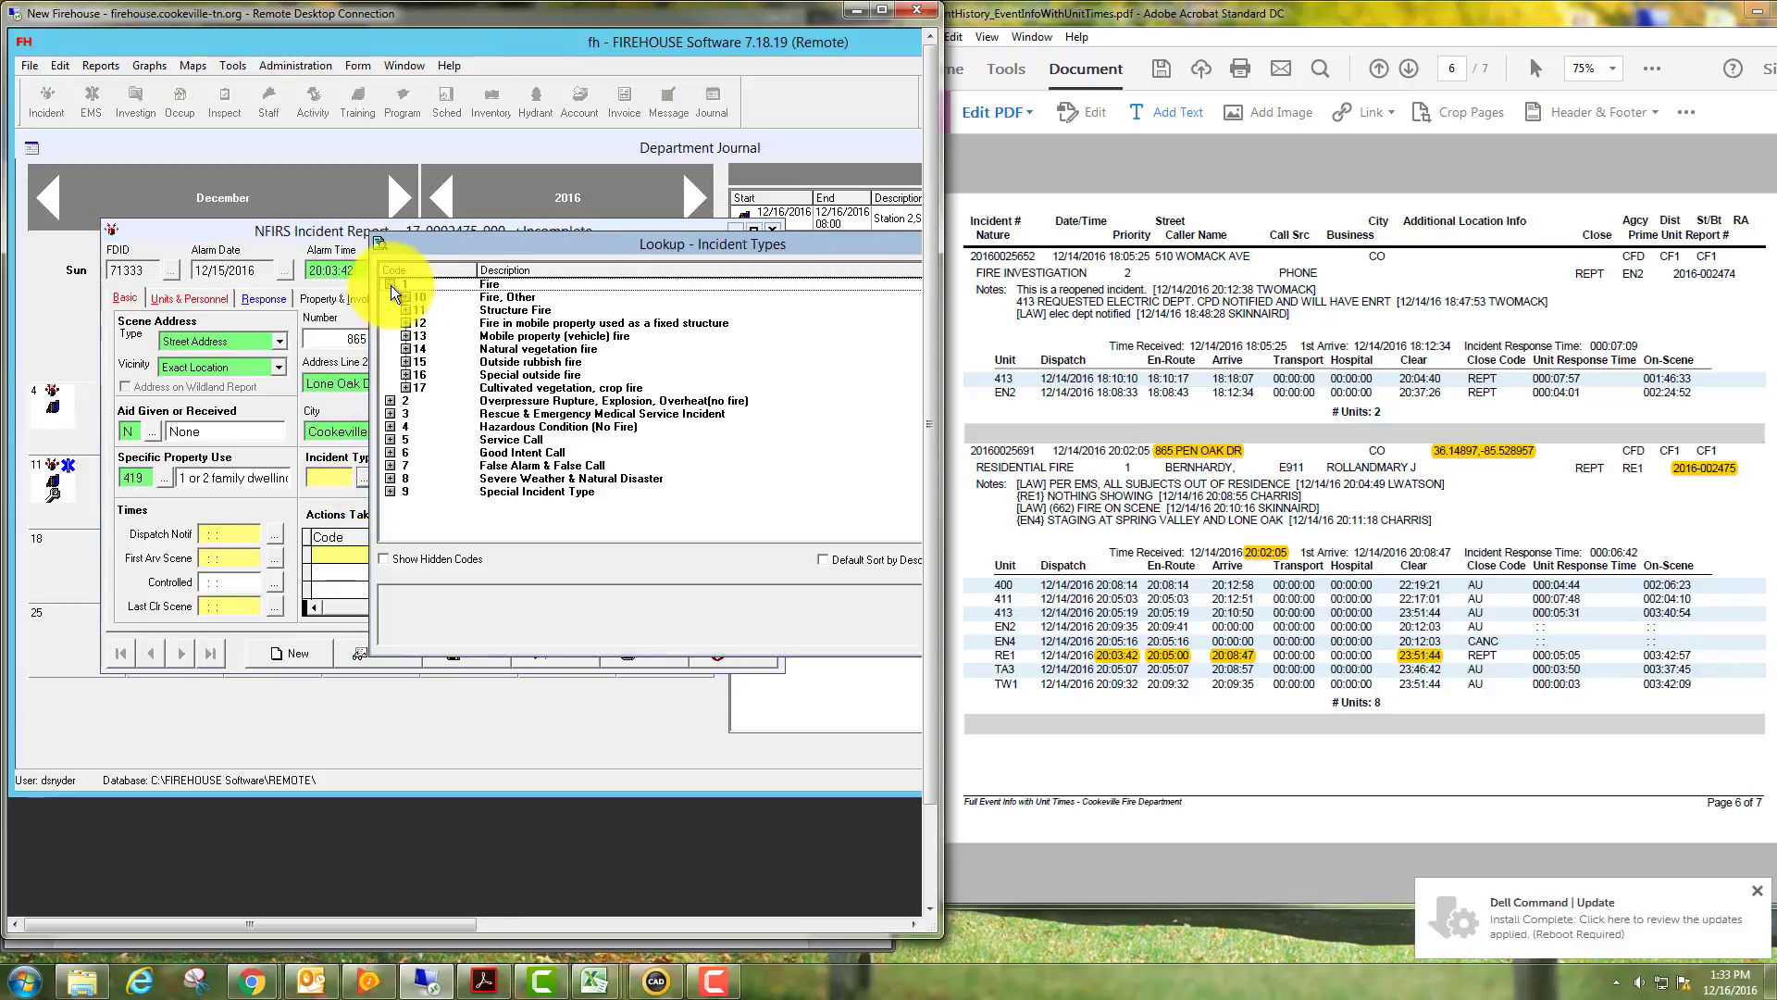
left_click(406, 311)
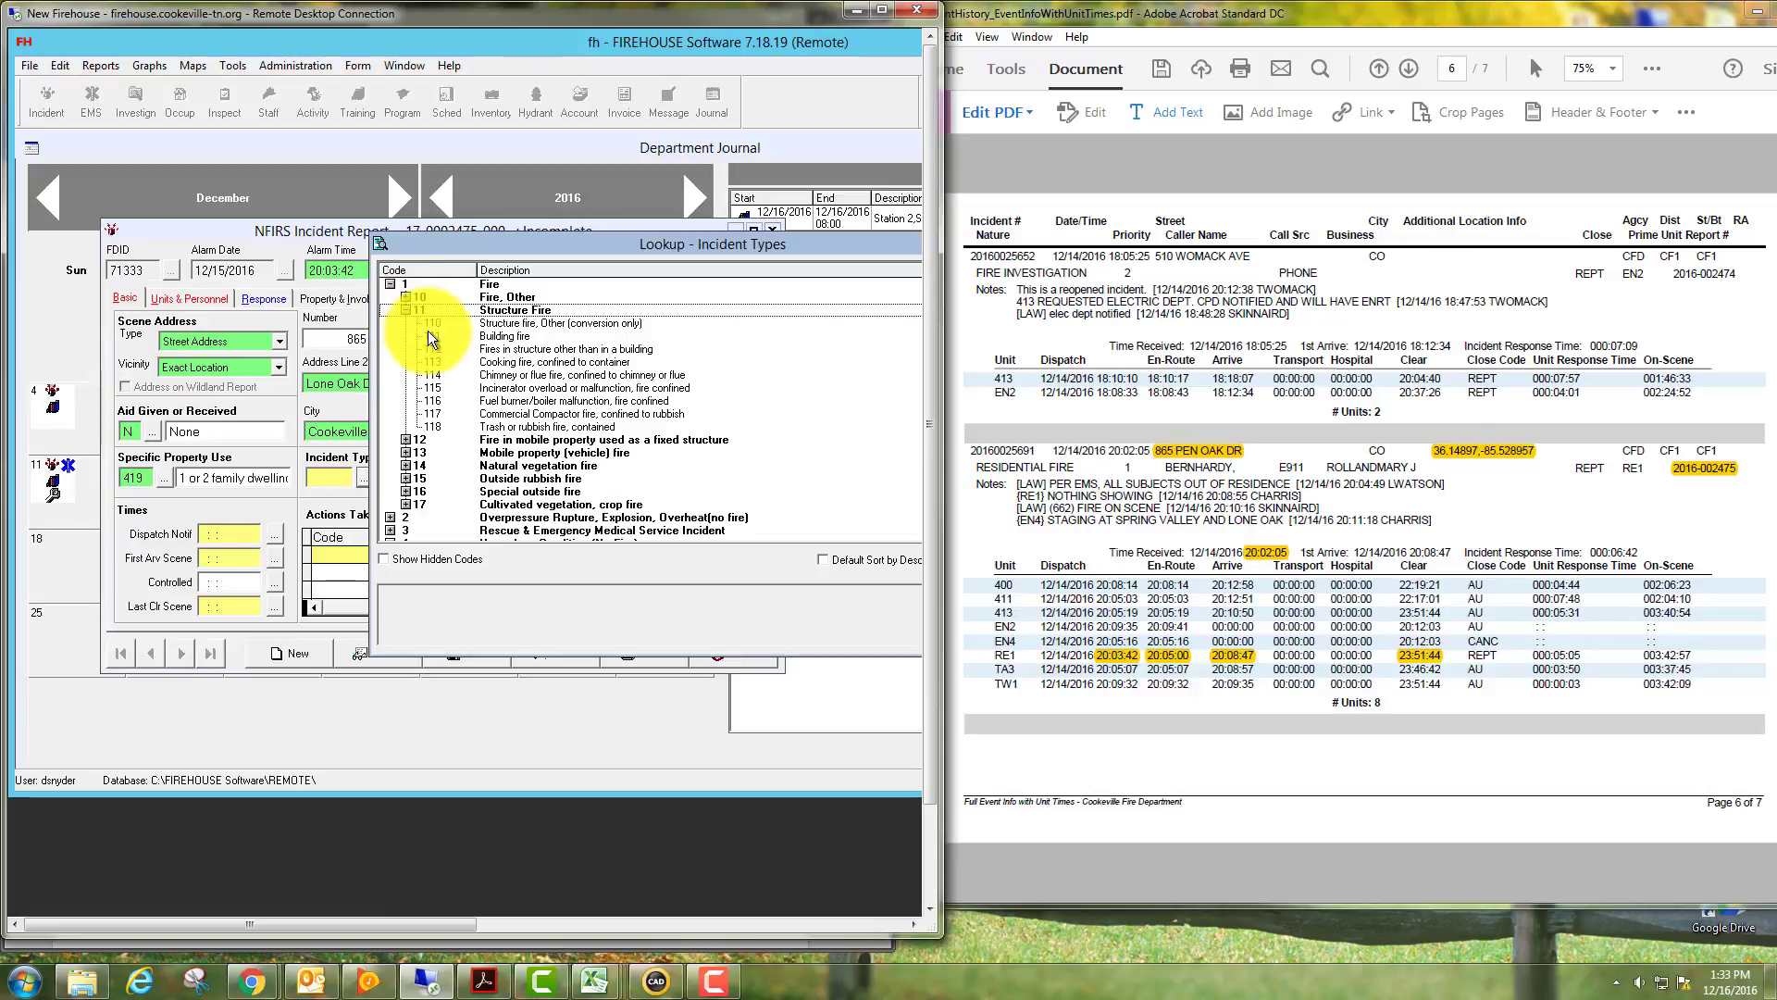
double_click(427, 333)
left_click(243, 537)
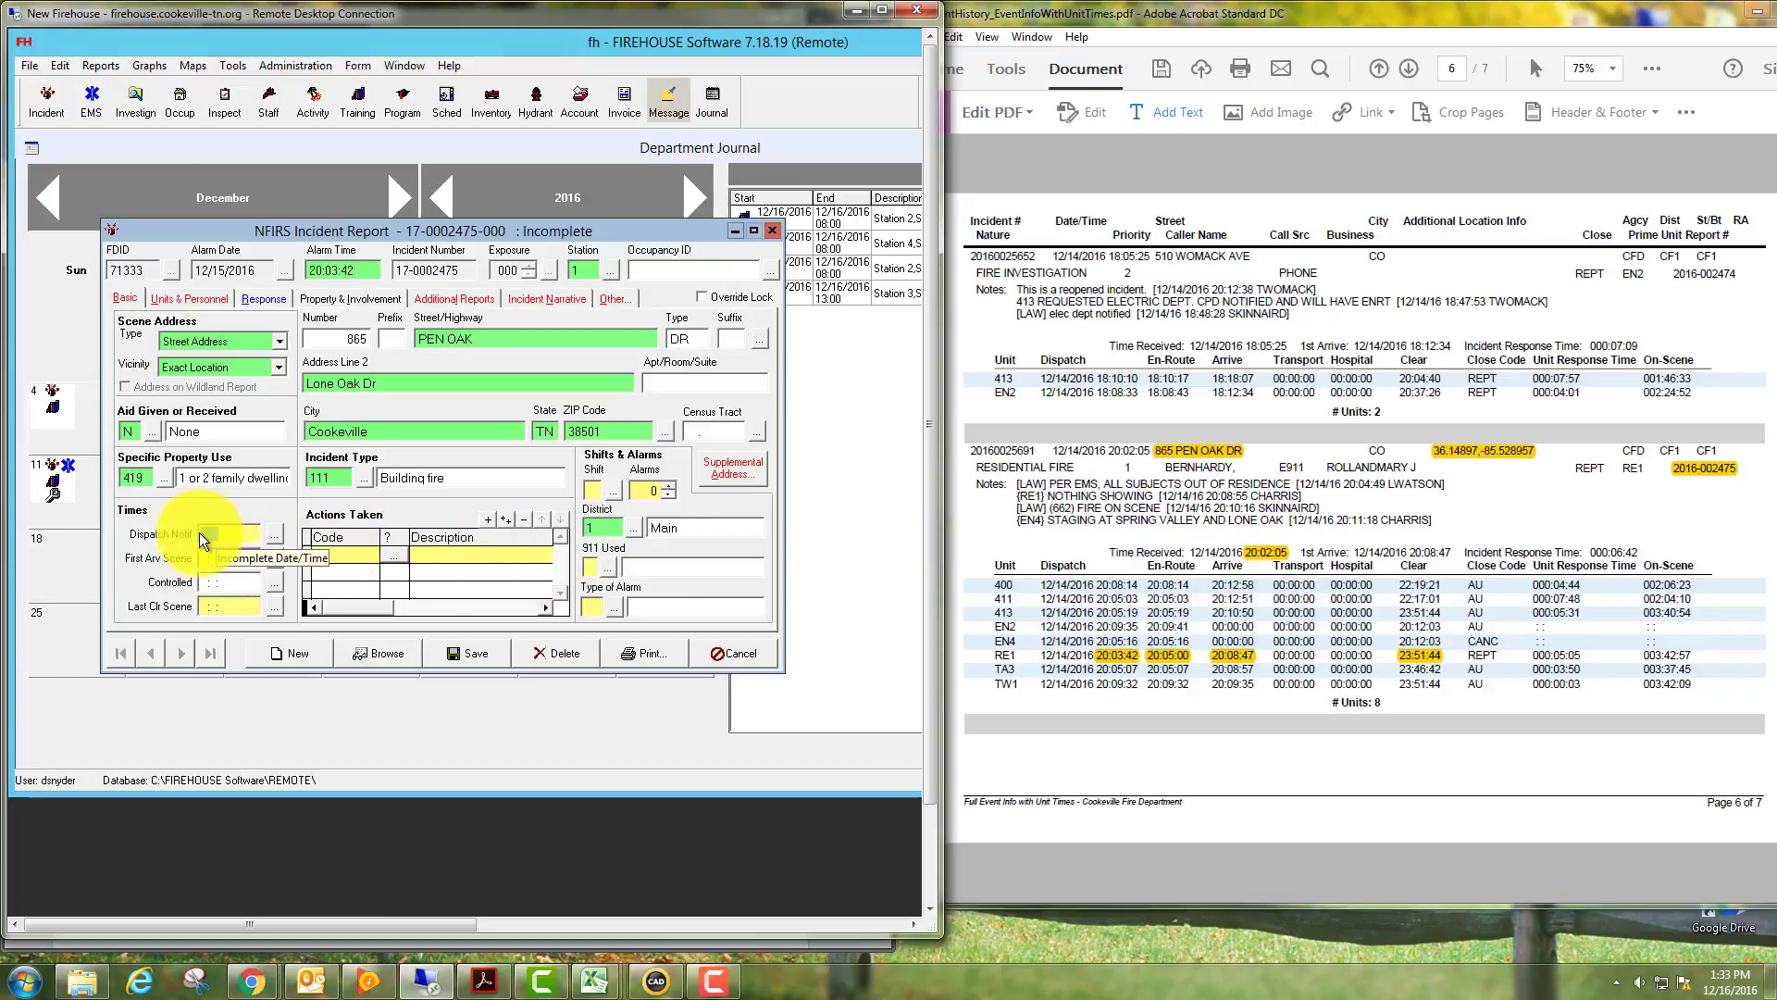
Enter Dispatch Notif 20:02:05, First Arv Scene 20:08:47 and Last Clr Scene 23:51:44.
left_click(205, 534)
type("20:02:05")
key("Tab")
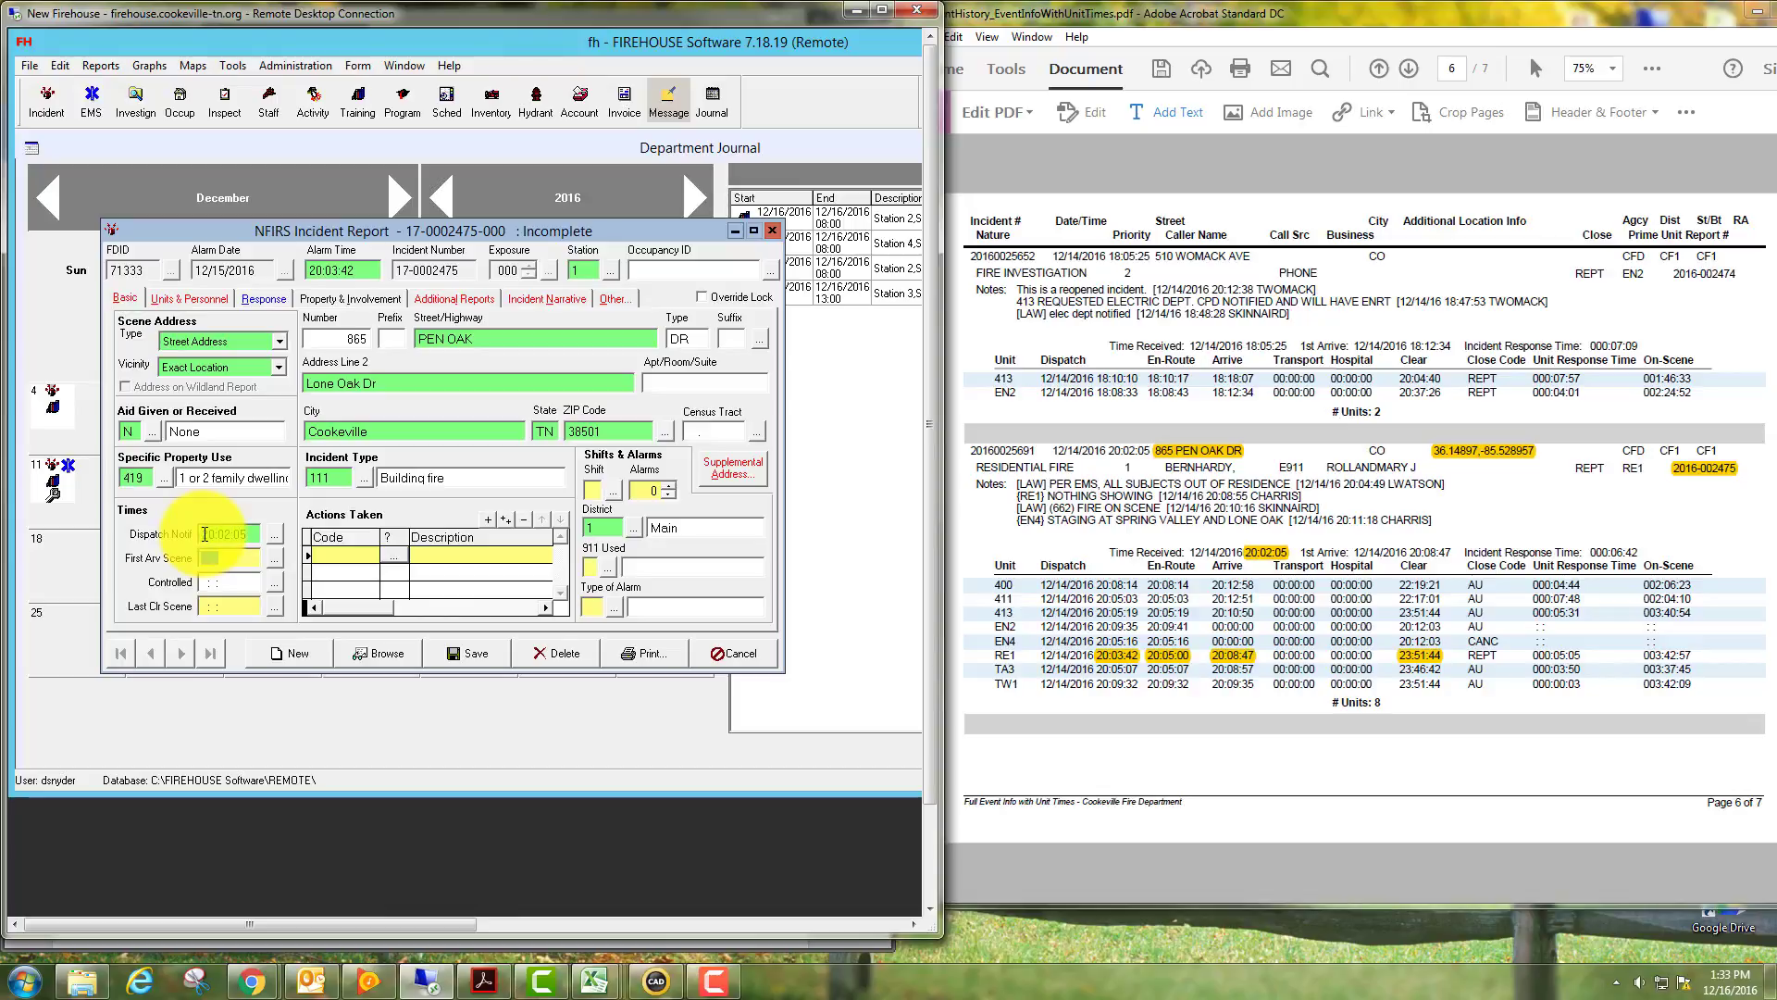
type("20:08:47")
key("Tab")
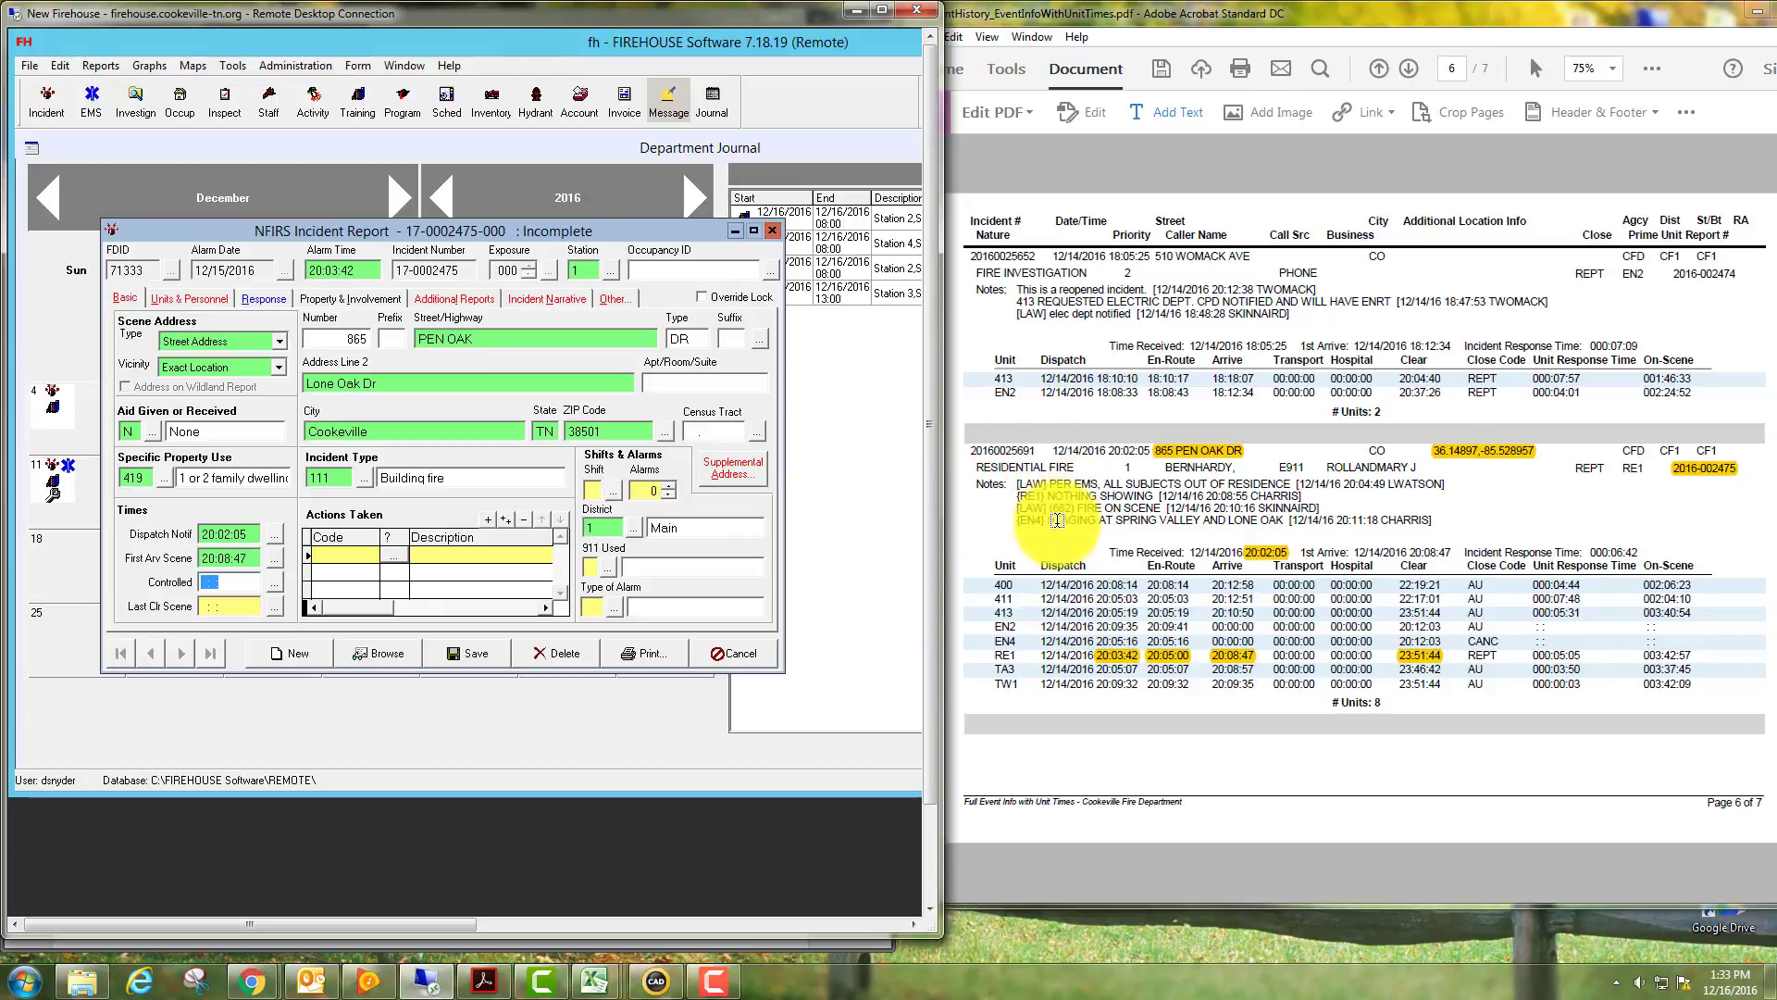
left_click(202, 607)
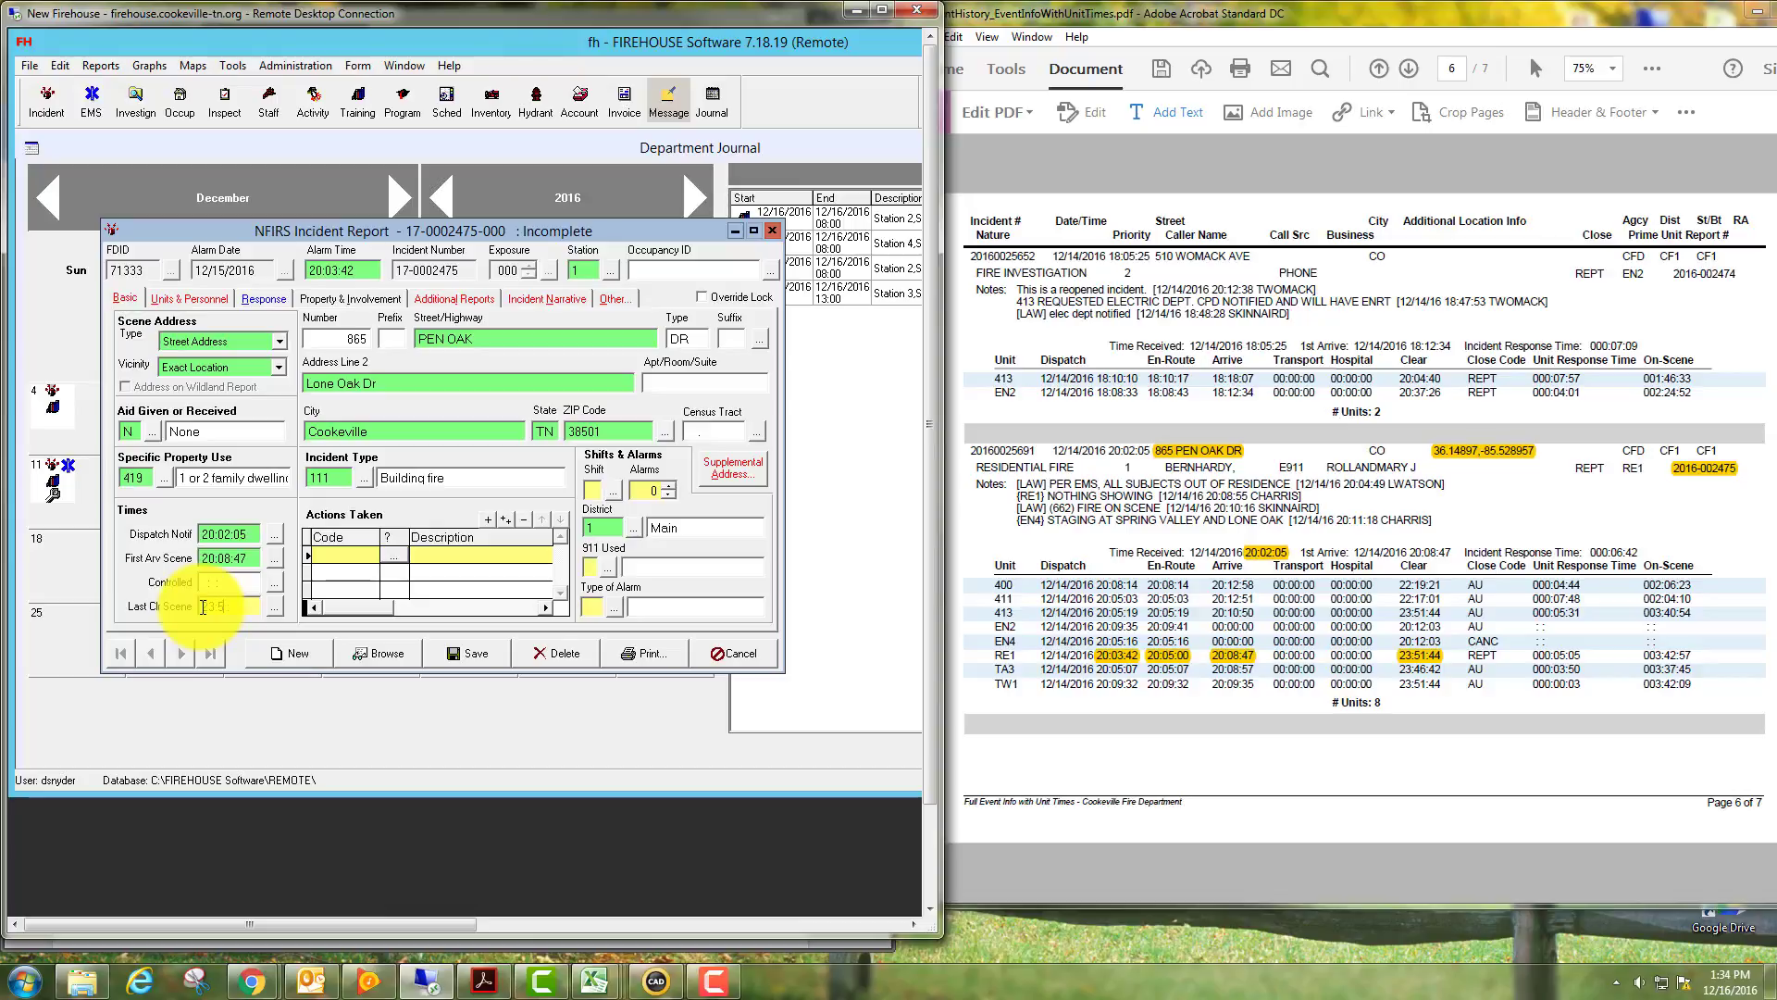
type("23:51:44")
key("Tab")
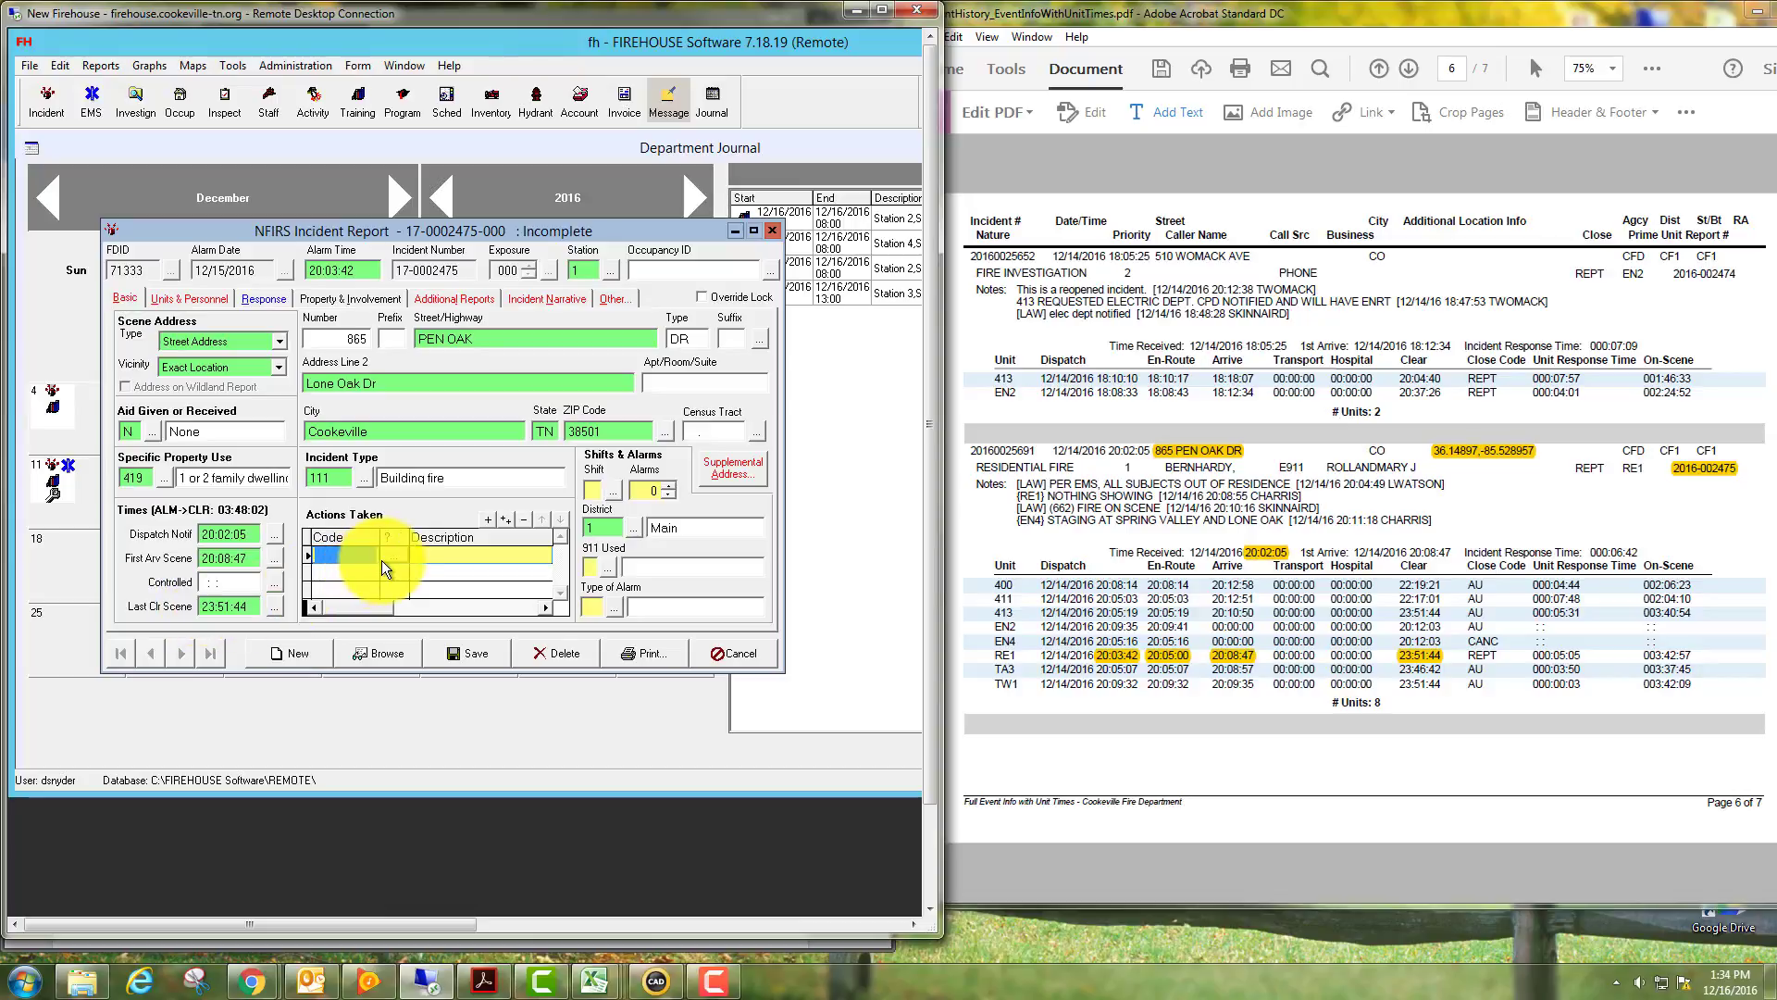
Add action taken code 11 Extinguishment, then code 12 Salvage & overhaul in a second row.
left_click(392, 554)
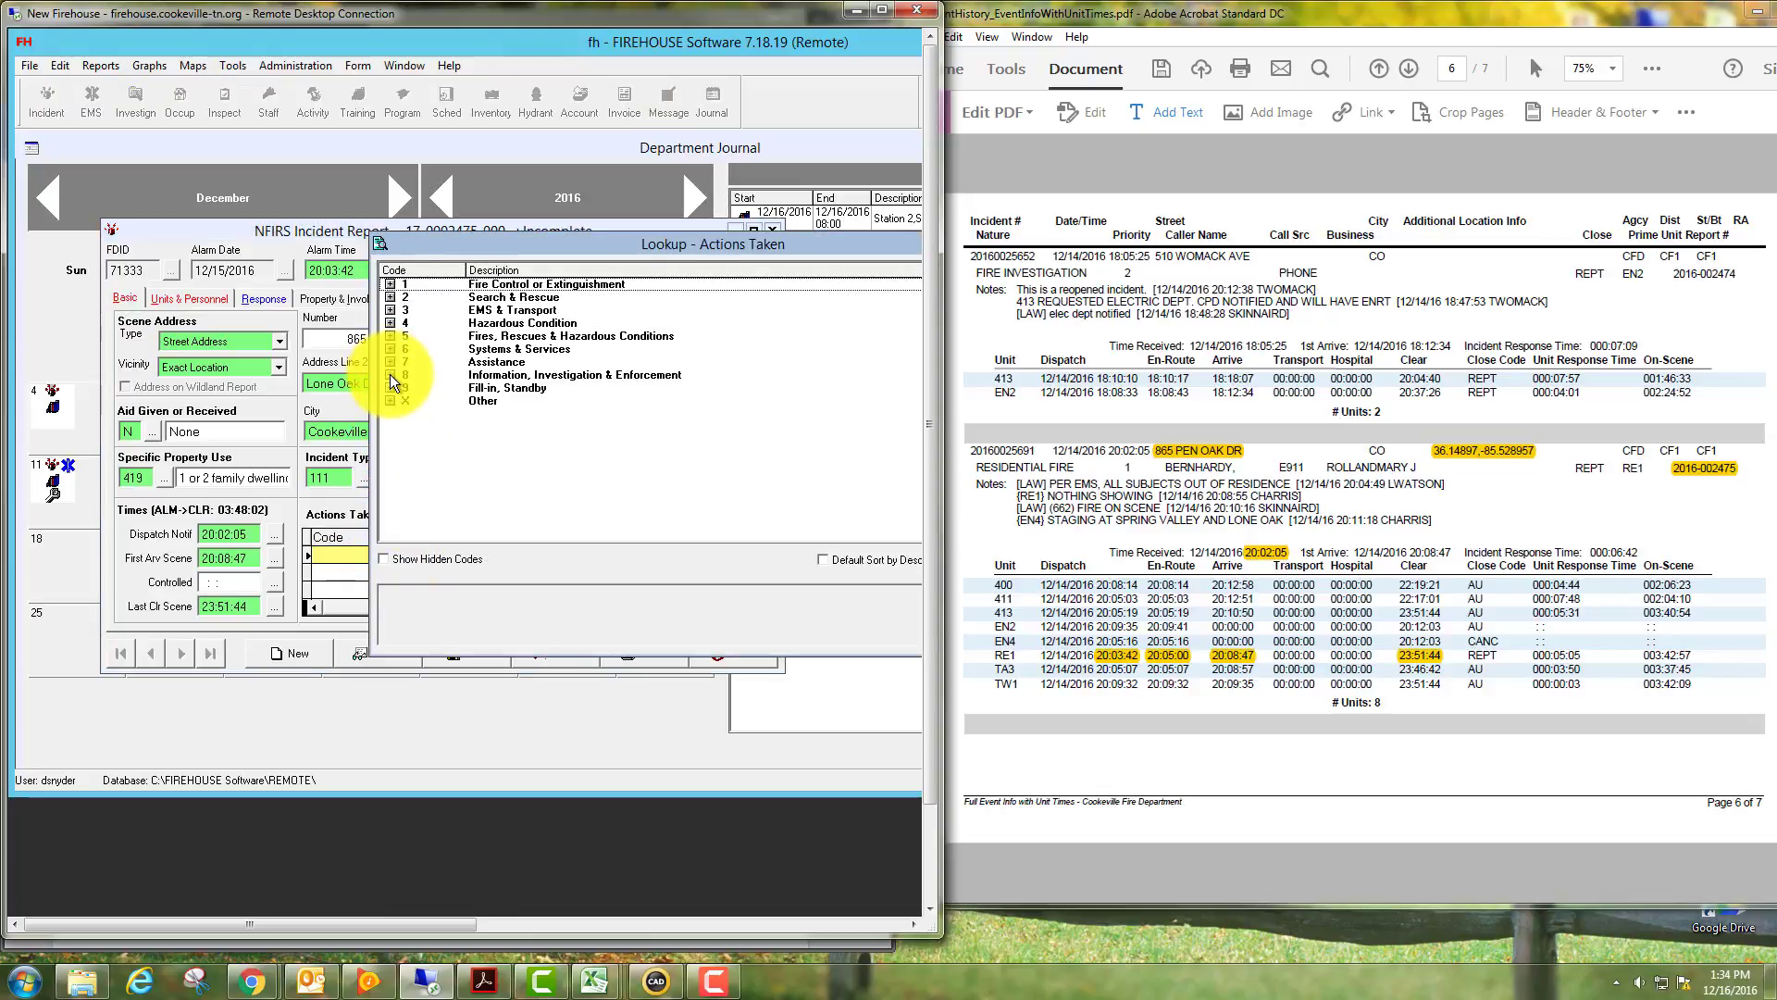
left_click(390, 285)
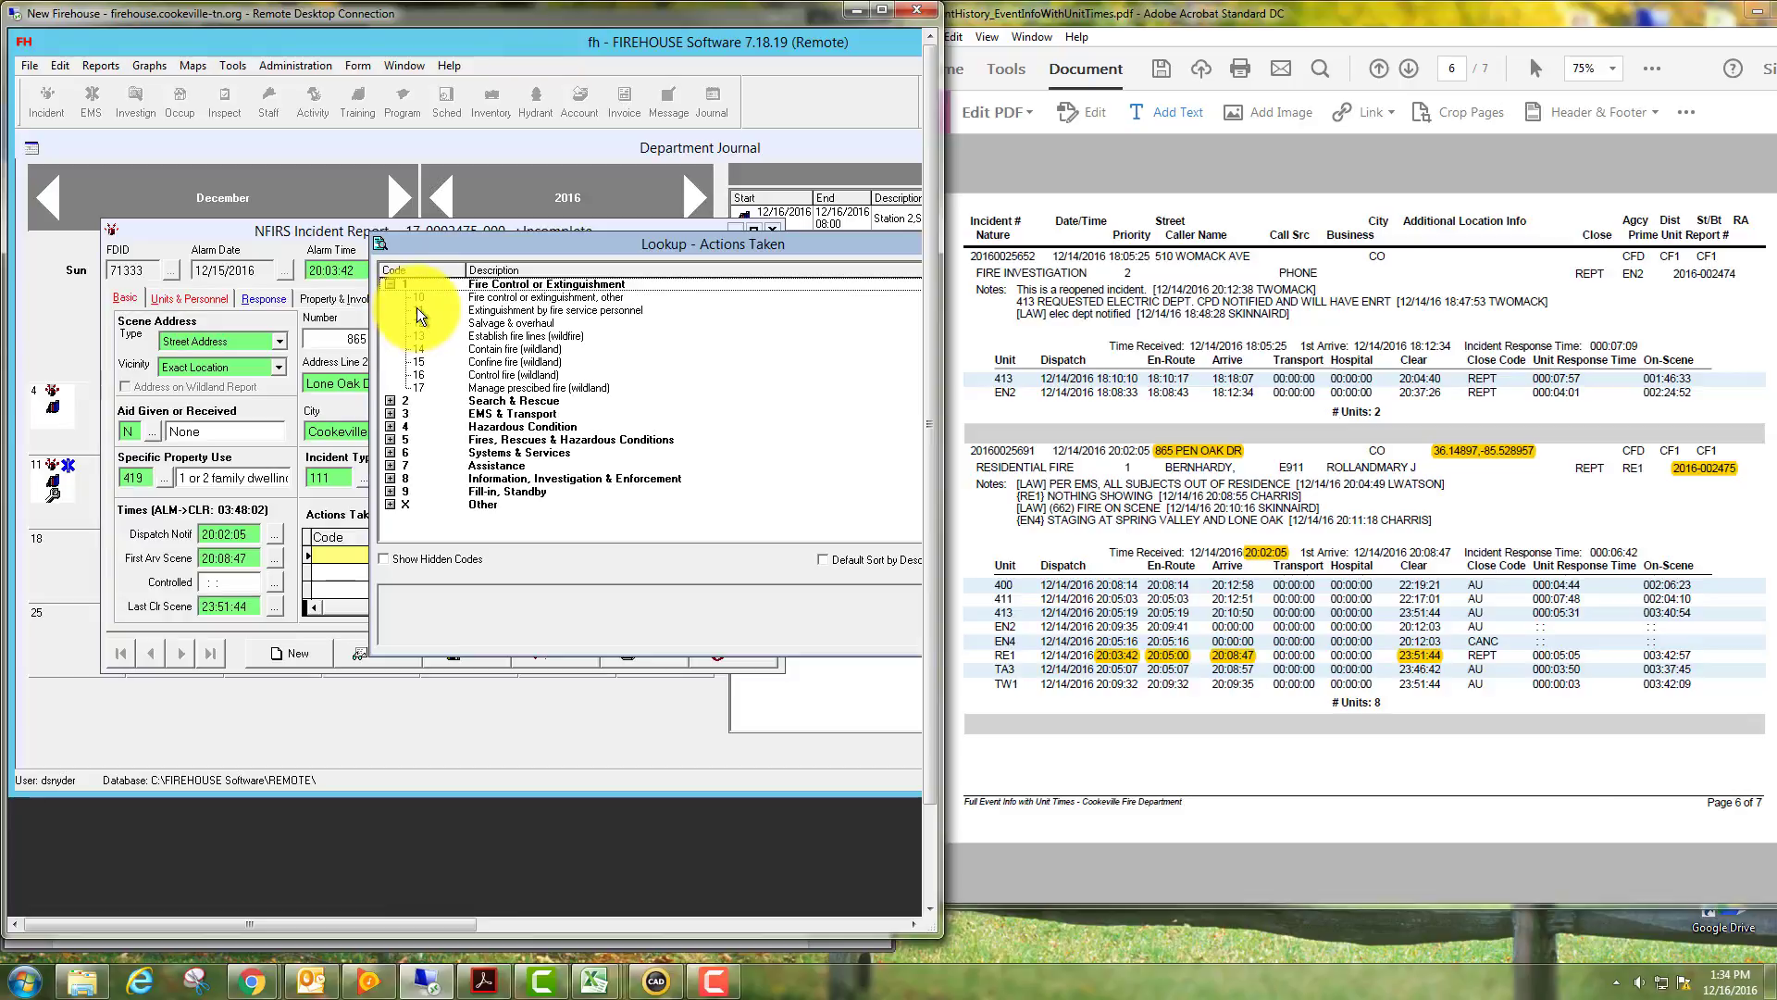
double_click(417, 311)
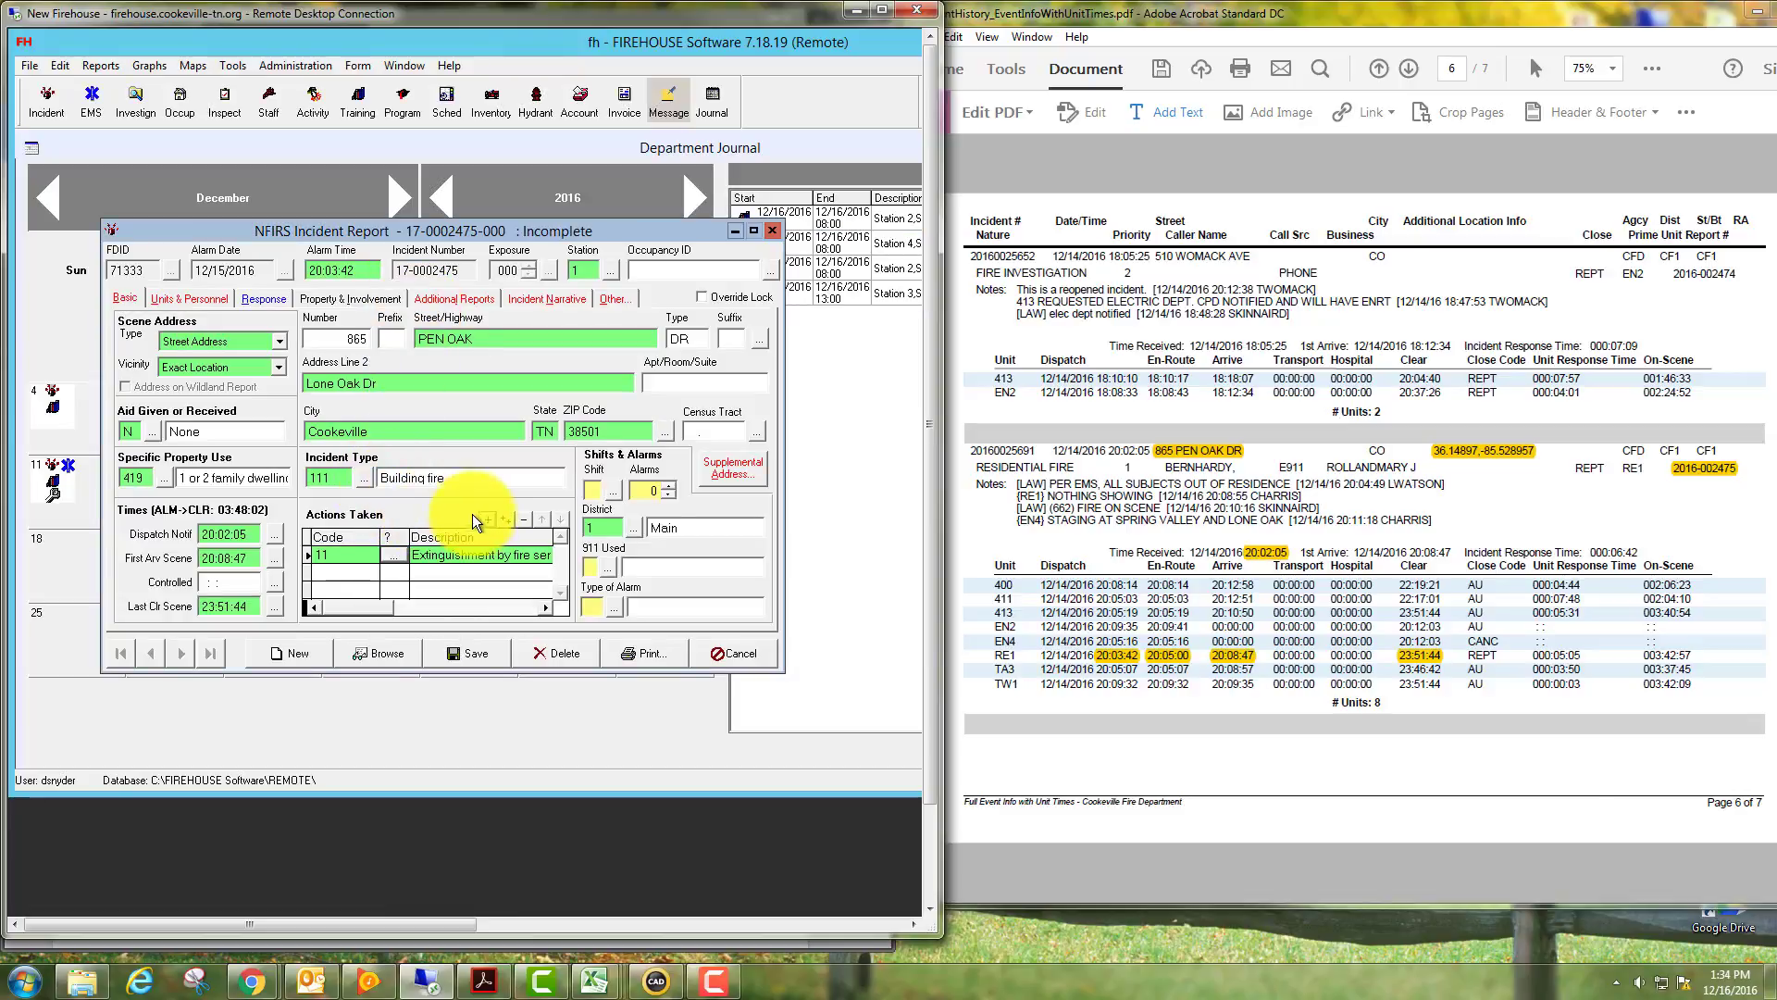
left_click(485, 518)
left_click(397, 570)
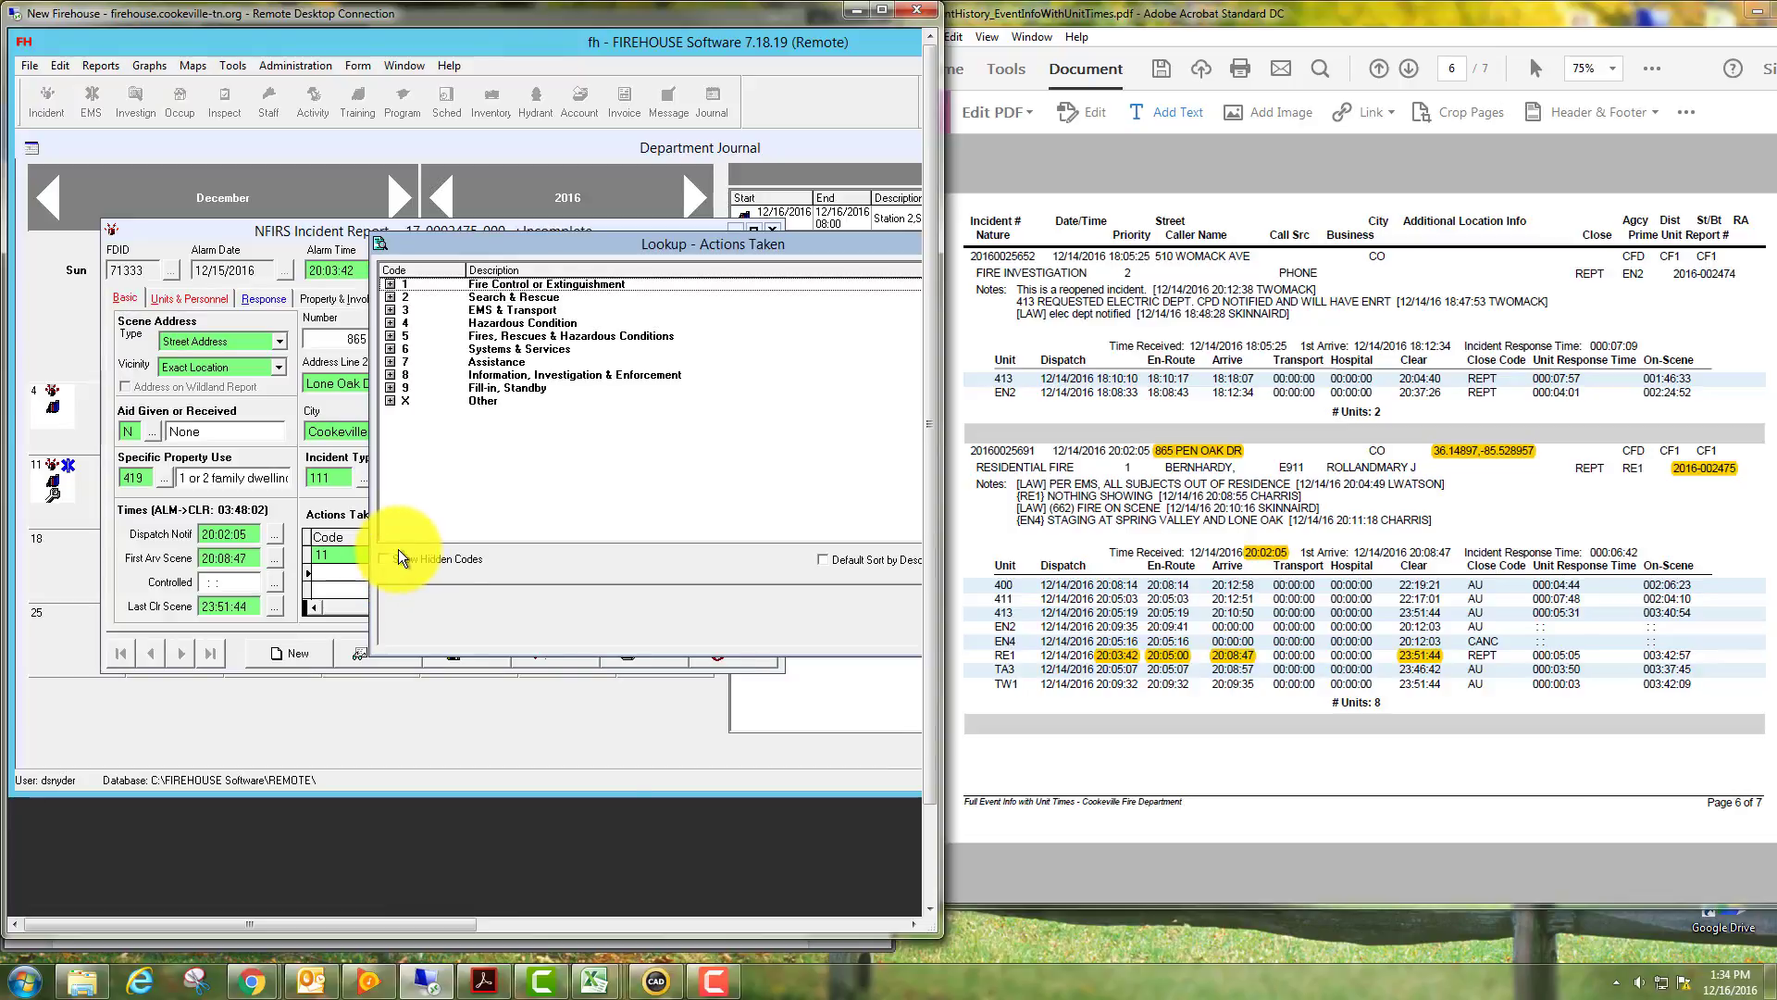
left_click(390, 285)
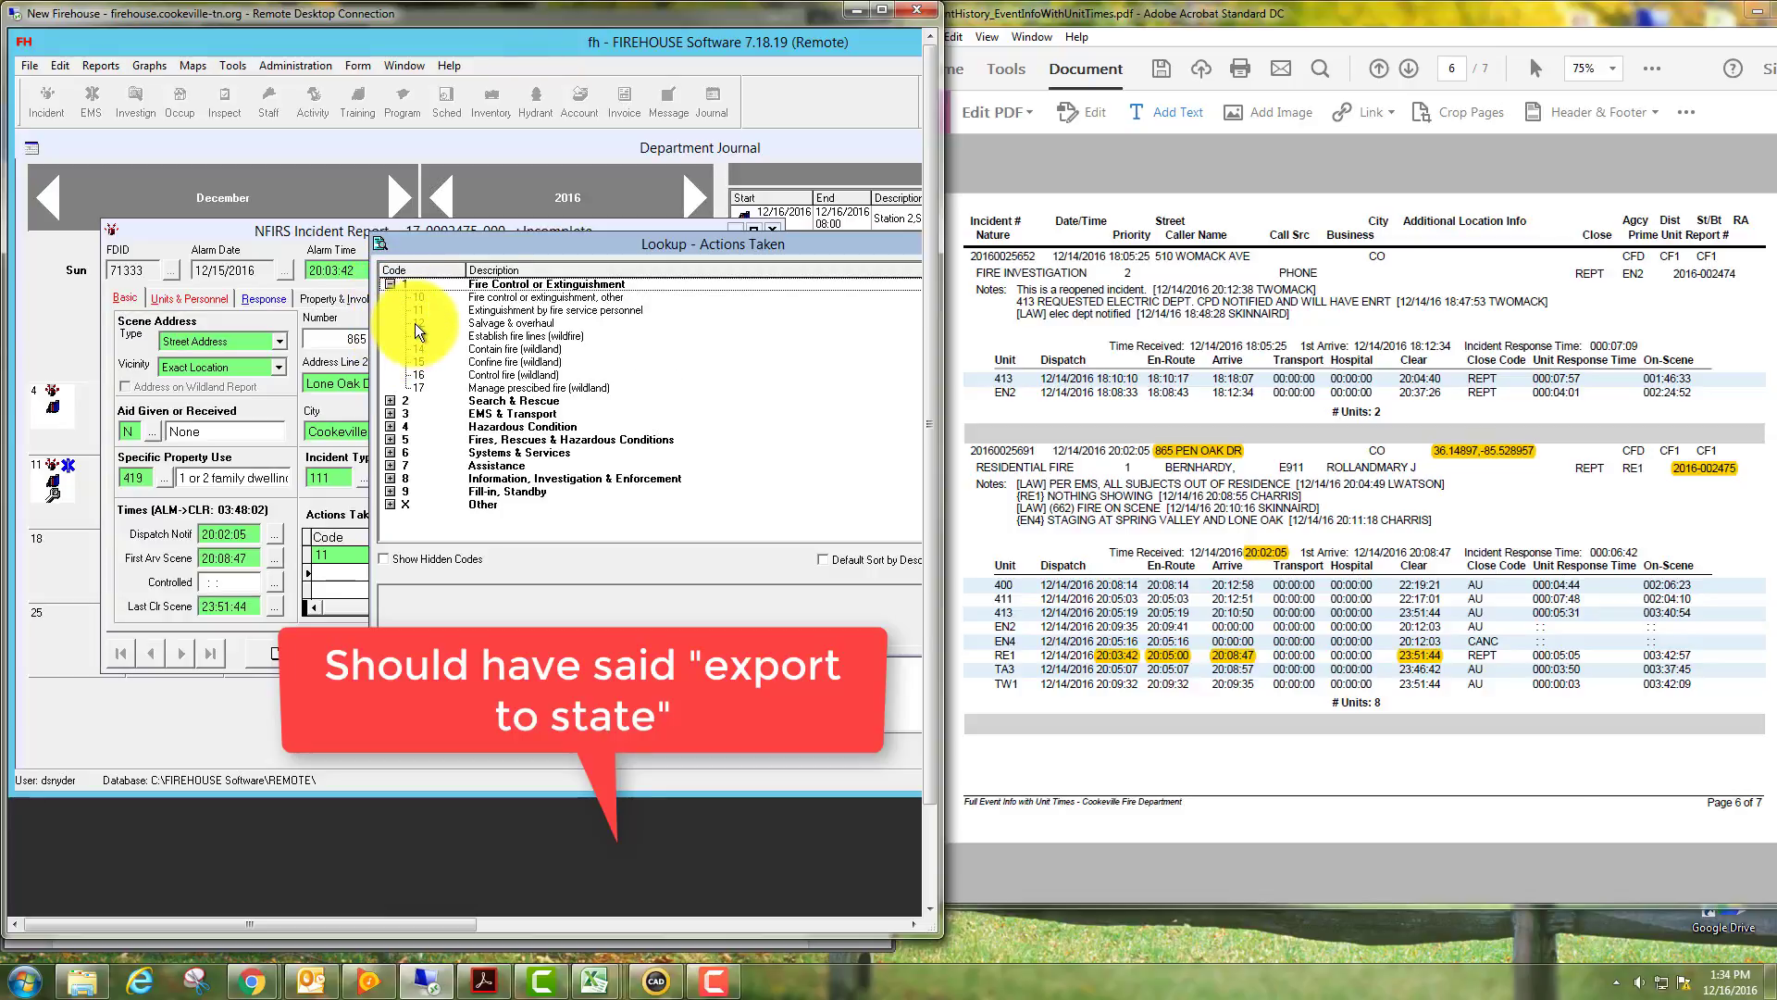
double_click(414, 324)
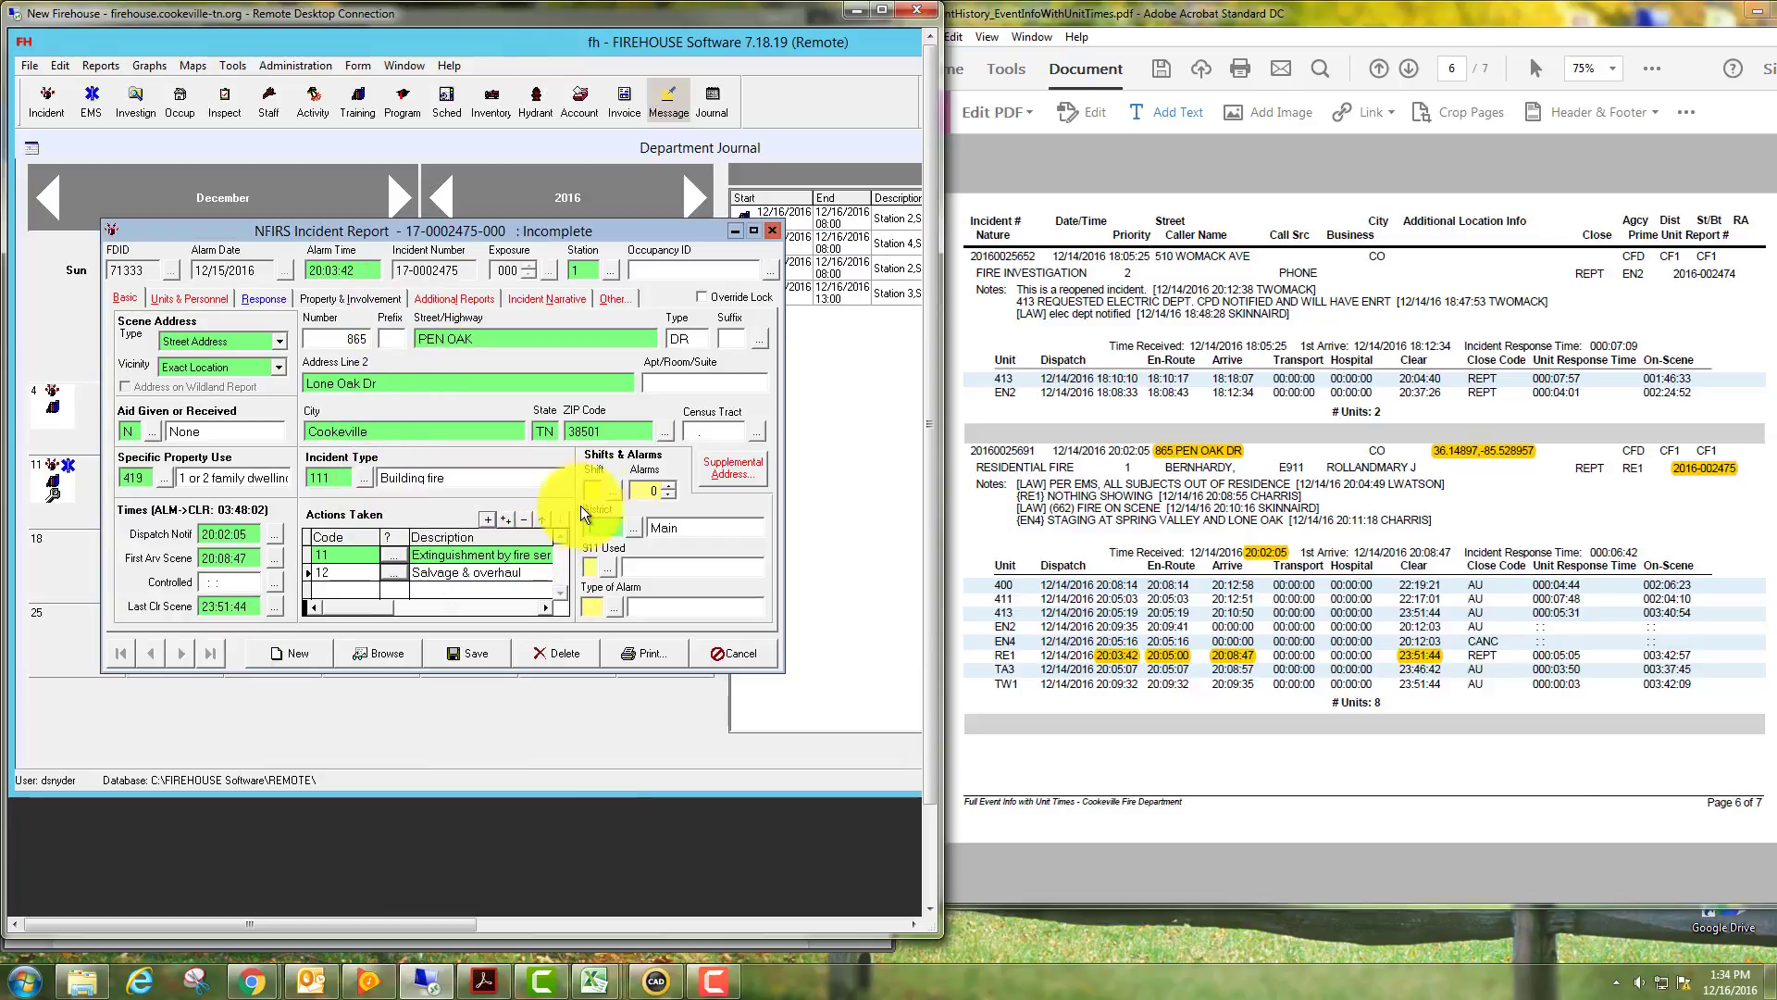
Choose shift B and 911 center P, Putnam County 911 Center, from their lookup lists.
left_click(607, 489)
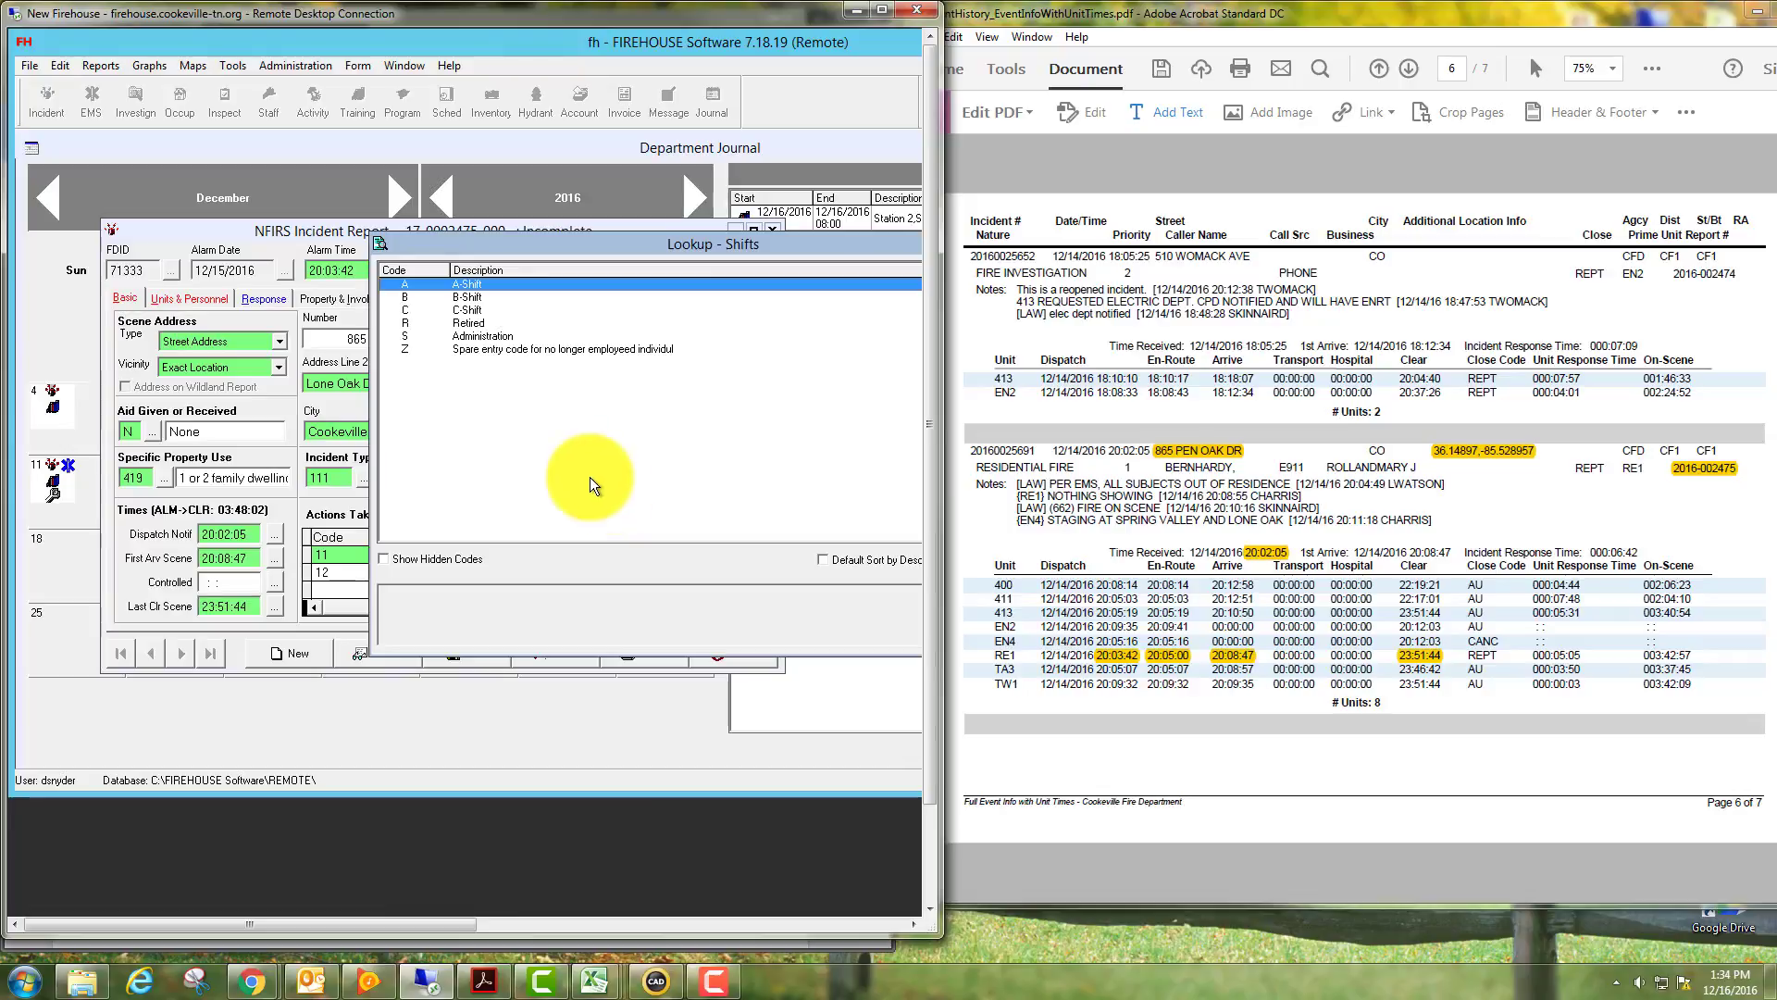
left_click(473, 296)
double_click(474, 296)
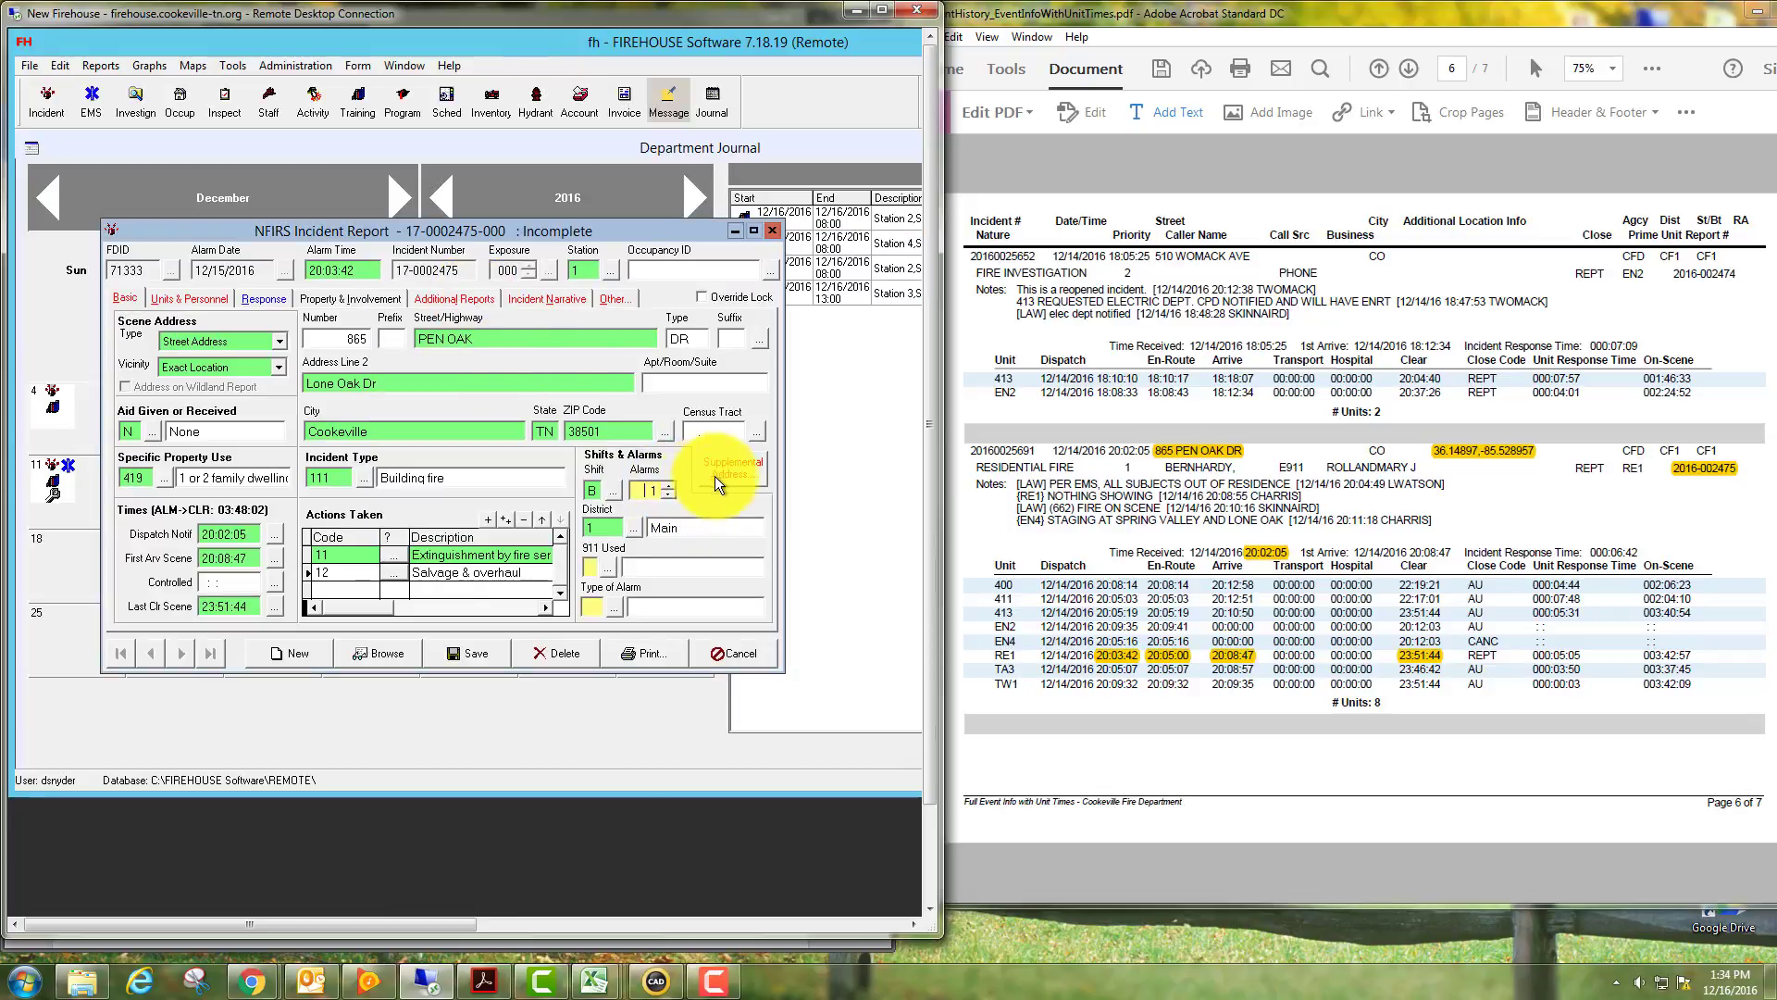
left_click(607, 565)
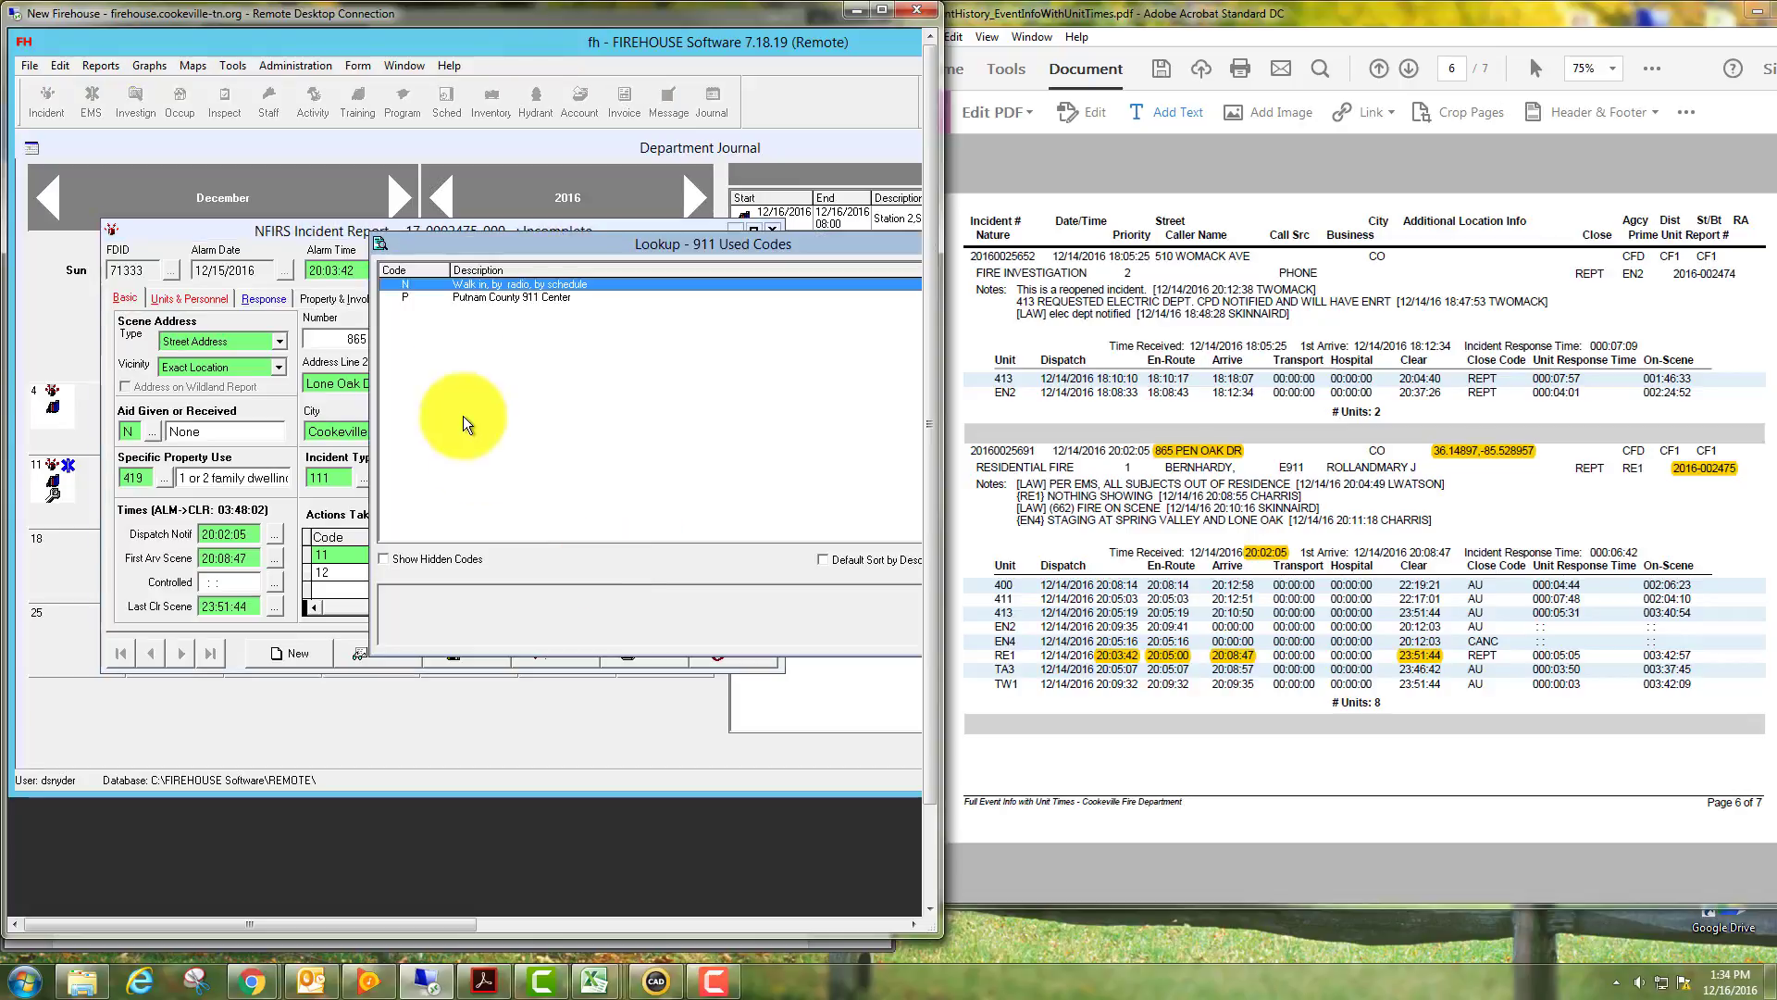
double_click(492, 298)
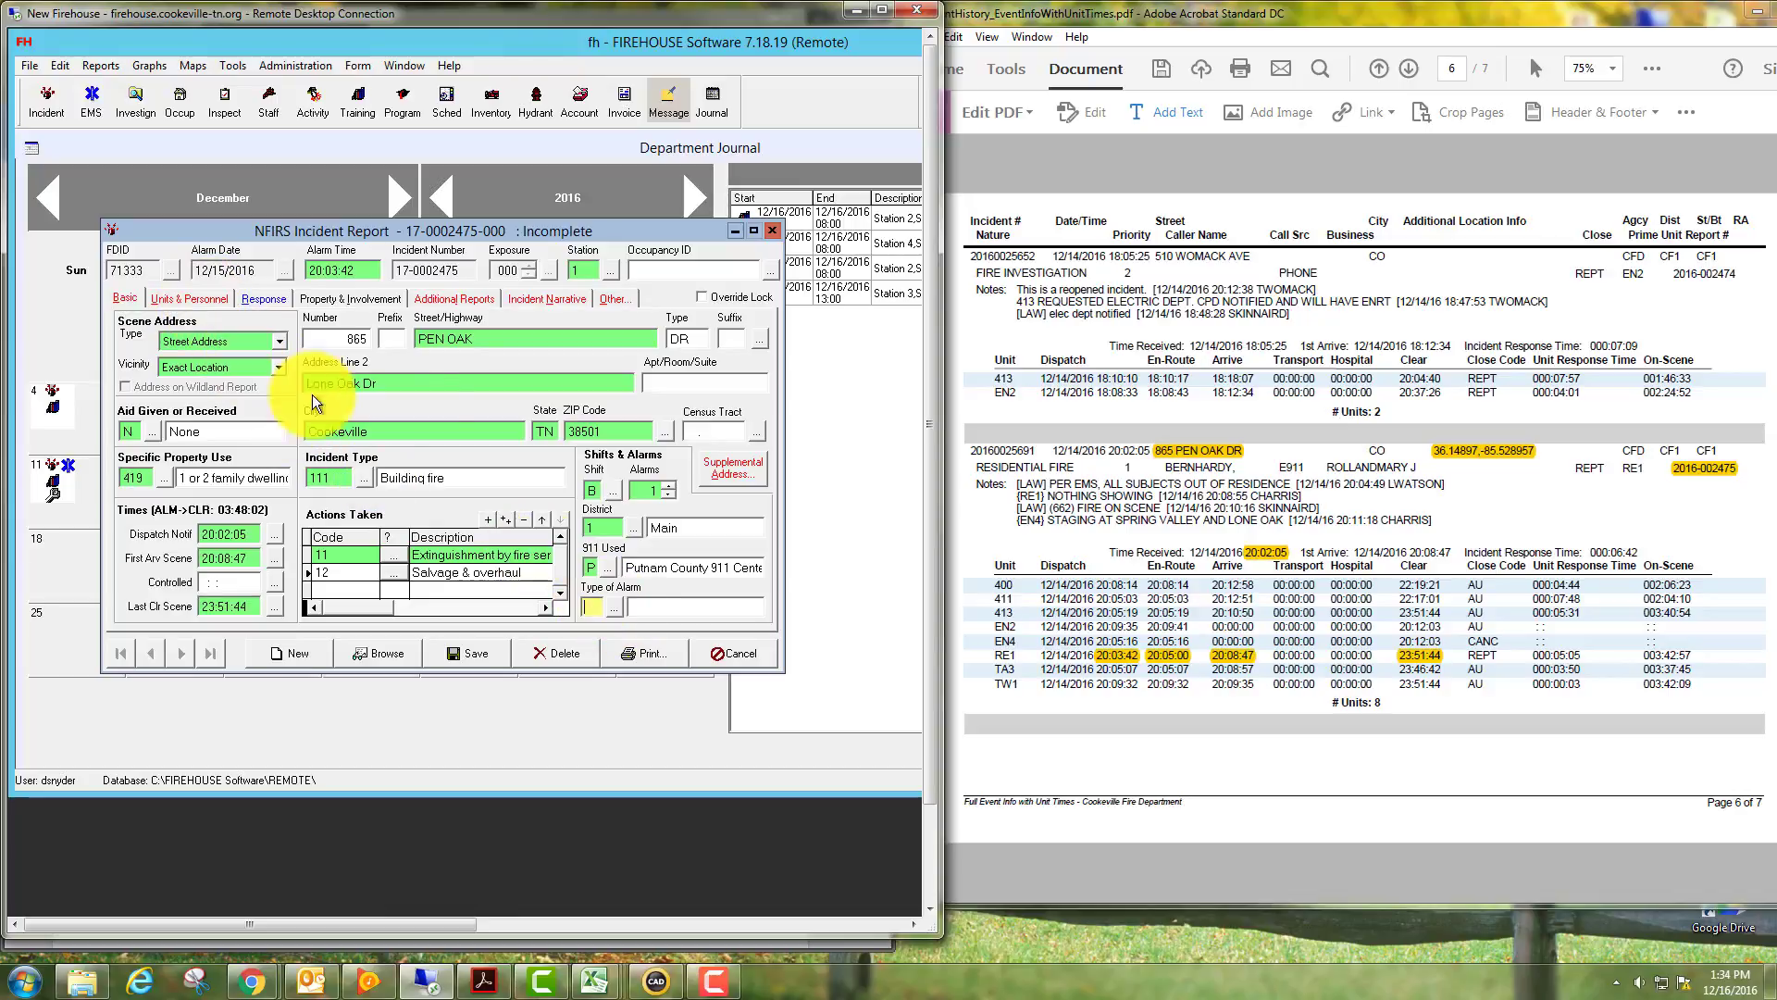
left_click(724, 459)
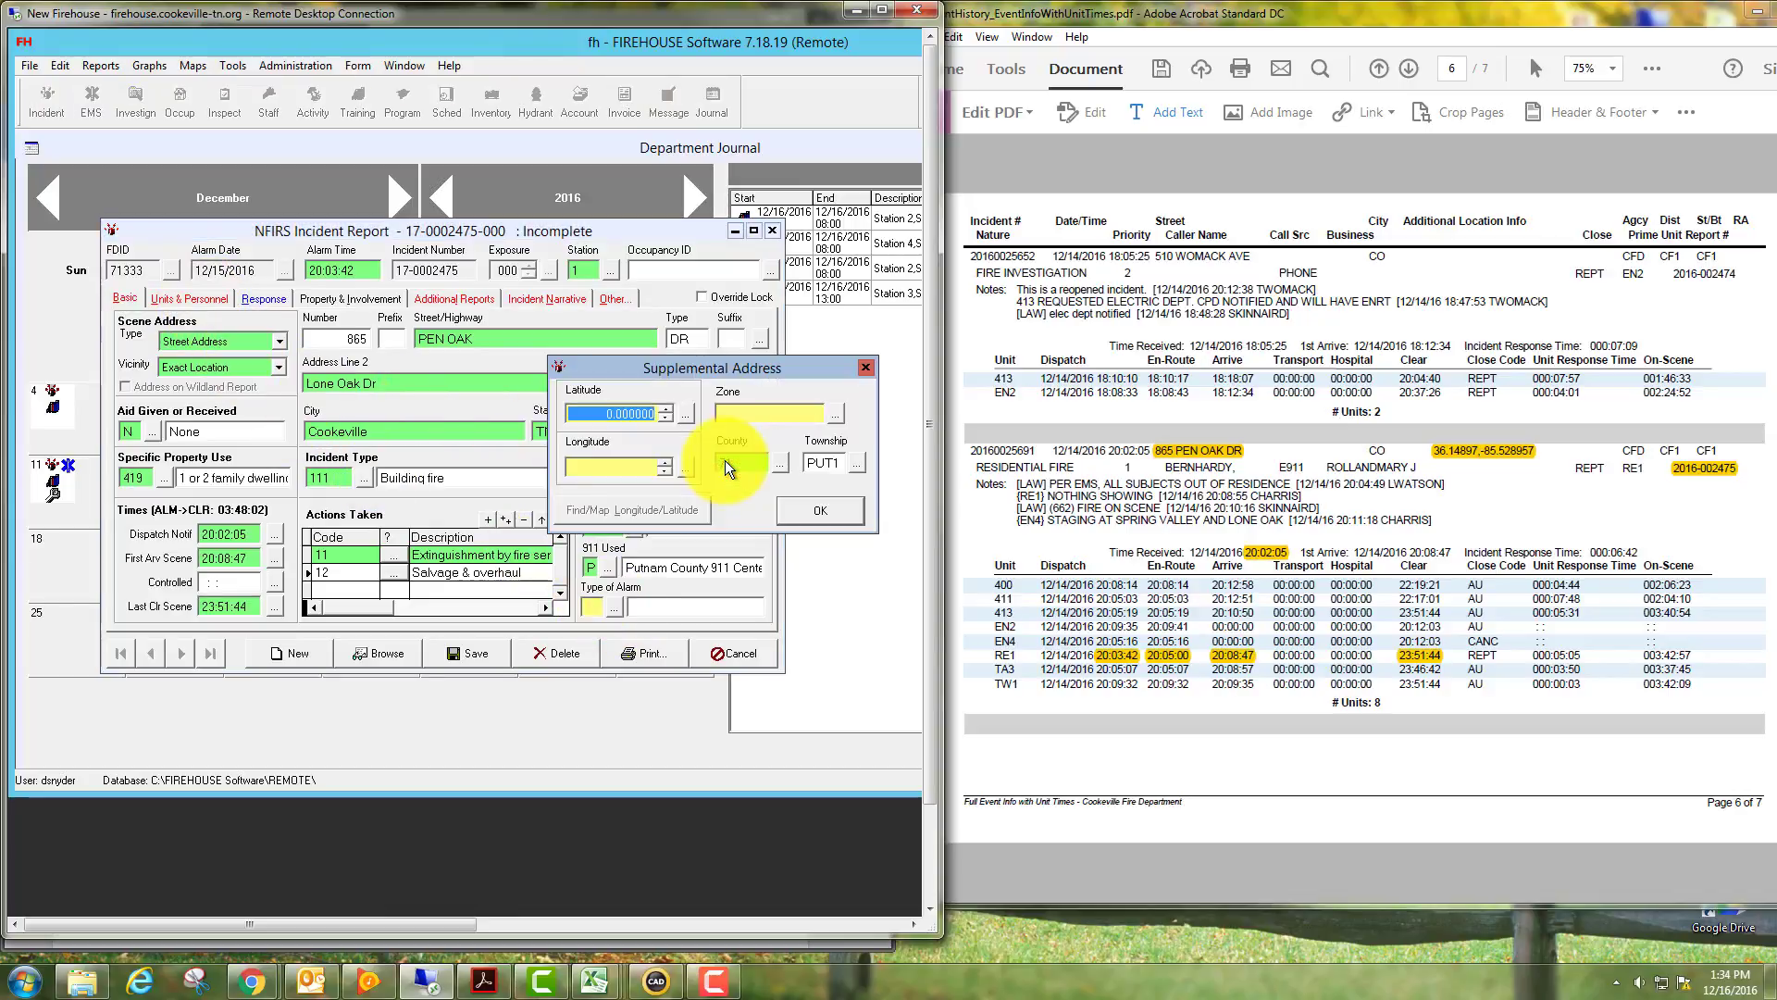
left_click(624, 410)
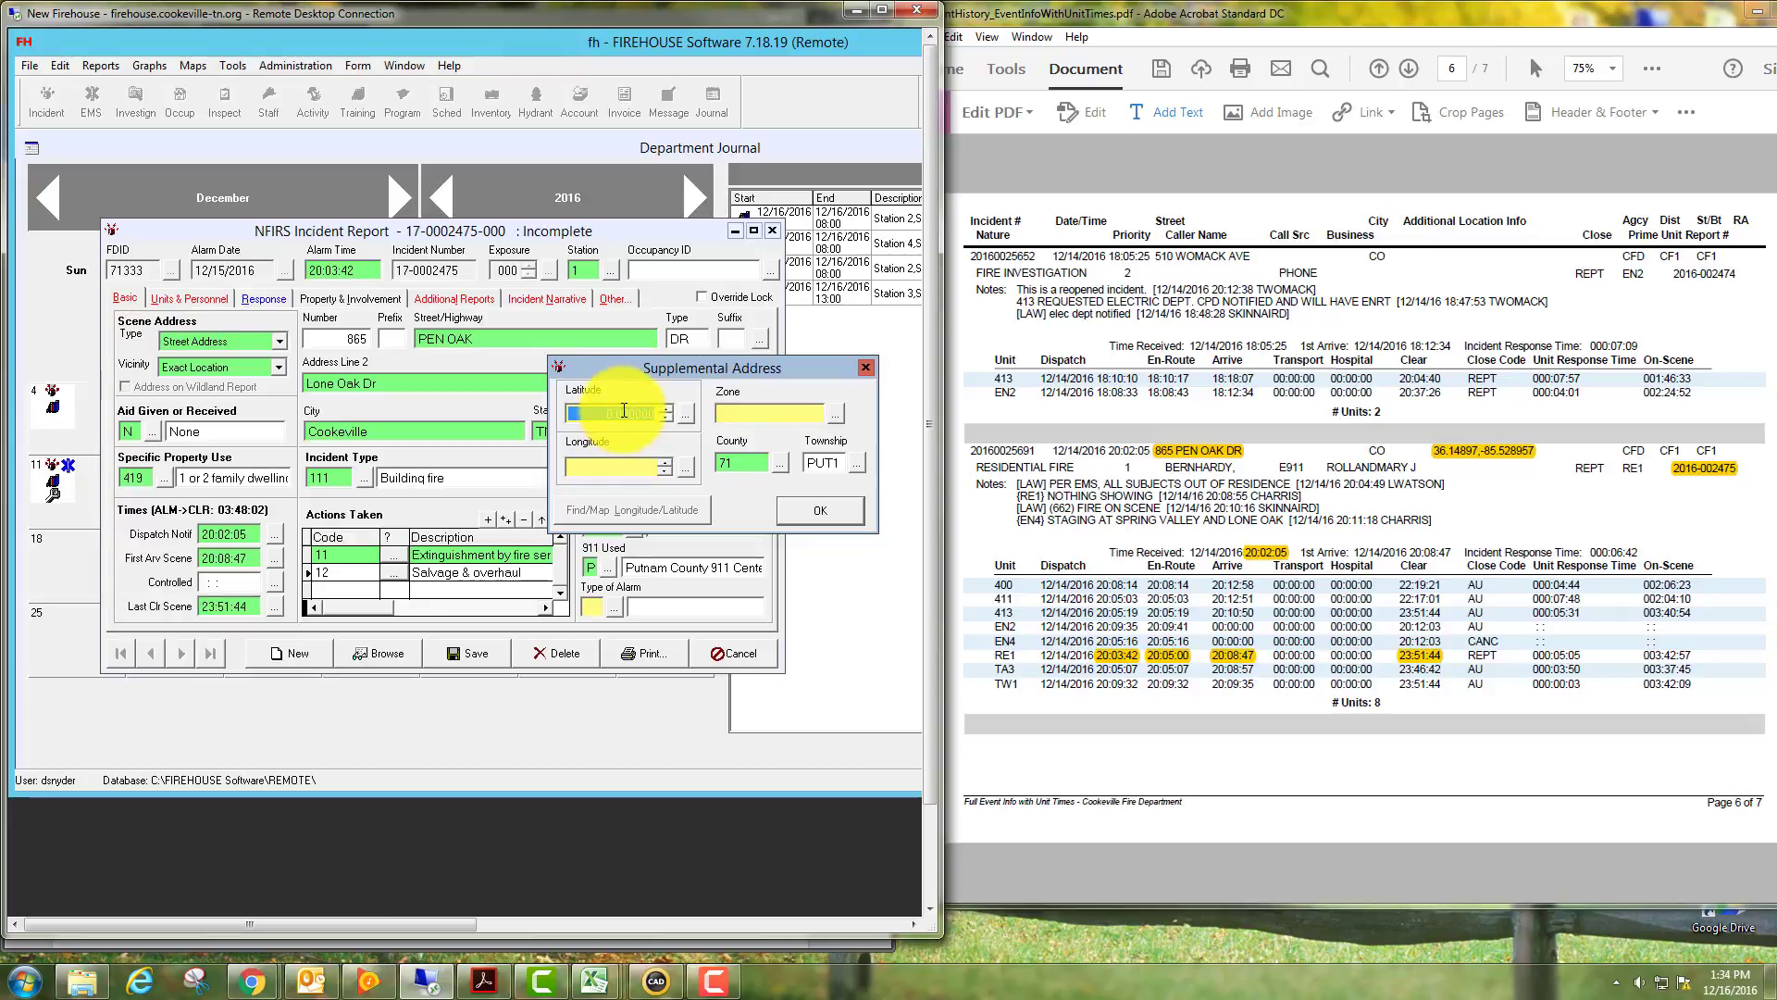
key("Tab")
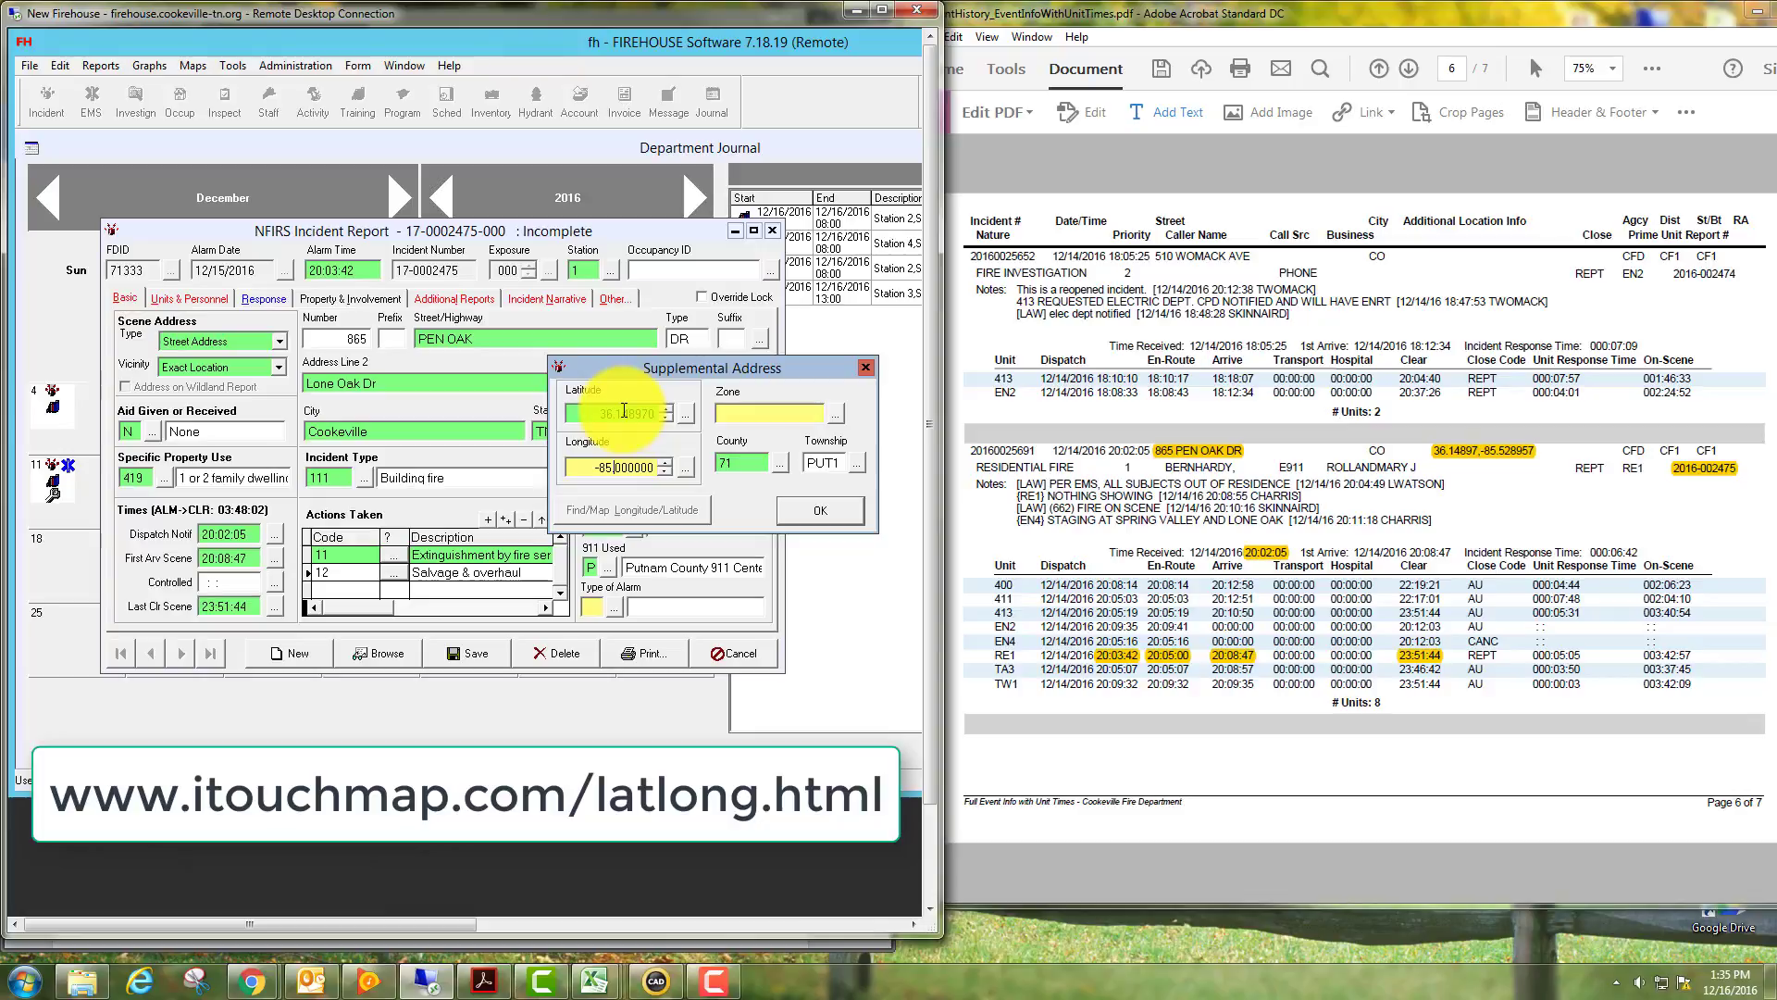
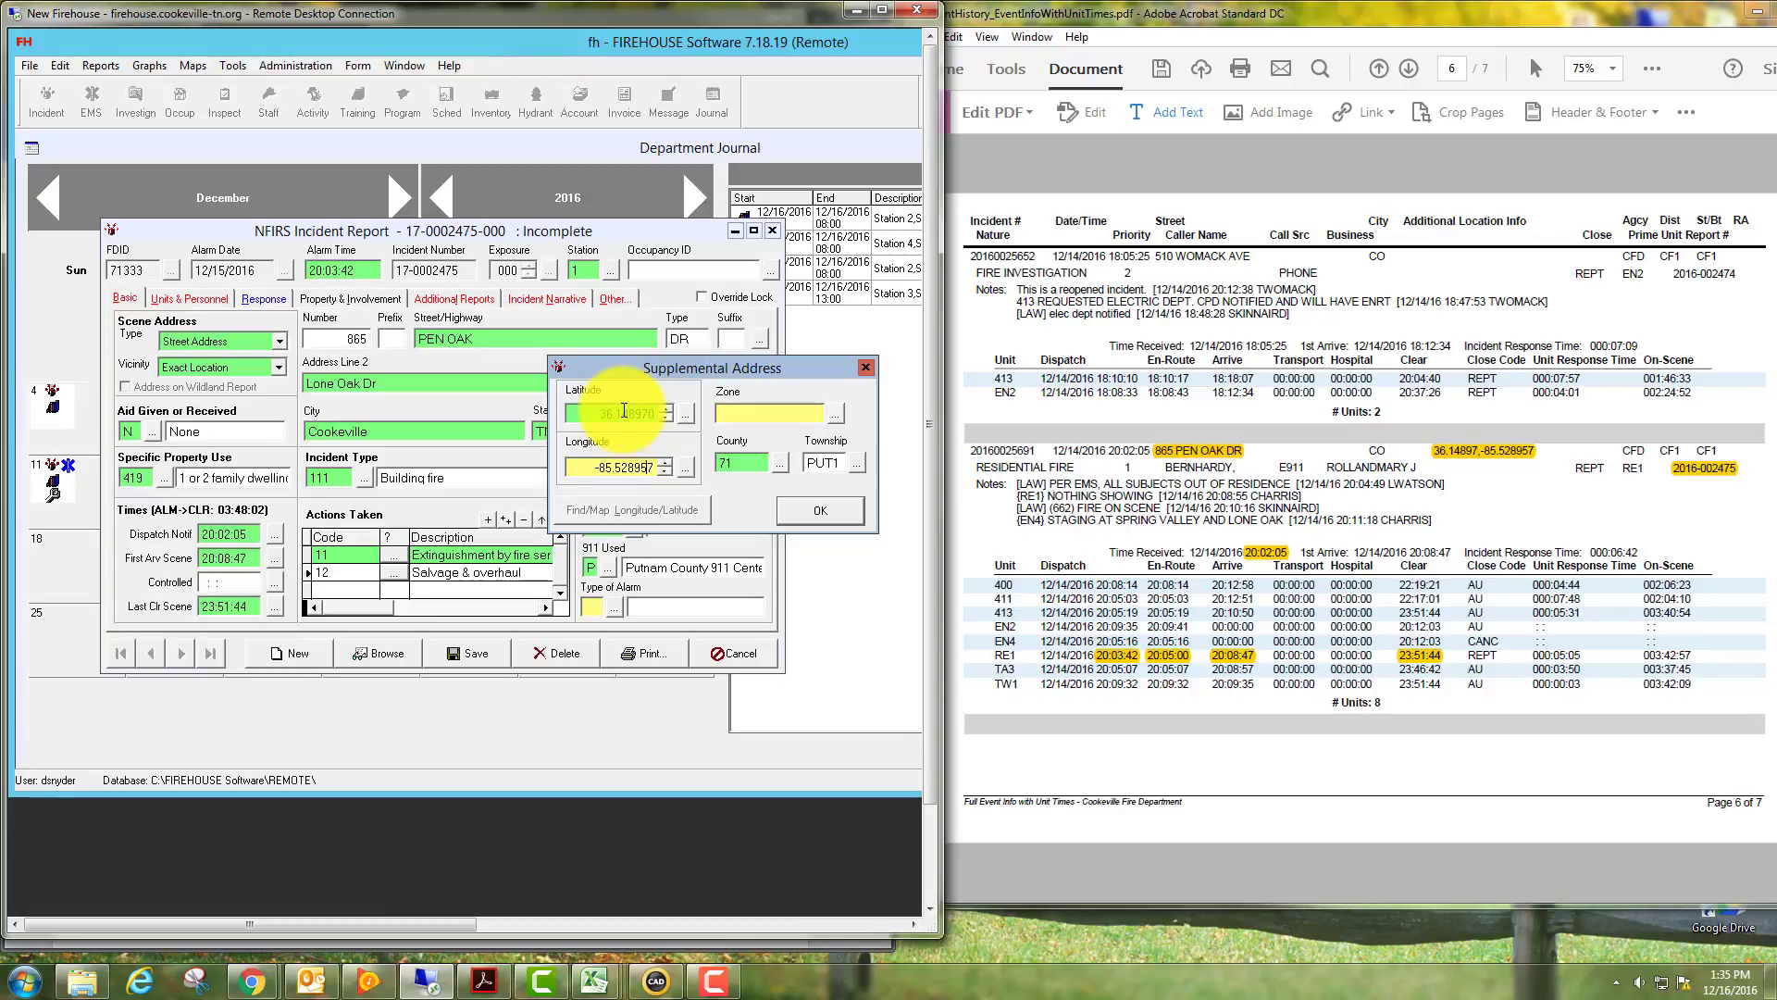
Set the zone to M, confirm the address, and choose alarm type Multiple station response.
left_click(741, 413)
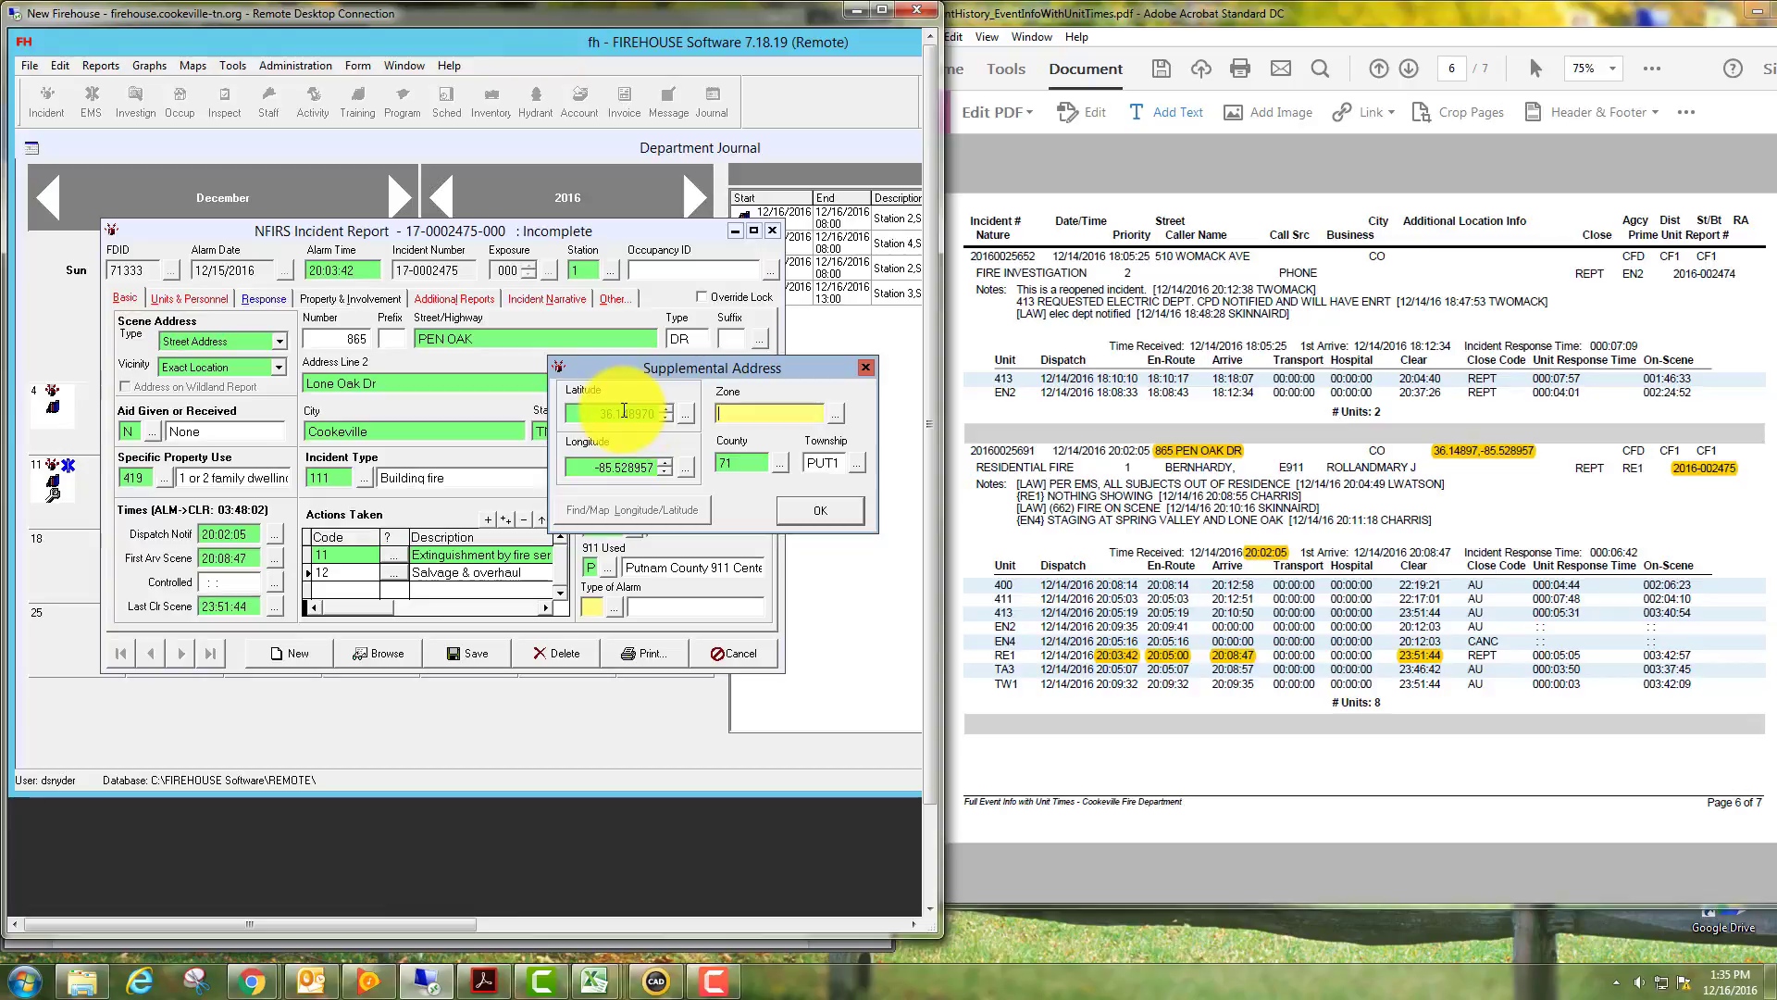
left_click(833, 413)
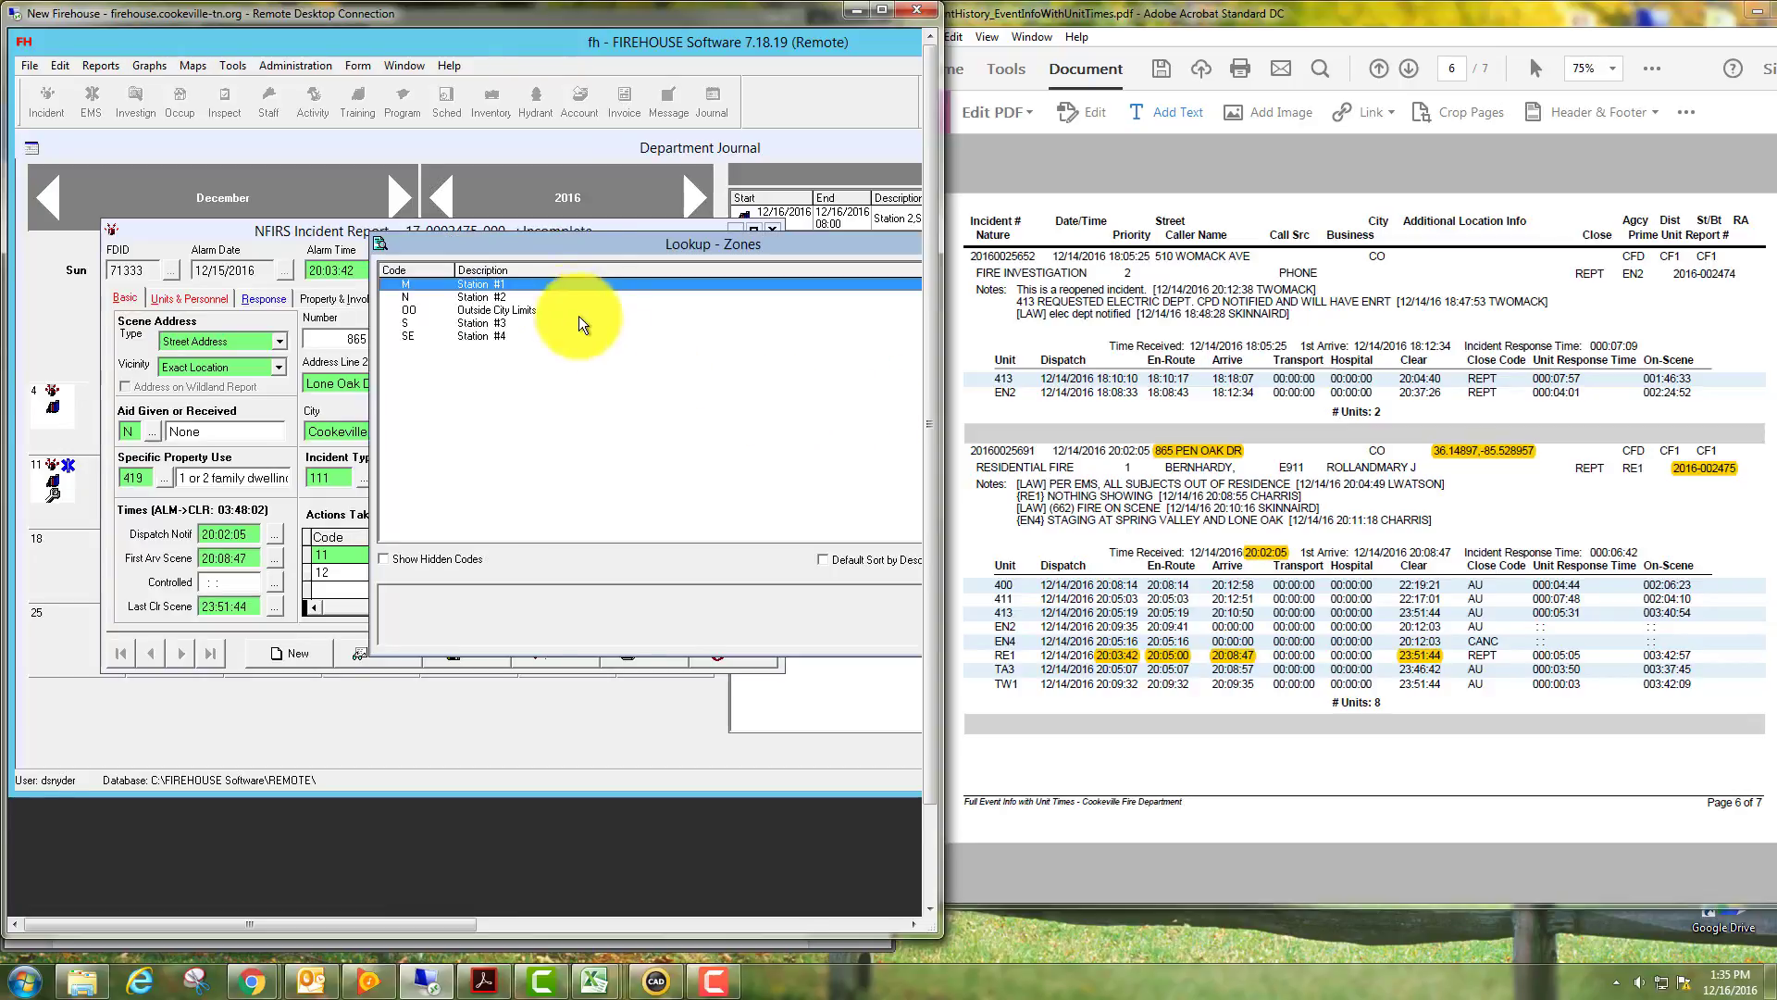
double_click(492, 285)
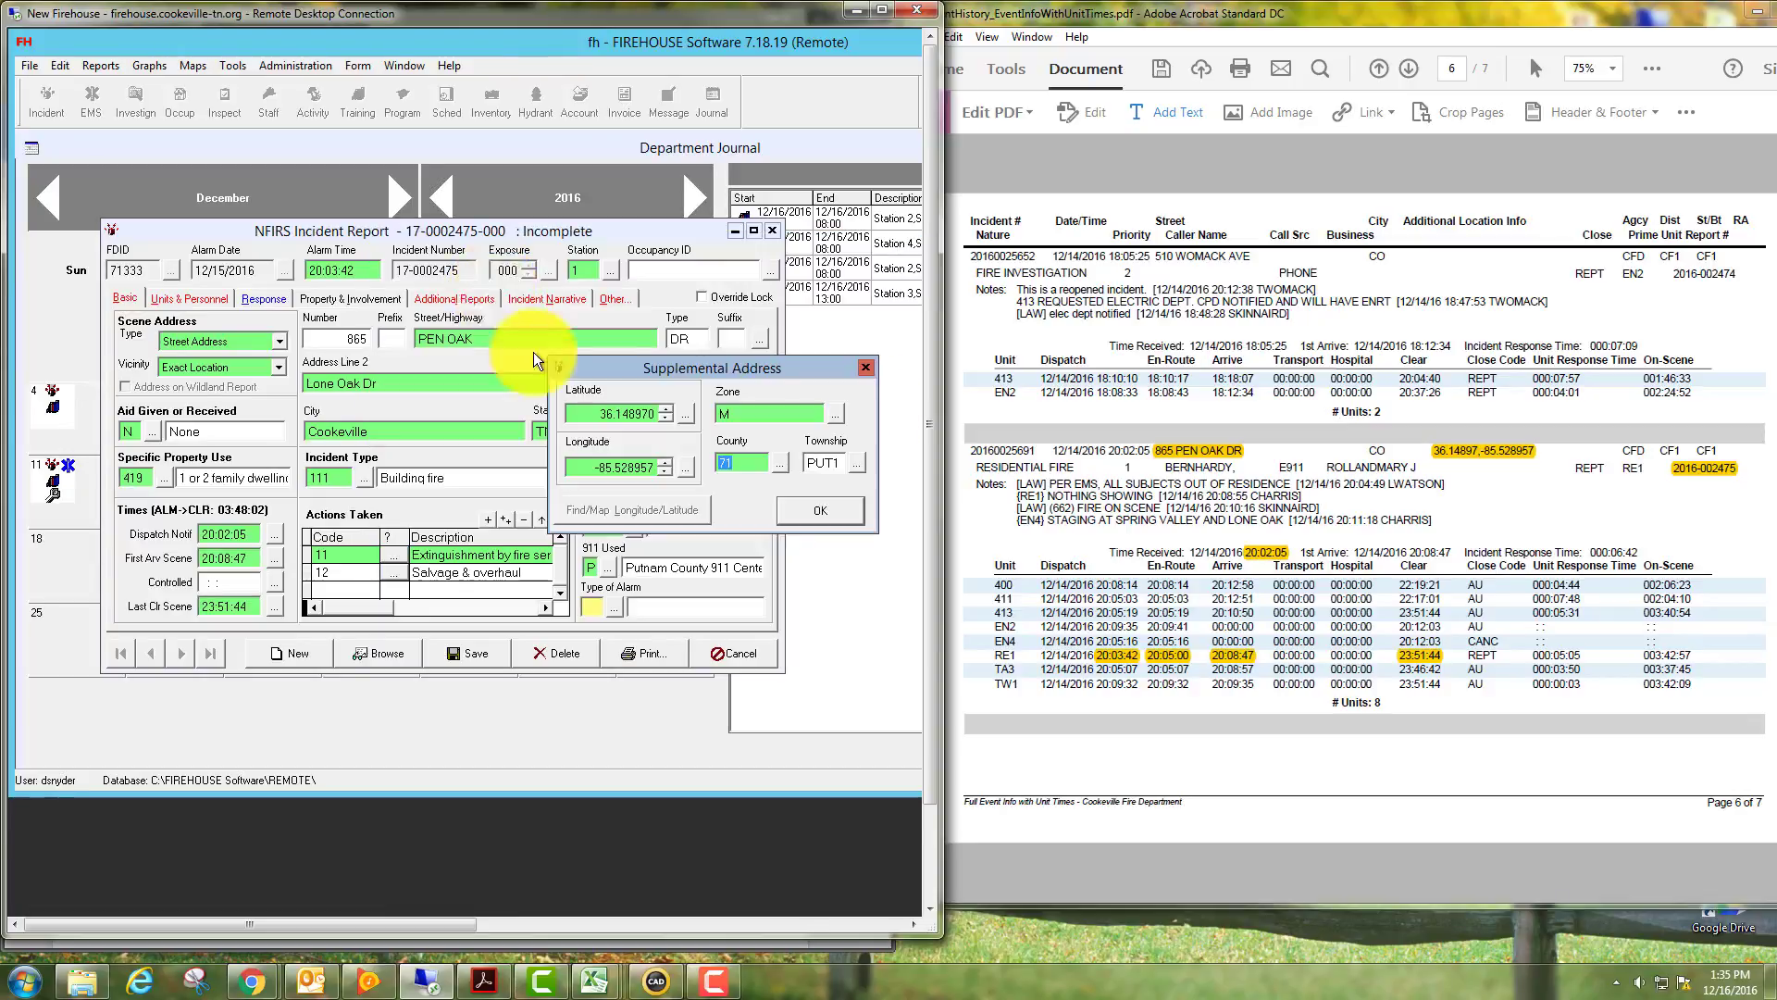
left_click(825, 509)
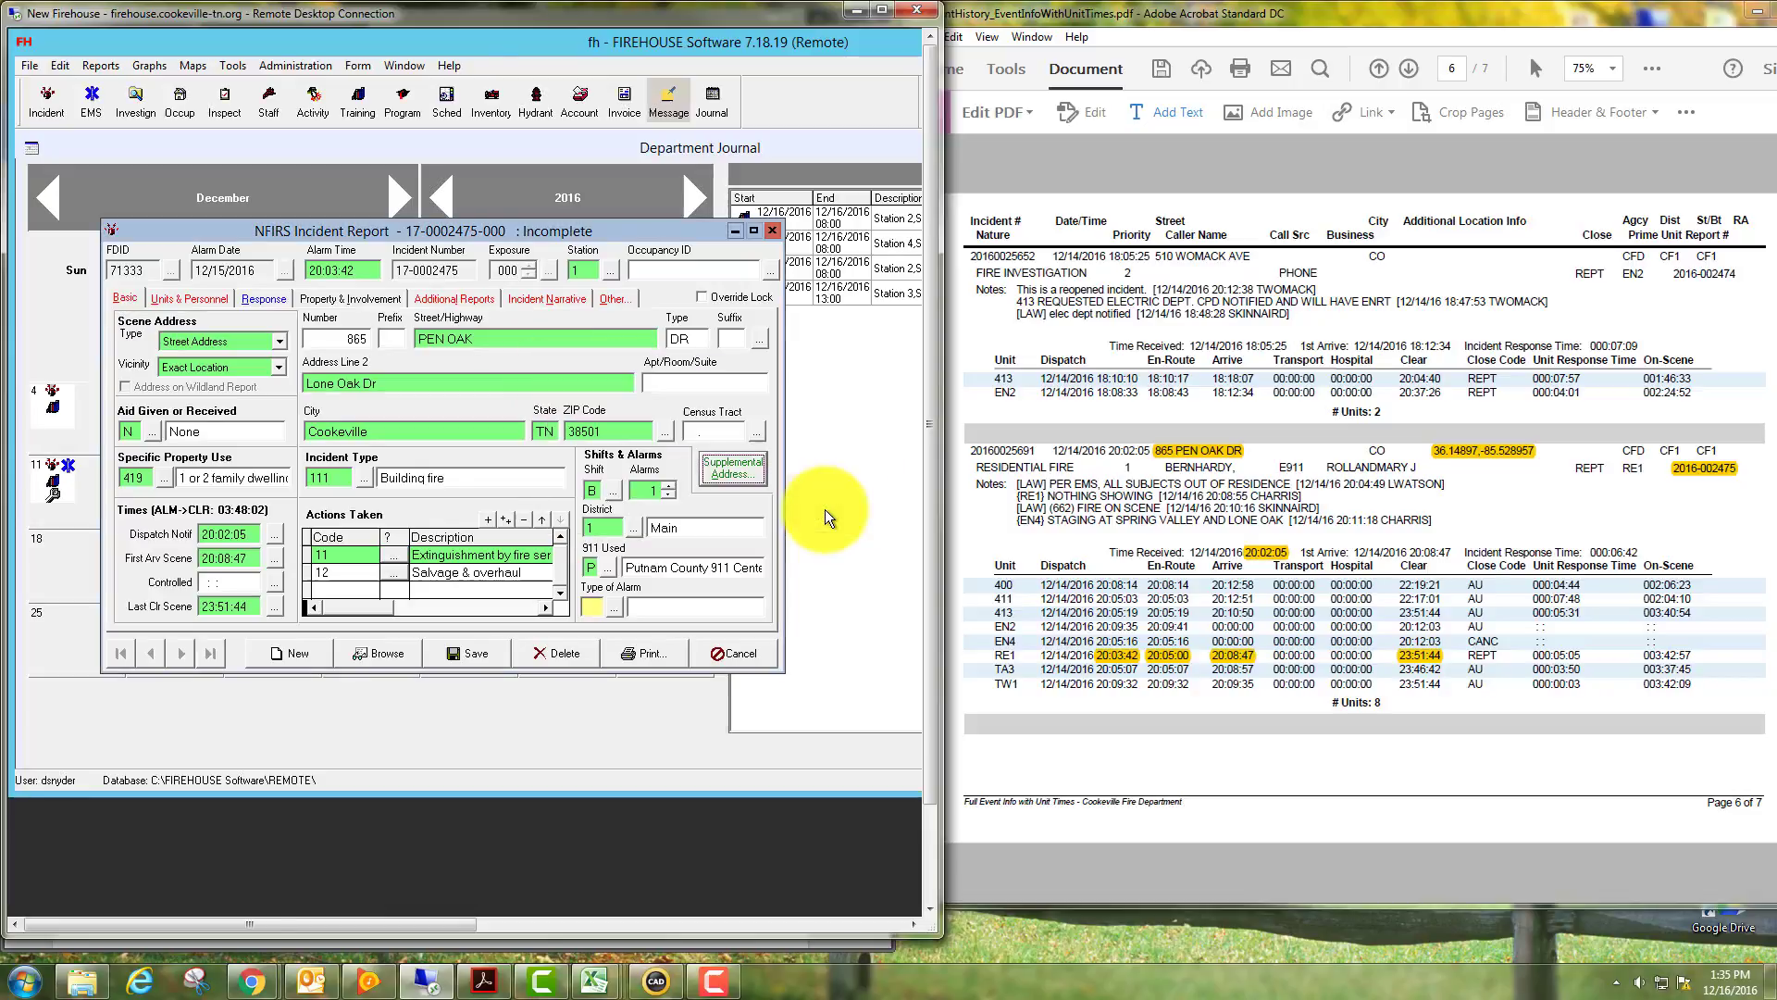
left_click(611, 605)
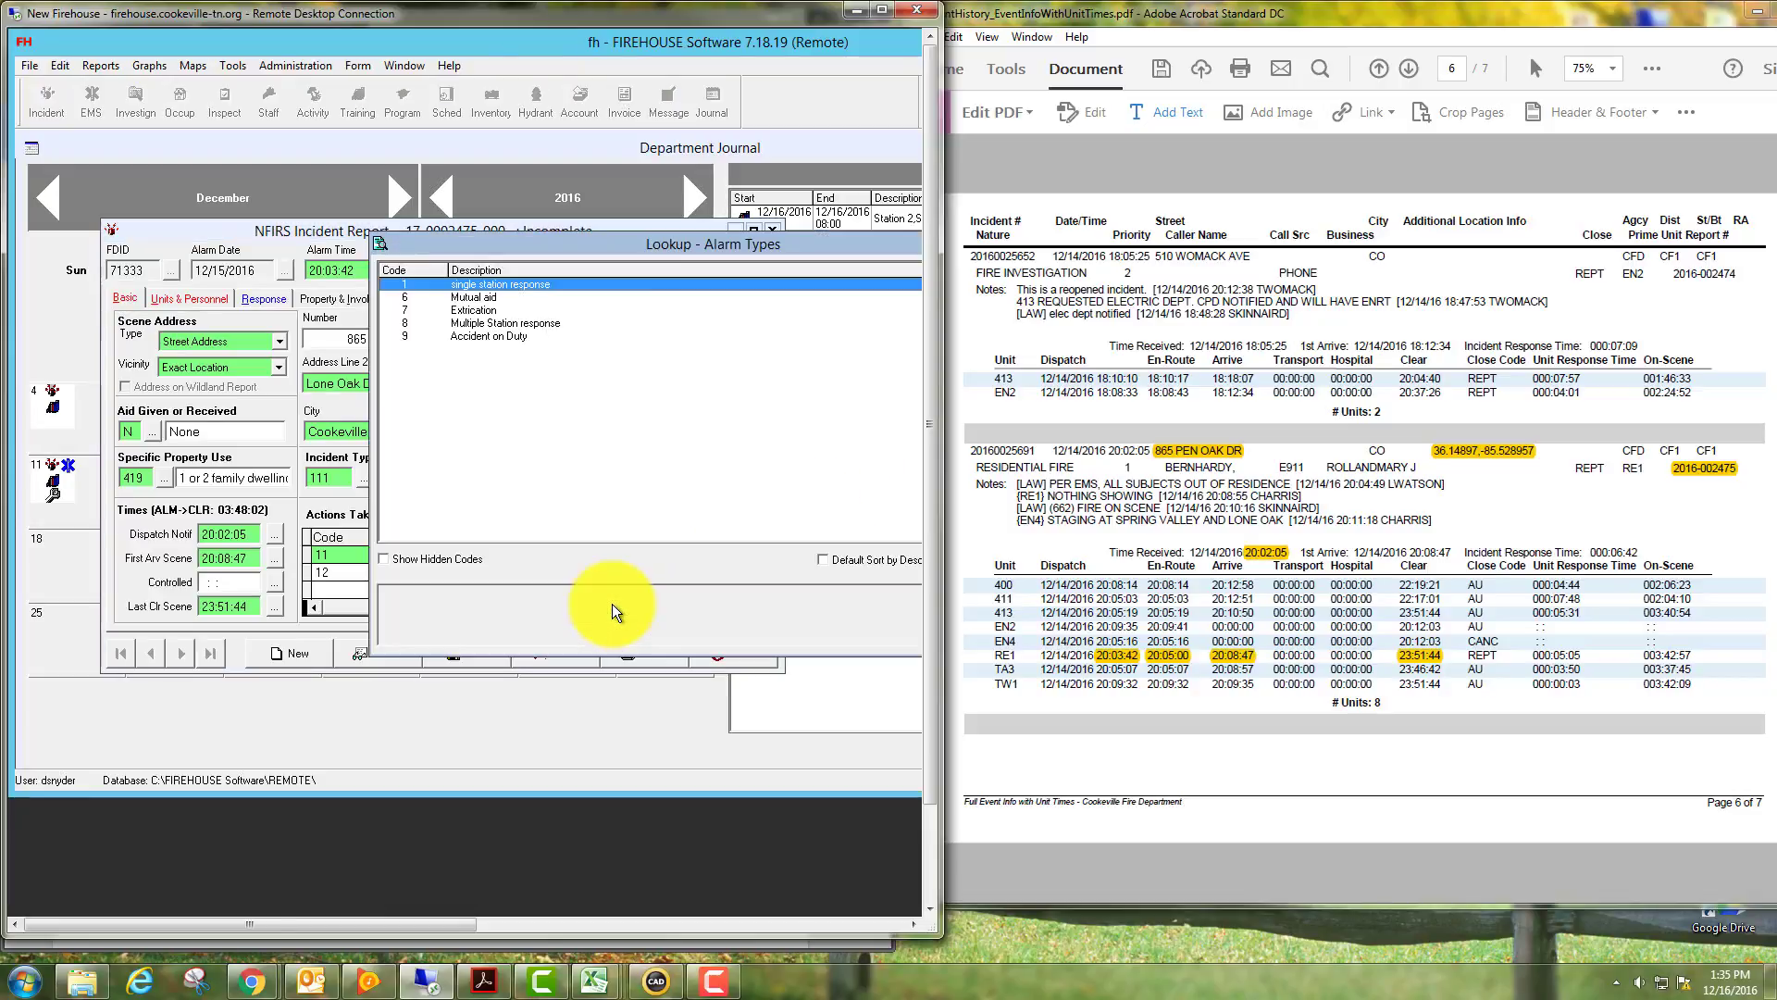
double_click(486, 323)
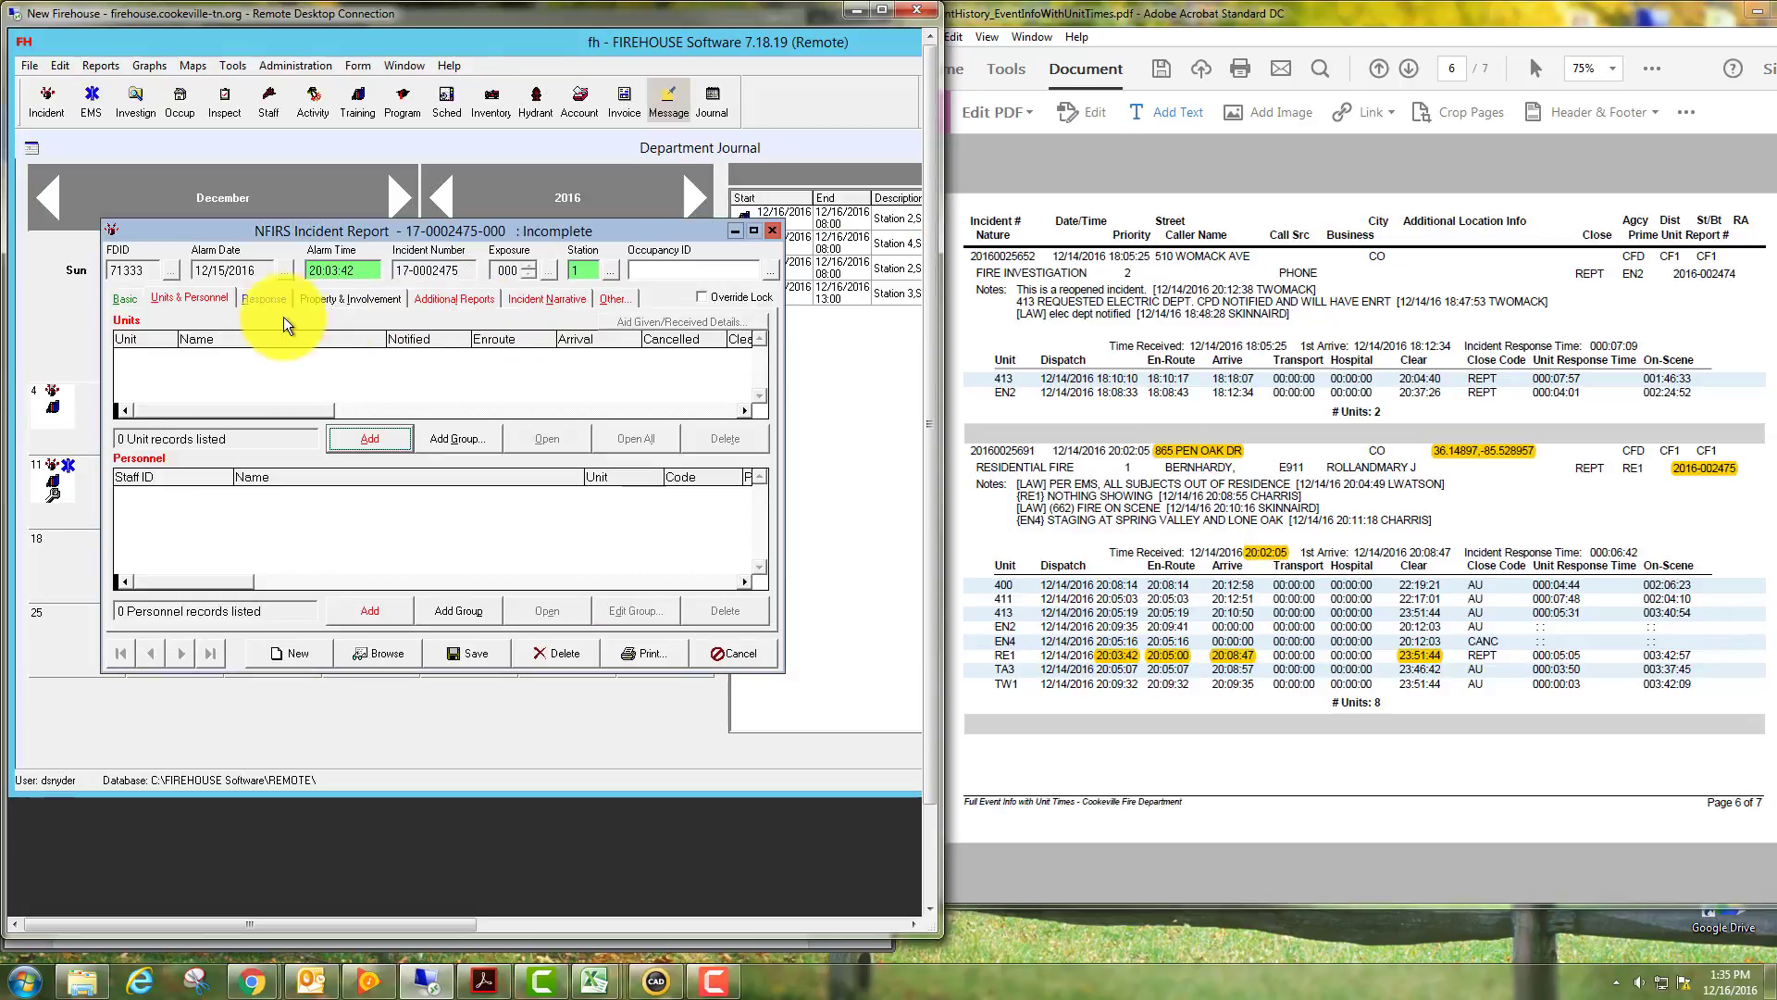
Discard an empty unit response record, then add unit RESQ 1 (Rescue 1) to the incident.
left_click(358, 442)
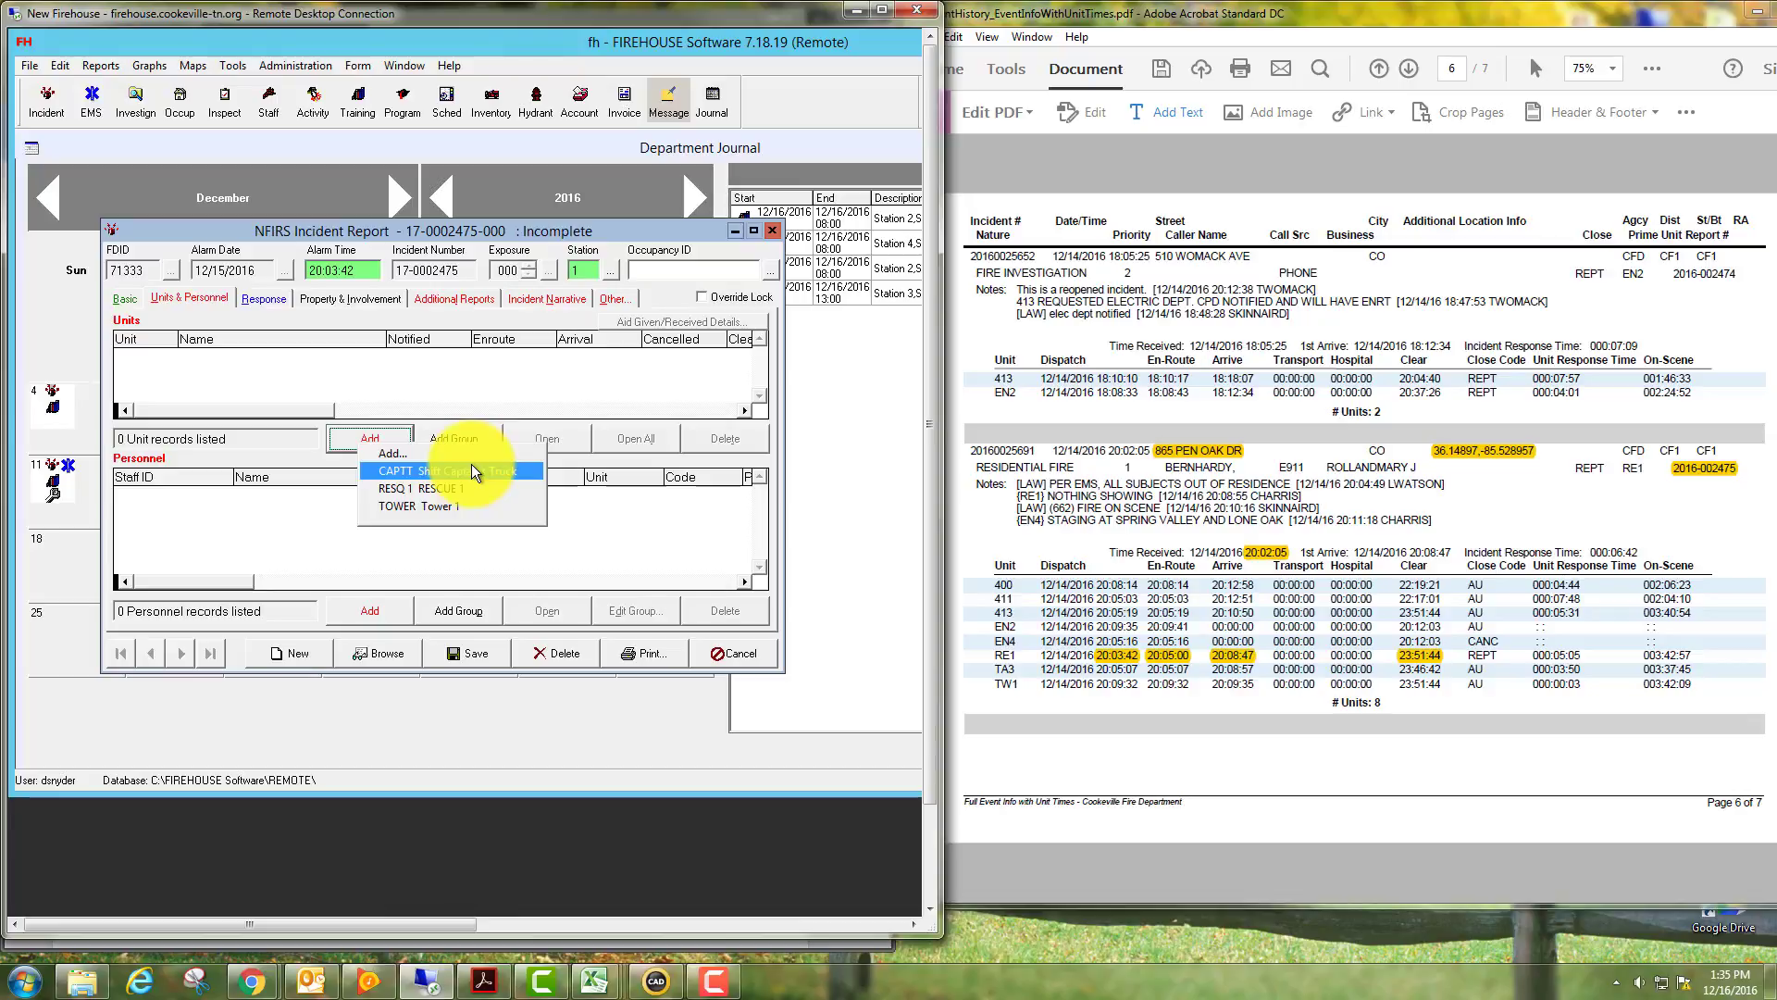
left_click(403, 453)
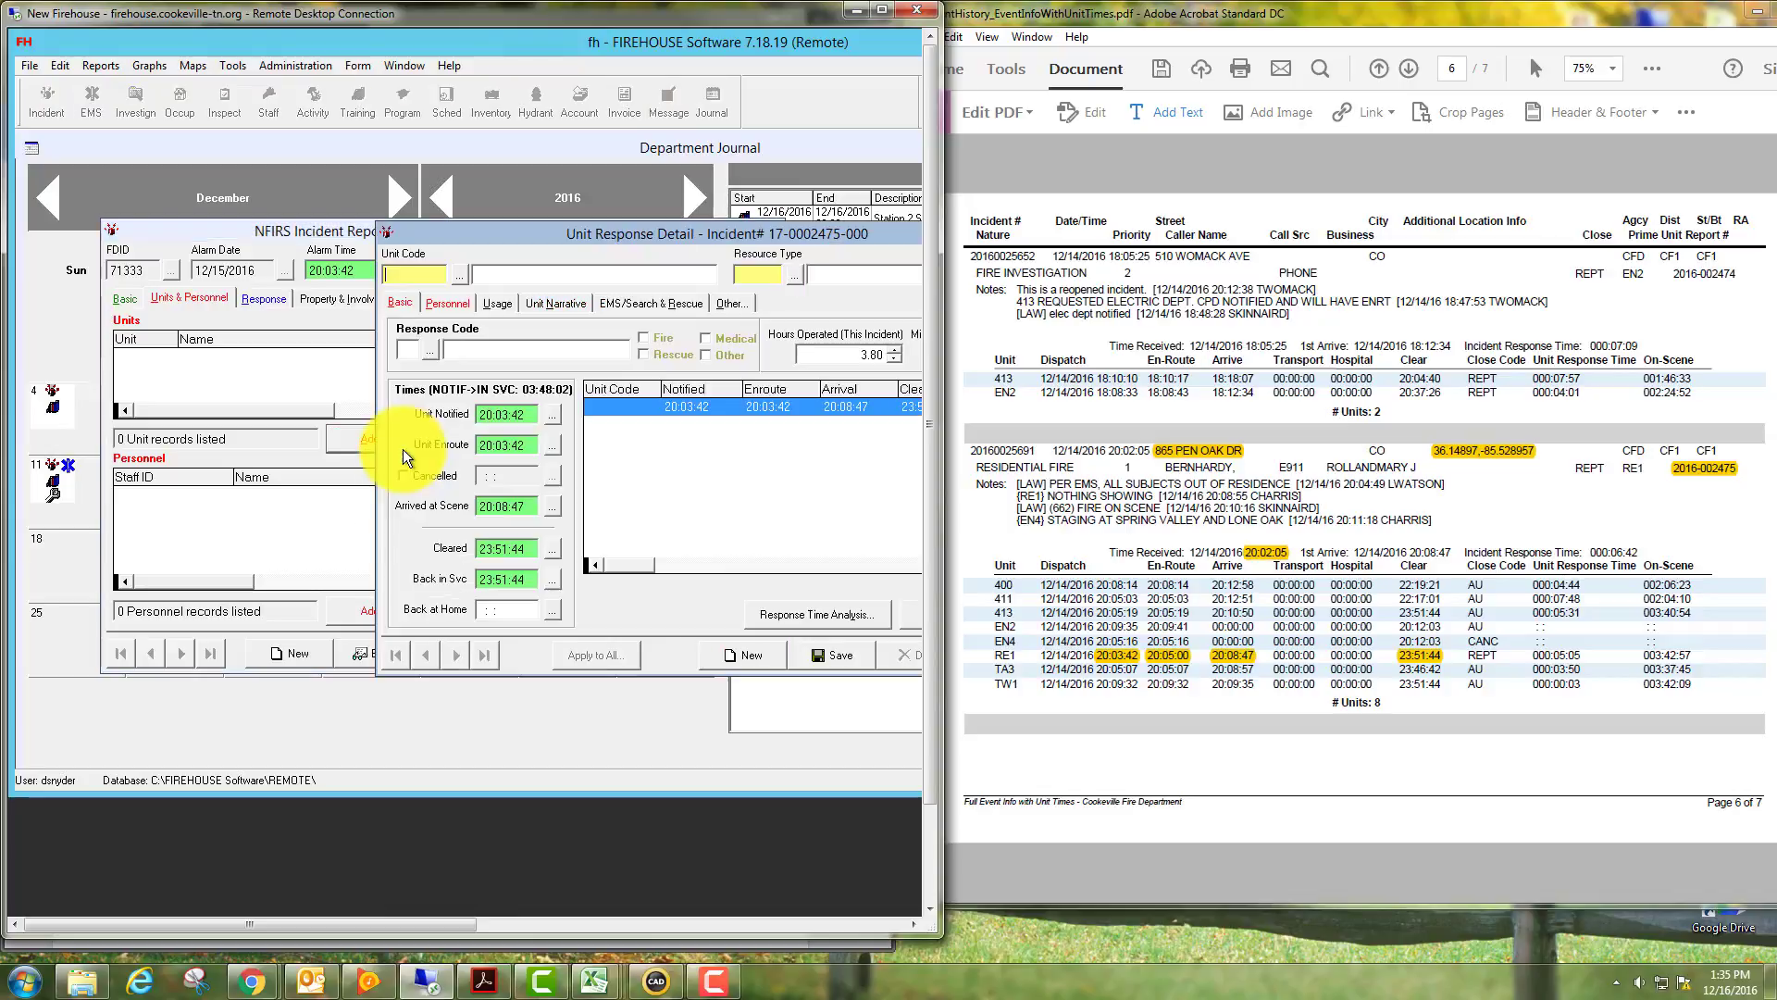
left_click(463, 274)
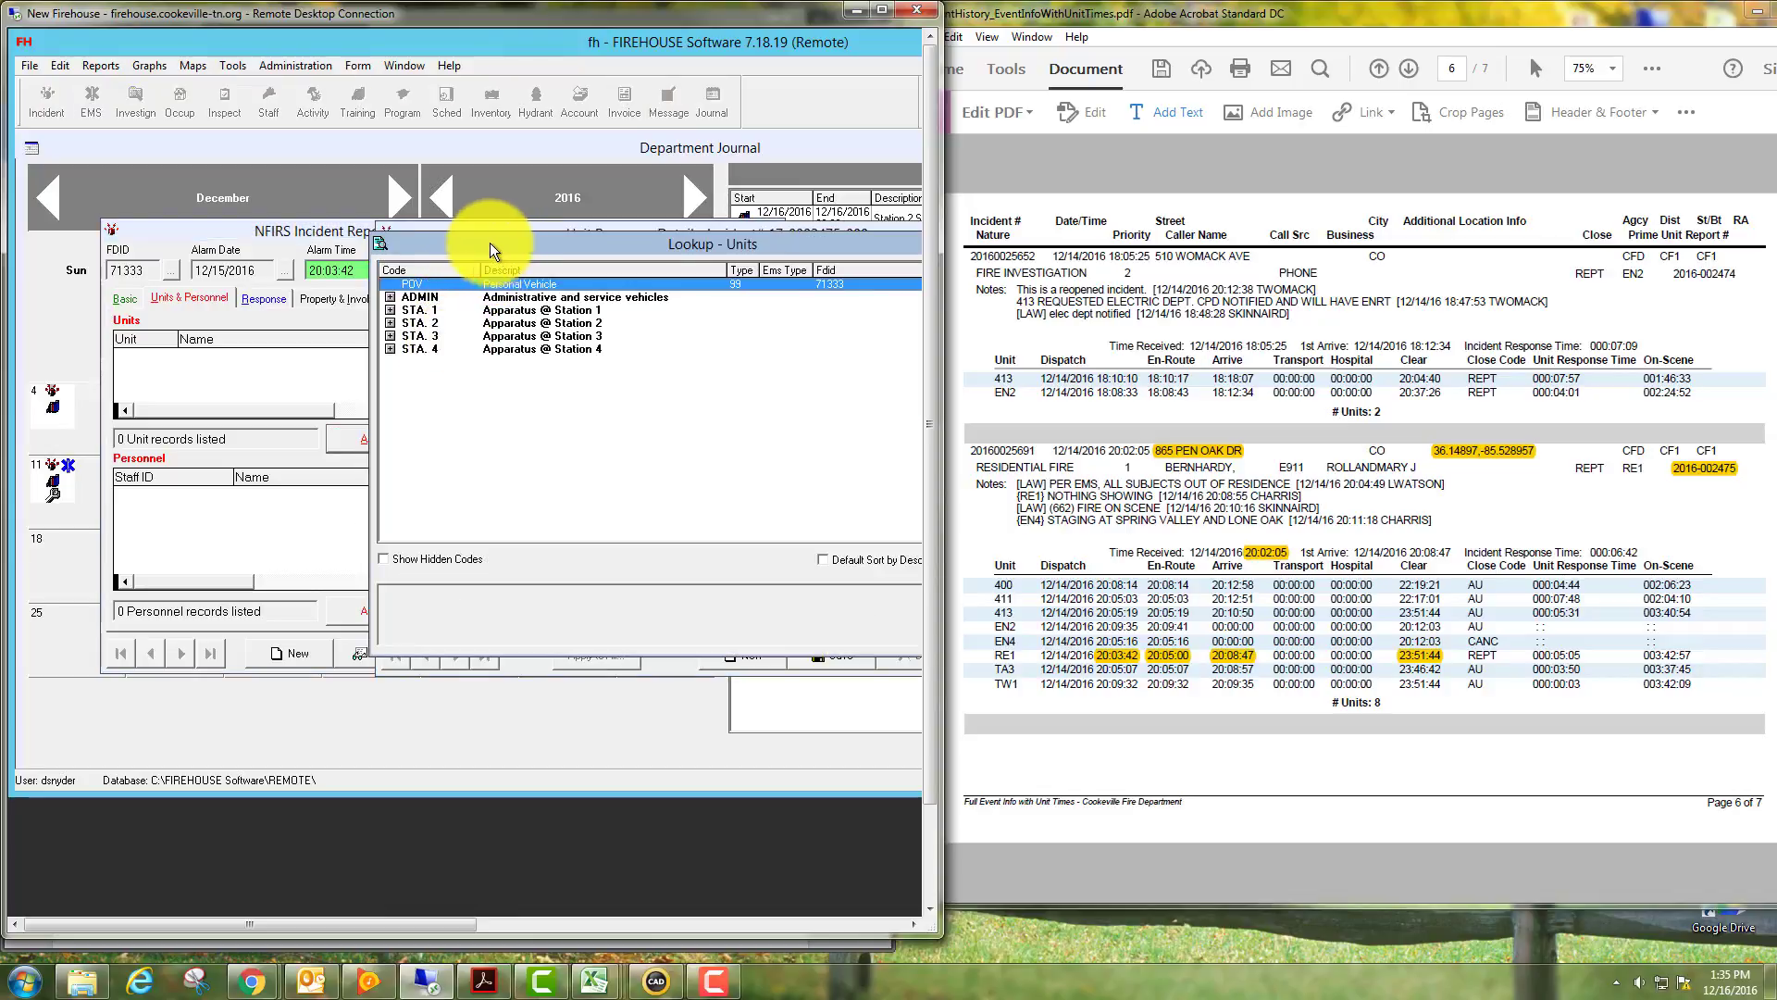
left_click_drag(476, 243, 255, 242)
left_click(762, 633)
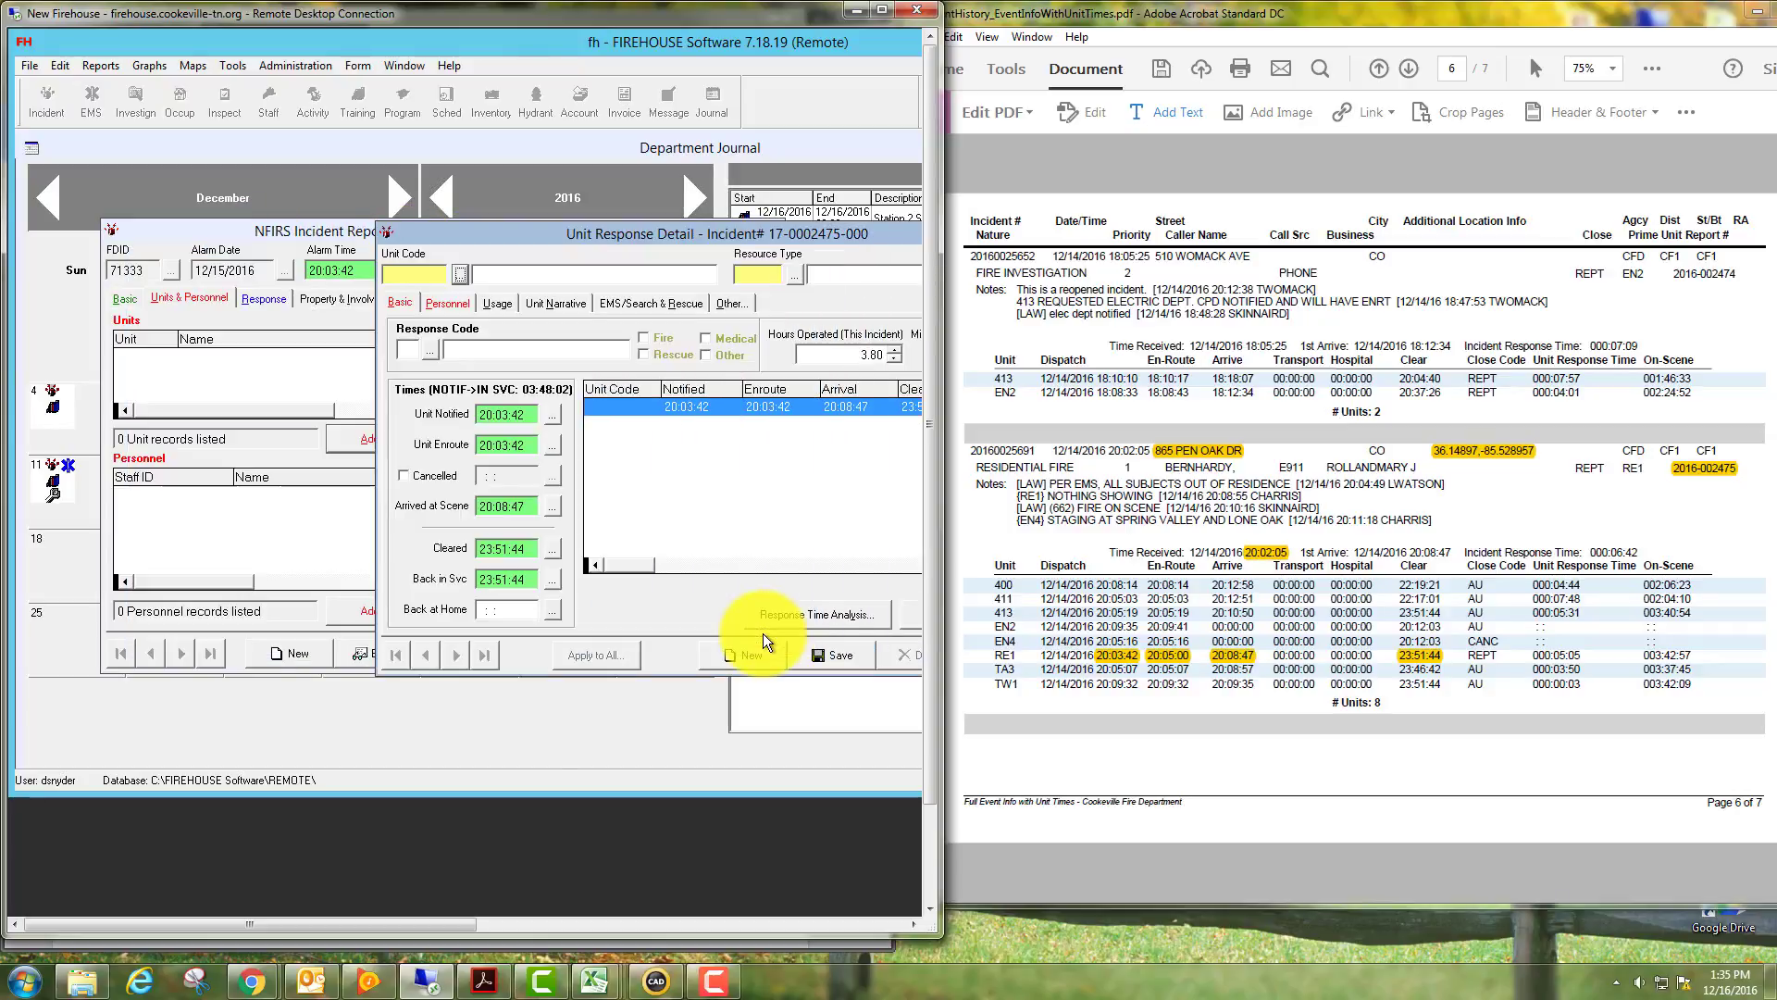
left_click_drag(693, 233, 462, 238)
left_click(770, 661)
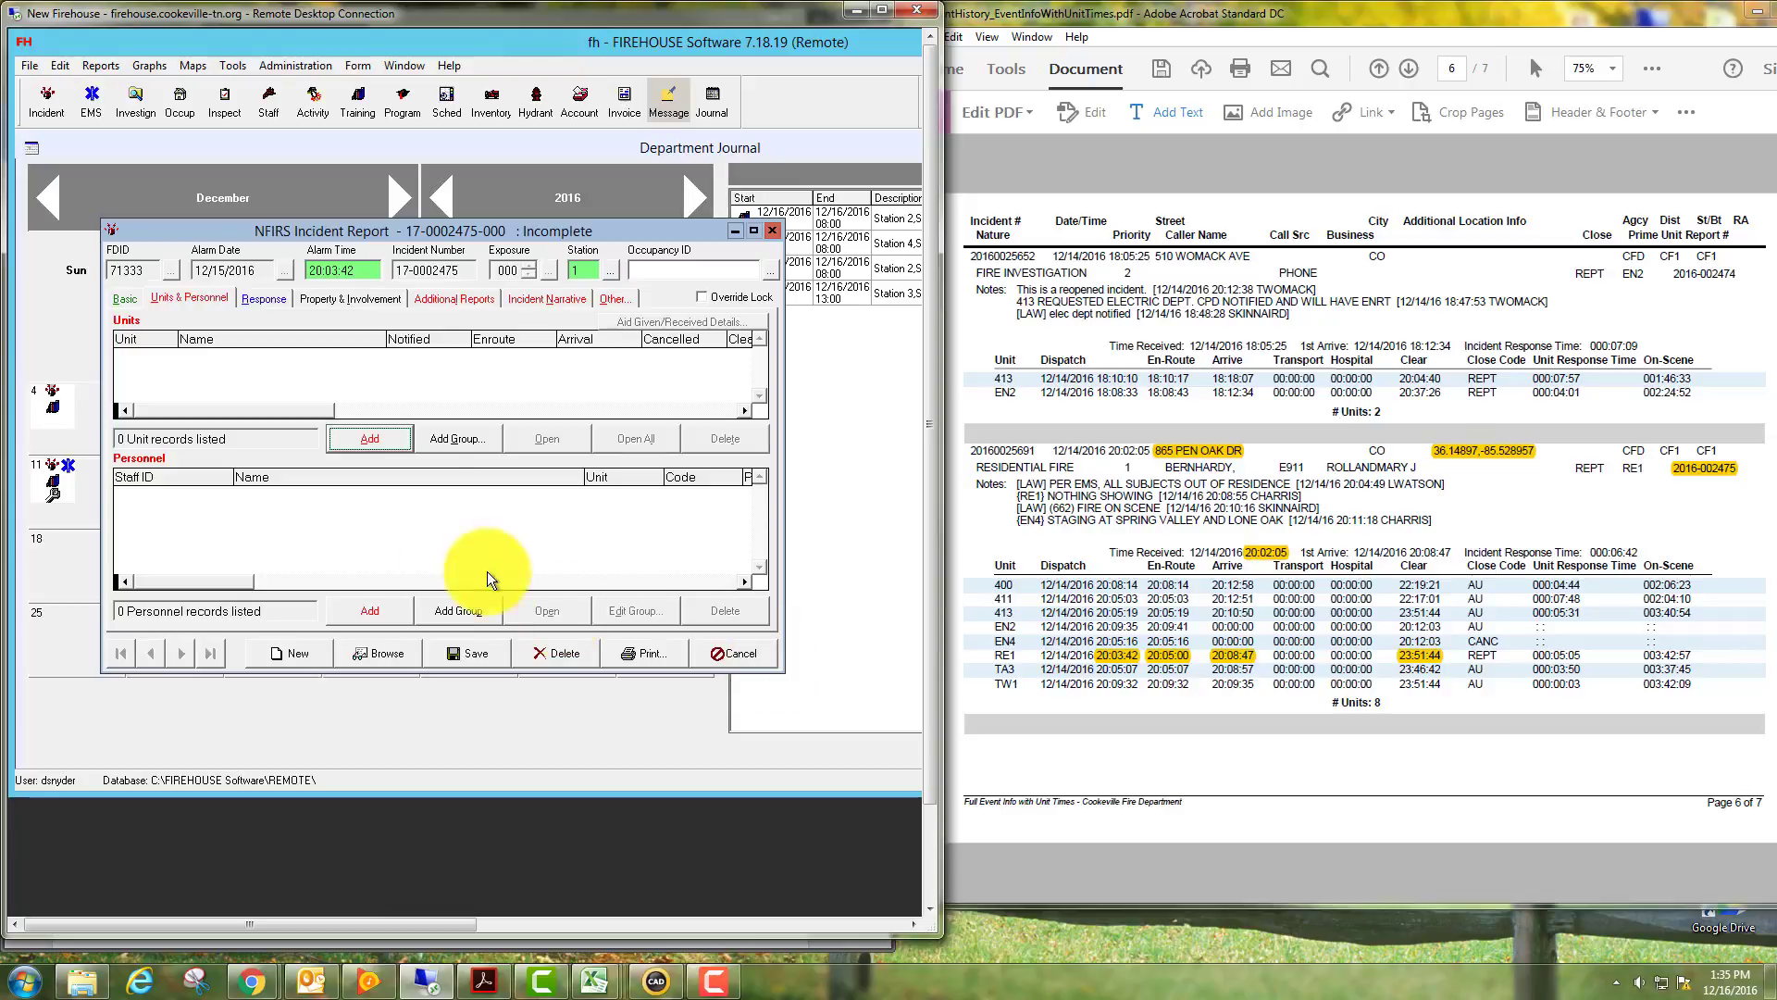
left_click(372, 437)
left_click(398, 482)
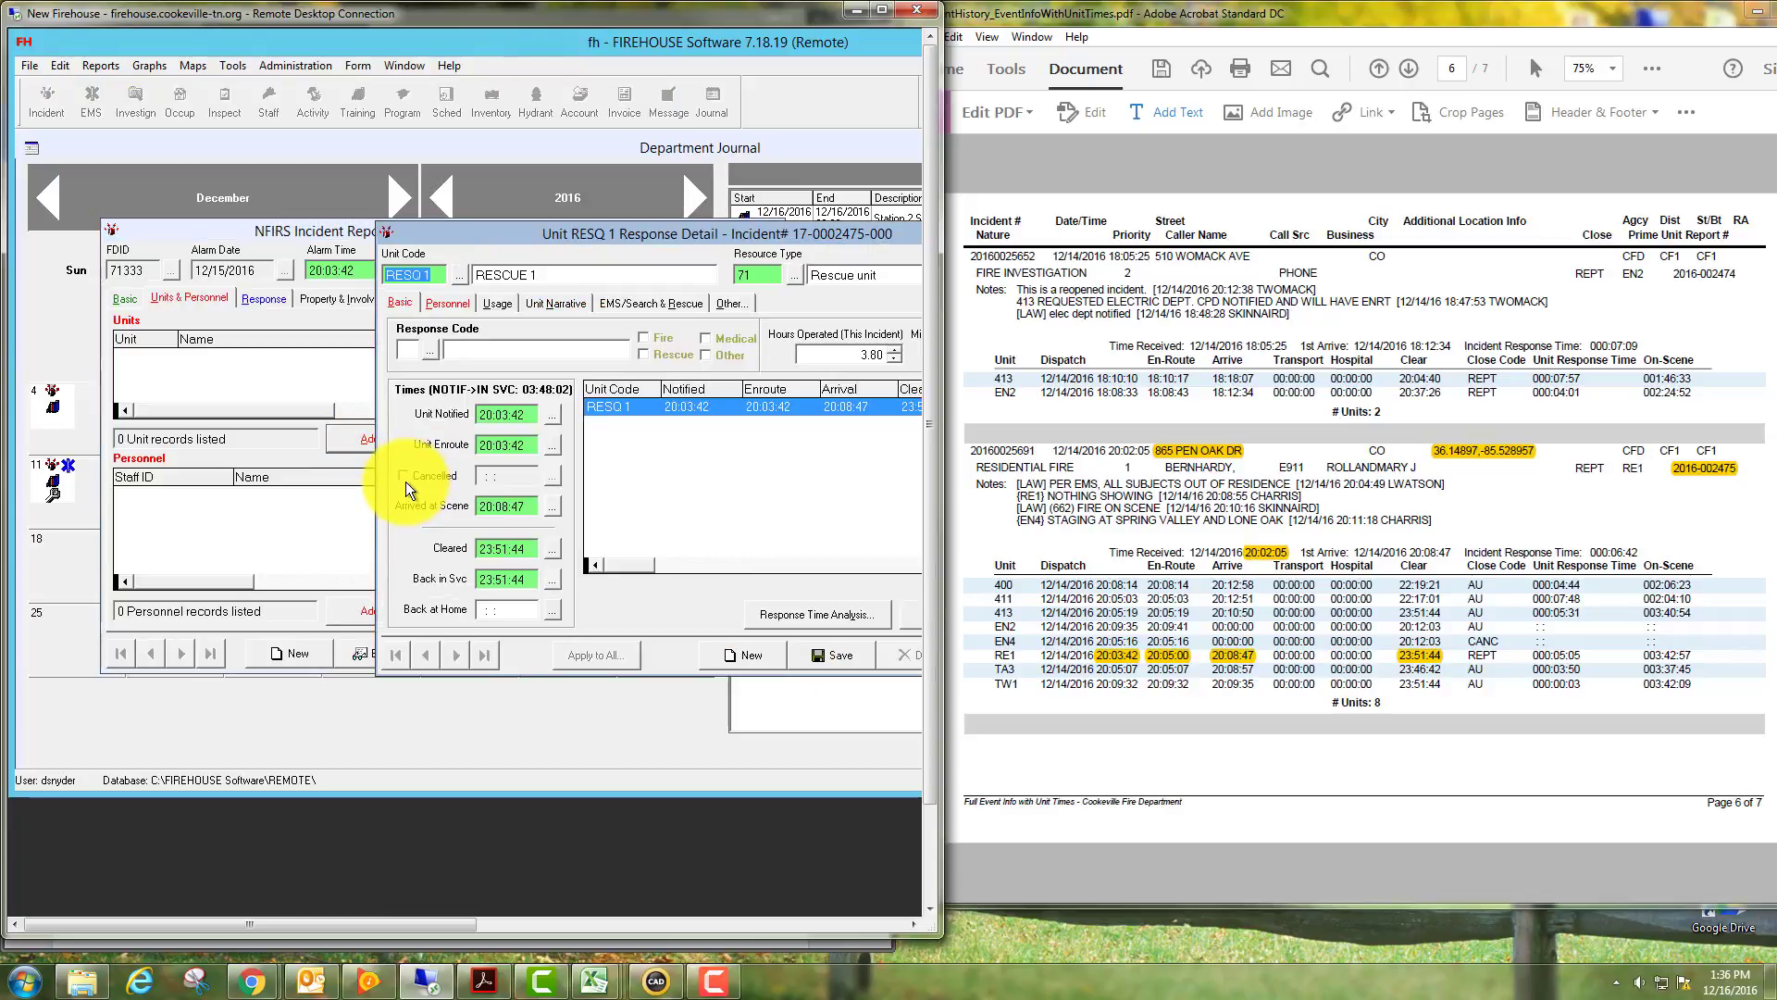
Set RESQ 1's response code to 1 Emergency and its en-route time to 20:05:00.
left_click_drag(564, 226, 383, 202)
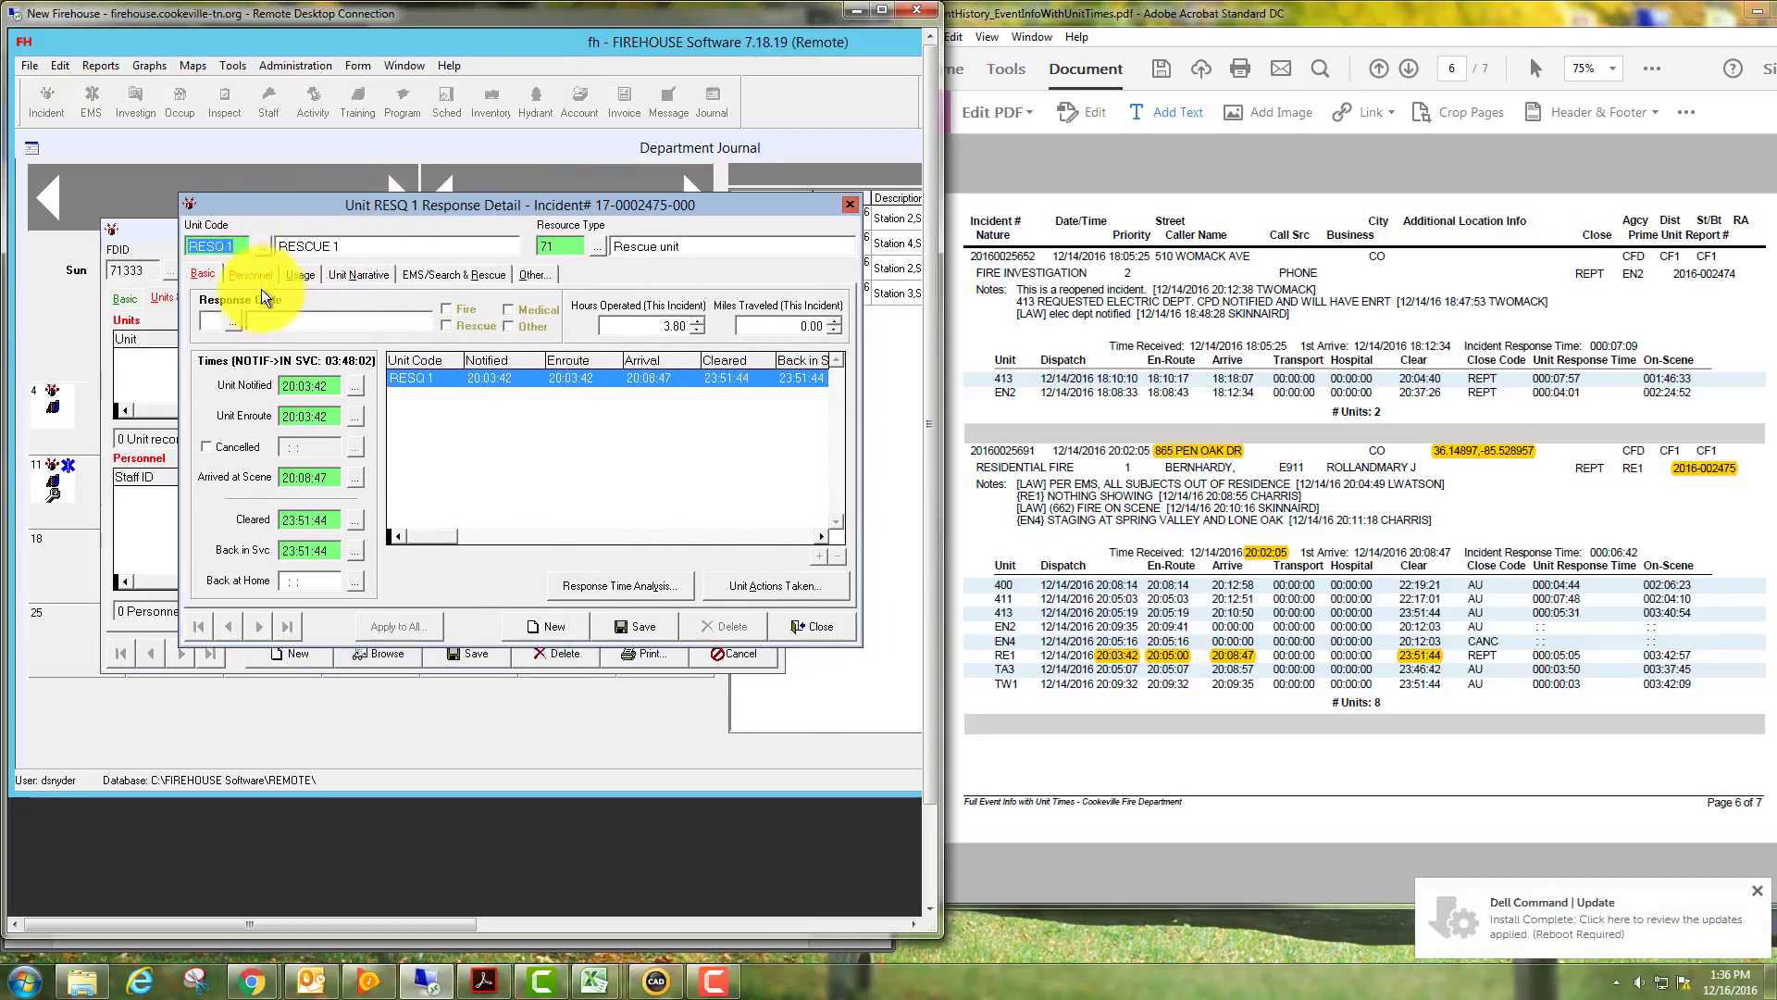
left_click(236, 320)
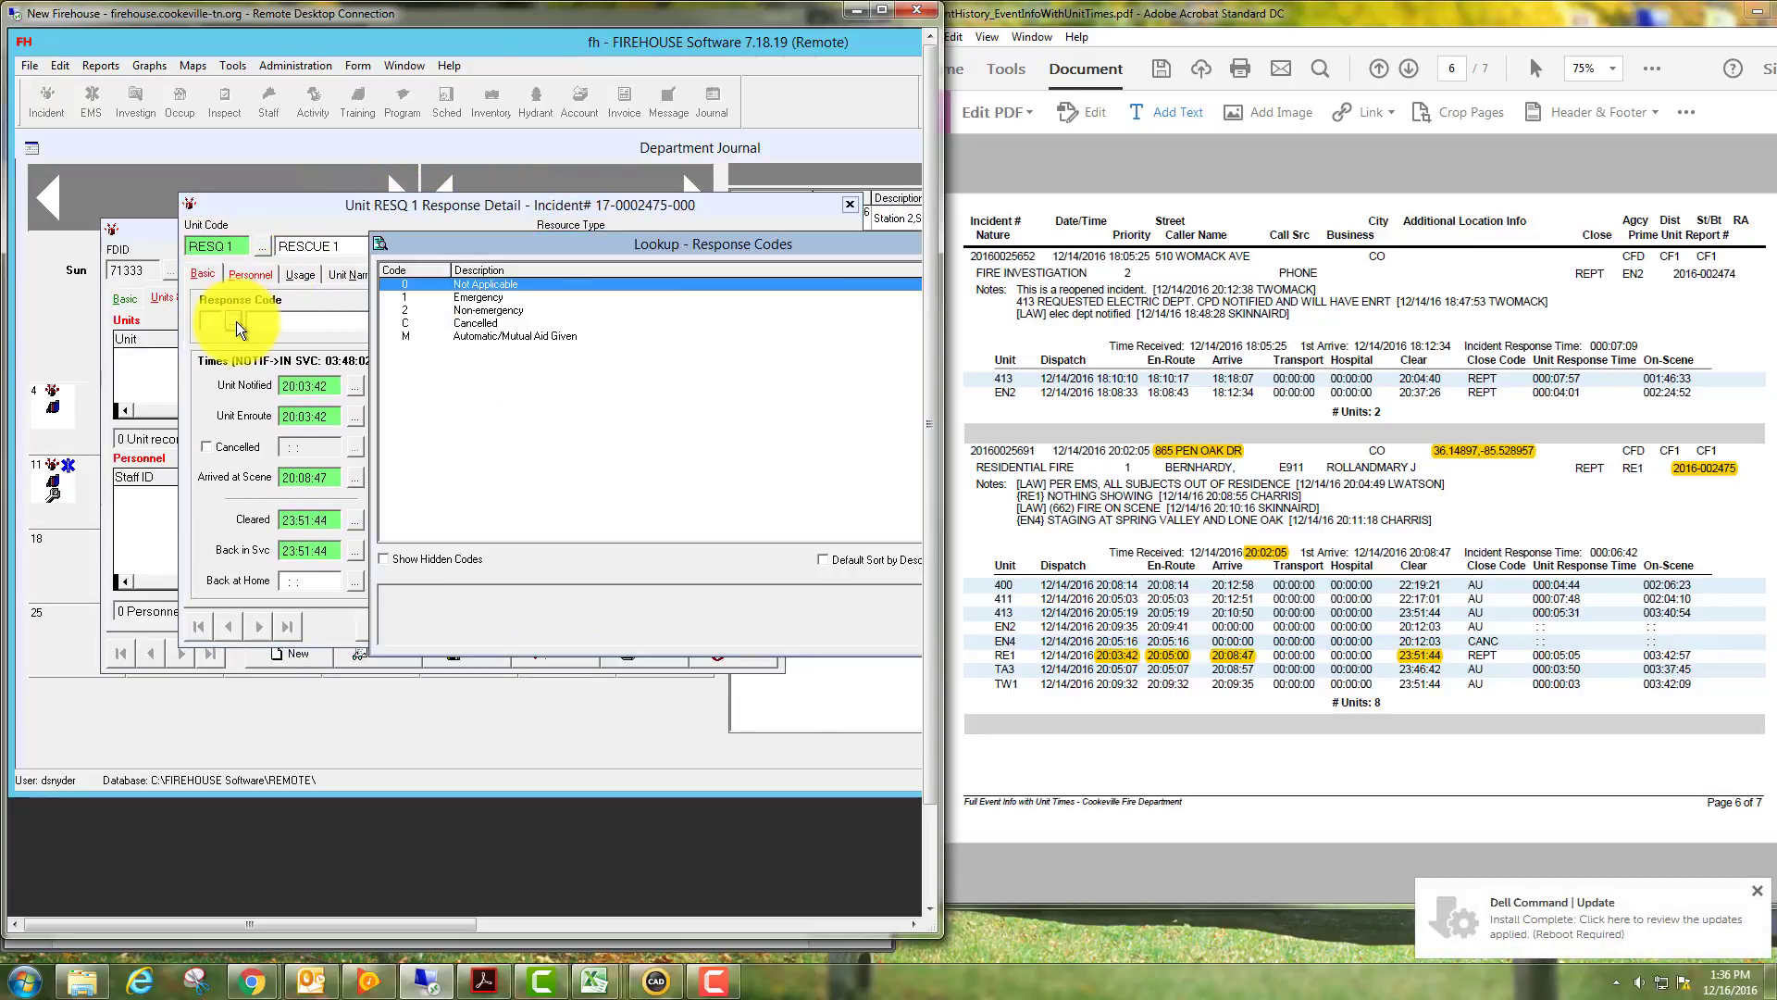
double_click(458, 298)
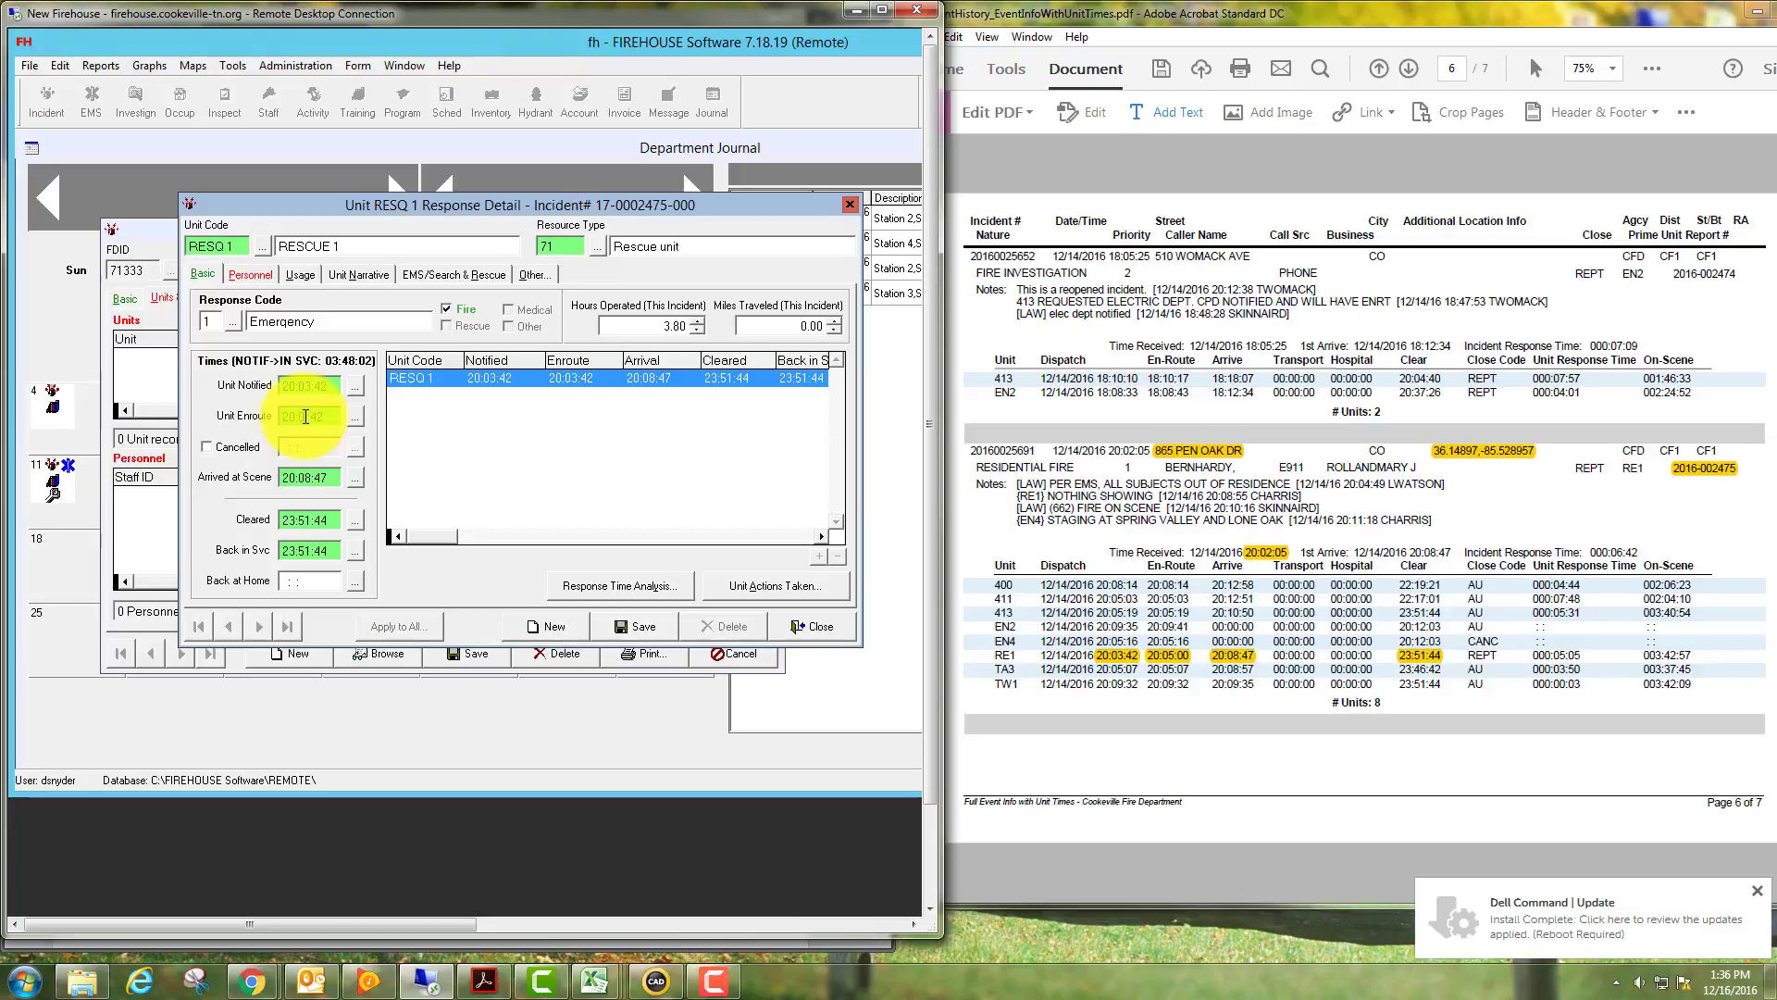
type("500")
key("Tab")
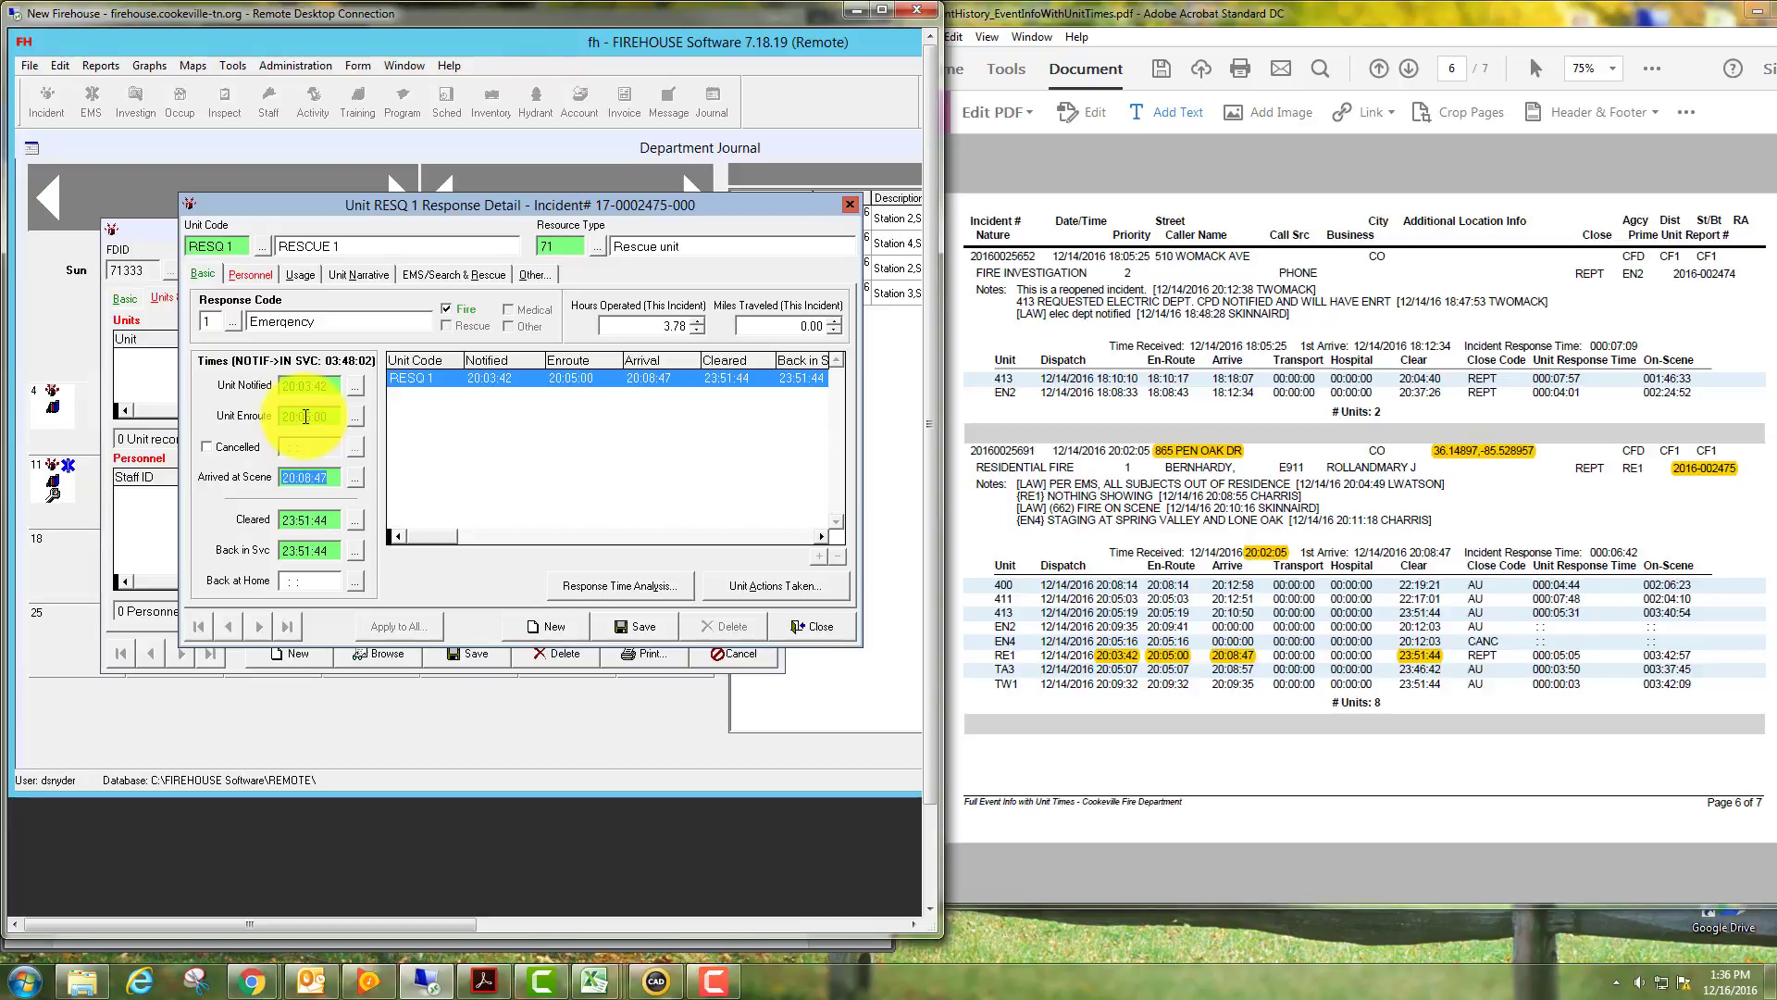
key("Tab")
key("Tab")
Add RESQ 1's three scheduled crew with activity OD On Duty at 24 hours, and save the record.
left_click(261, 272)
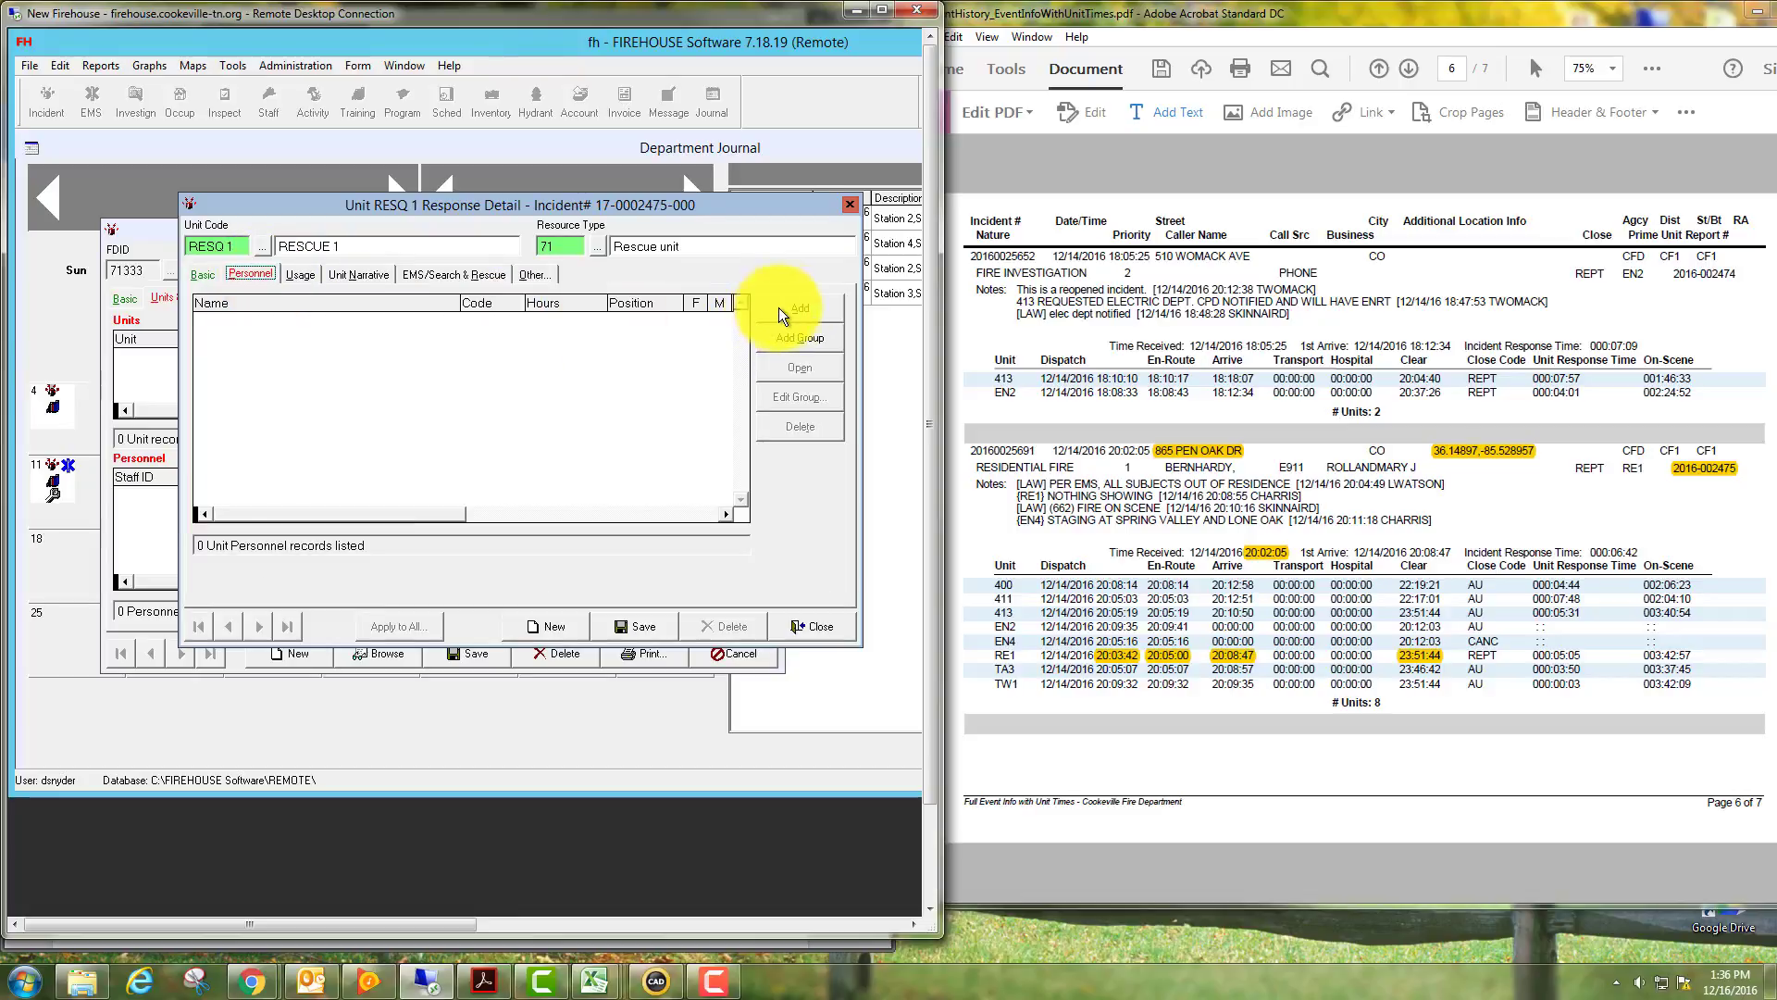
left_click(806, 337)
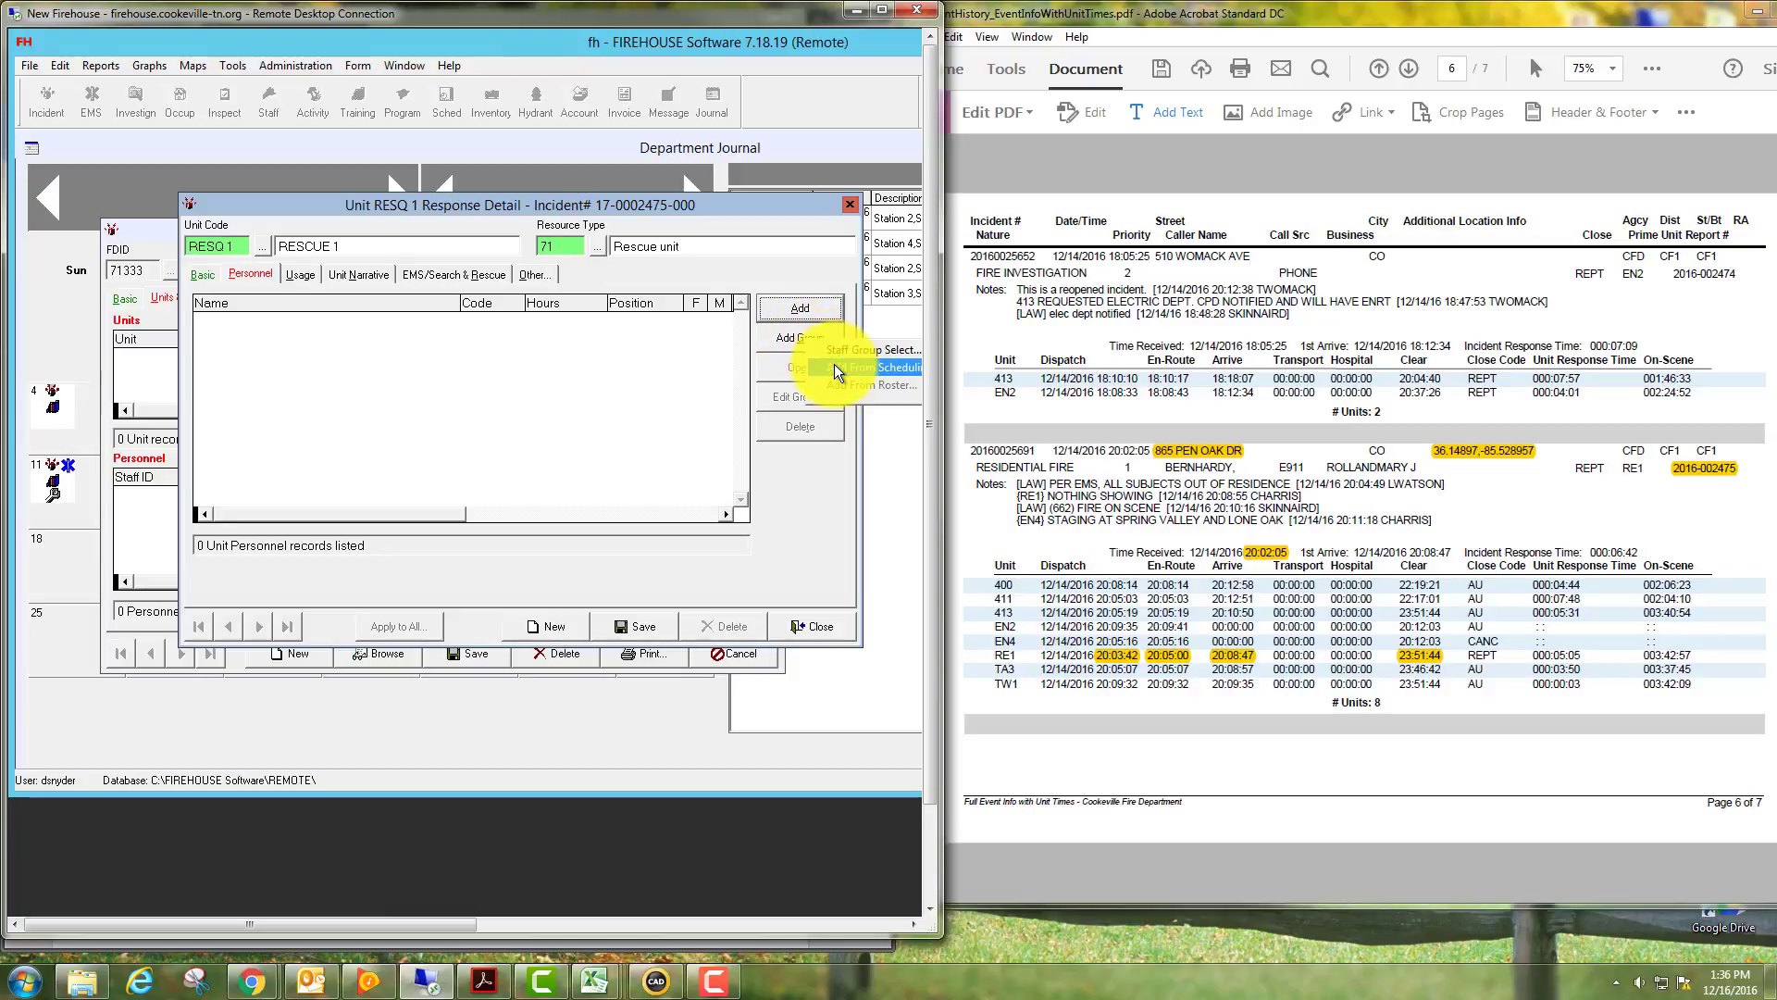
left_click_drag(951, 258, 973, 259)
left_click(873, 368)
left_click_drag(725, 220, 470, 209)
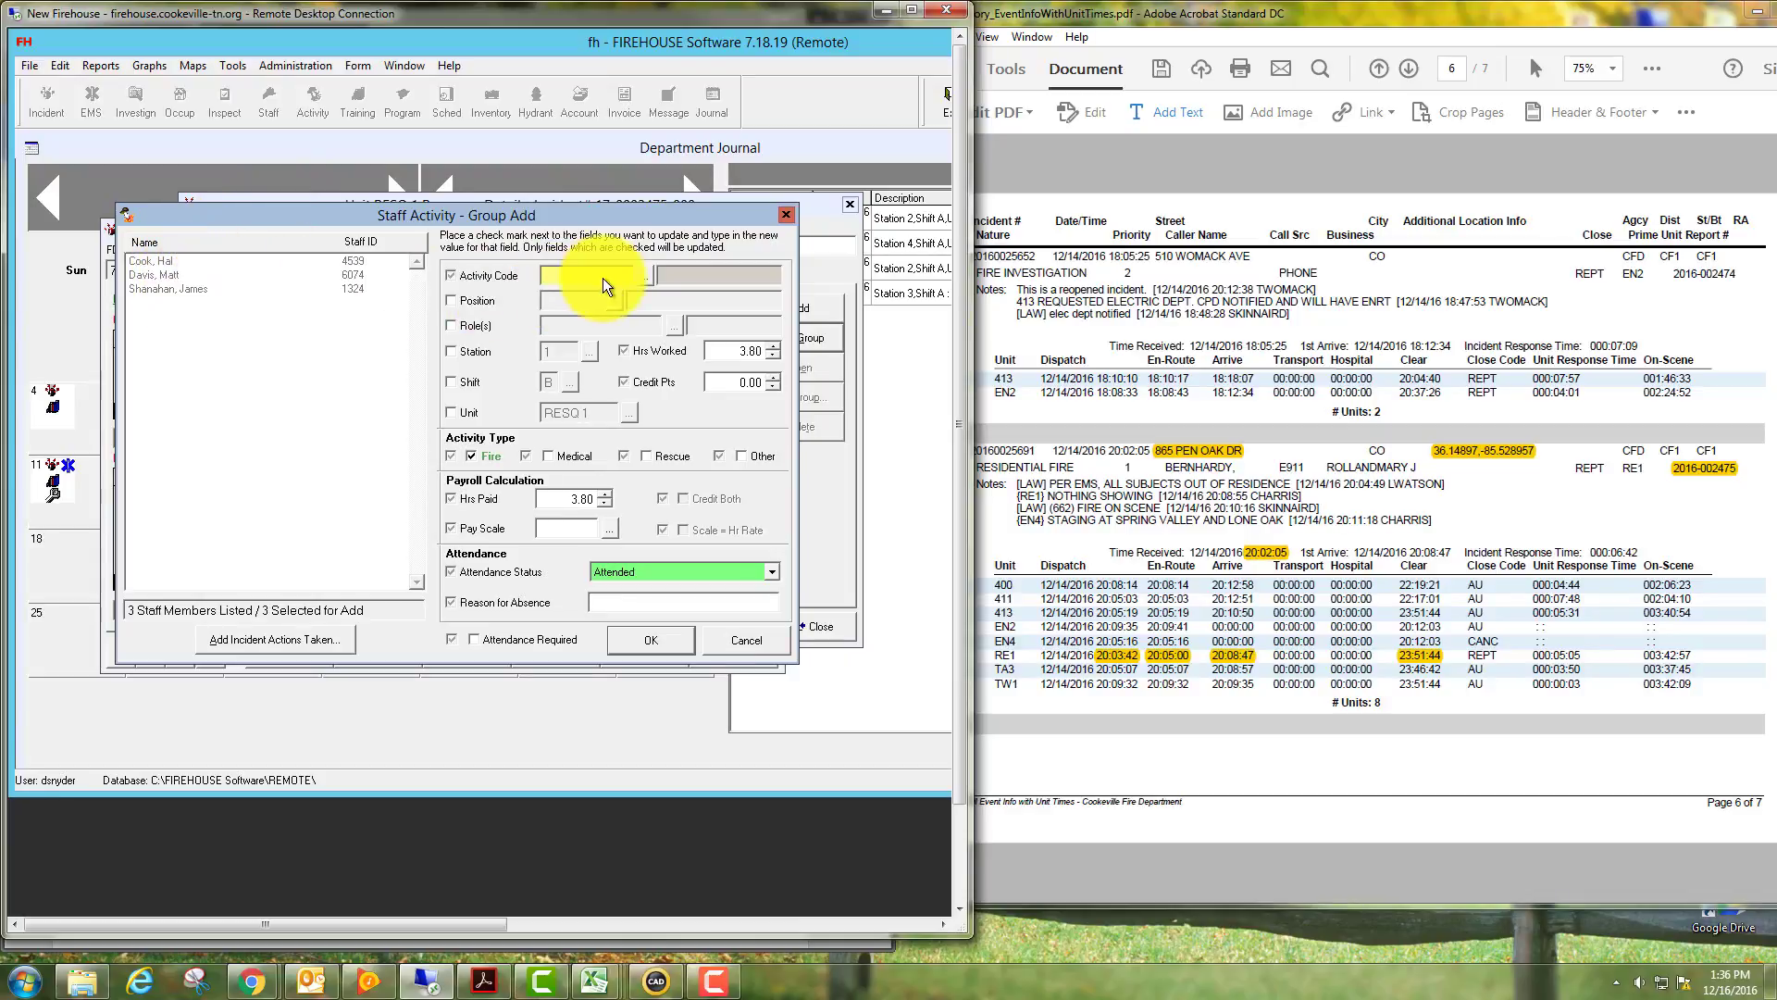
double_click(641, 274)
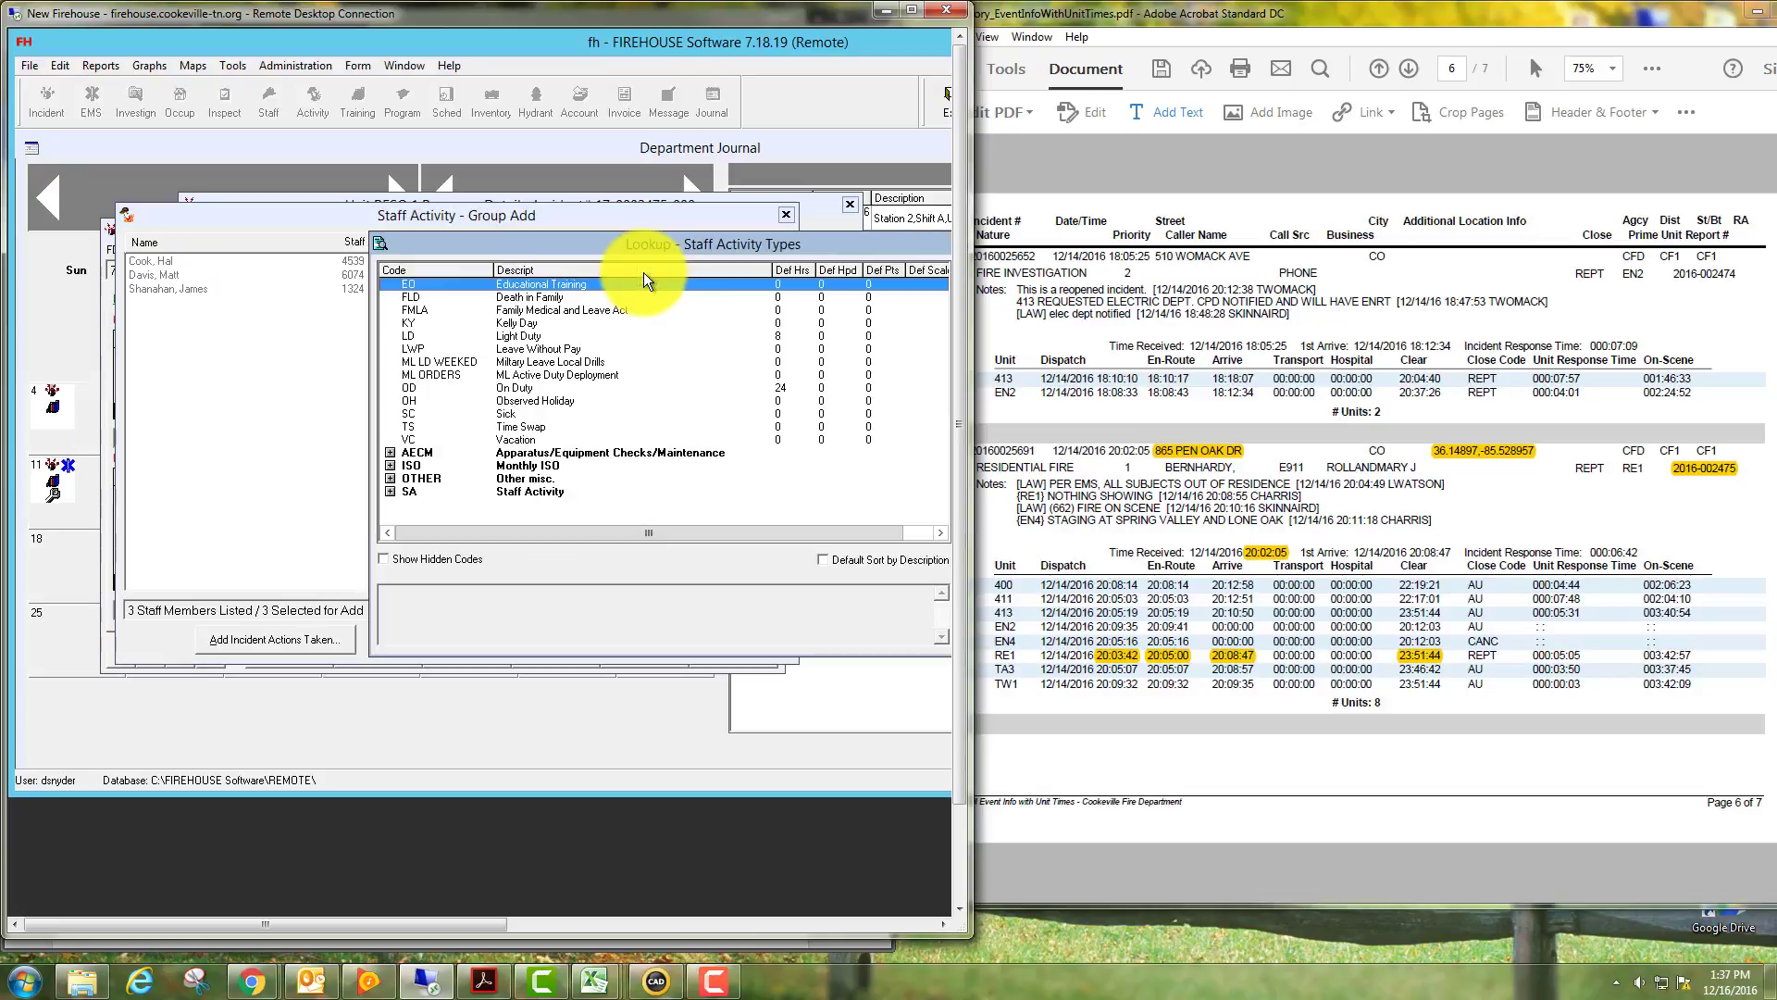
double_click(507, 387)
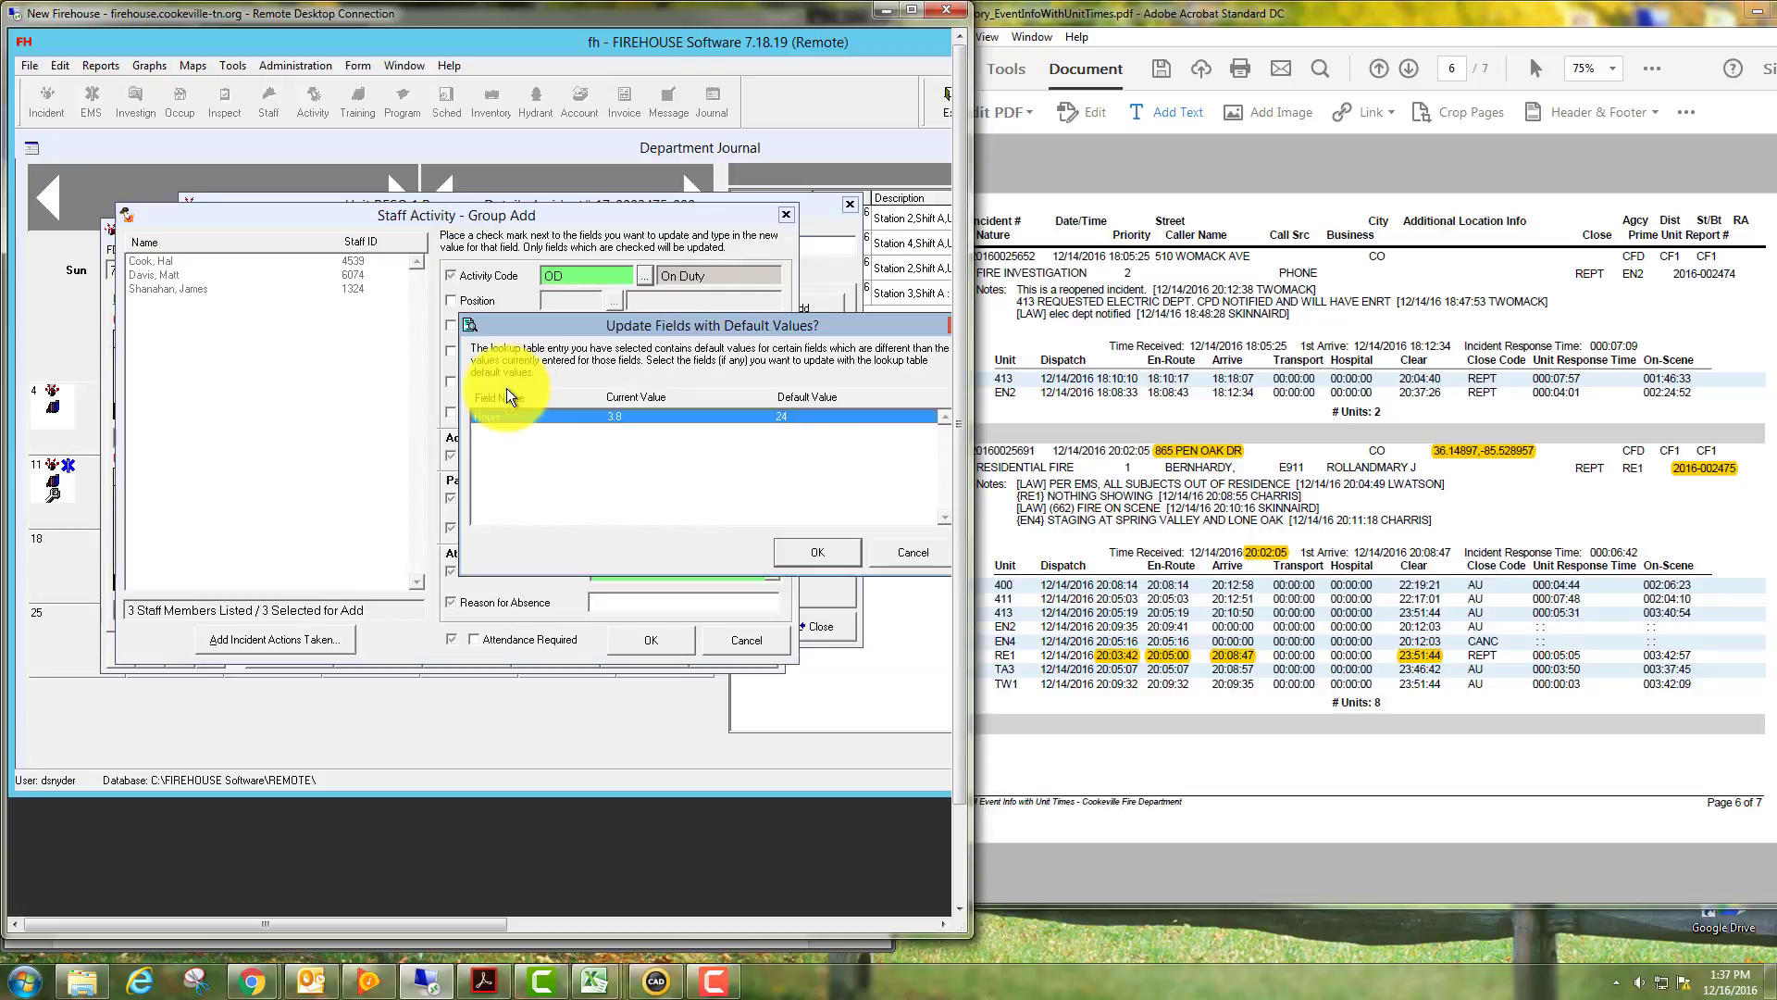
left_click(824, 552)
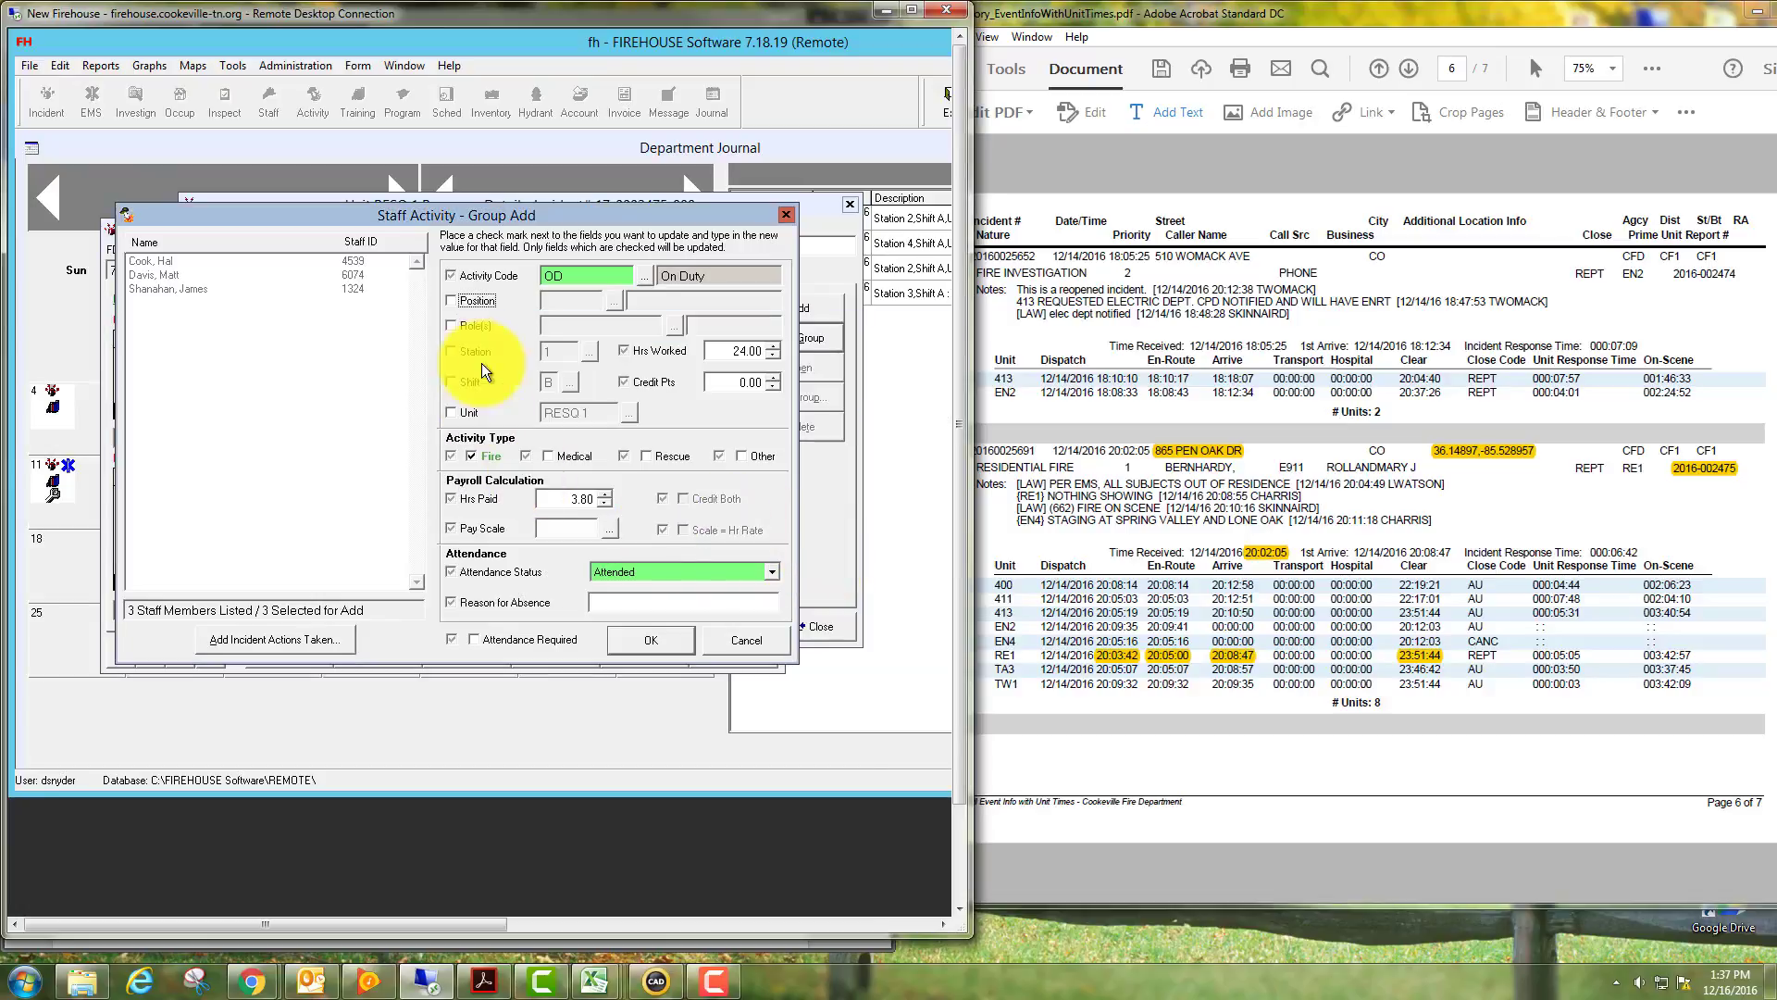
left_click(647, 639)
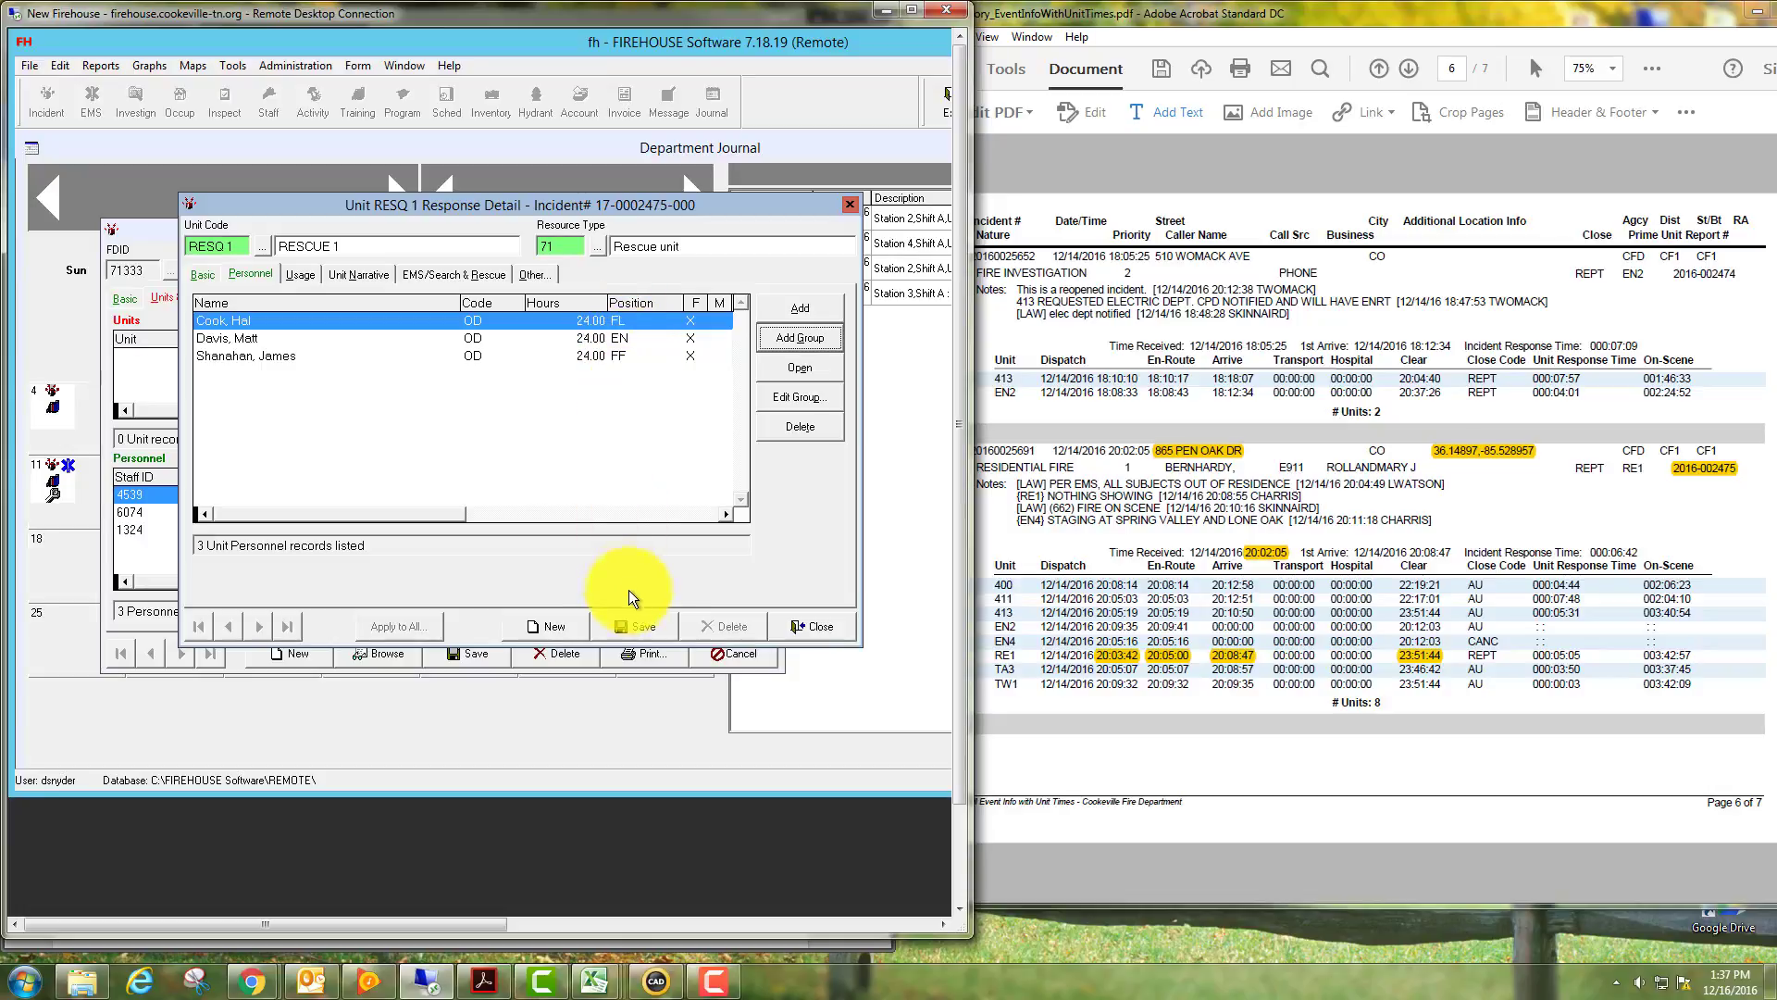
left_click(642, 625)
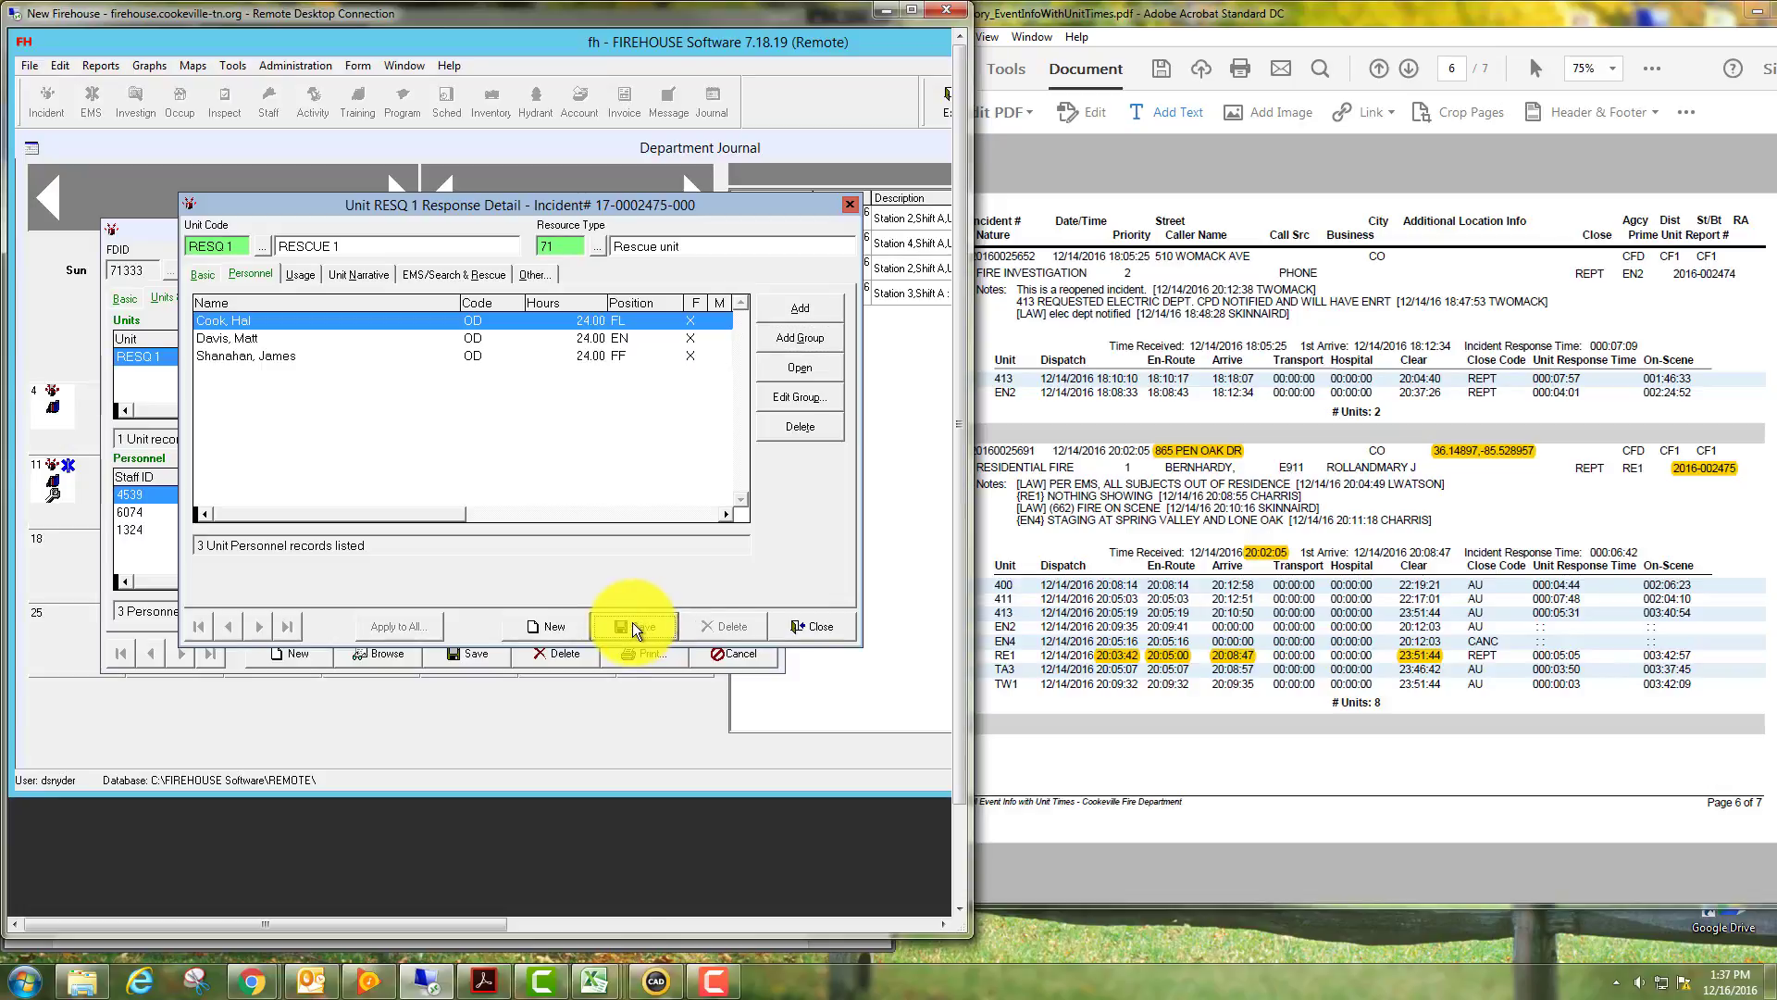
Start a new unit response record for TNK 3 from Station 3's apparatus.
left_click(560, 626)
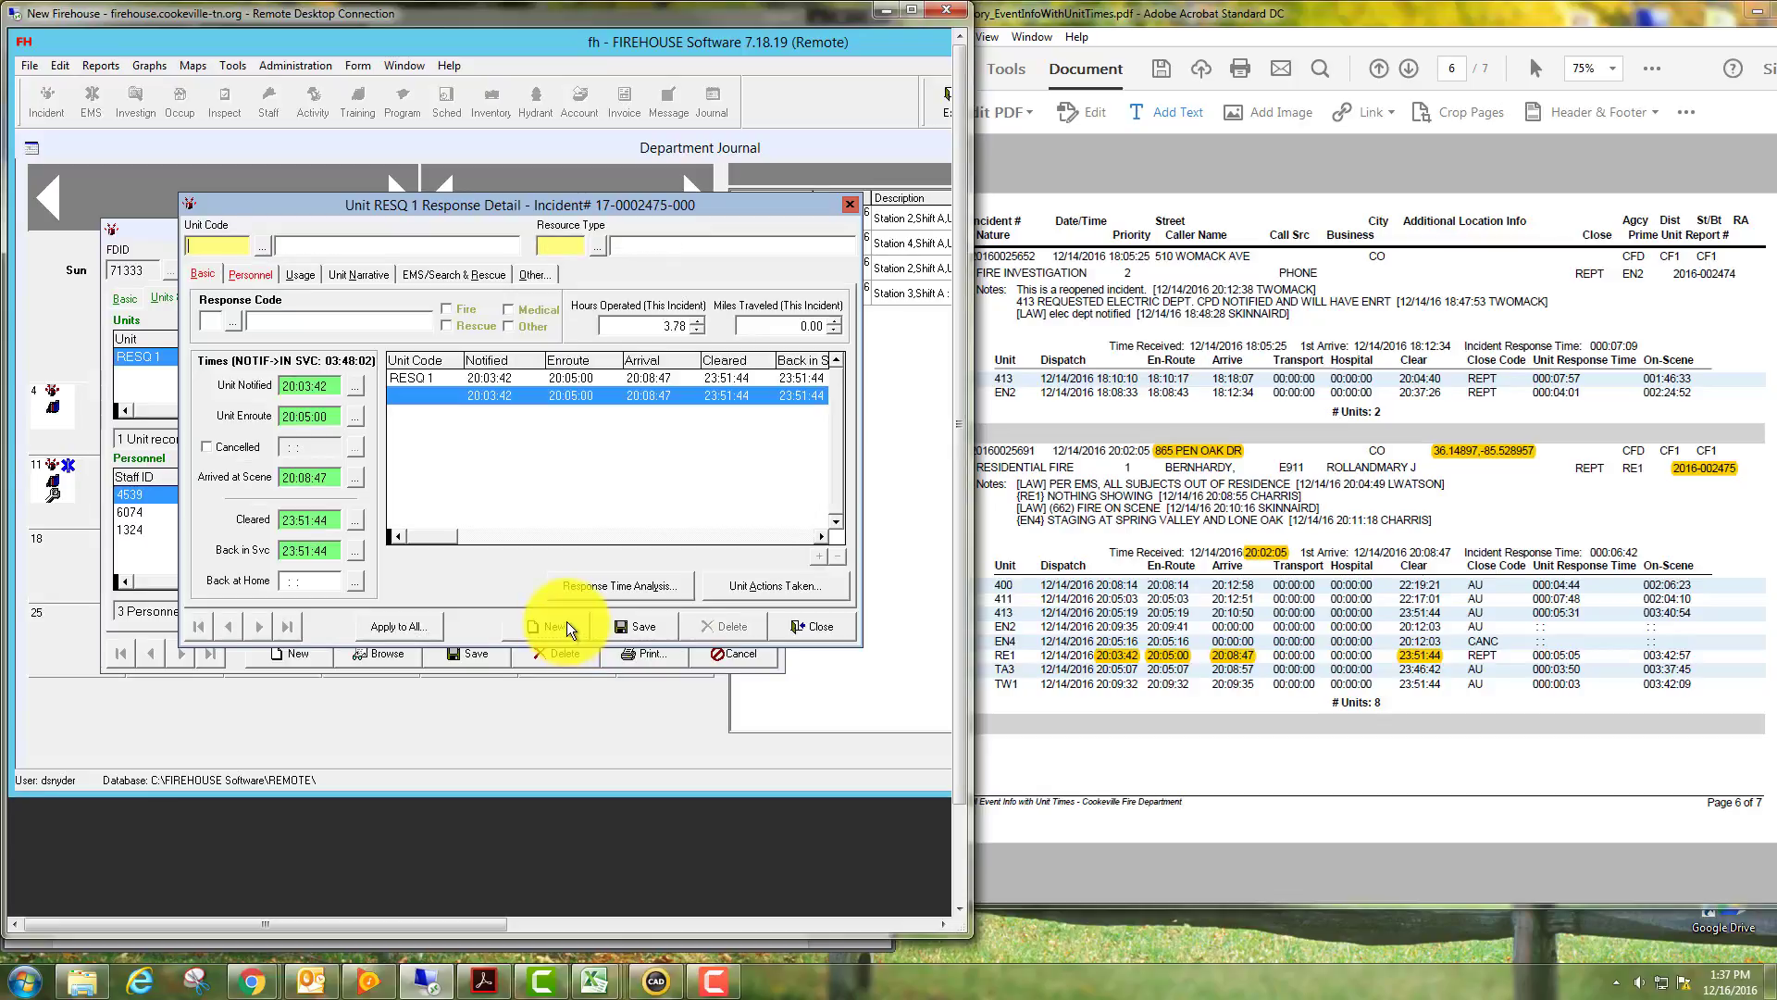
left_click(262, 246)
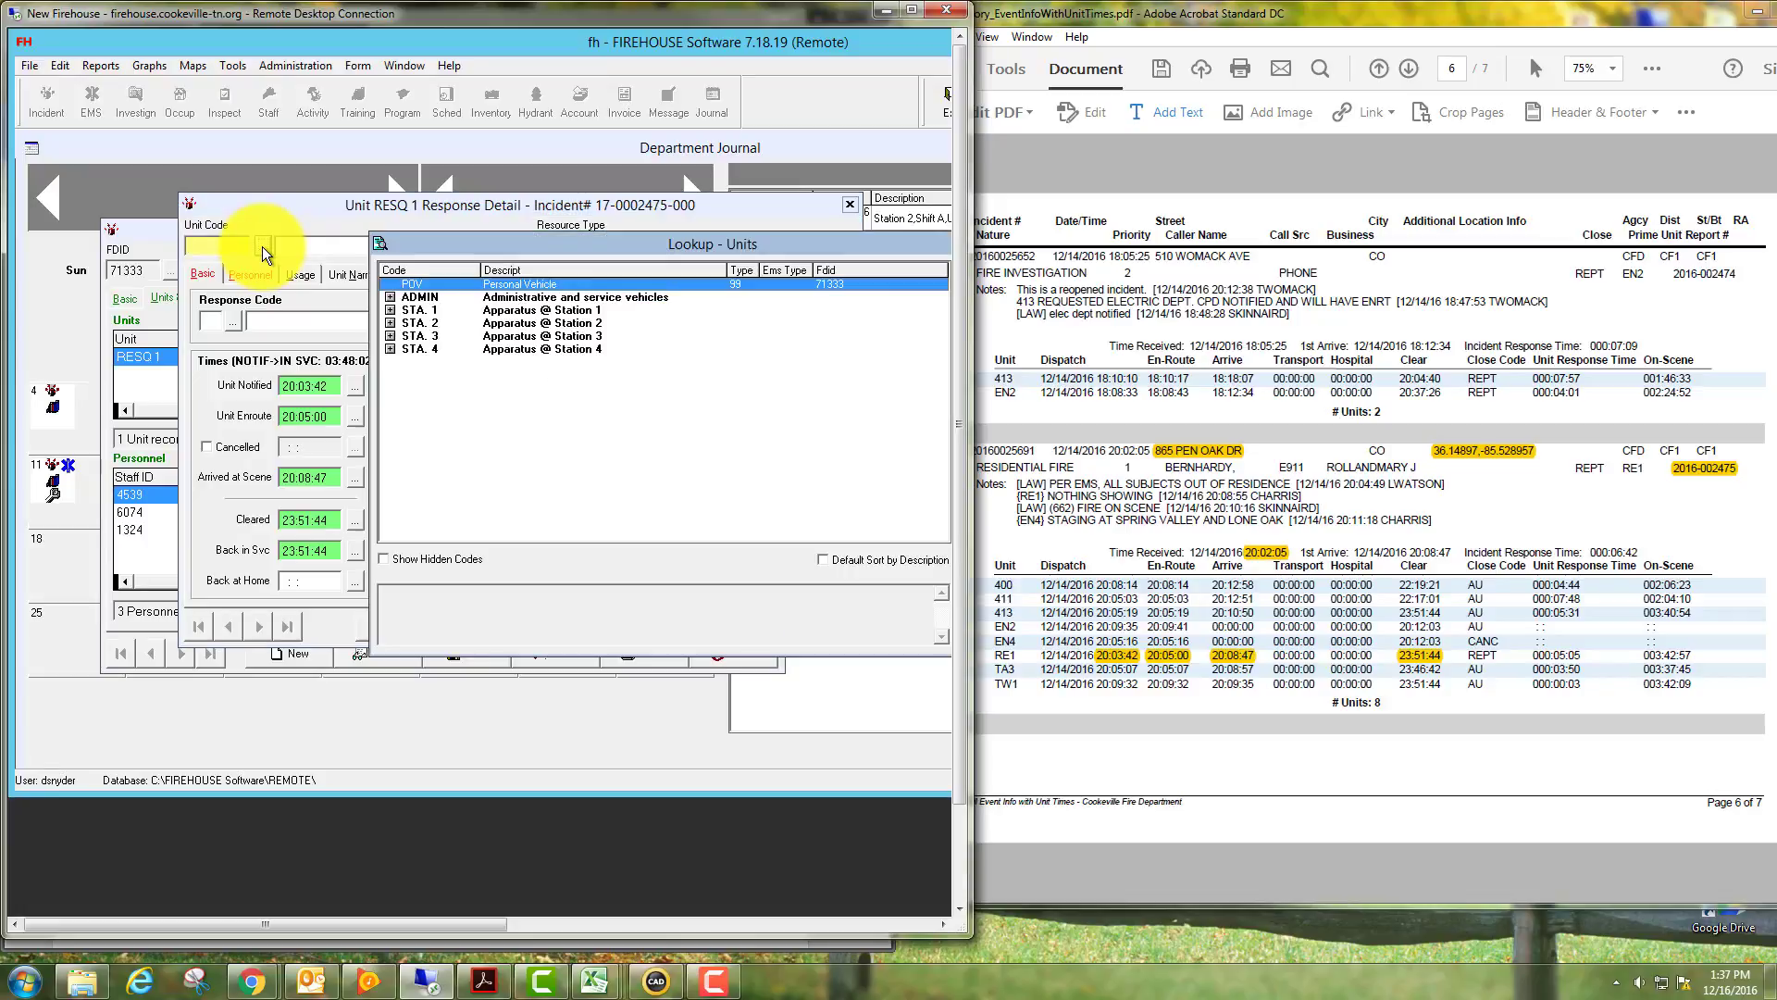
left_click(391, 335)
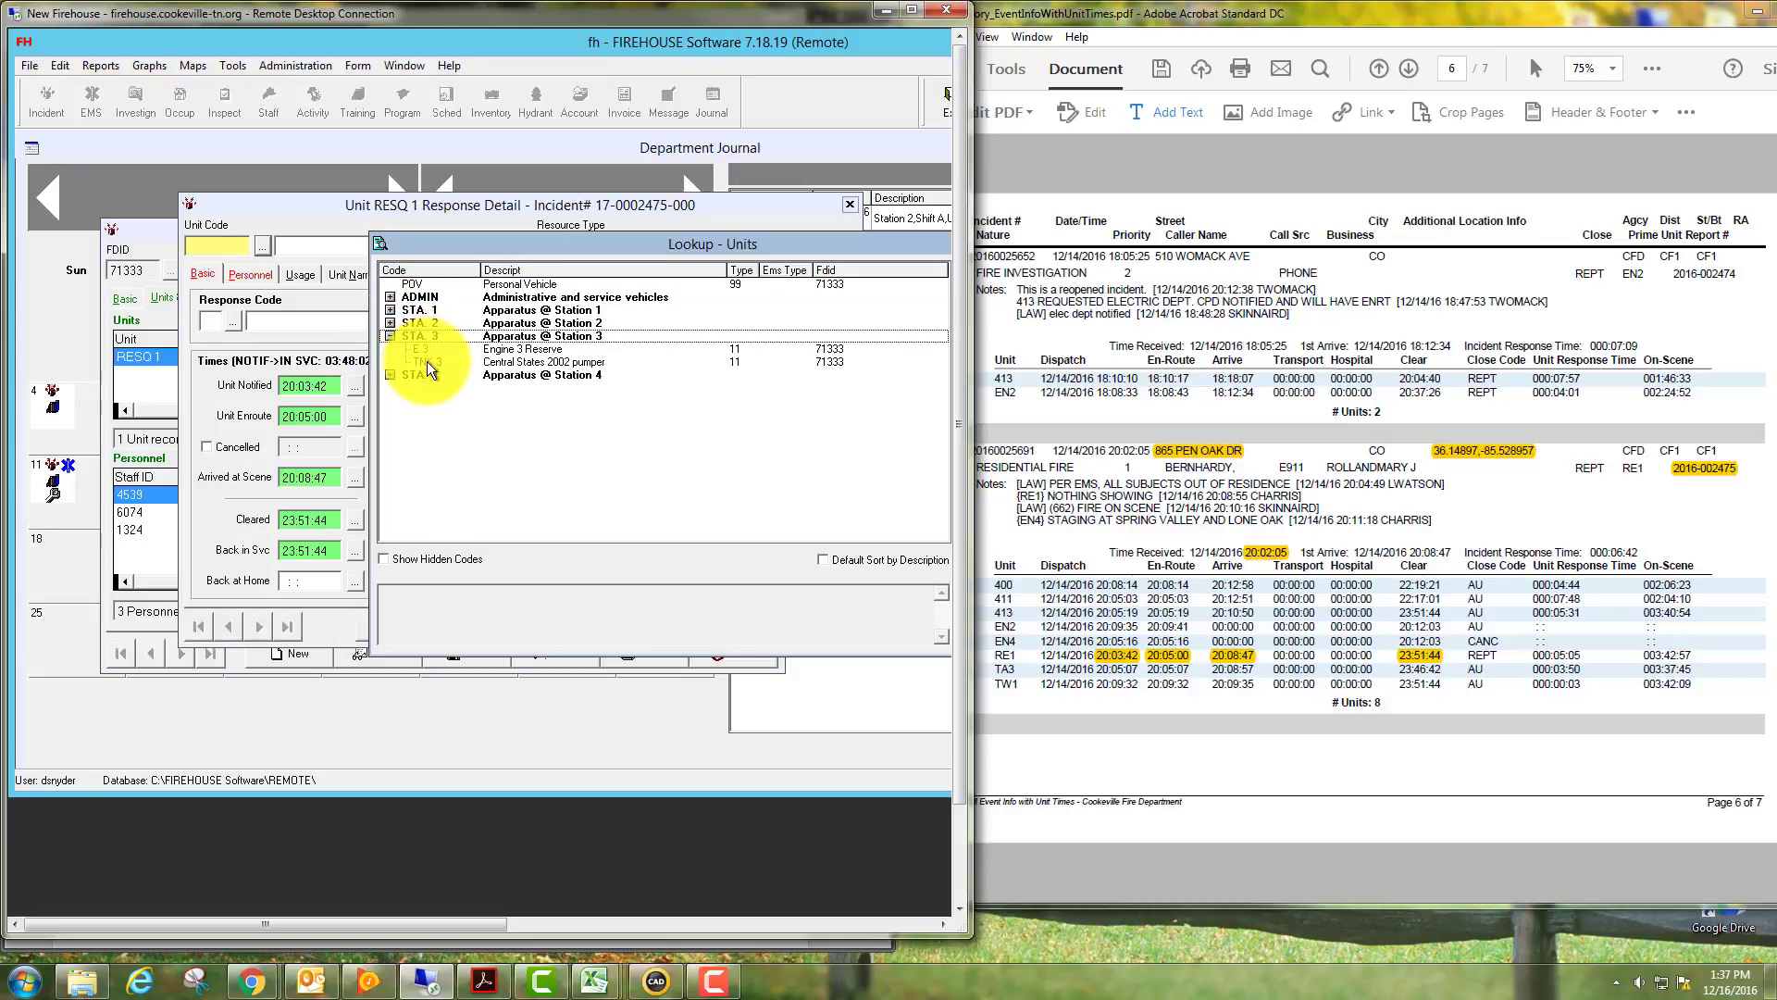
double_click(425, 361)
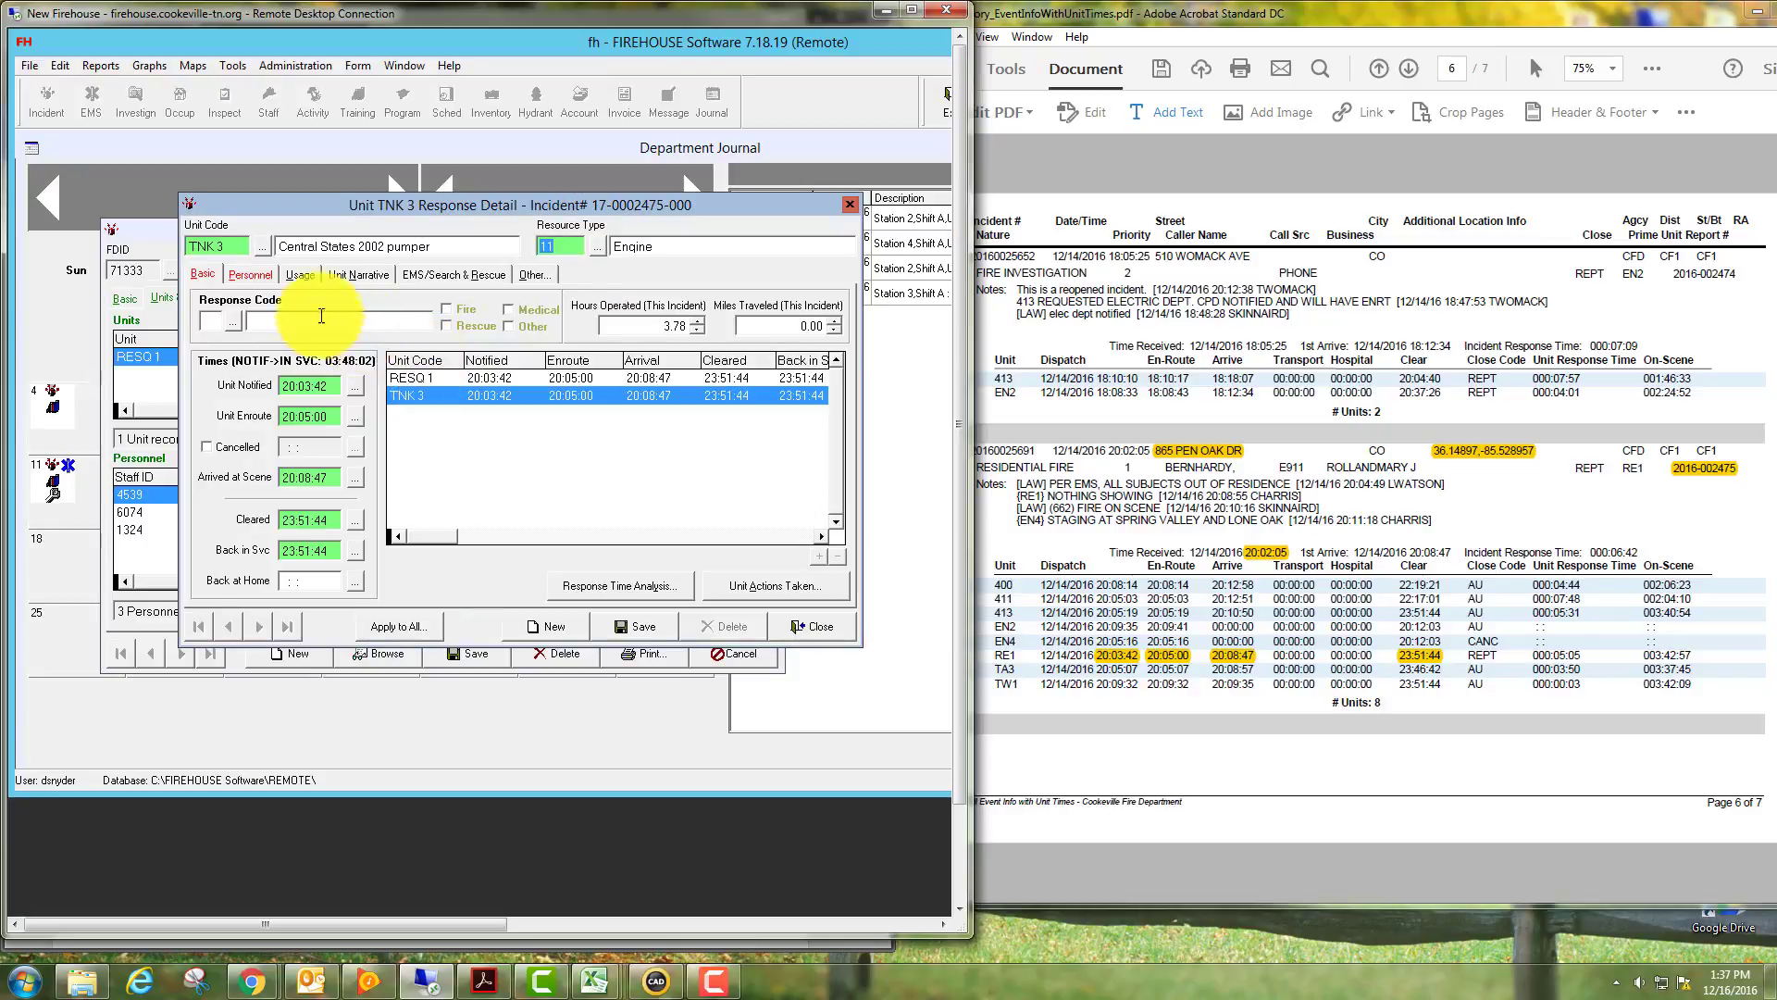
Set TNK 3 to 1 Emergency fire call, en route 20:05:07 and arriving 20:08:57.
double_click(230, 319)
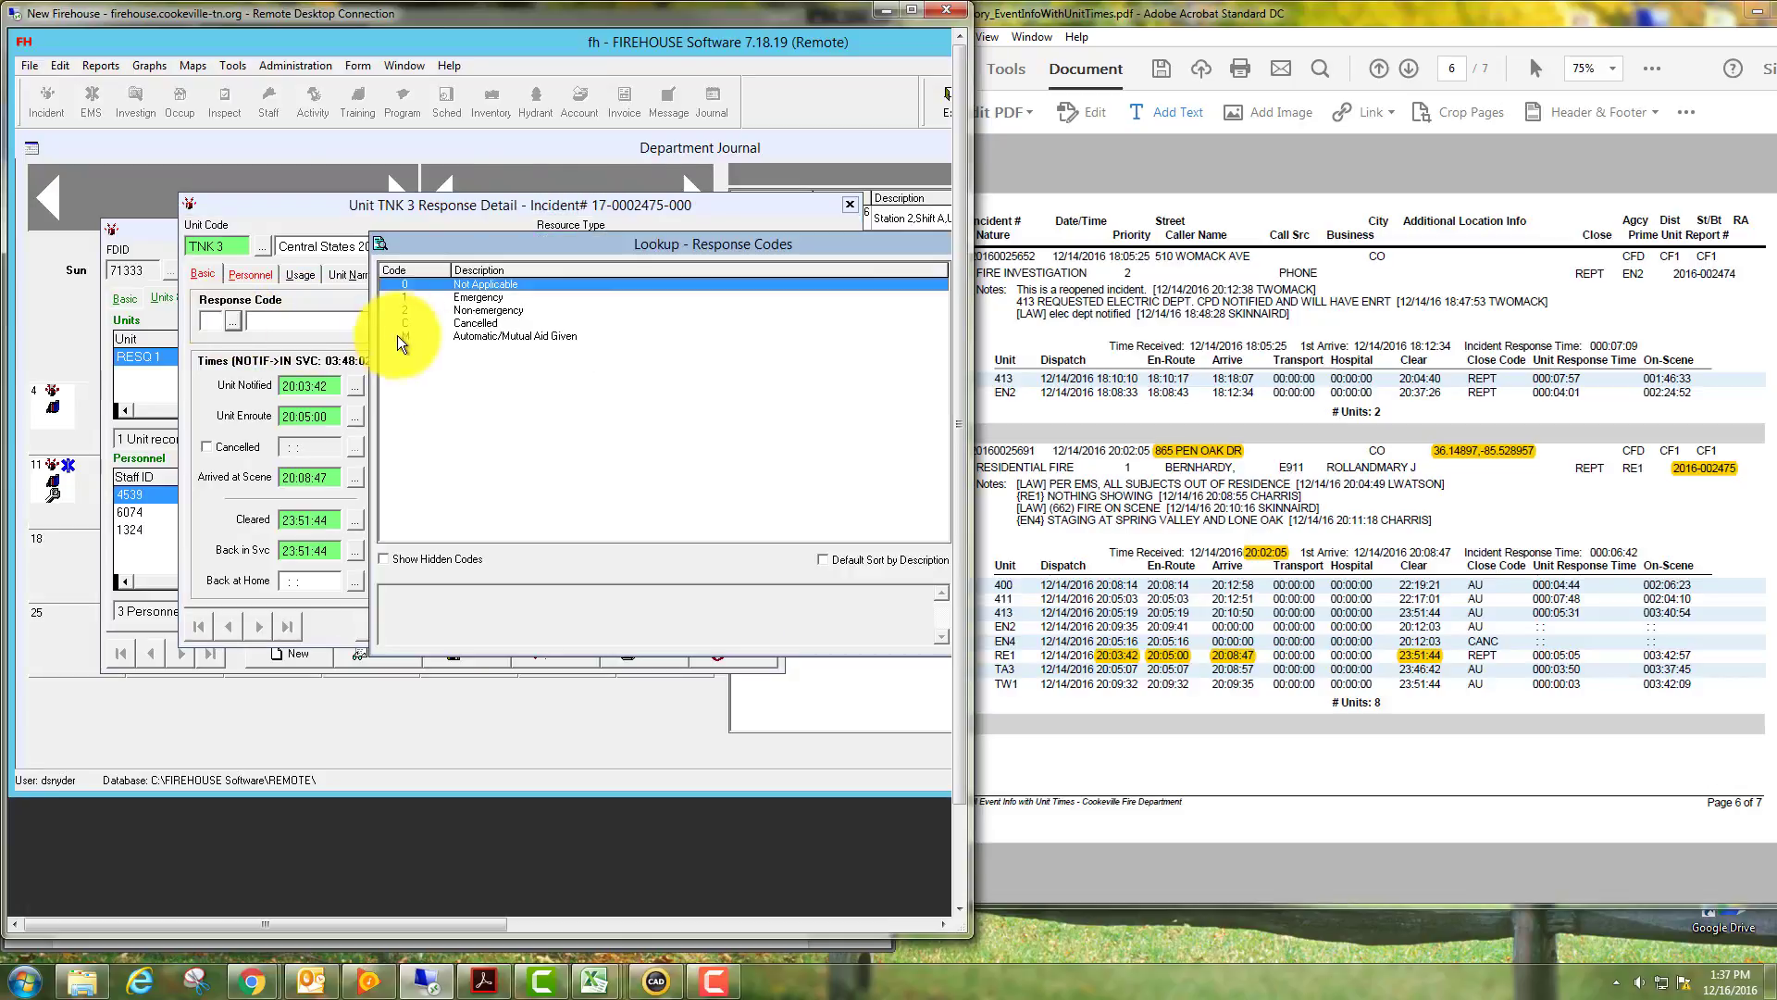
double_click(476, 297)
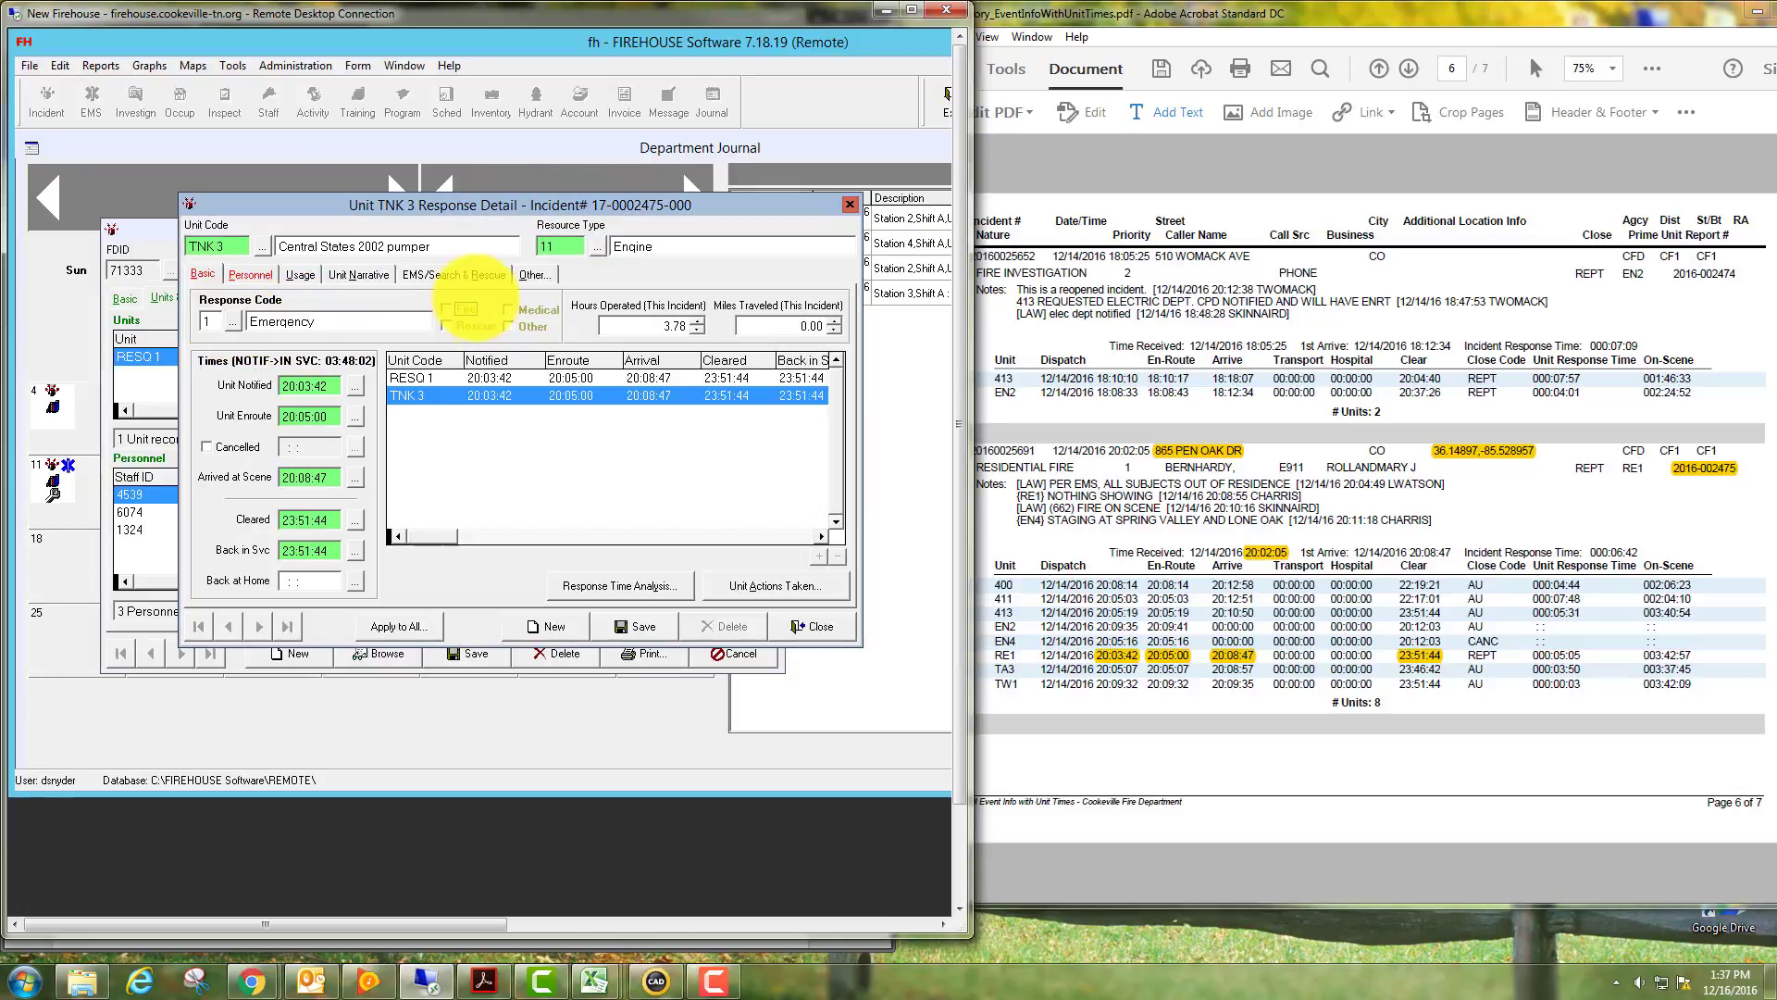
left_click(447, 309)
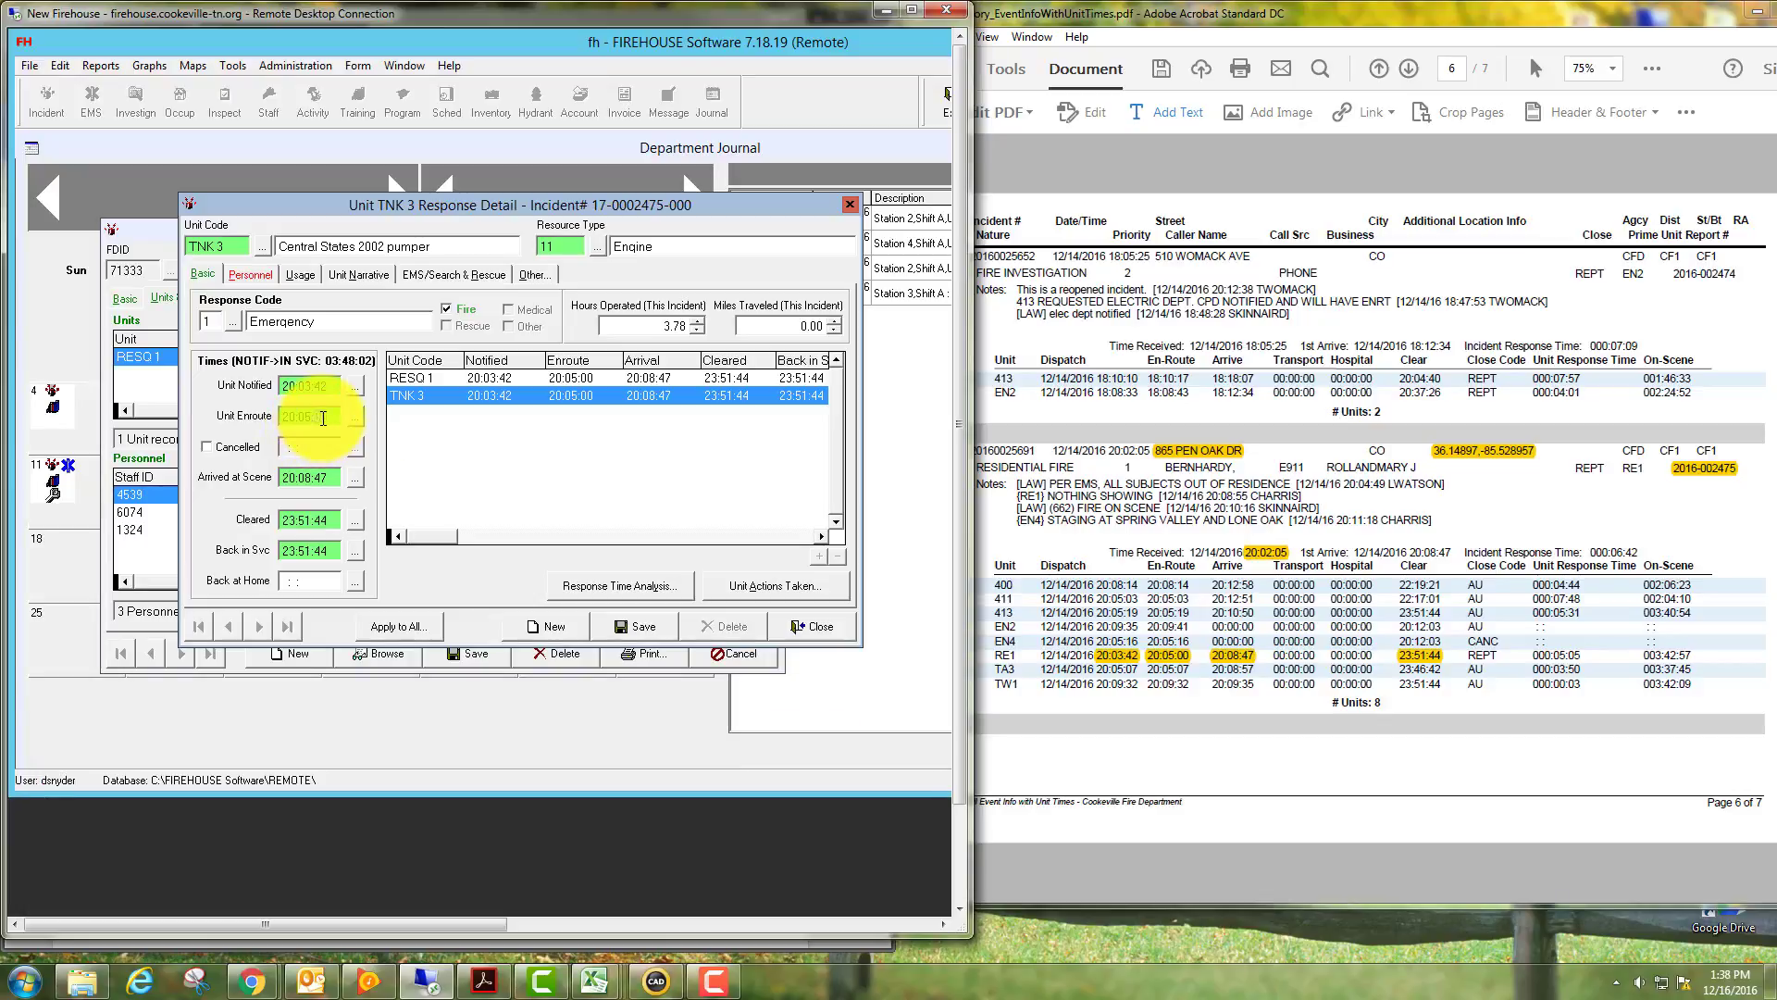
key("Tab")
left_click(320, 478)
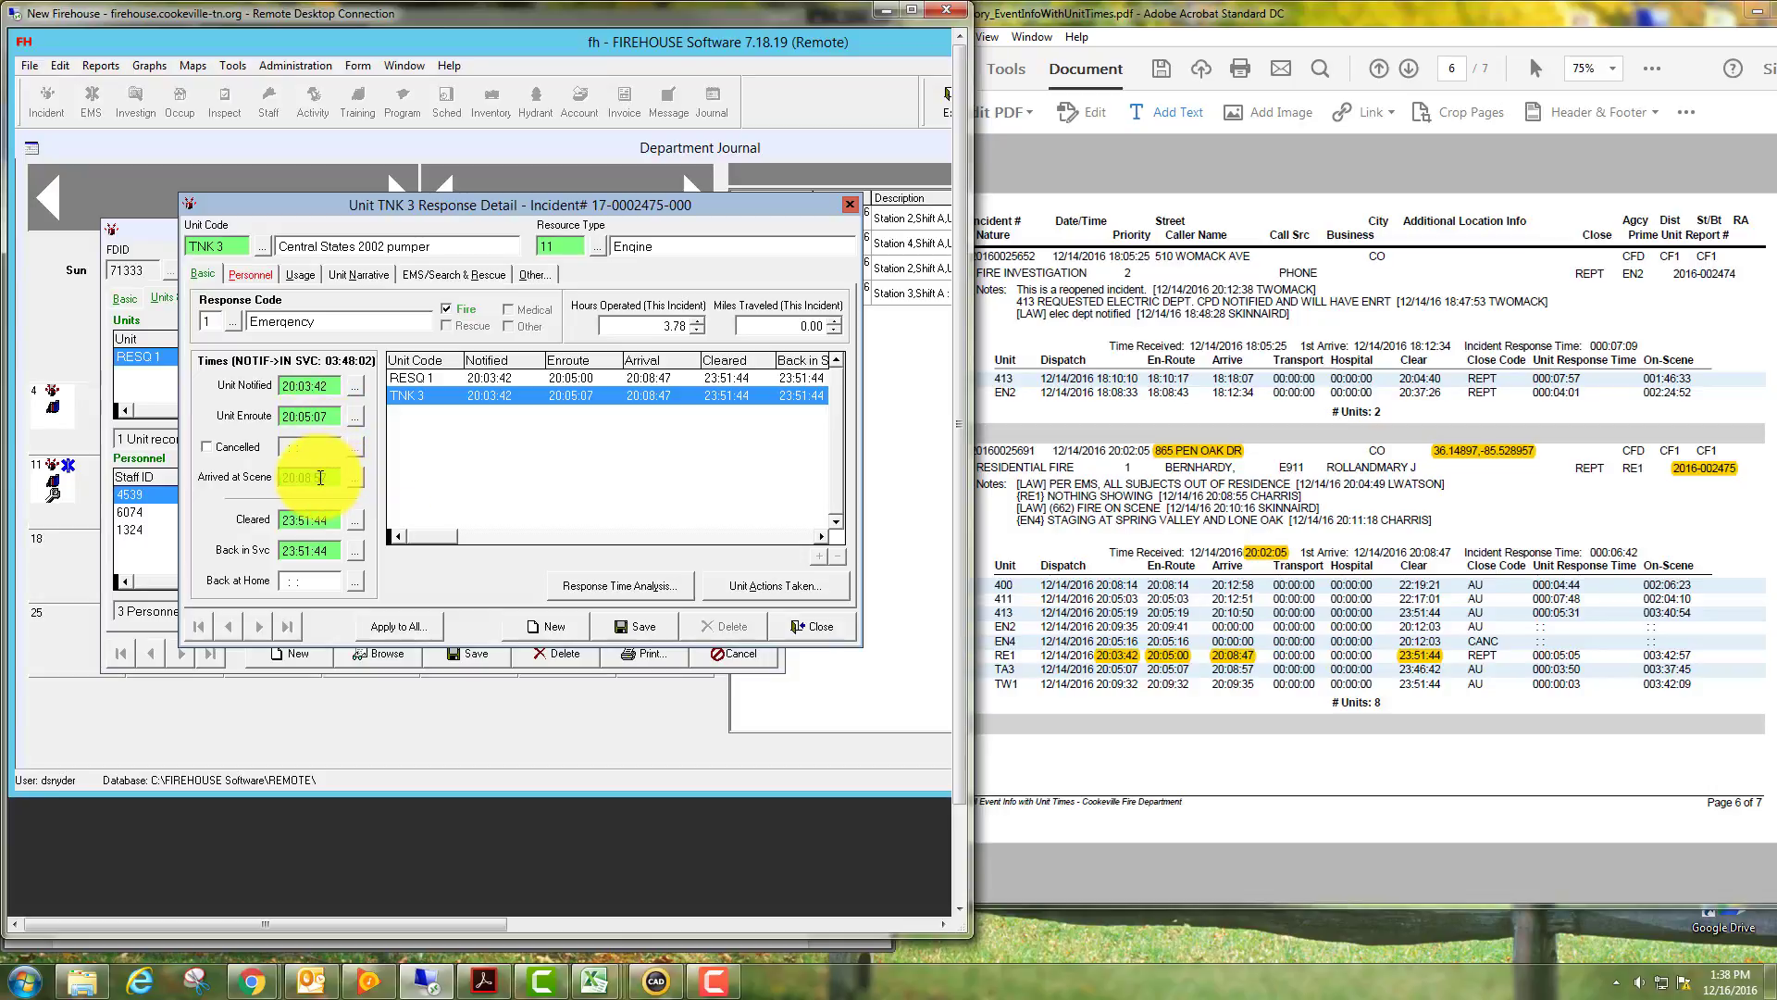
key("Tab")
type("23:46:42")
Add TNK 3's three scheduled on-duty crew, then save and close its response record.
left_click(266, 275)
left_click(780, 336)
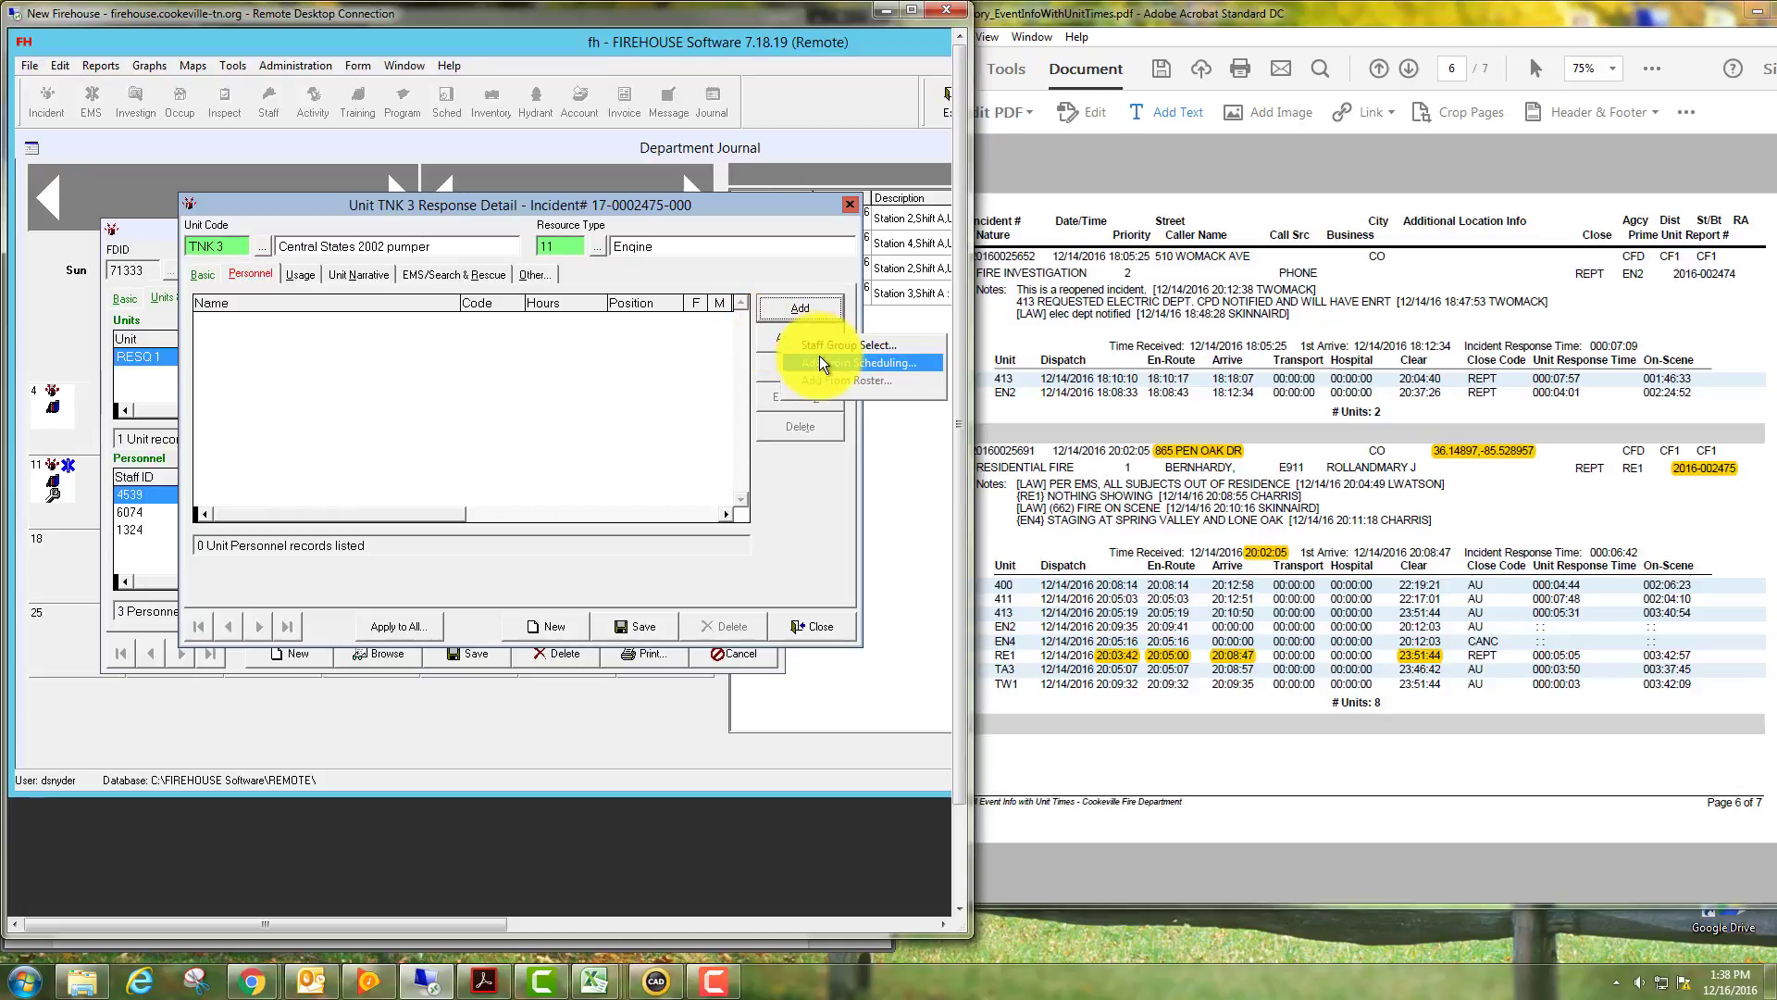
left_click(819, 355)
left_click_drag(787, 224, 592, 215)
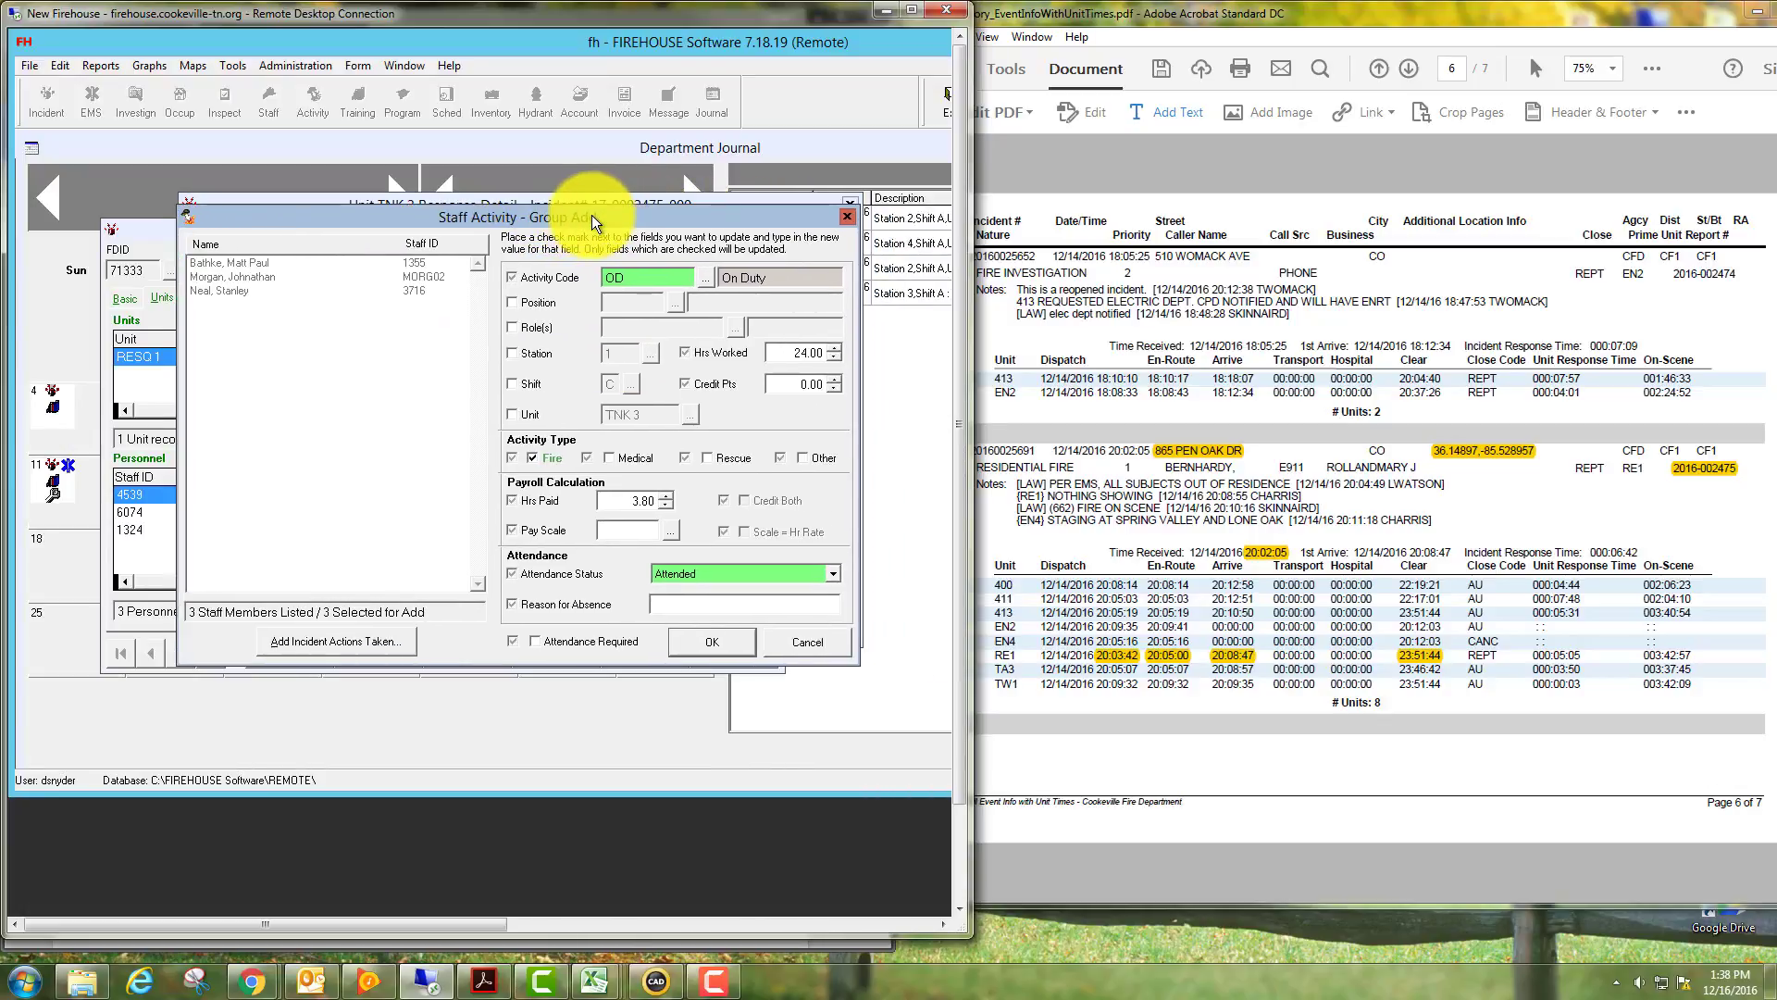
left_click(697, 637)
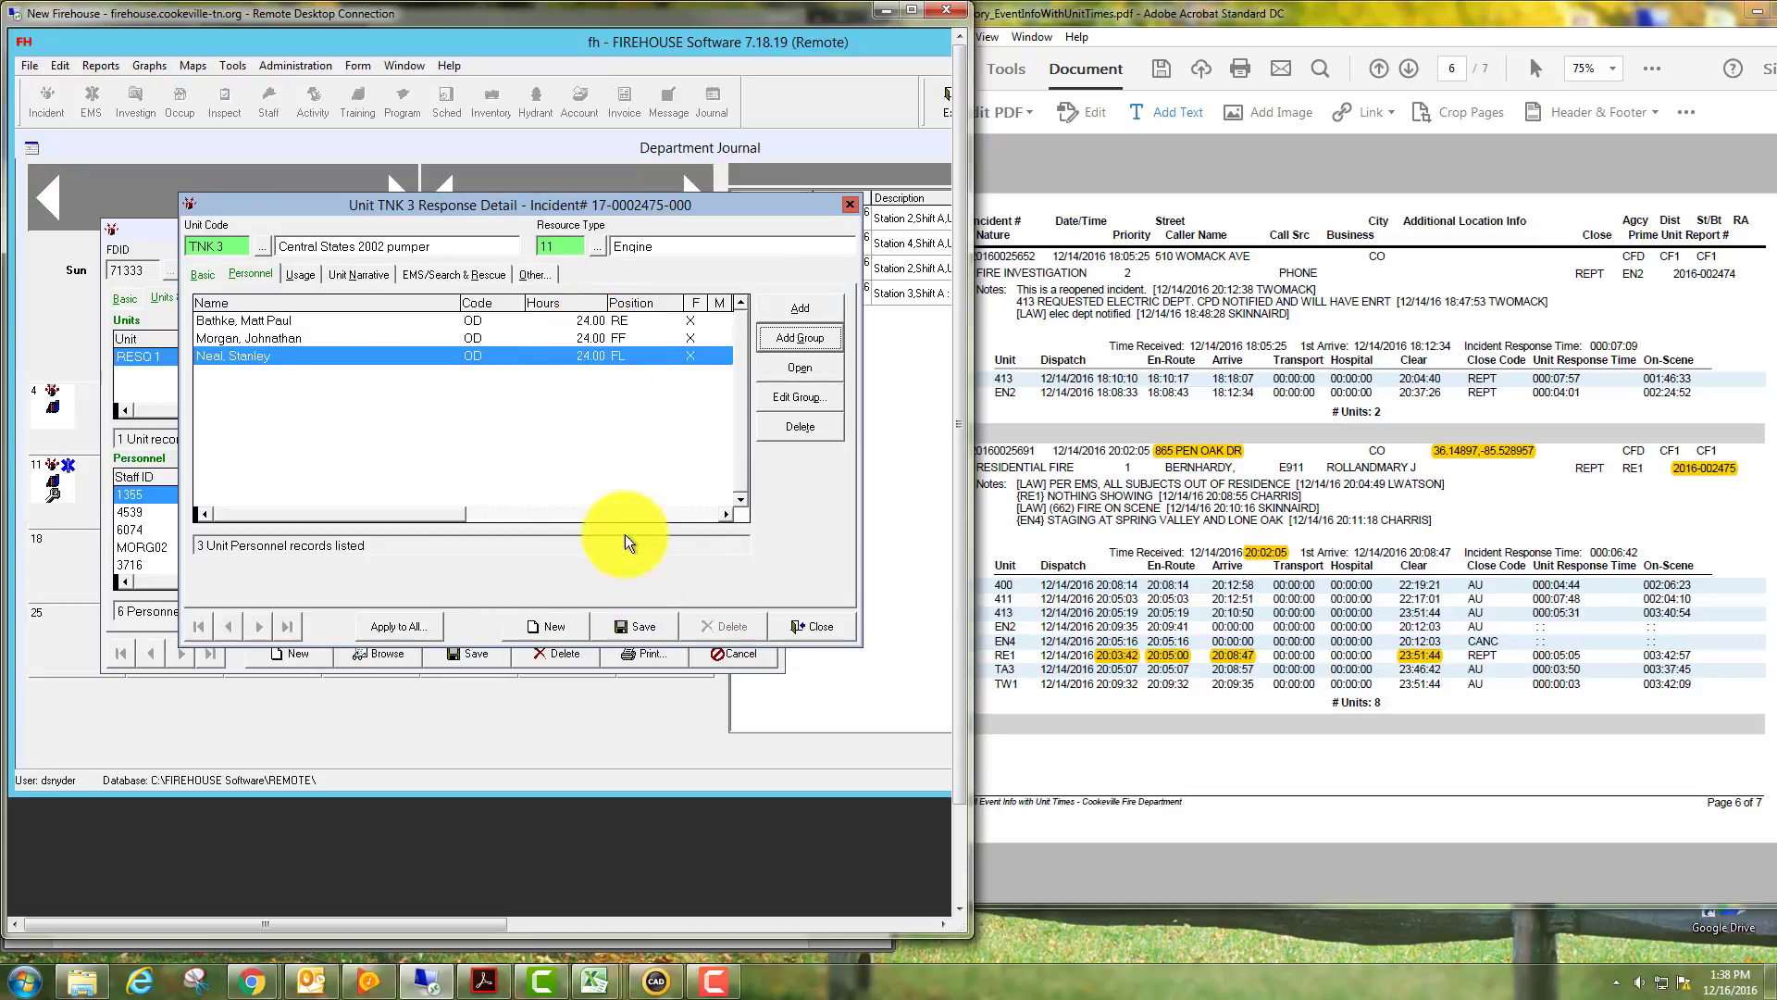
left_click(633, 624)
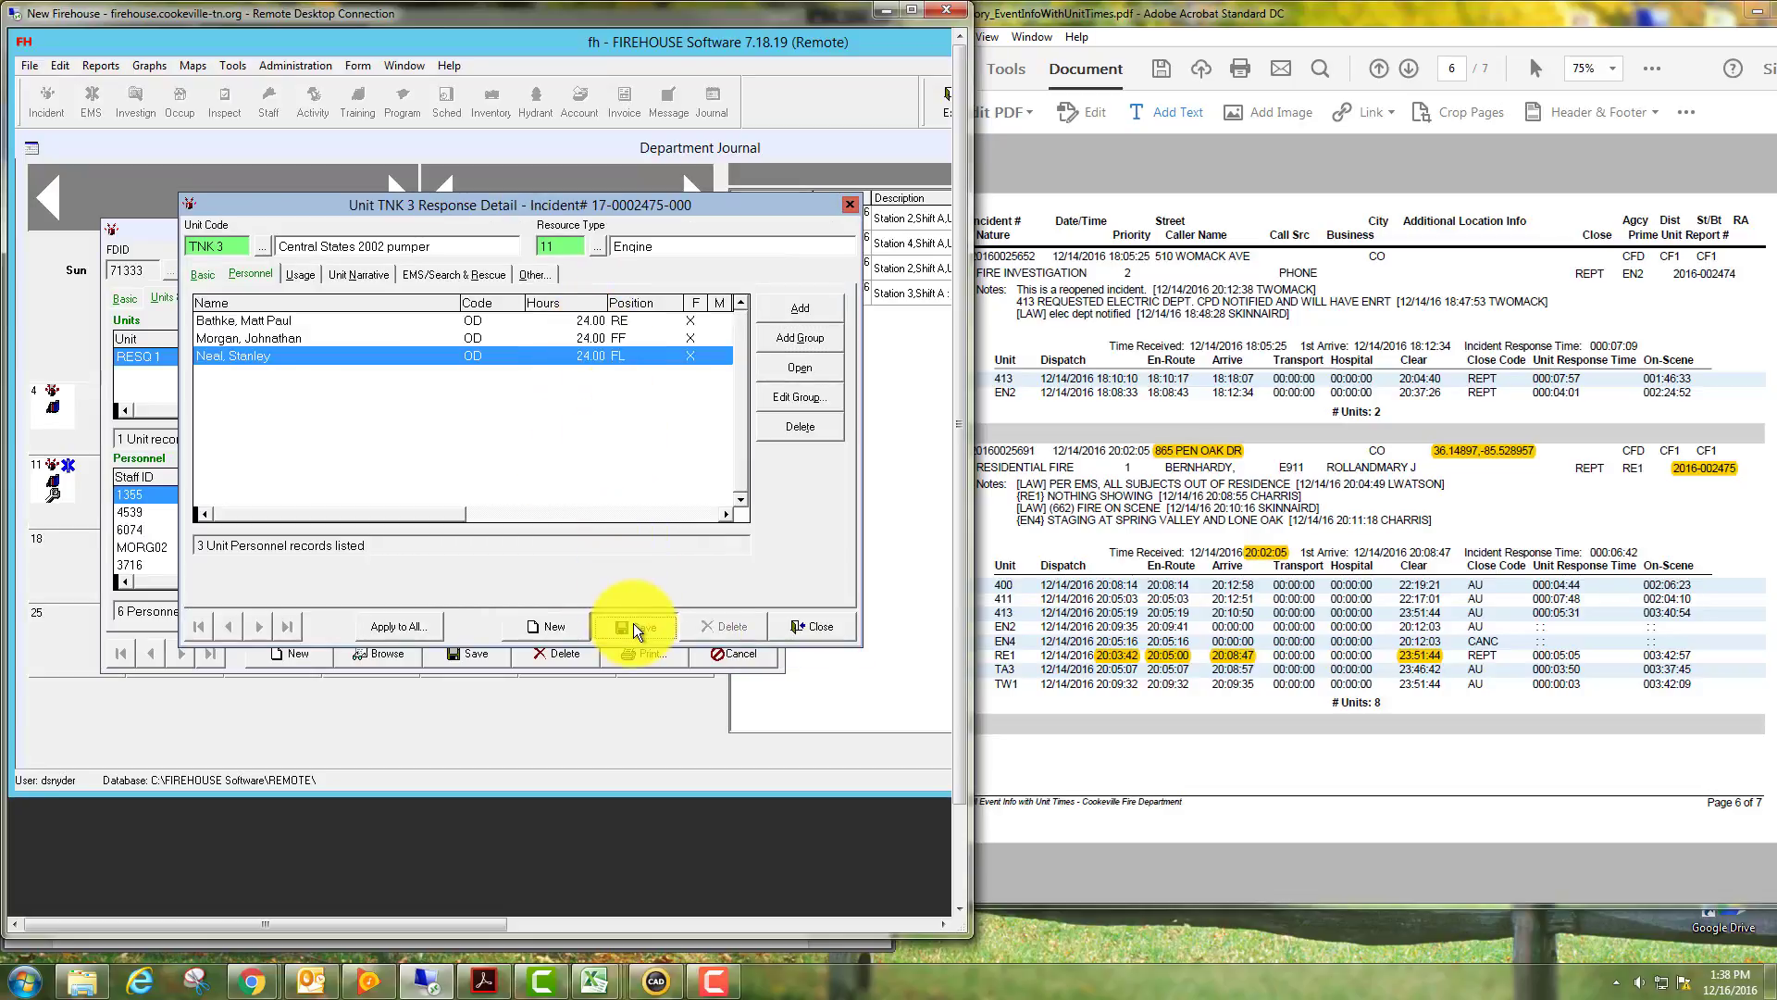
left_click(783, 622)
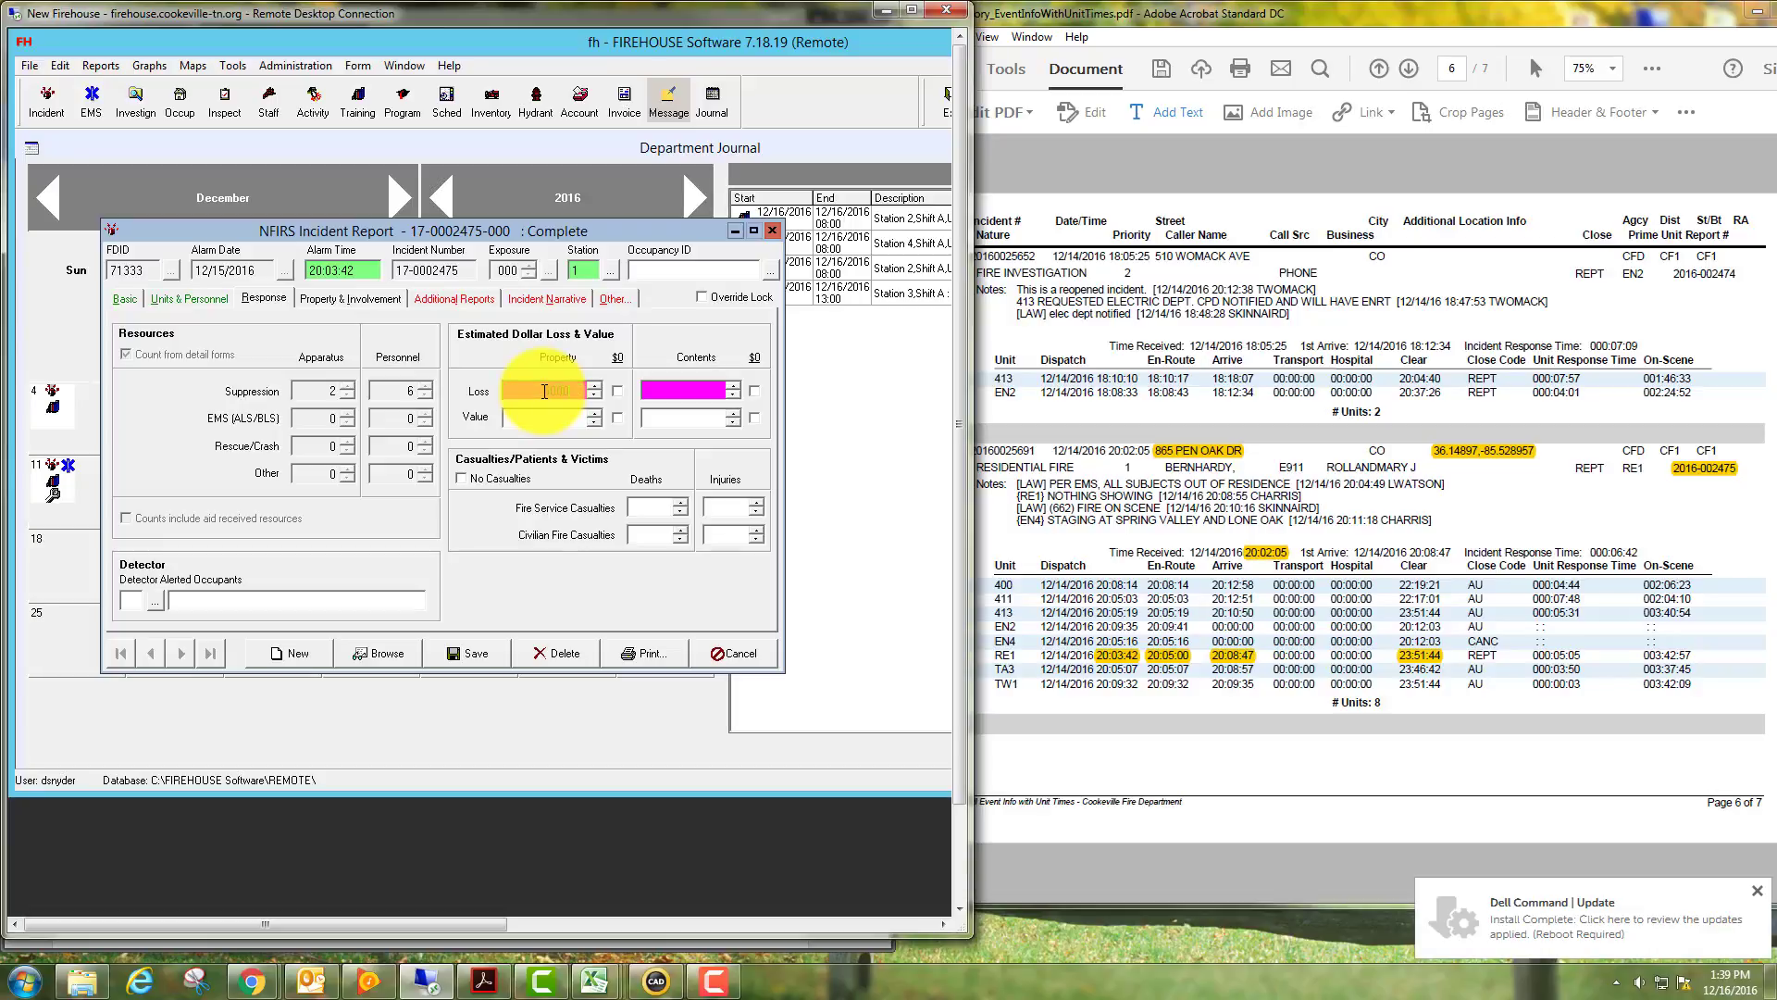
Enter property loss 5000 of 150000 value and contents loss 100 of 45,000 value.
key("Tab")
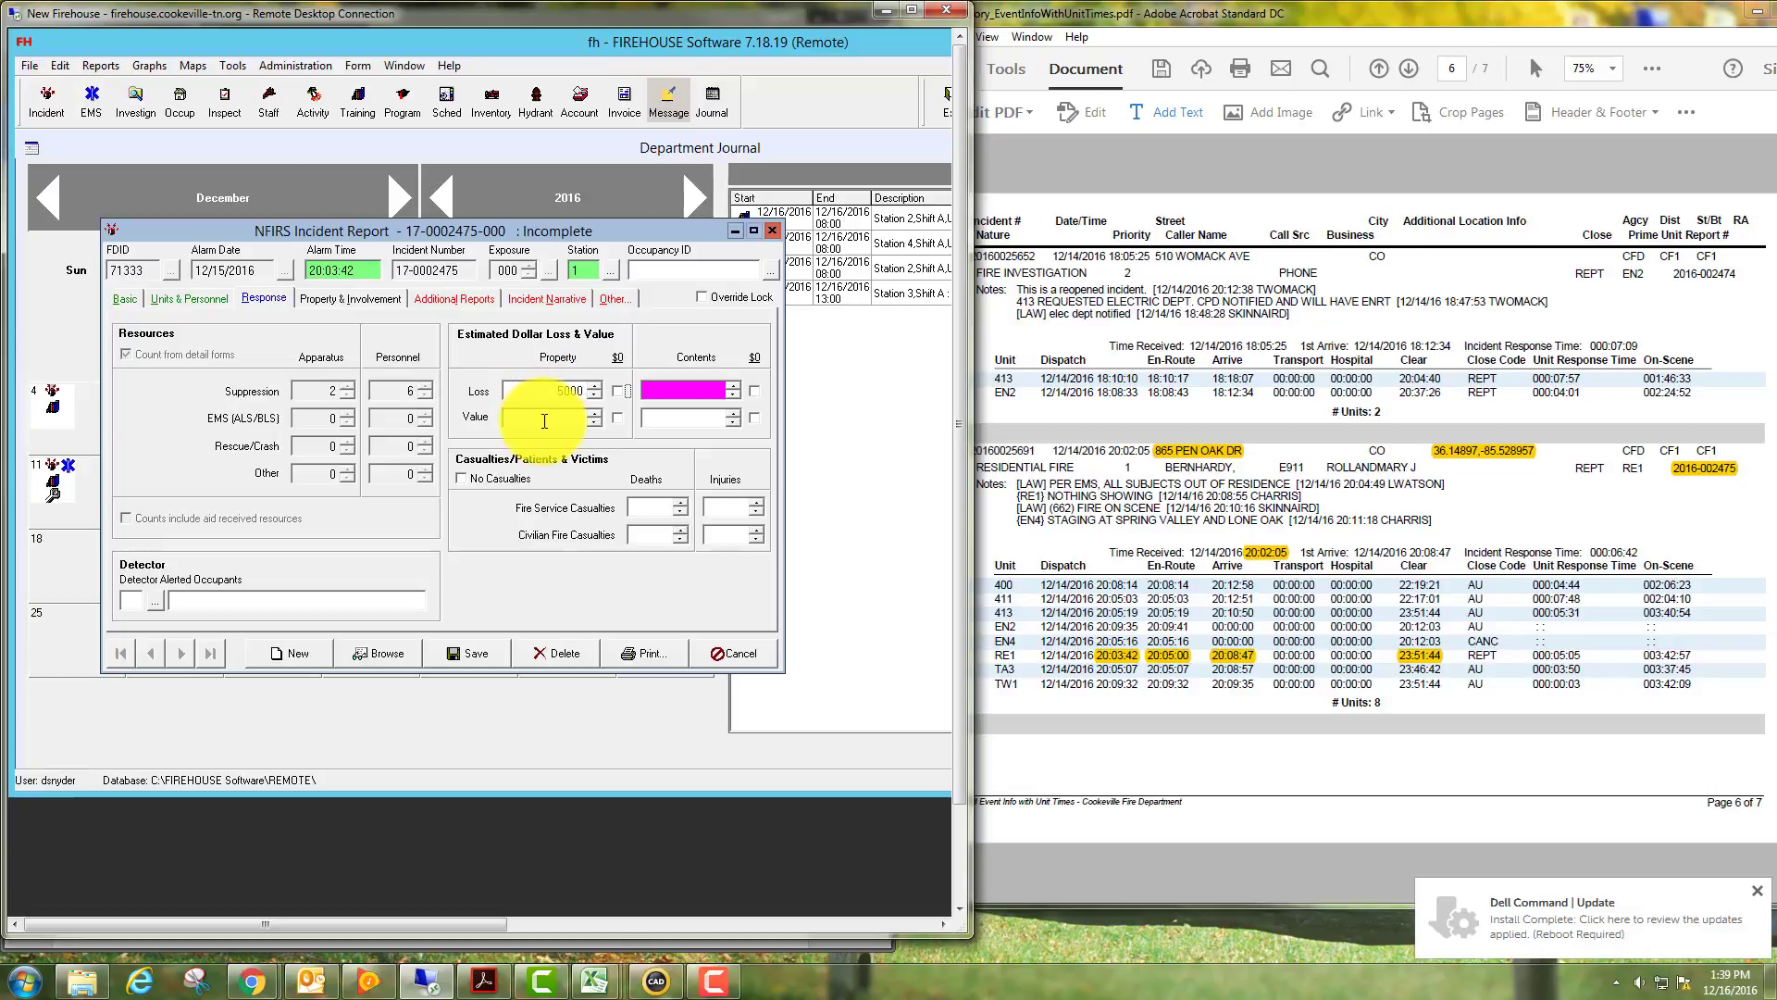
left_click(544, 422)
type("150000")
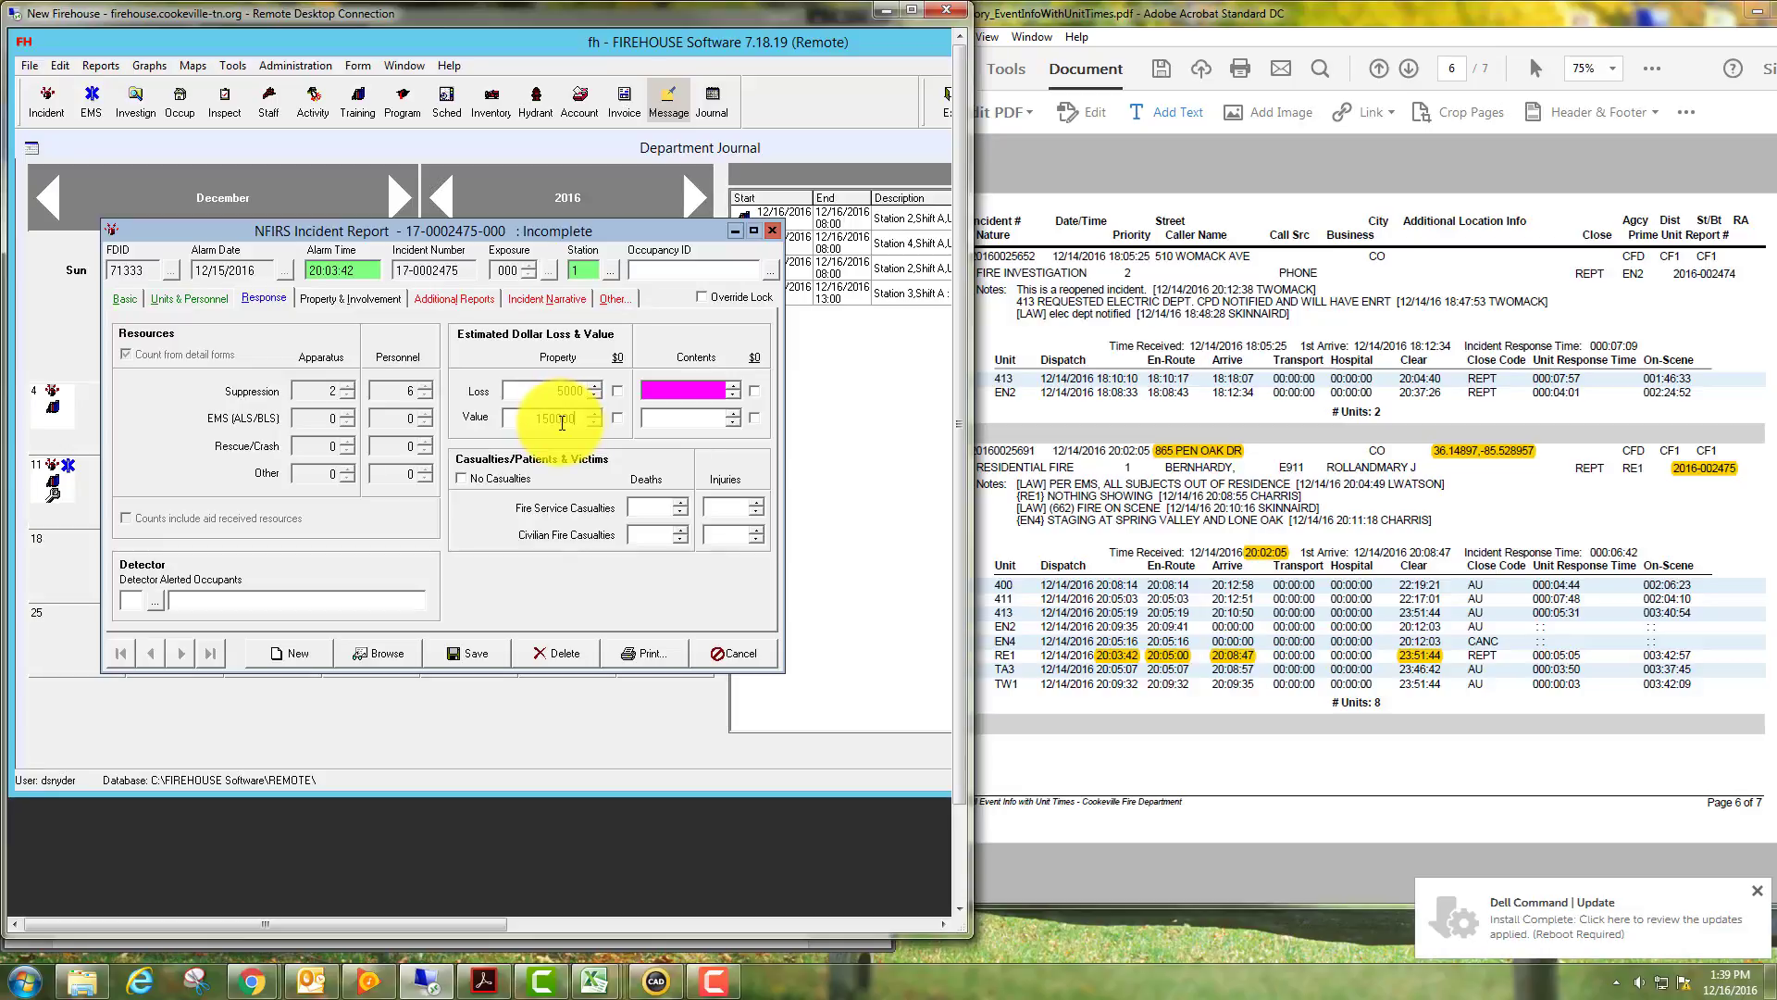
left_click(696, 390)
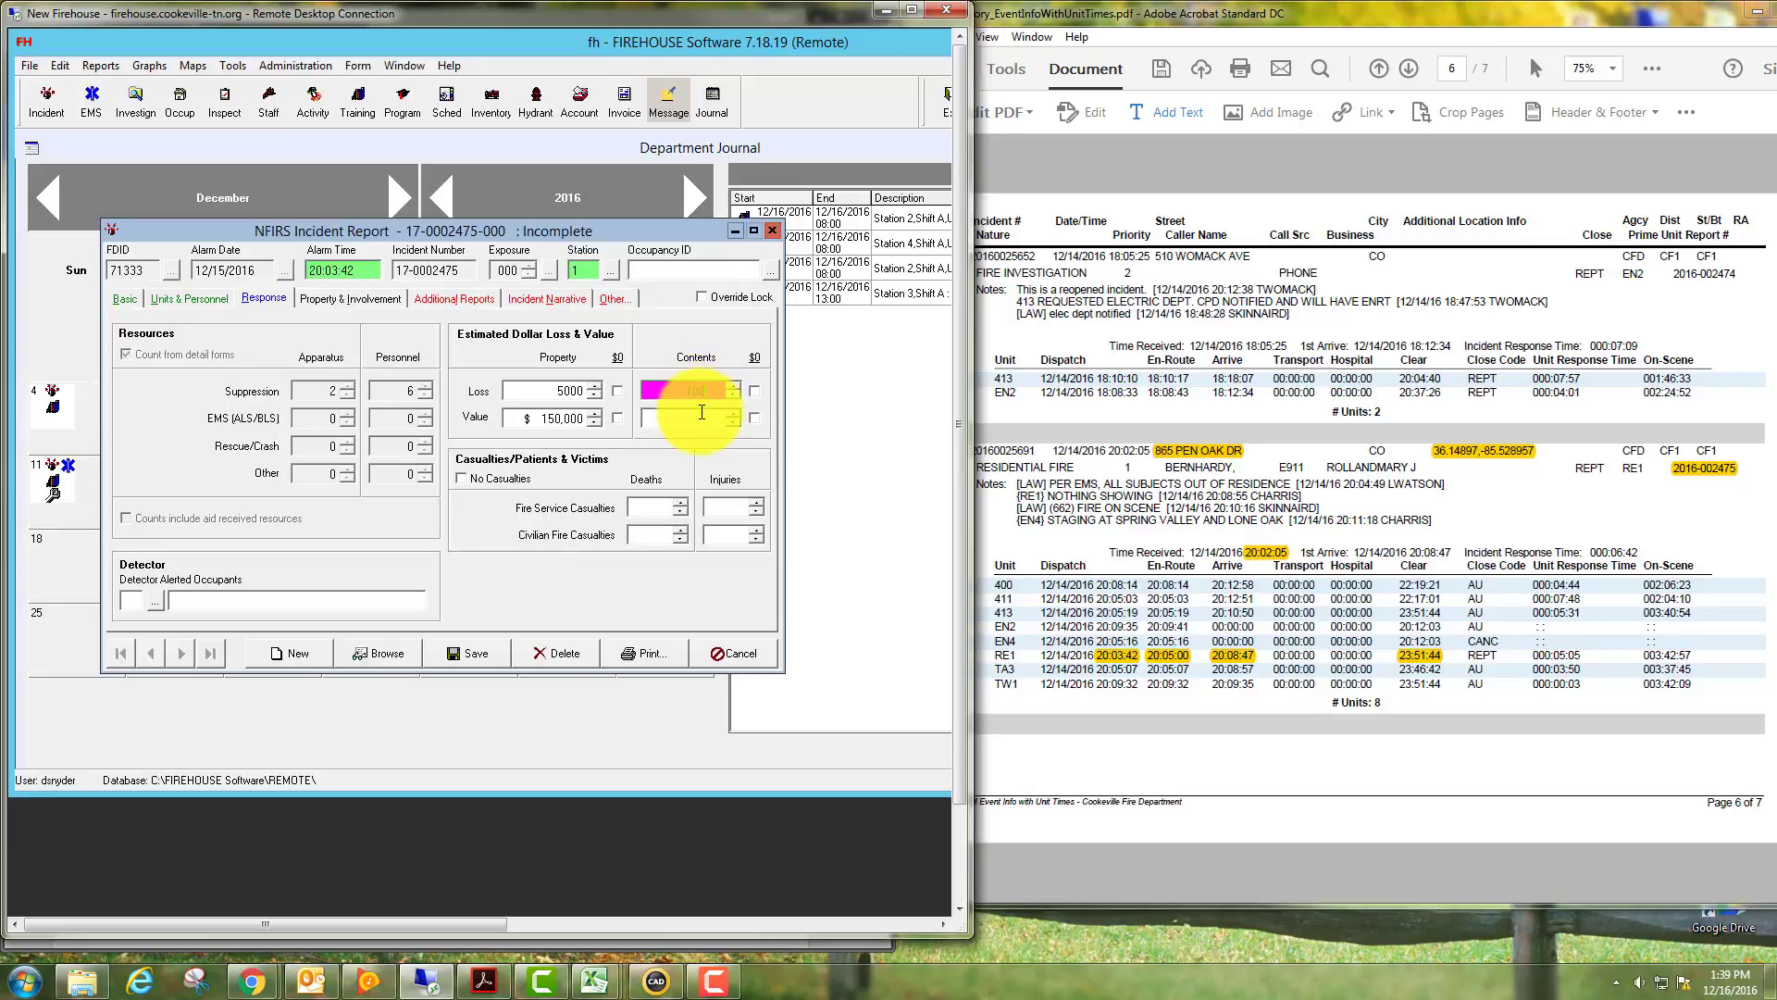
left_click(701, 417)
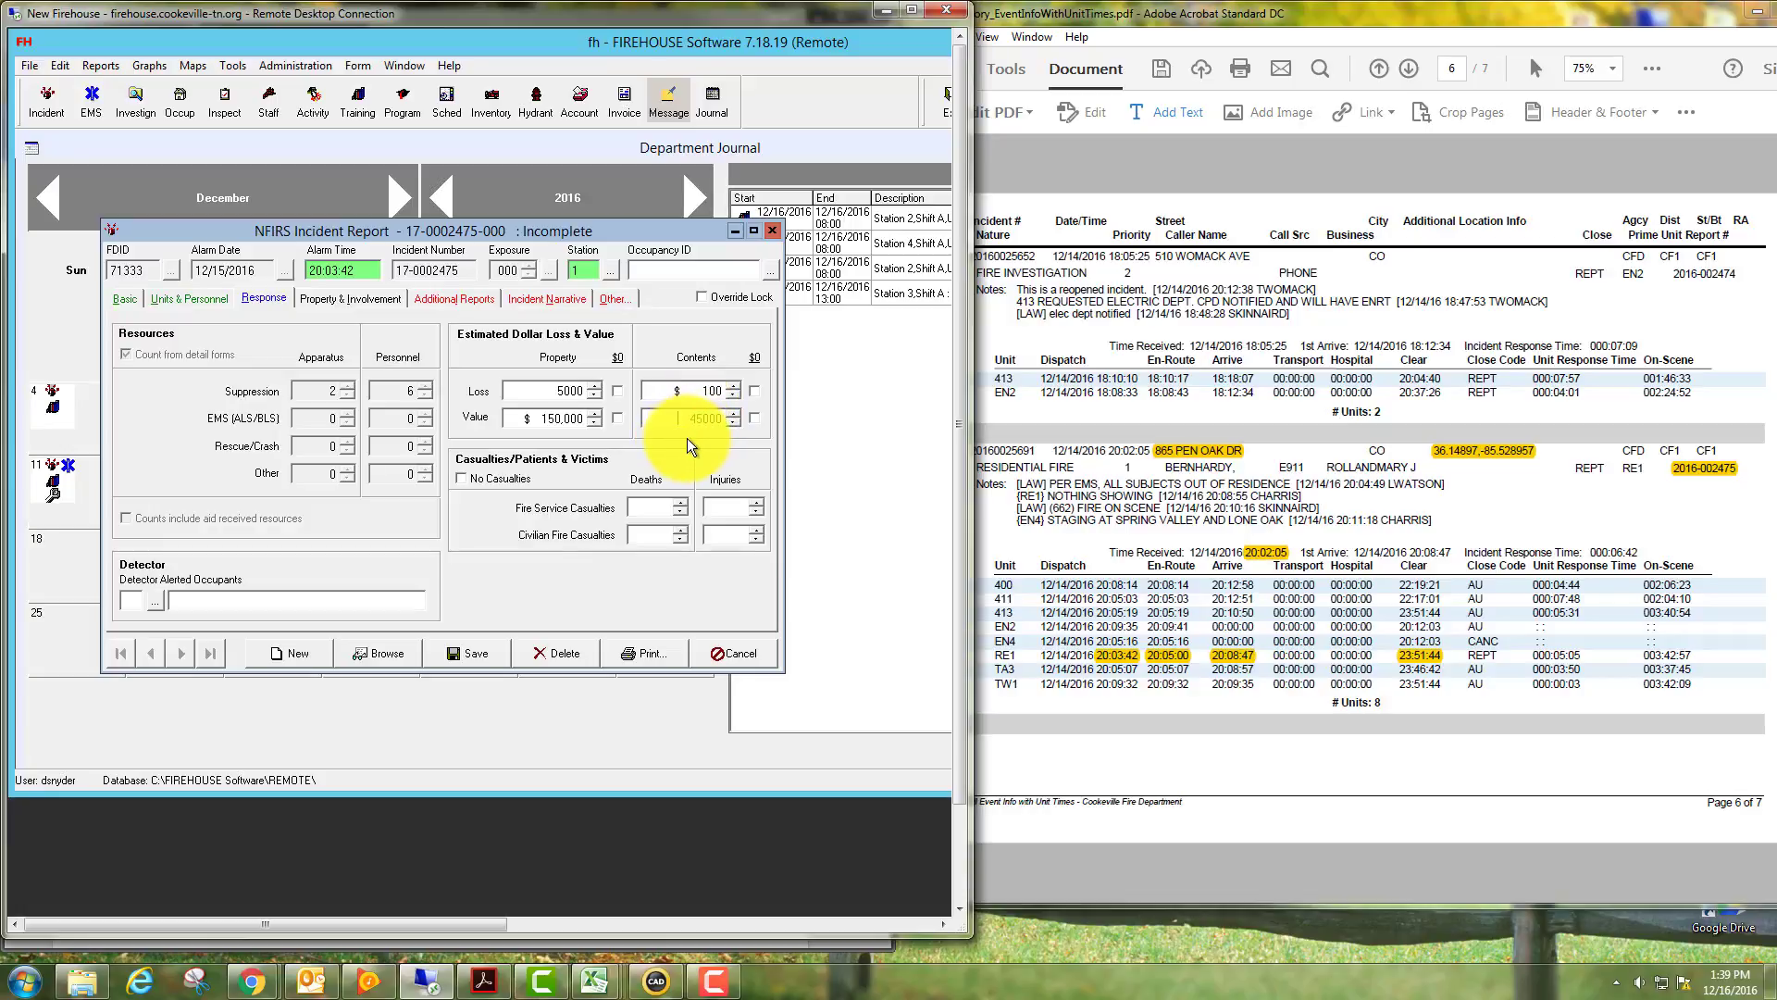
Mark No Casualties and bring up the Detector Alerted Occupants code list.
left_click(460, 479)
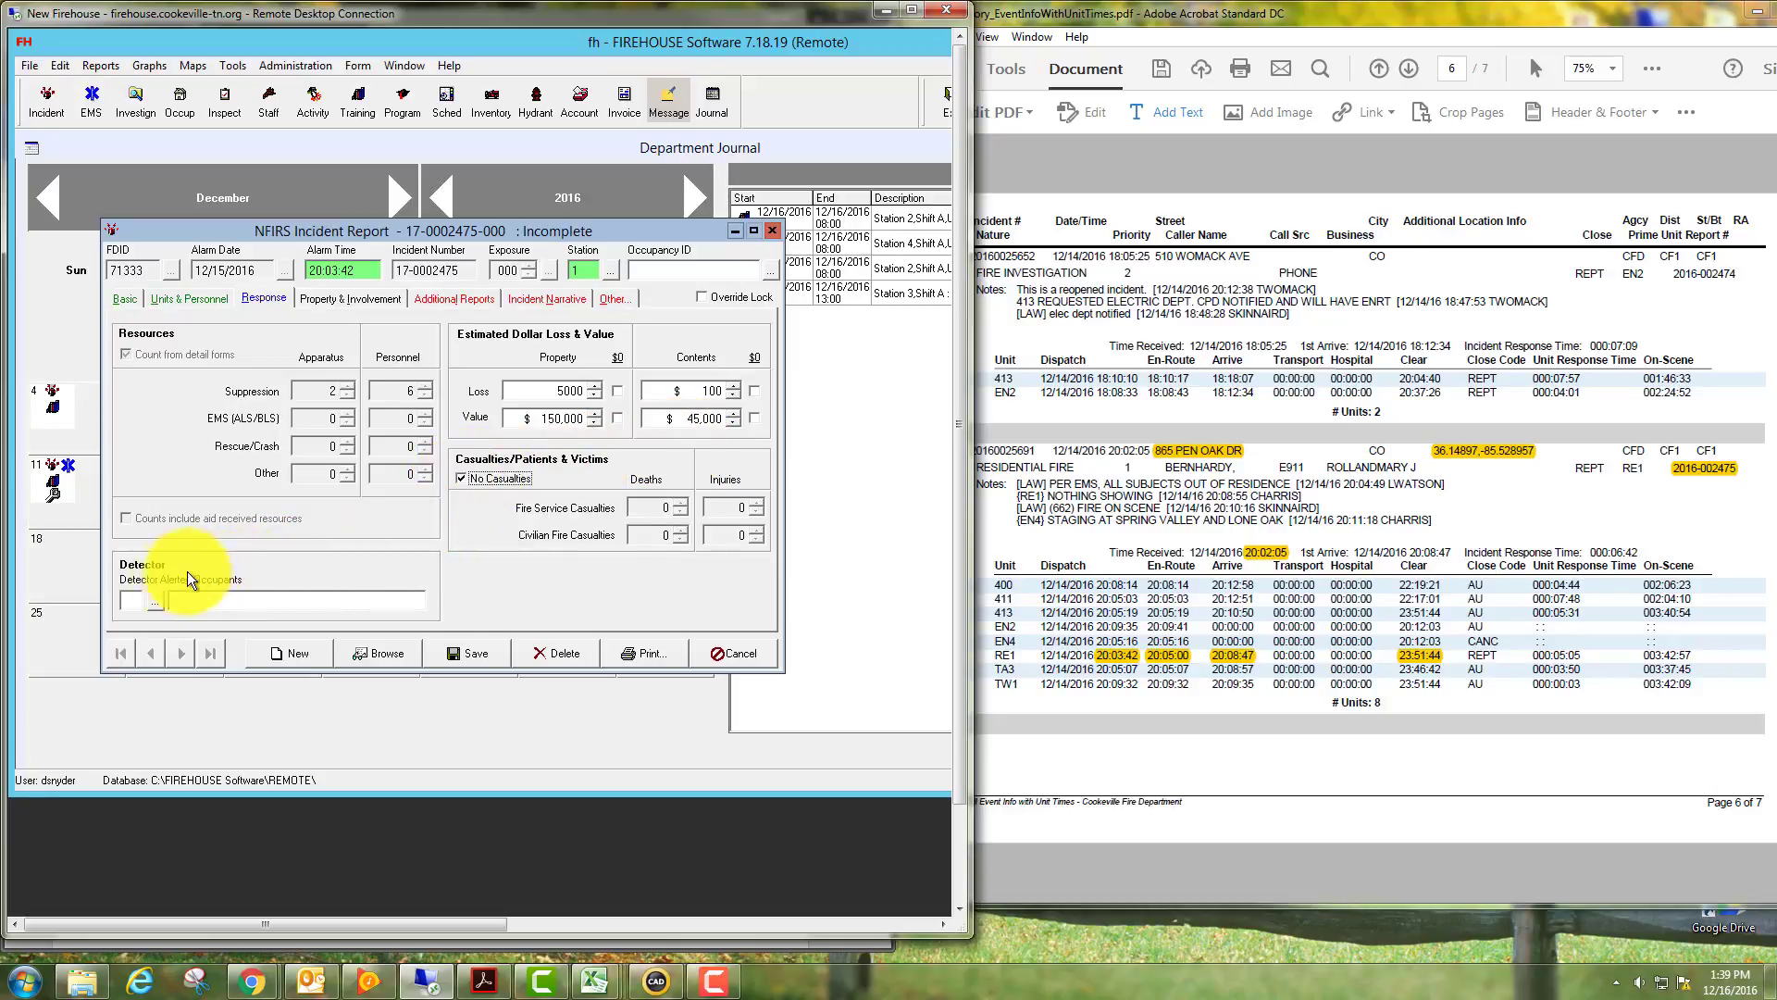
left_click(157, 599)
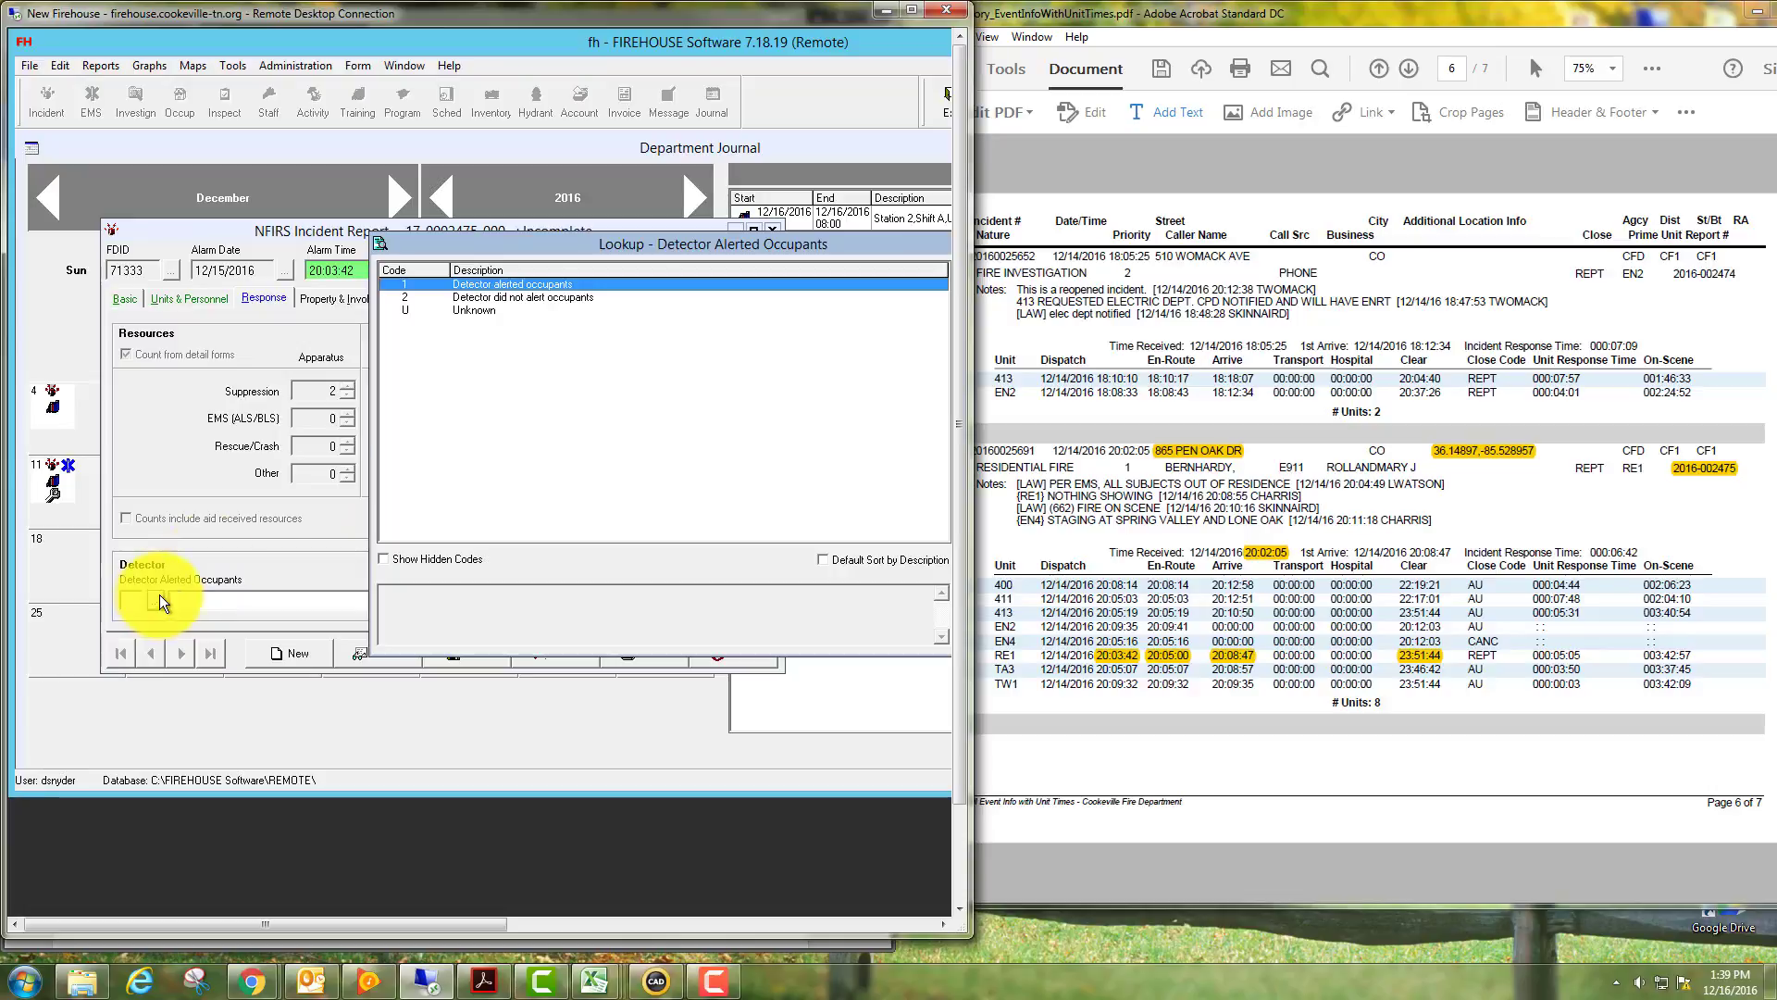
left_click_drag(527, 240, 361, 236)
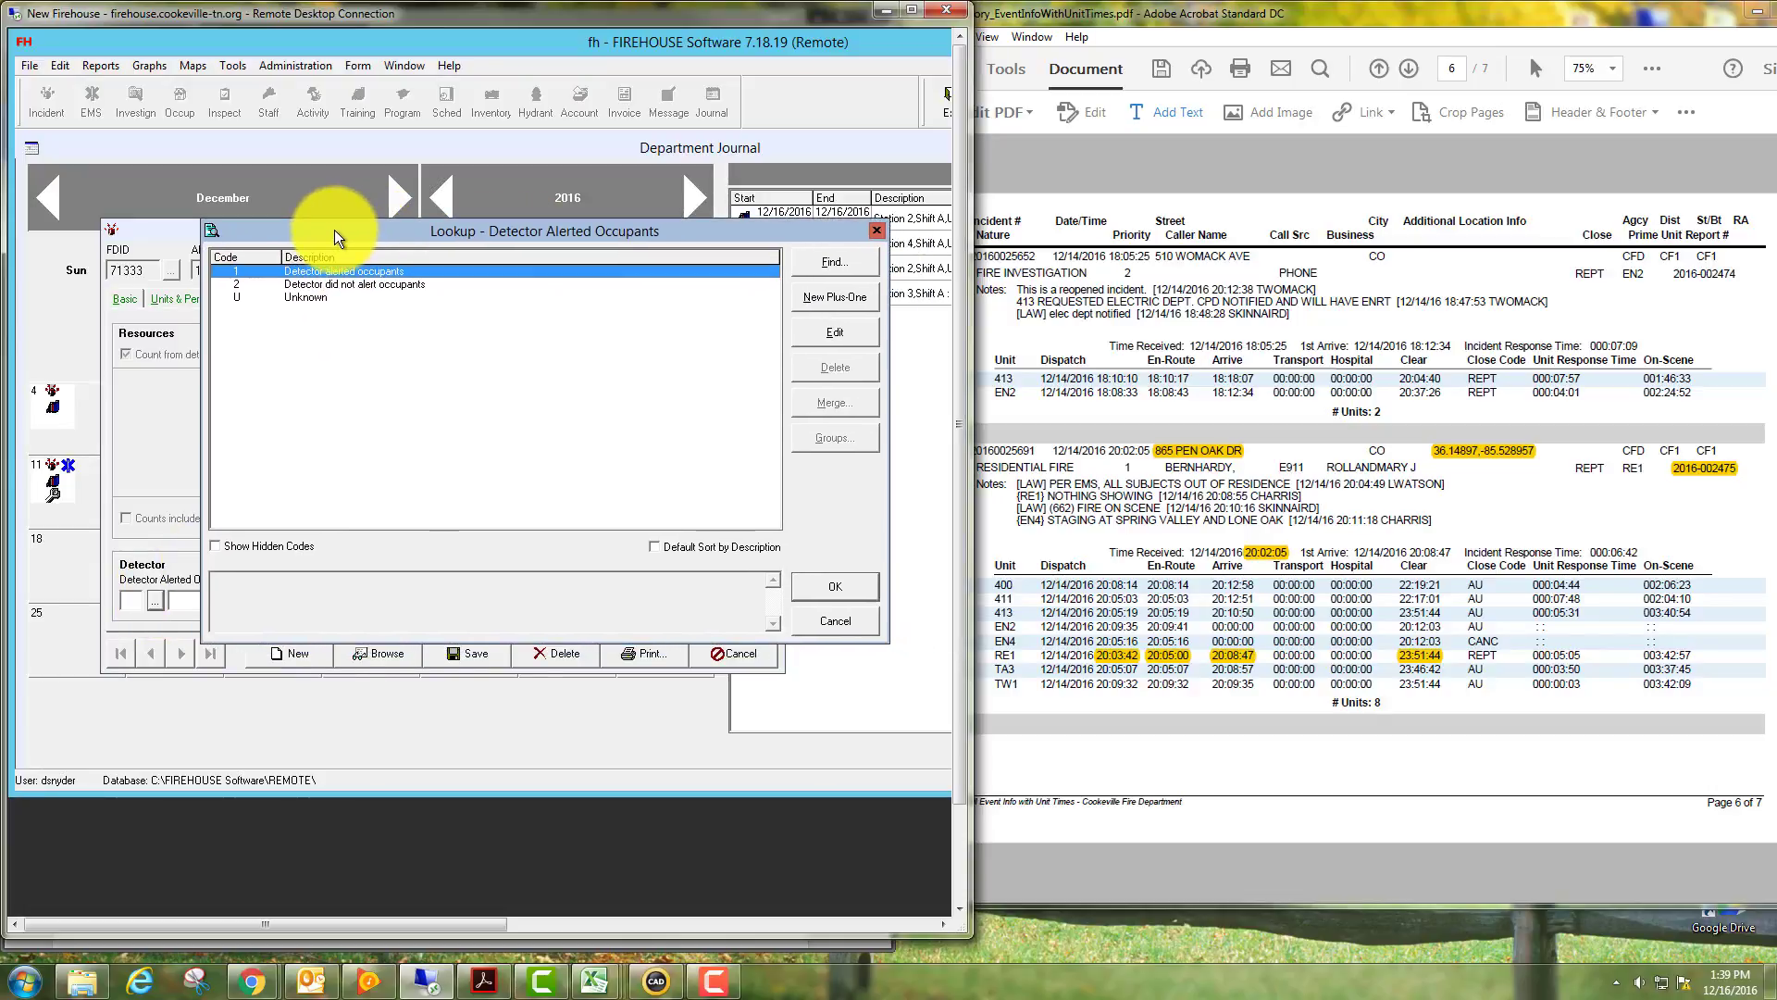
Record detector code 1 alerted occupants, HazMat release N None, and mixed use NN Not mixed use.
double_click(303, 272)
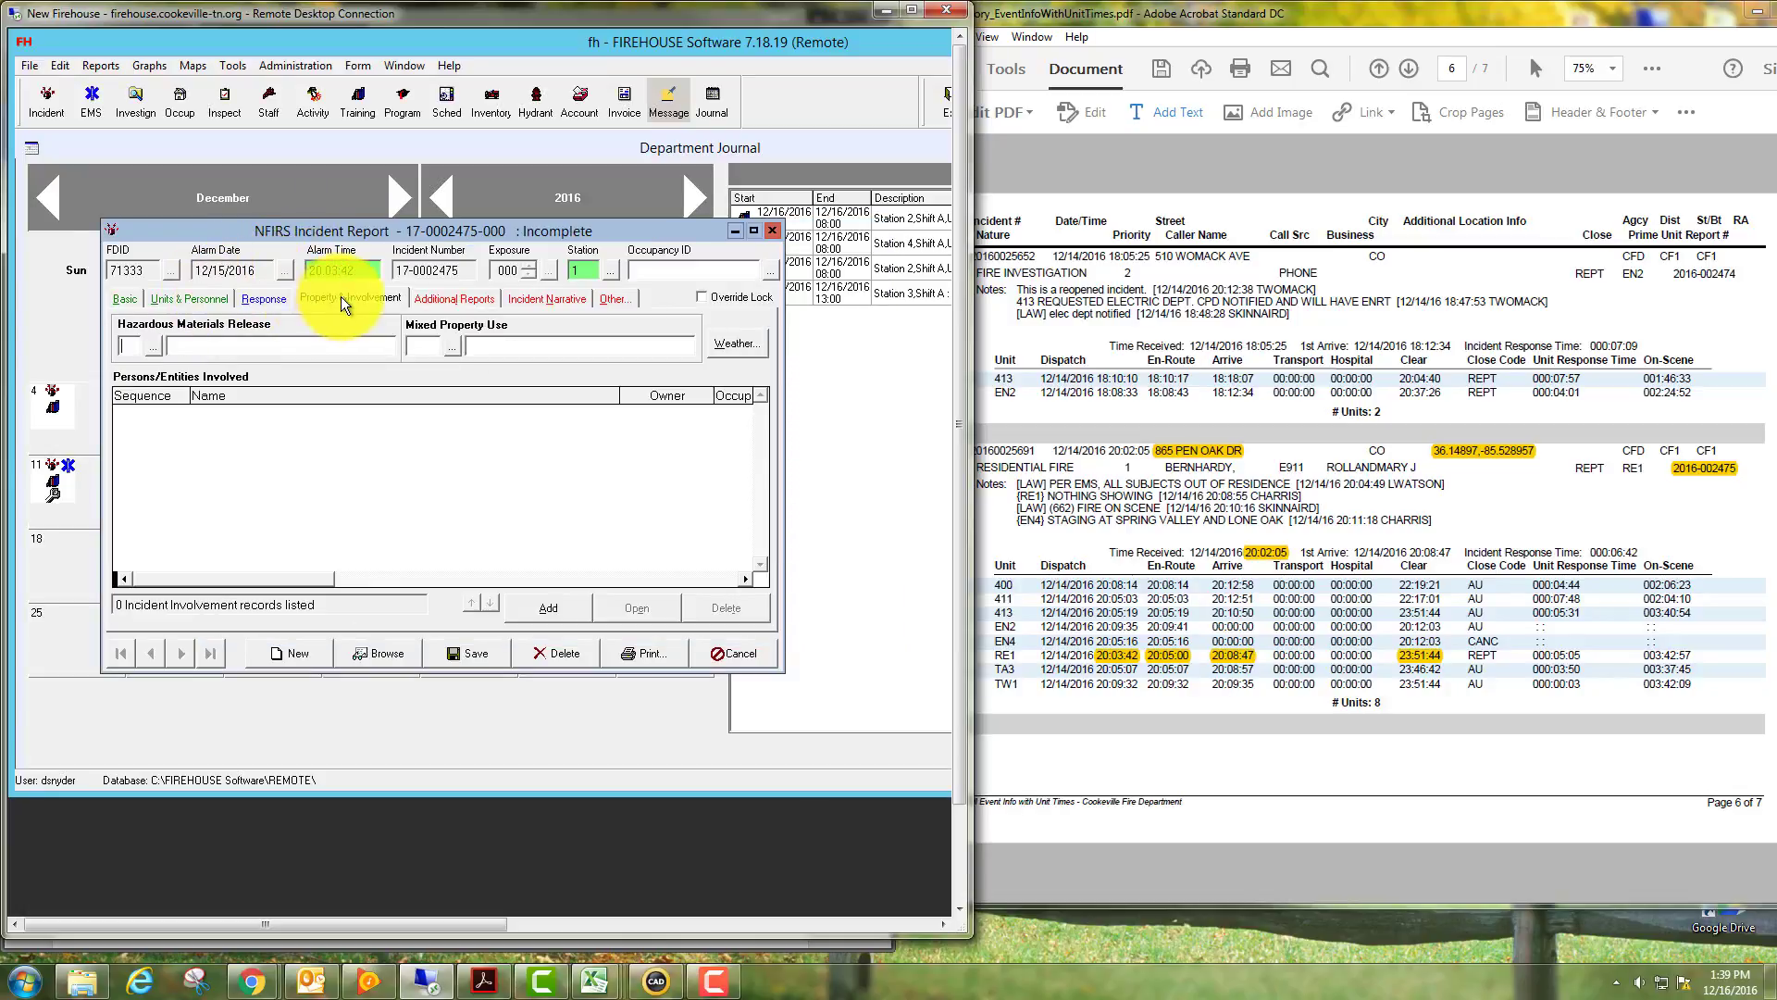
double_click(153, 344)
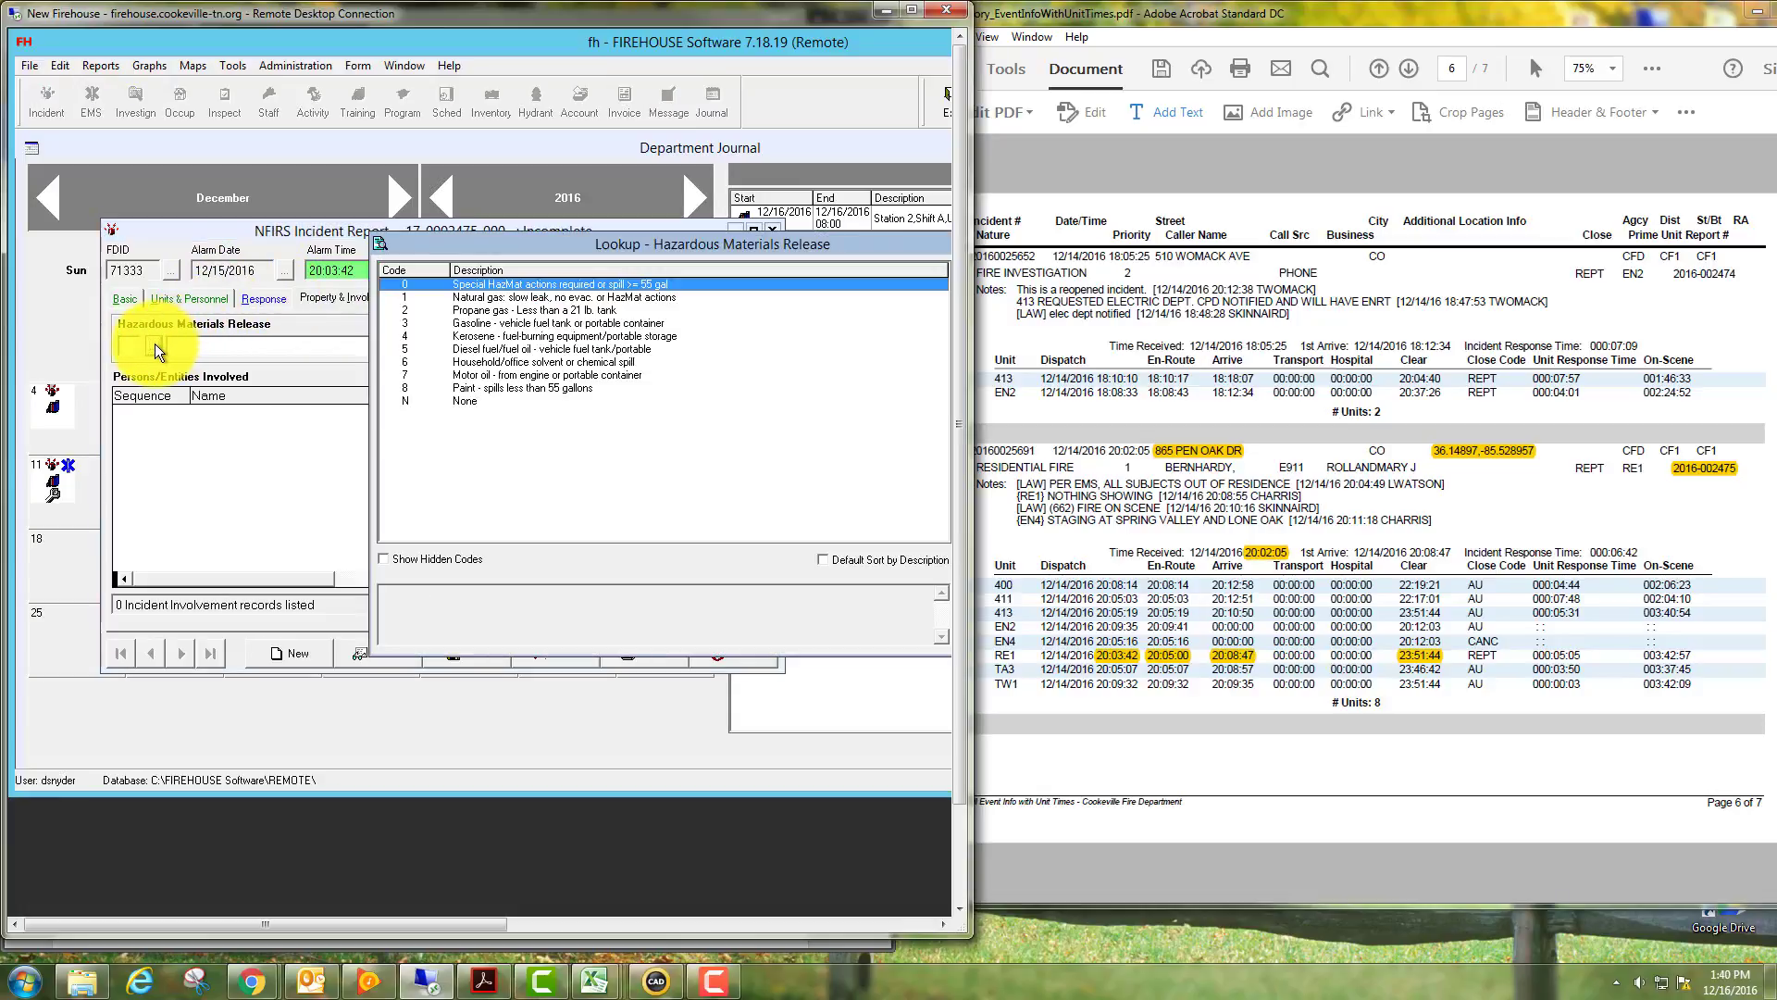
double_click(460, 401)
double_click(452, 346)
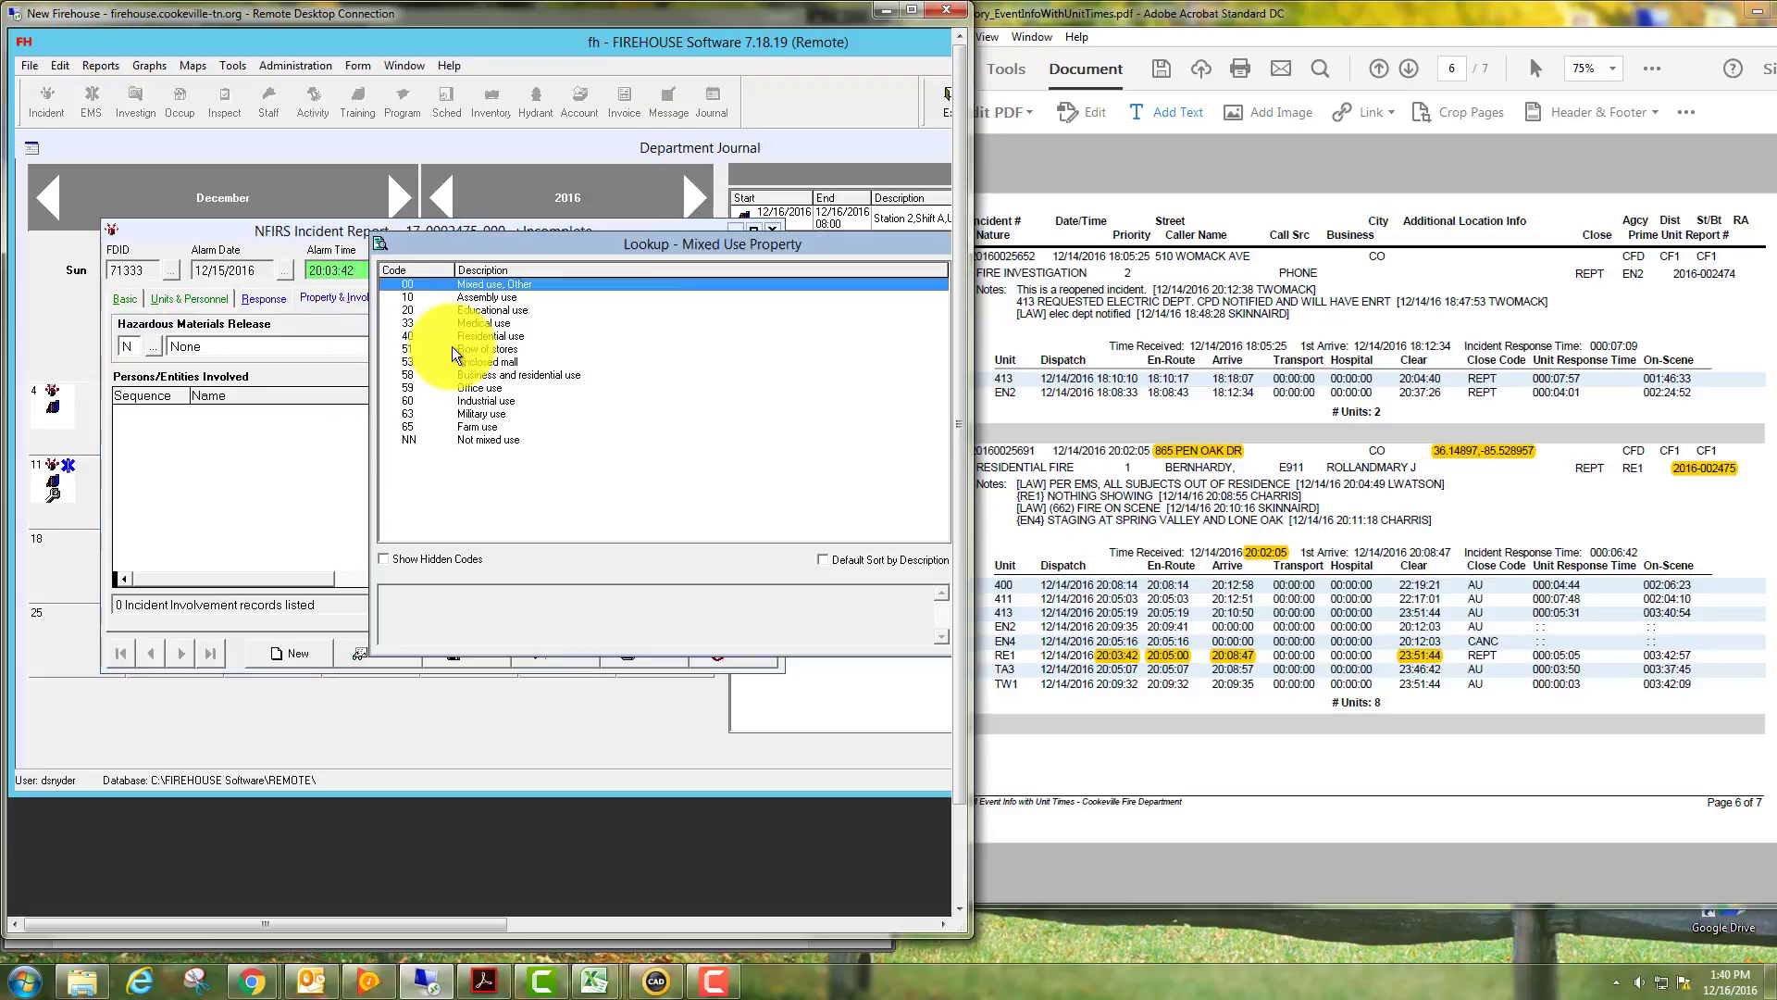
double_click(472, 439)
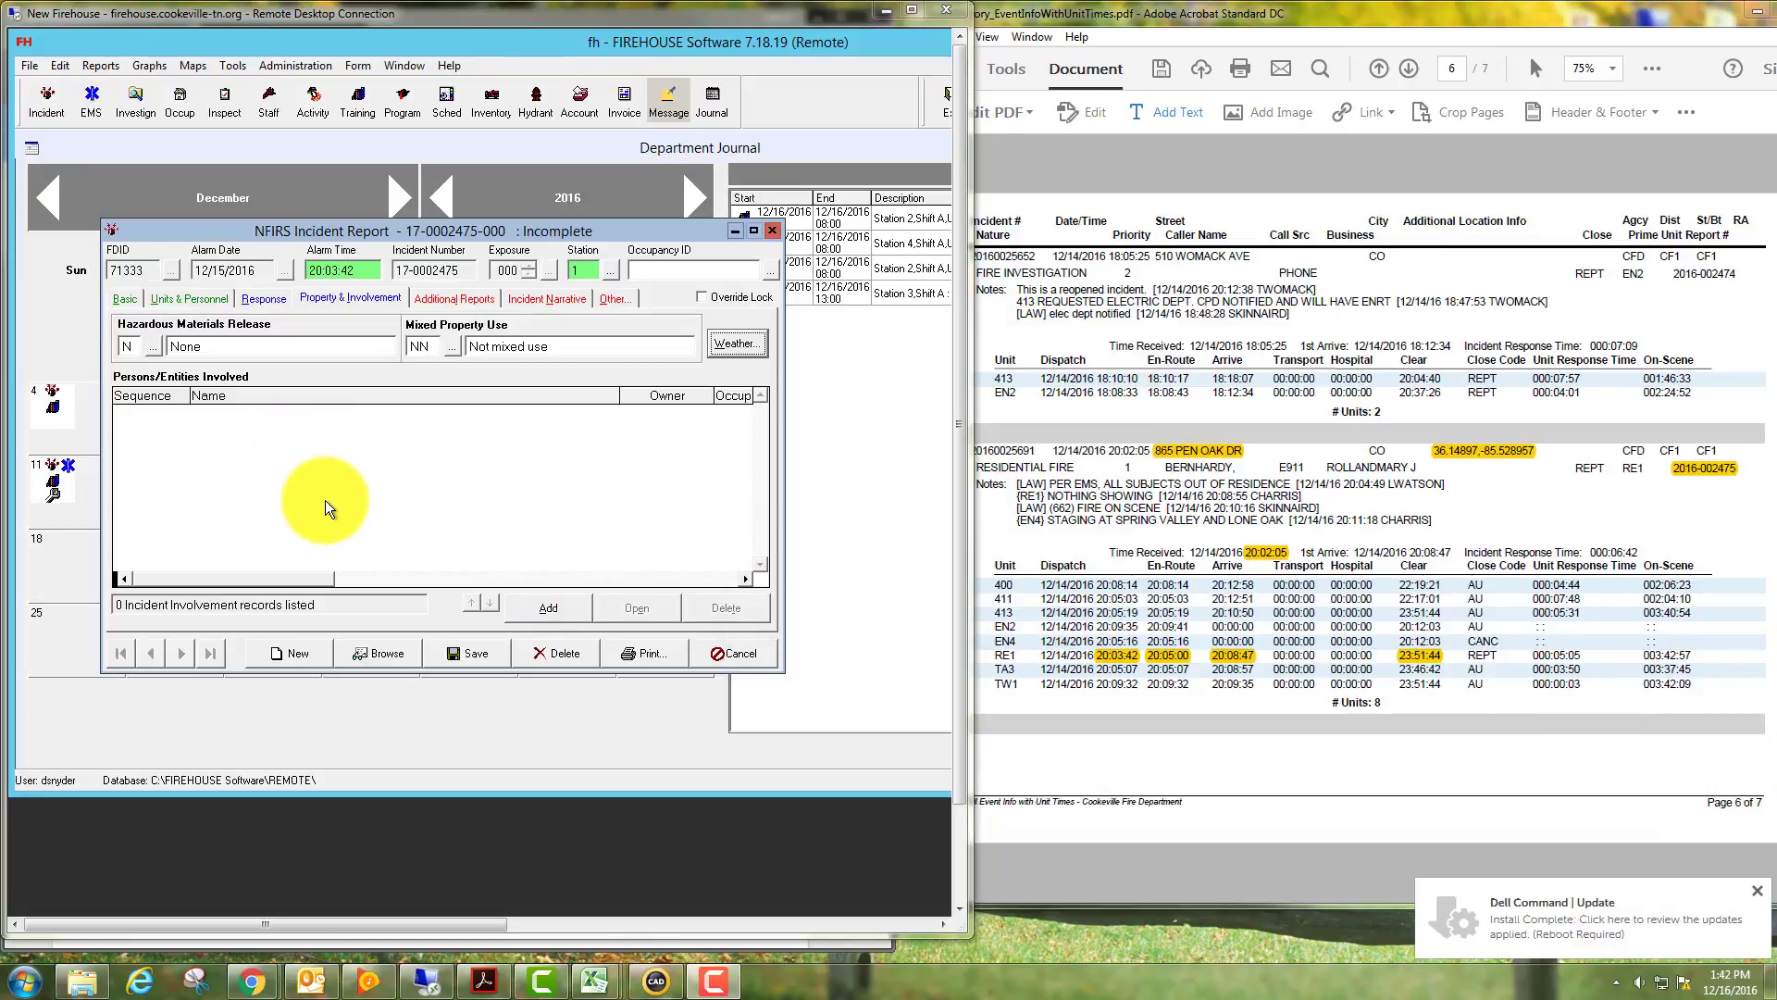
left_click(548, 609)
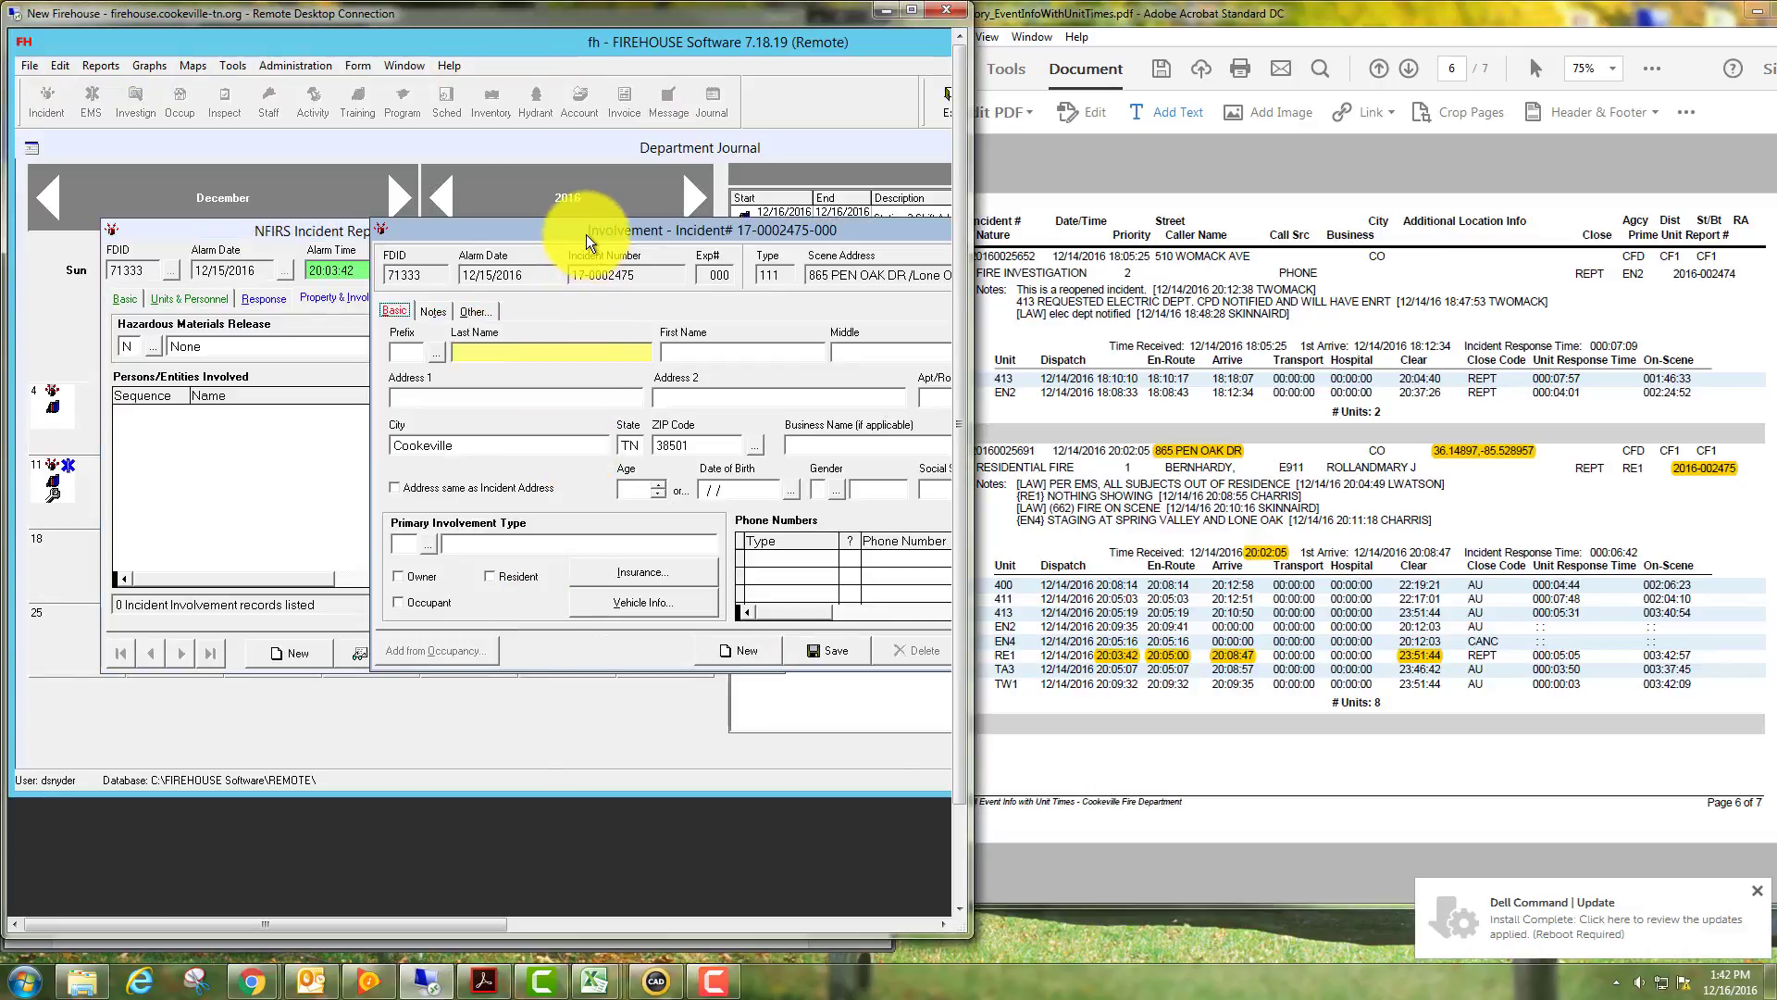
Enter the person's last name, fill from the matching earlier record, and set involvement OO Occupant/Owner.
left_click_drag(587, 228, 390, 224)
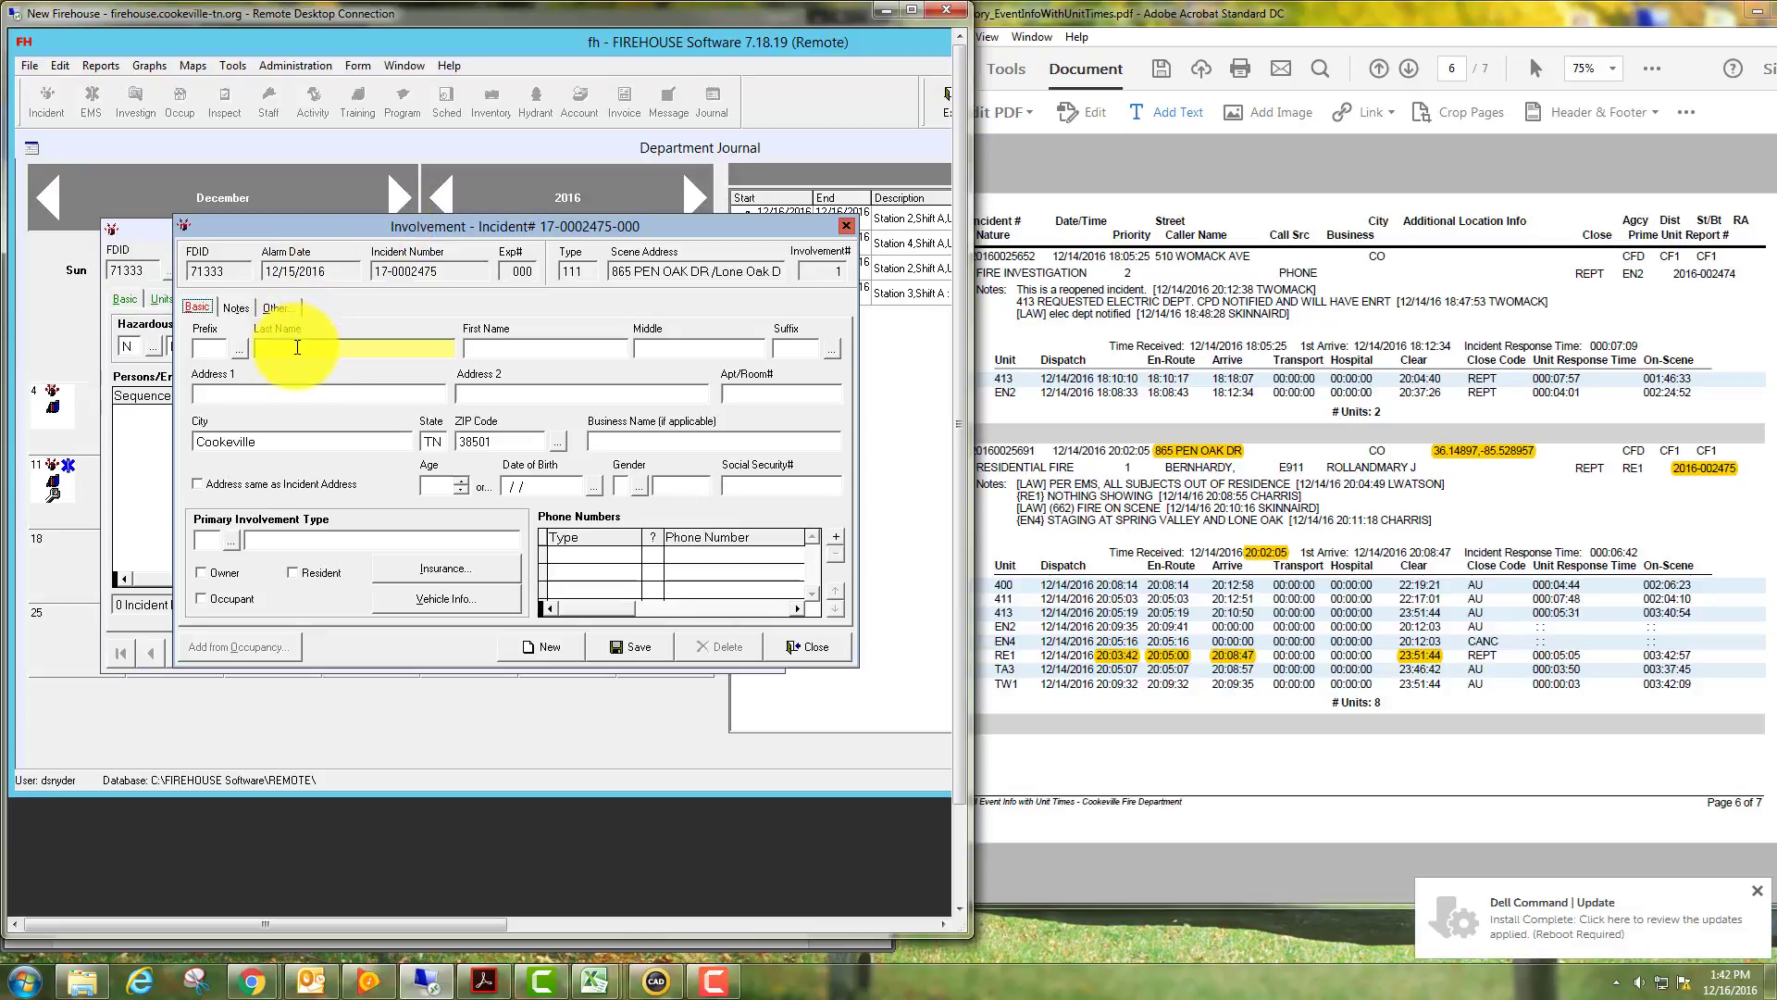
left_click(298, 347)
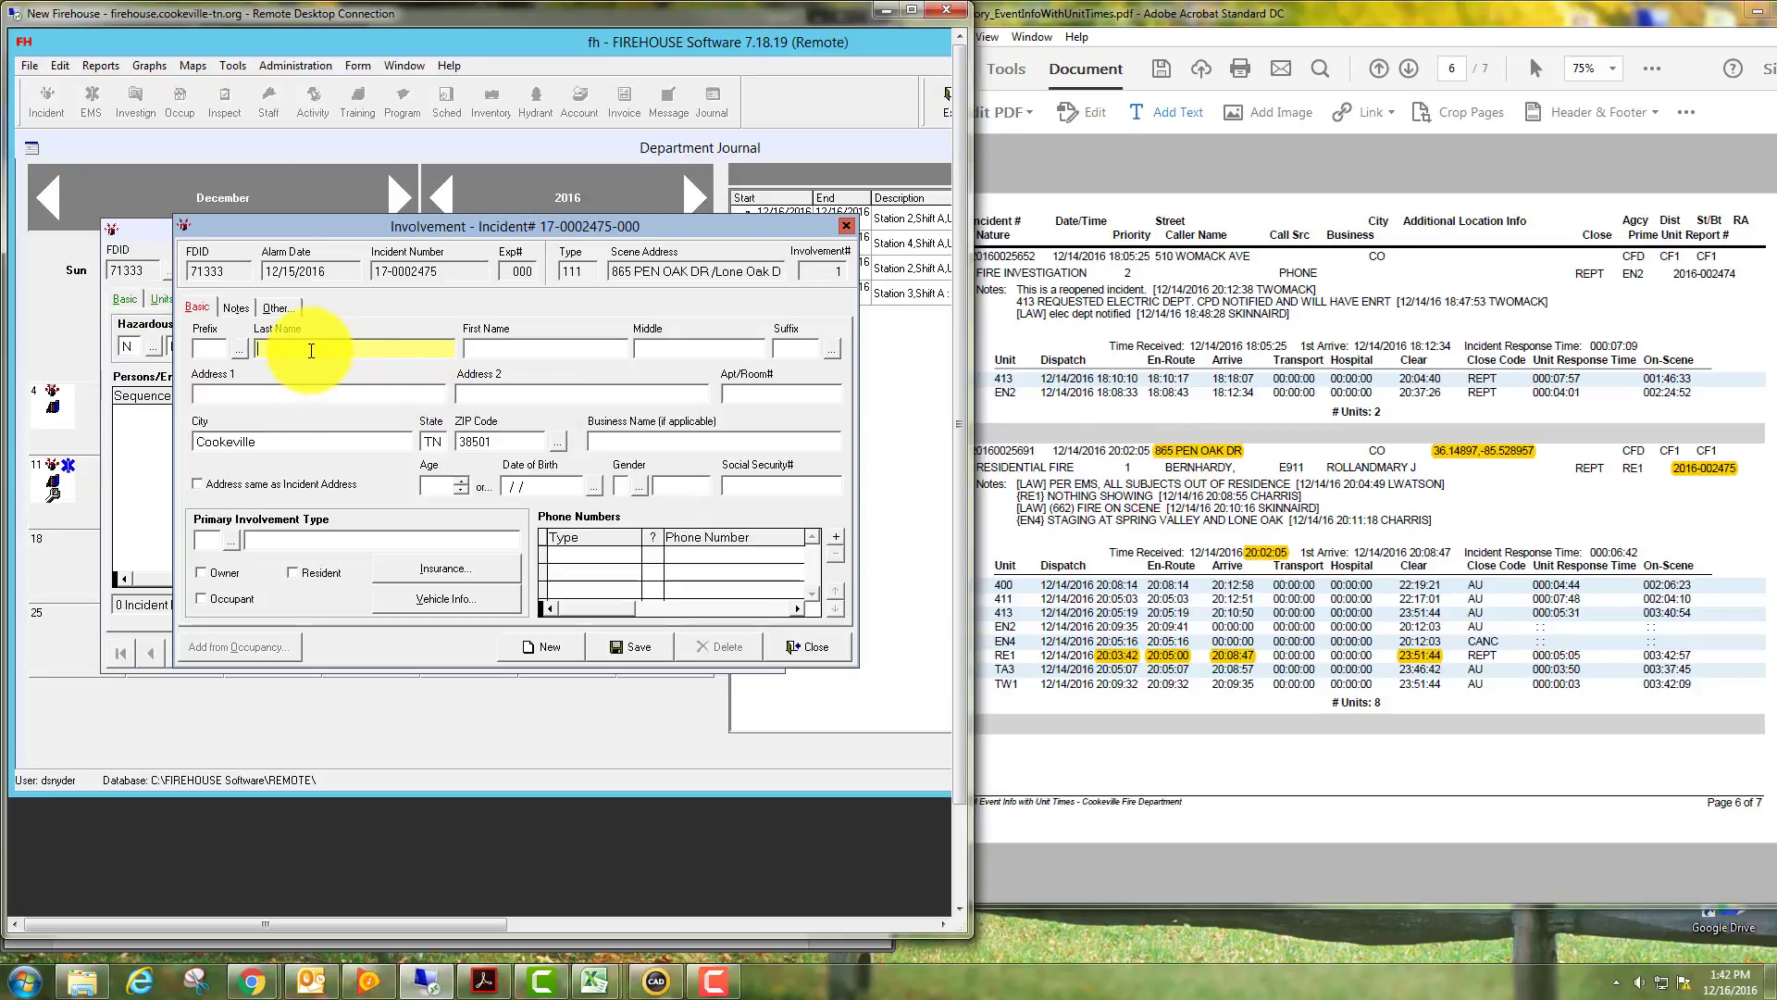
type("Bernhardy")
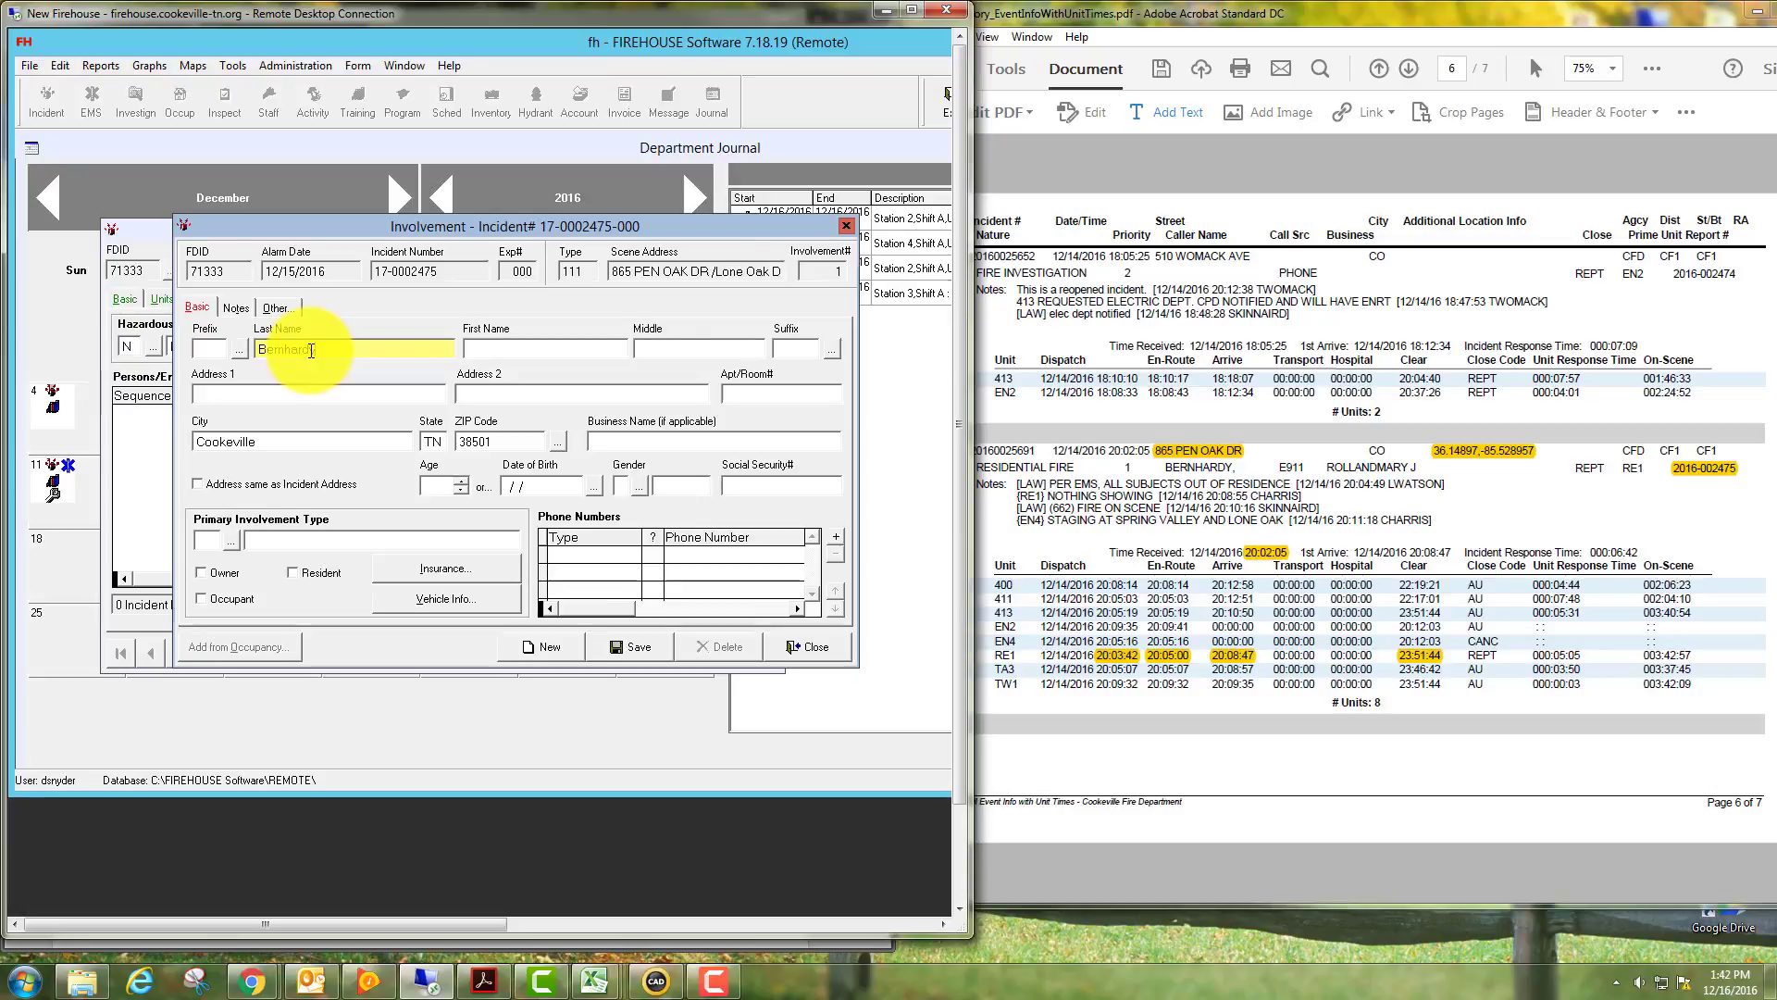
key("Tab")
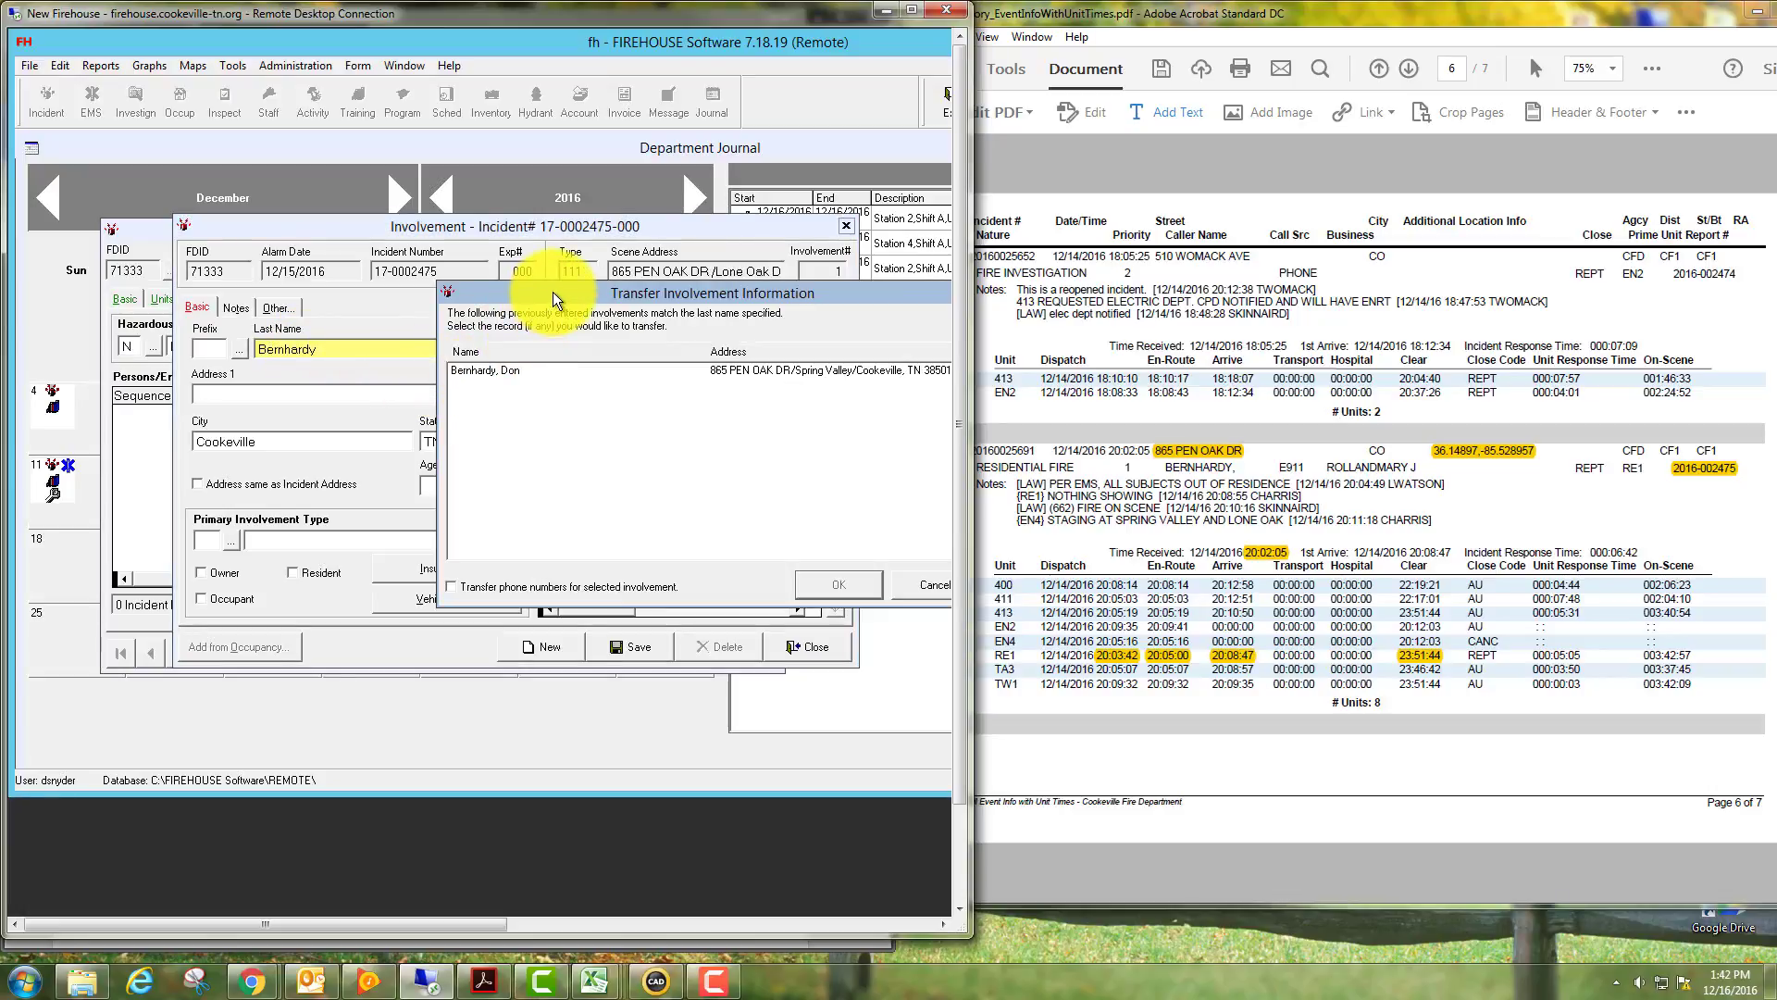
left_click_drag(554, 291, 459, 273)
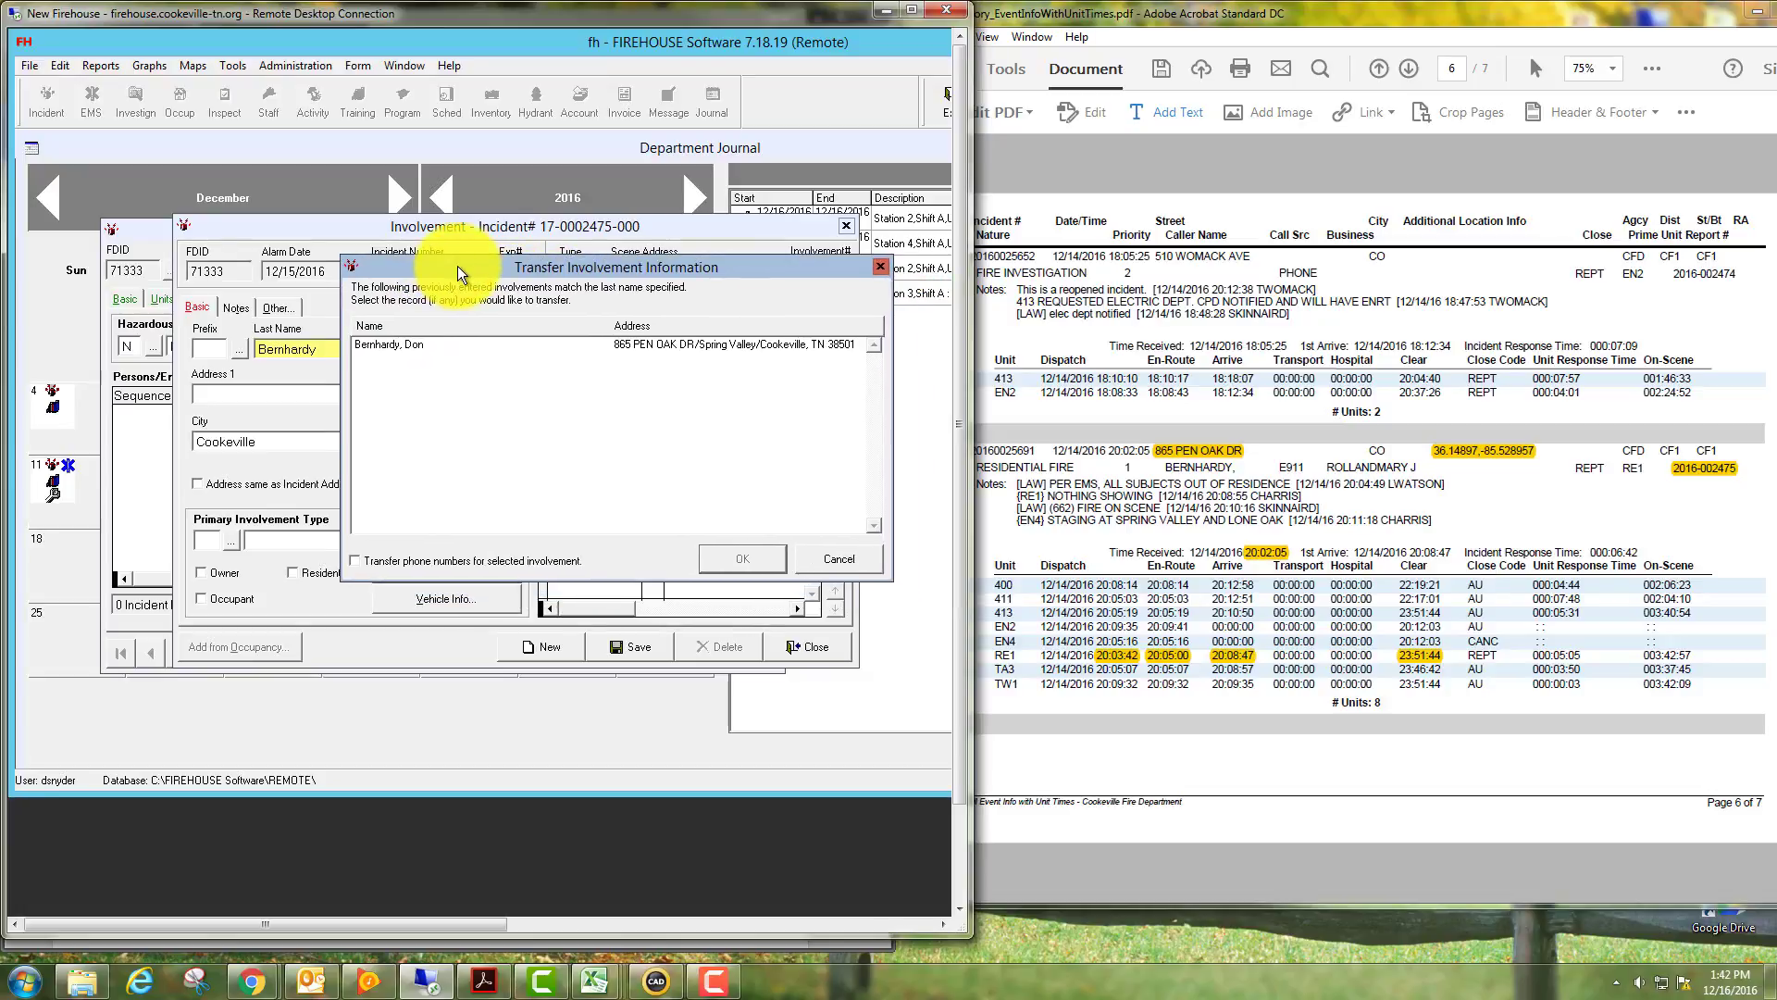
double_click(403, 342)
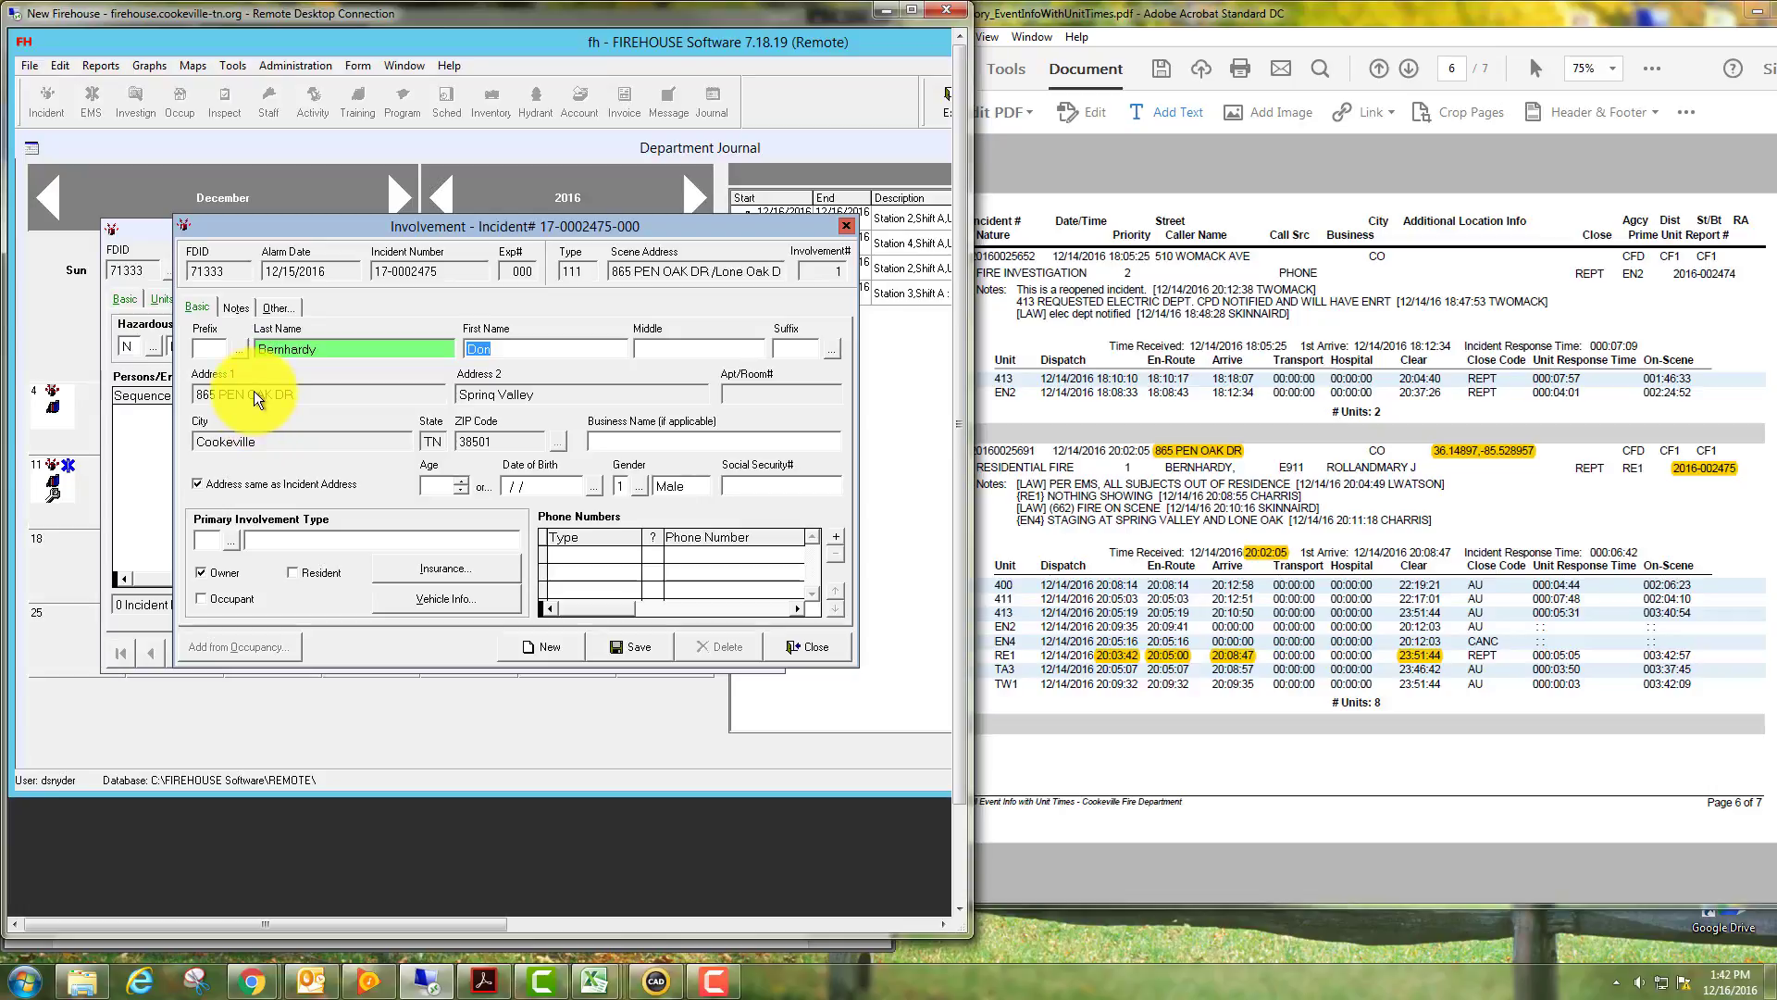
left_click(225, 538)
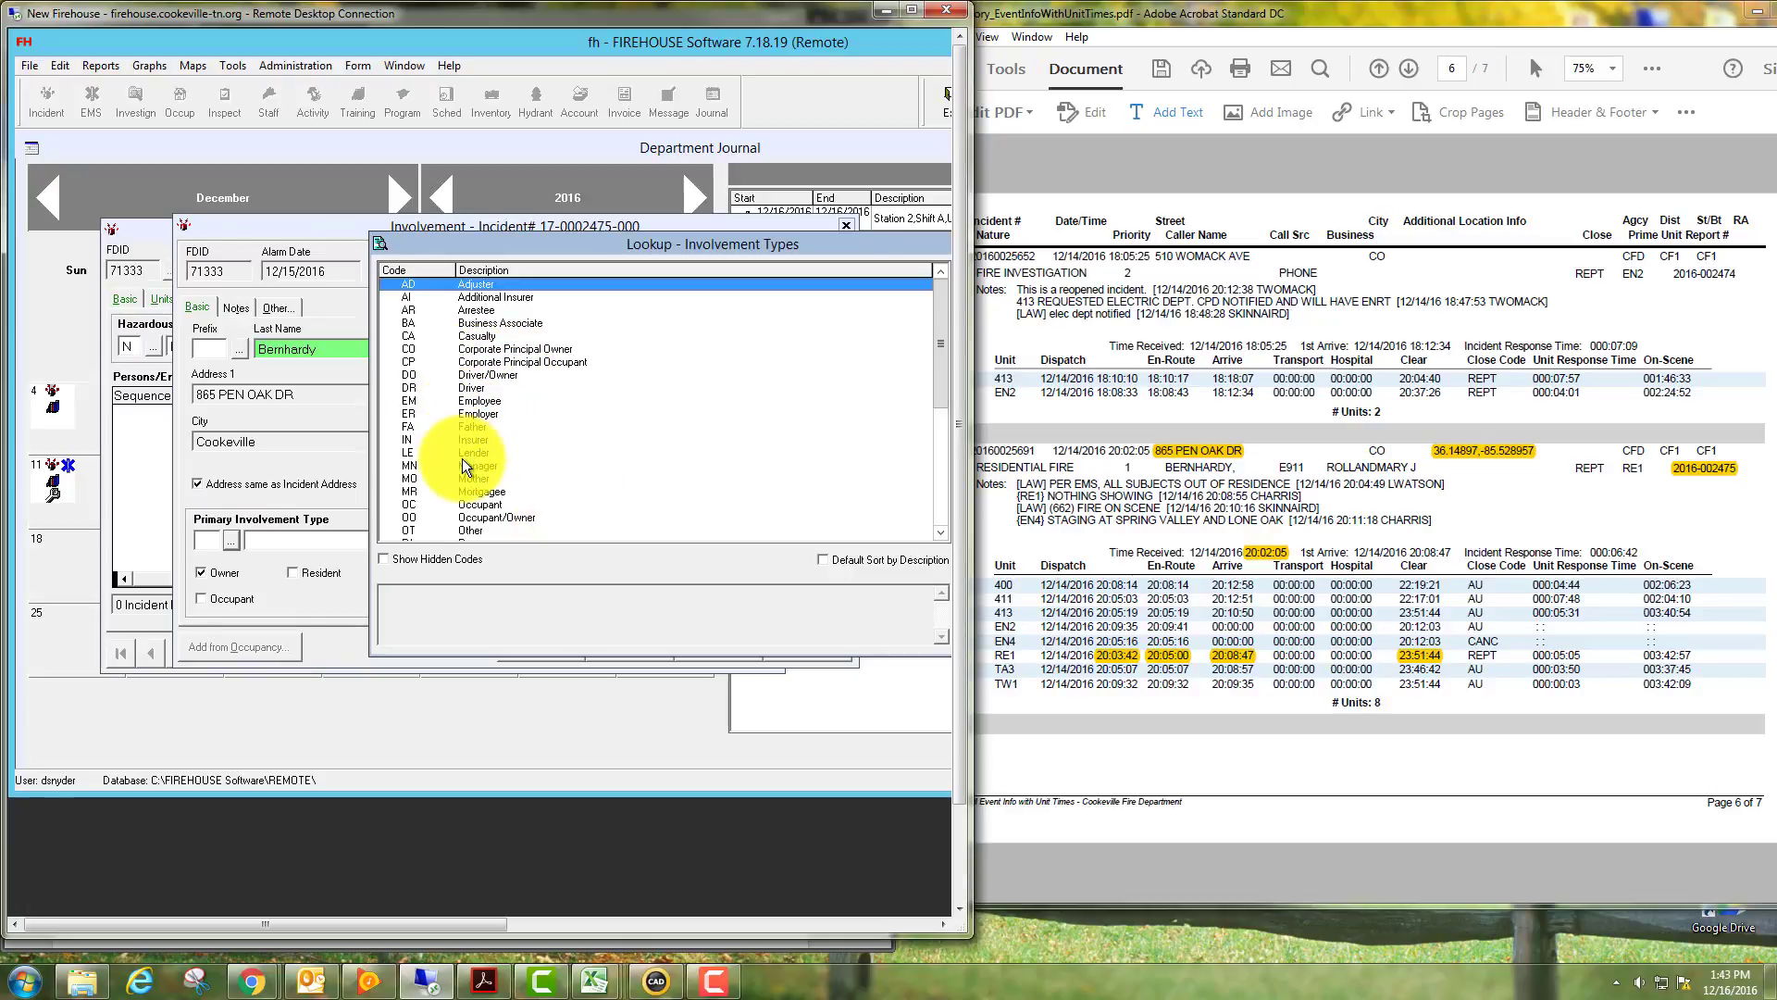
double_click(481, 519)
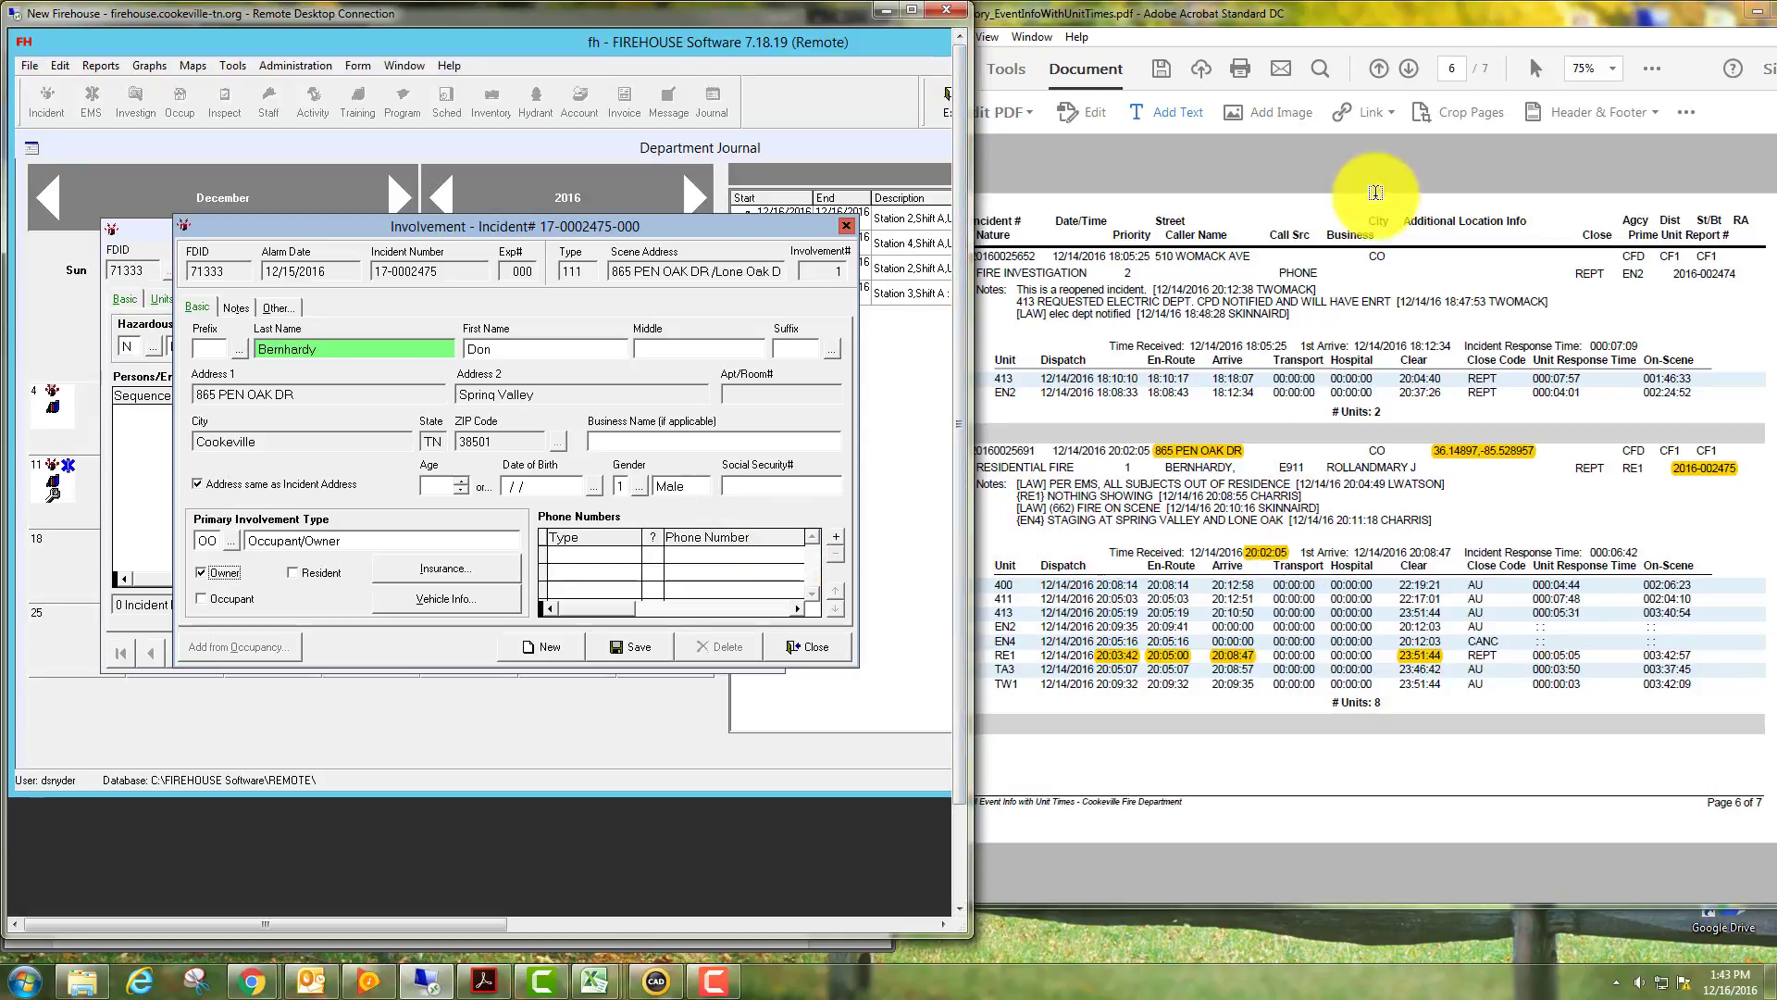
Add the occupant/owner's home phone number and save the involvement record.
left_click(1378, 138)
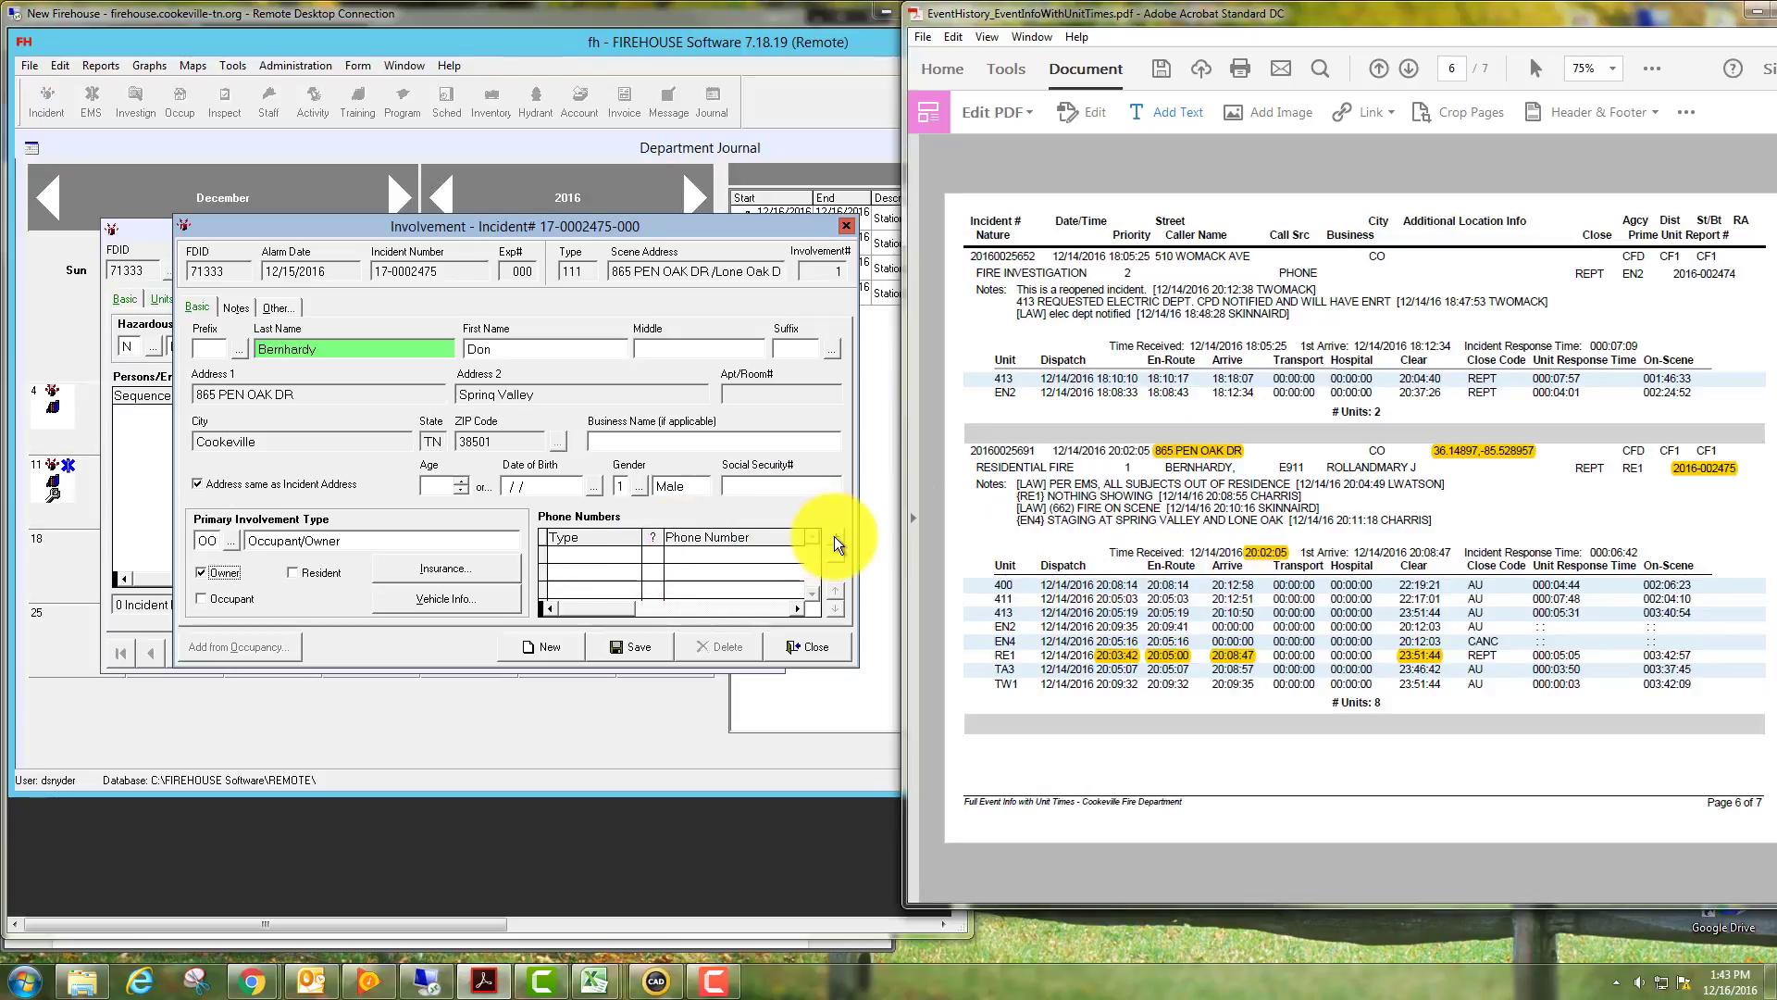
left_click(659, 555)
left_click(657, 555)
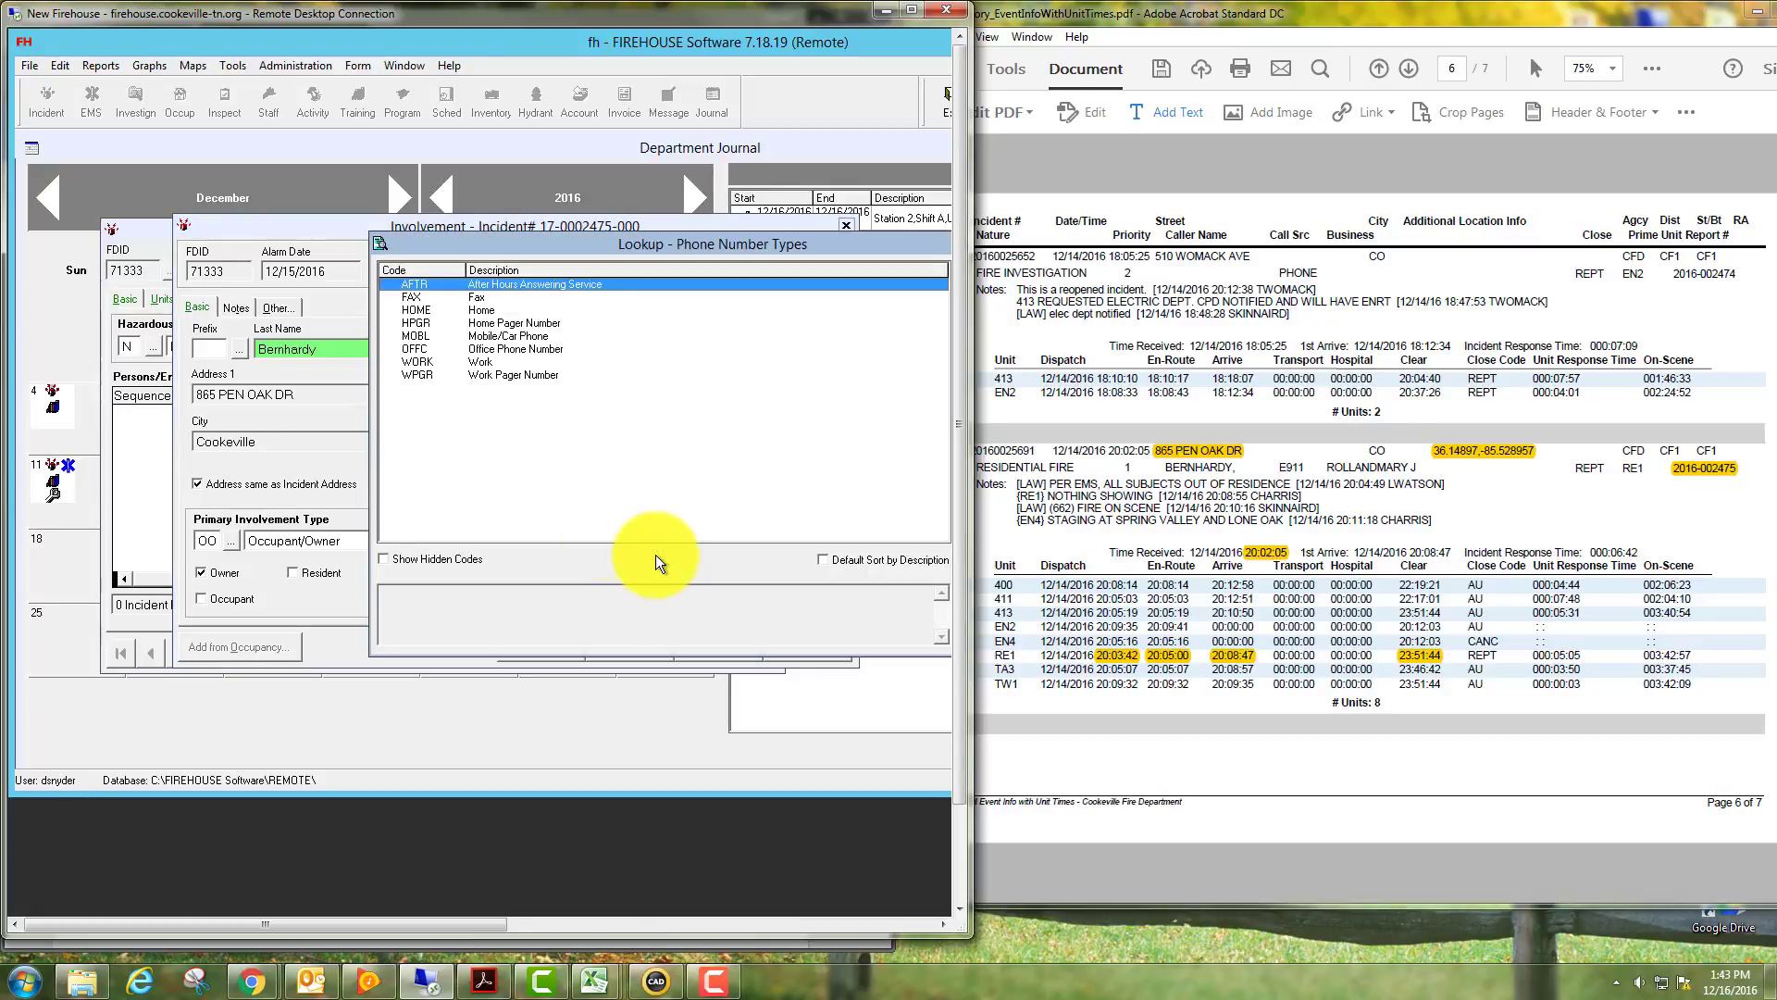
double_click(433, 311)
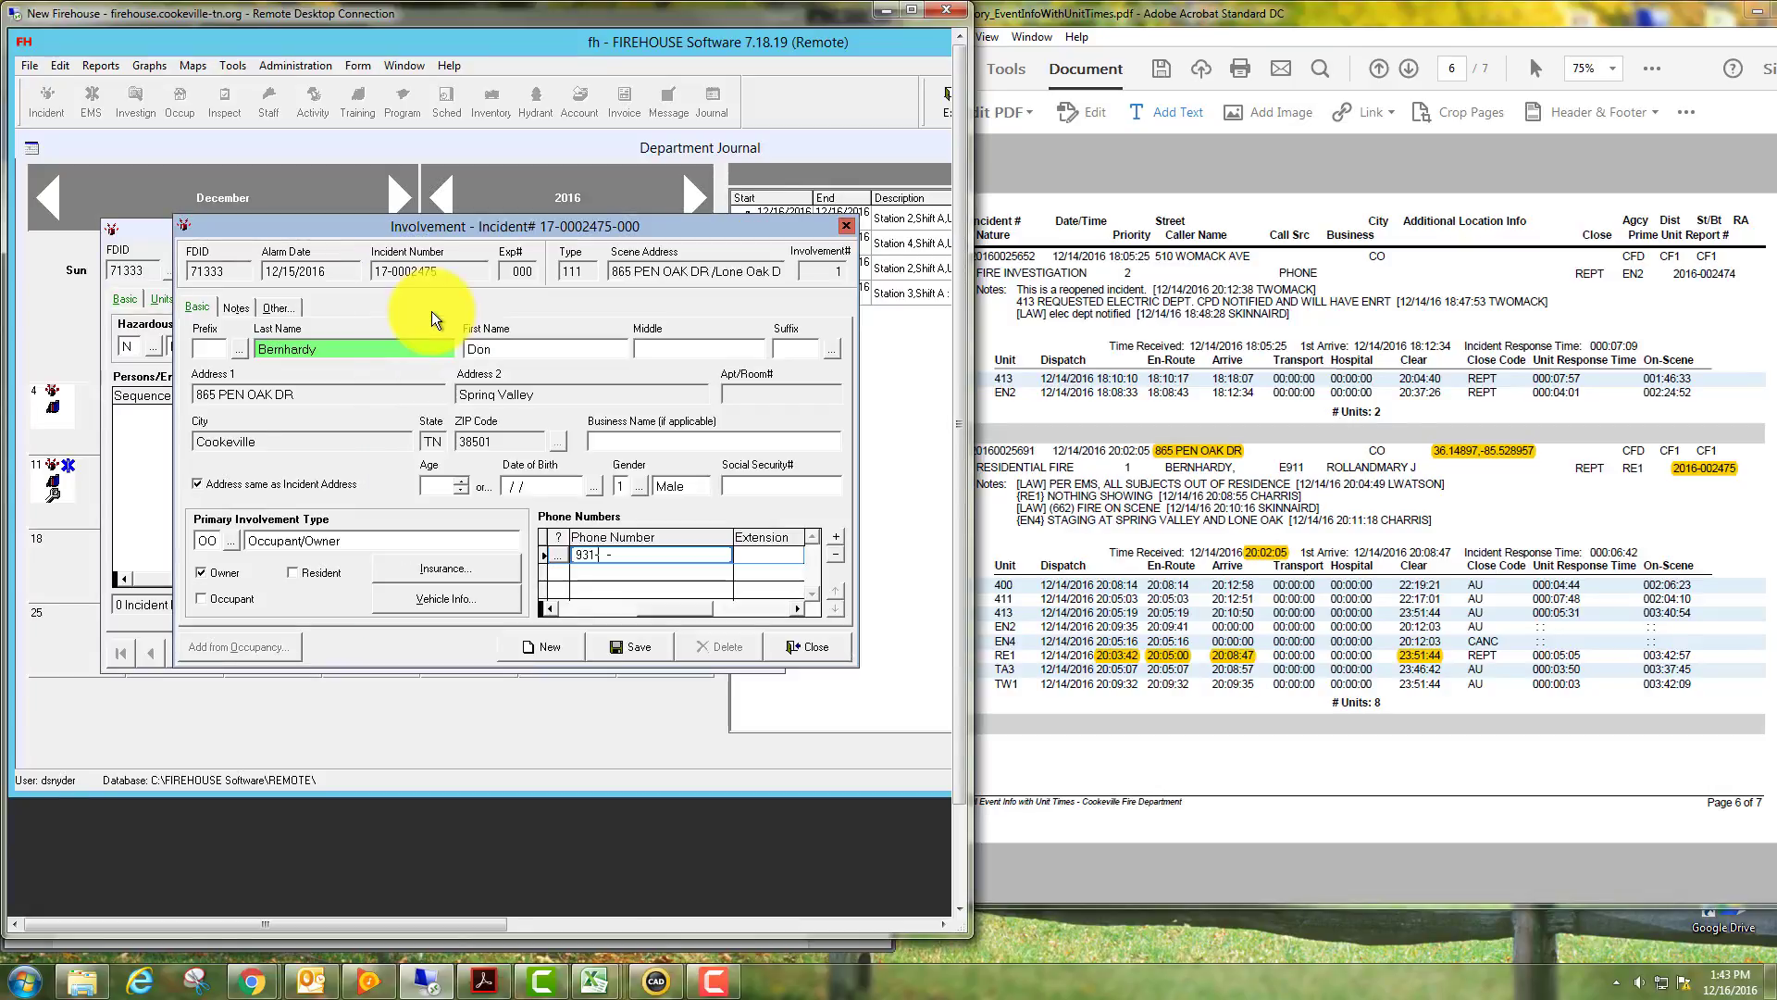
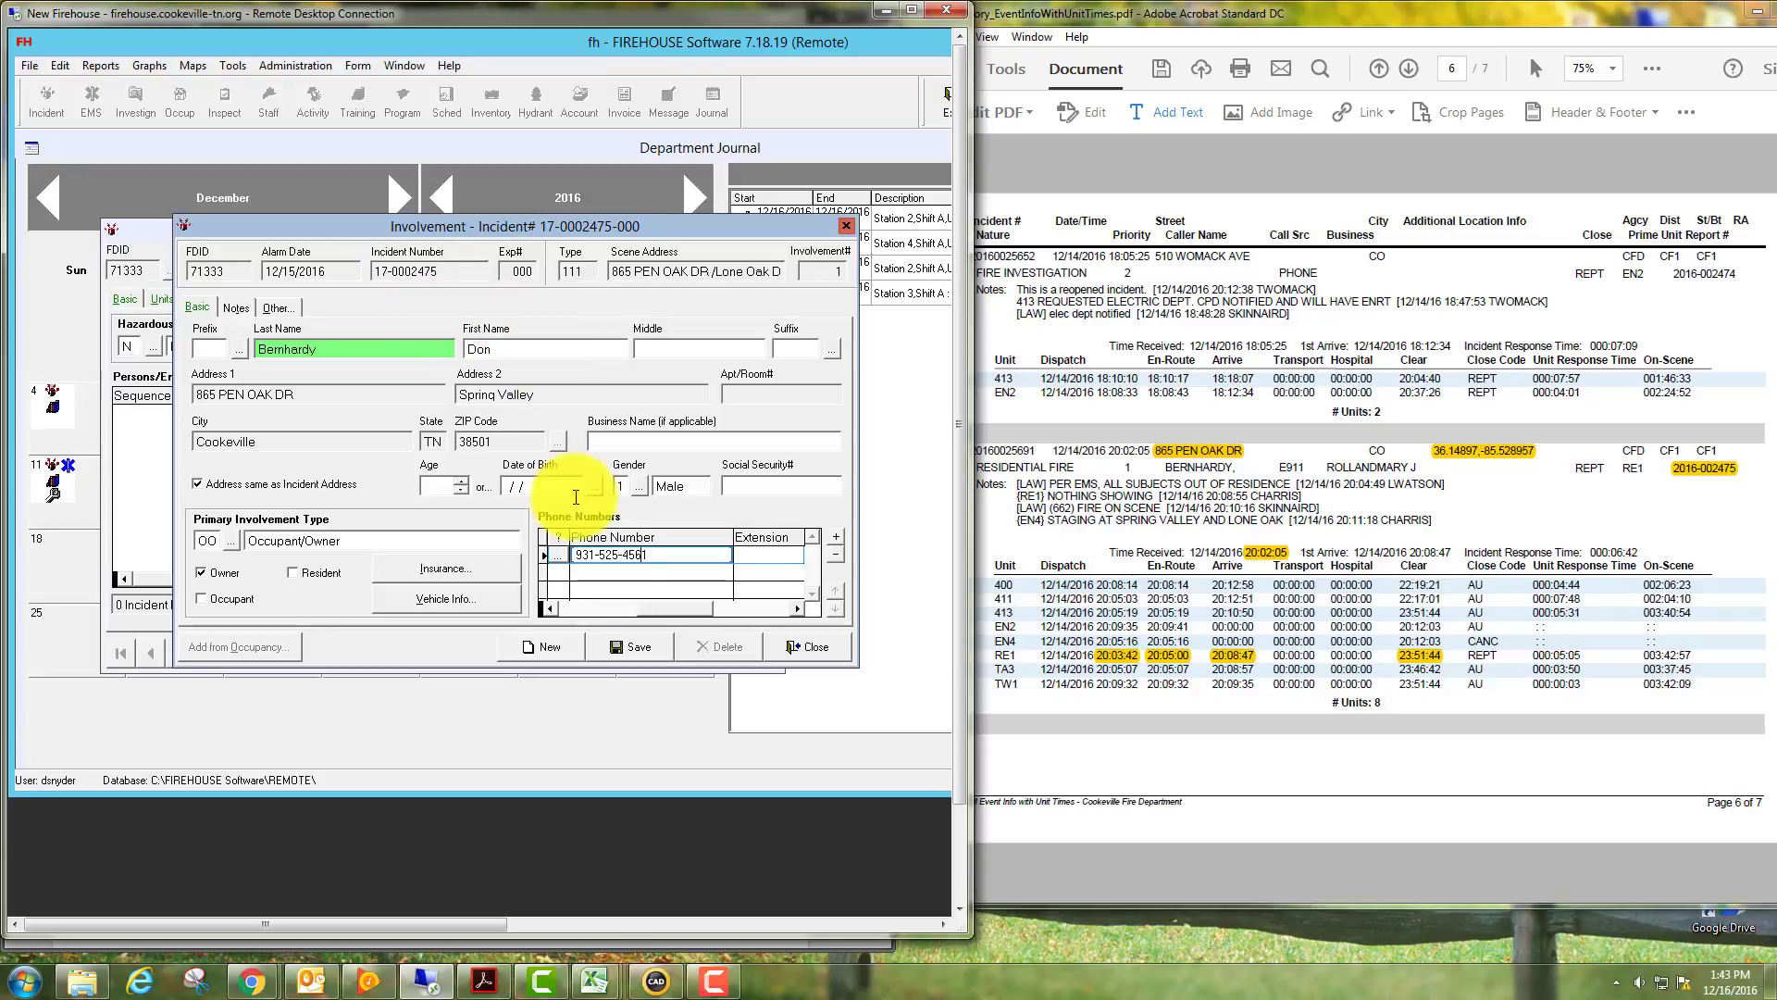
left_click(633, 646)
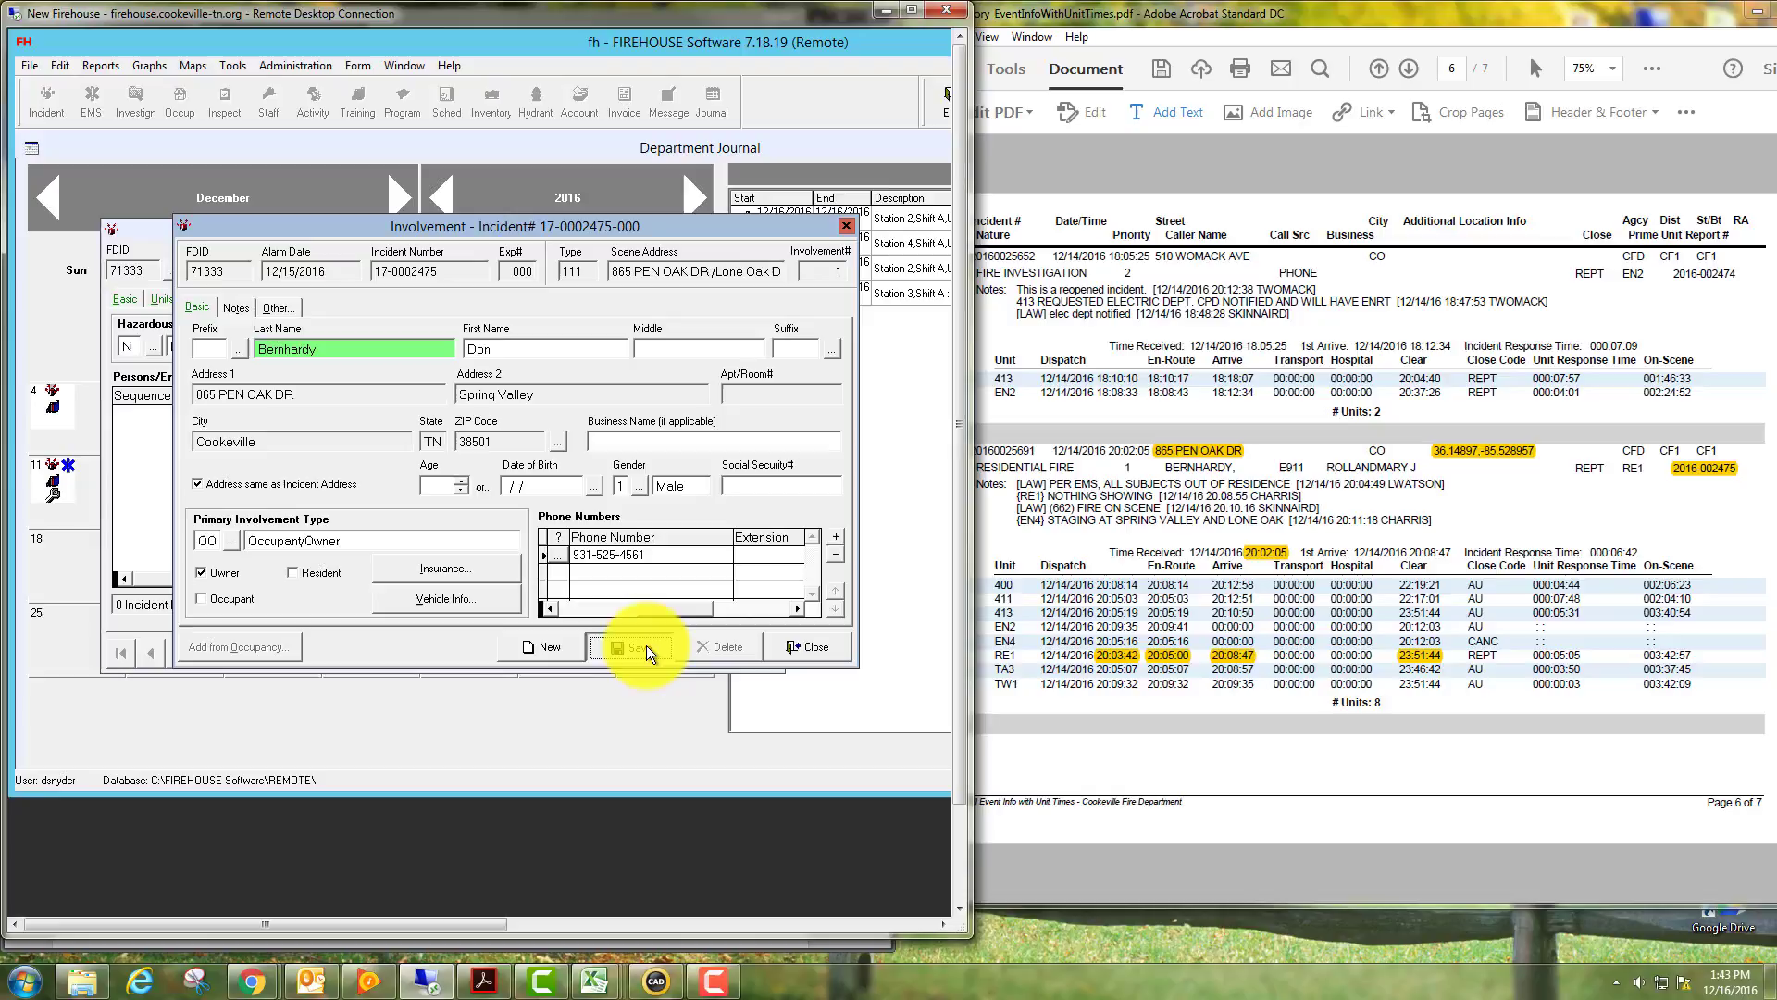
left_click(808, 648)
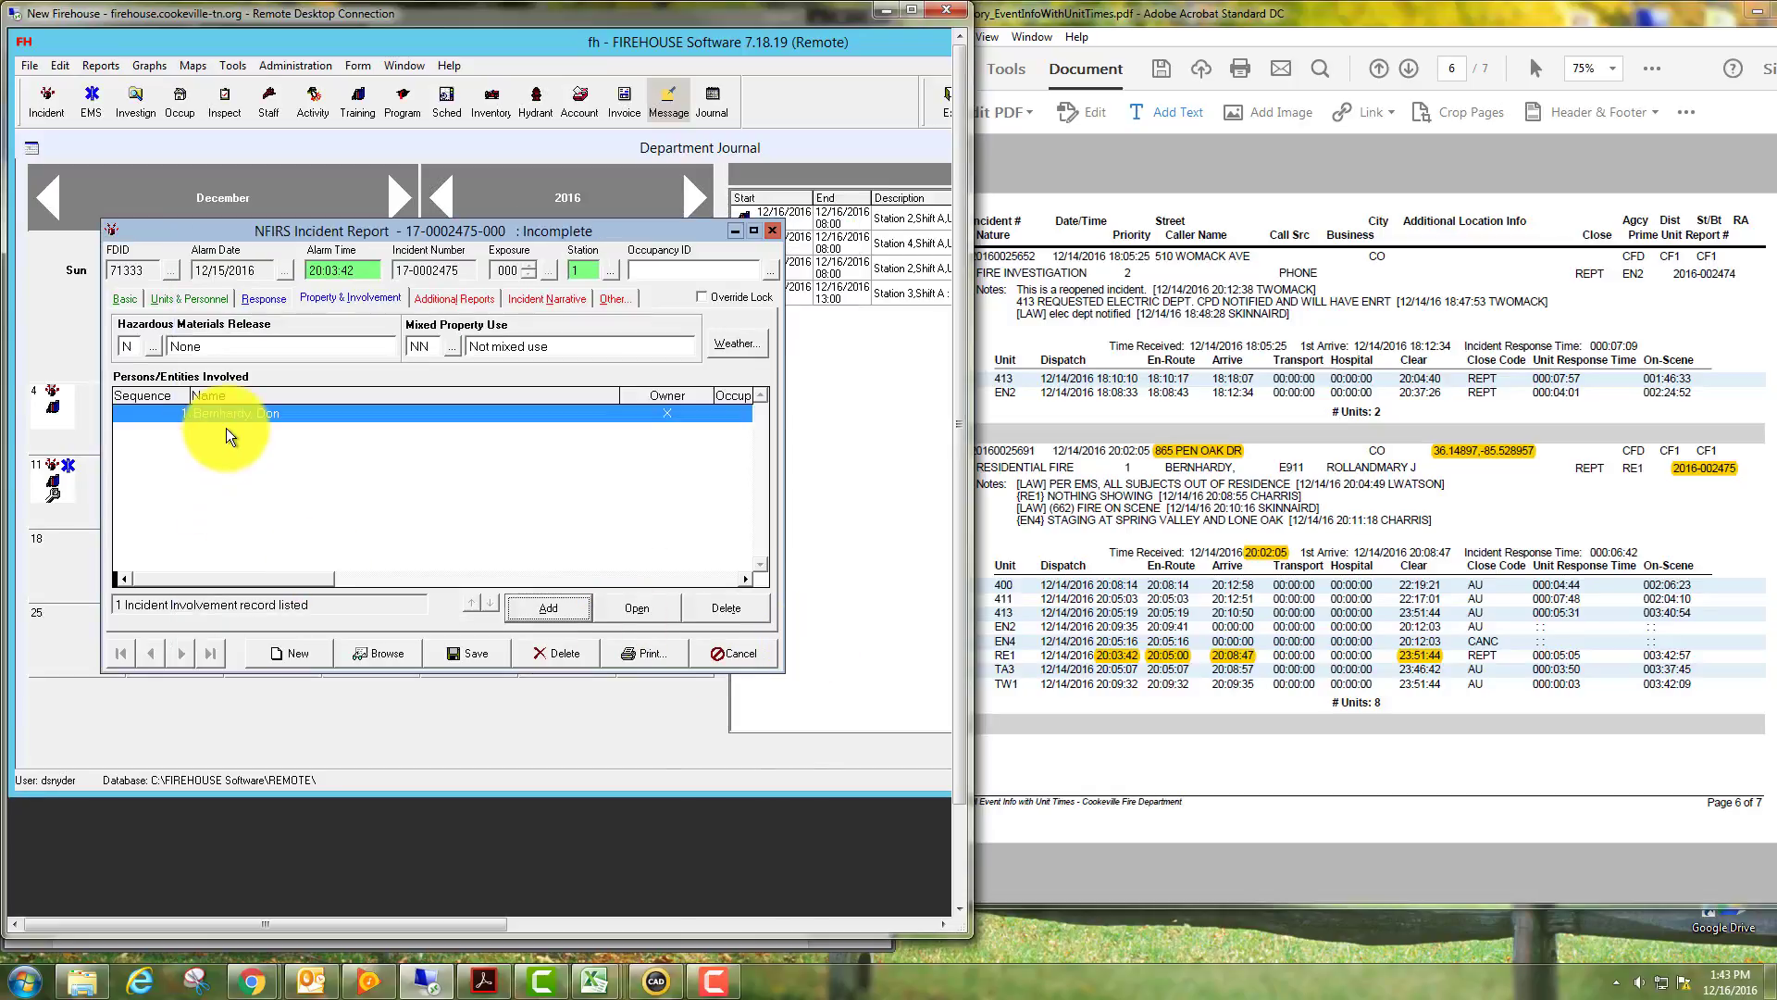
Open the Fire report from Additional Reports and set residential living units and buildings involved to 1.
left_click(450, 299)
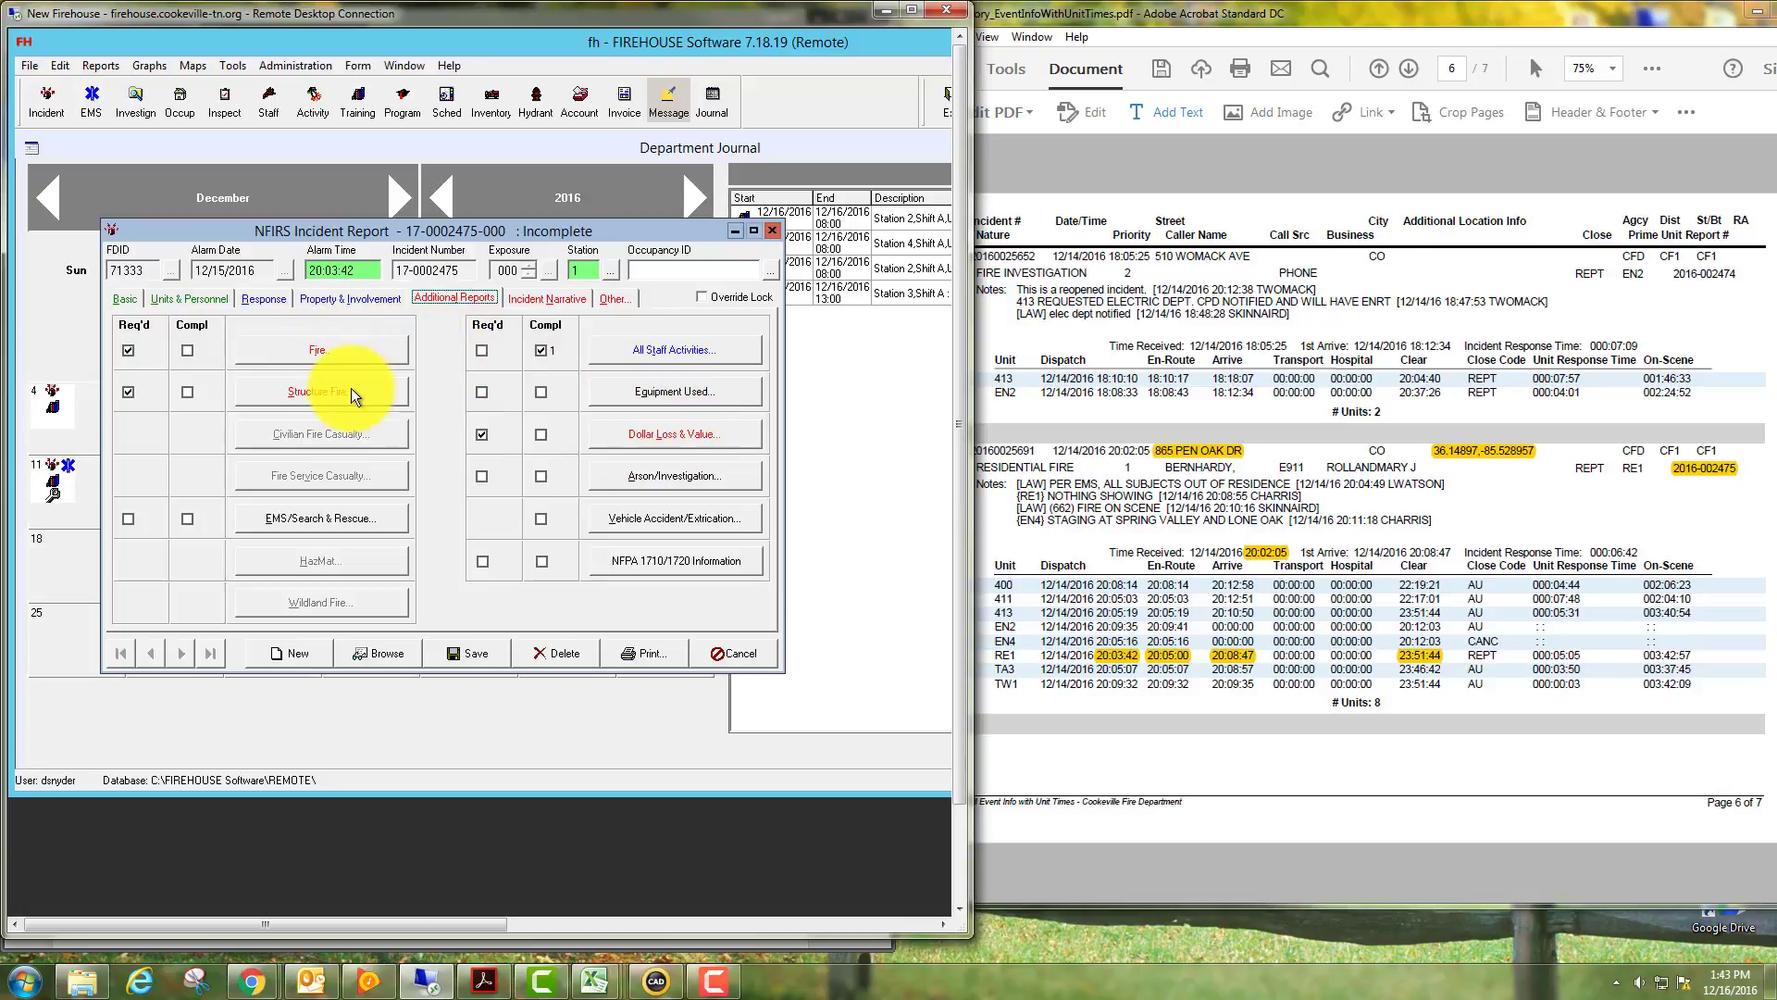
left_click(288, 353)
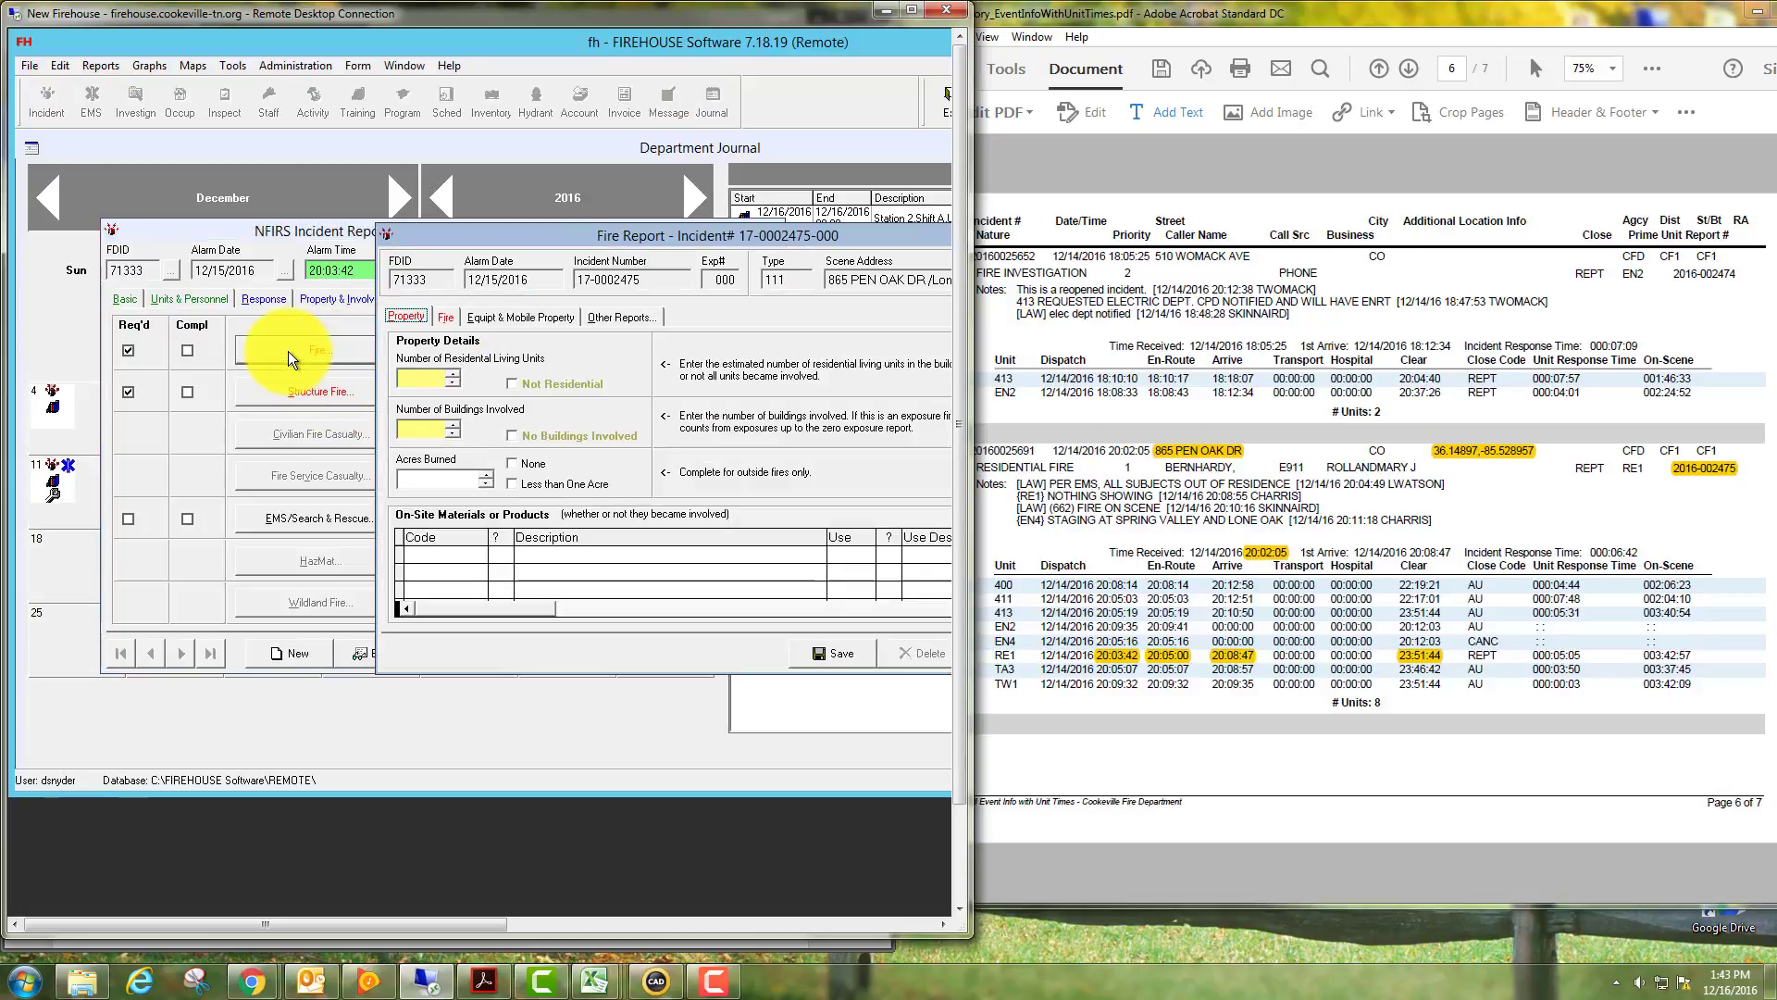
left_click_drag(558, 239, 322, 222)
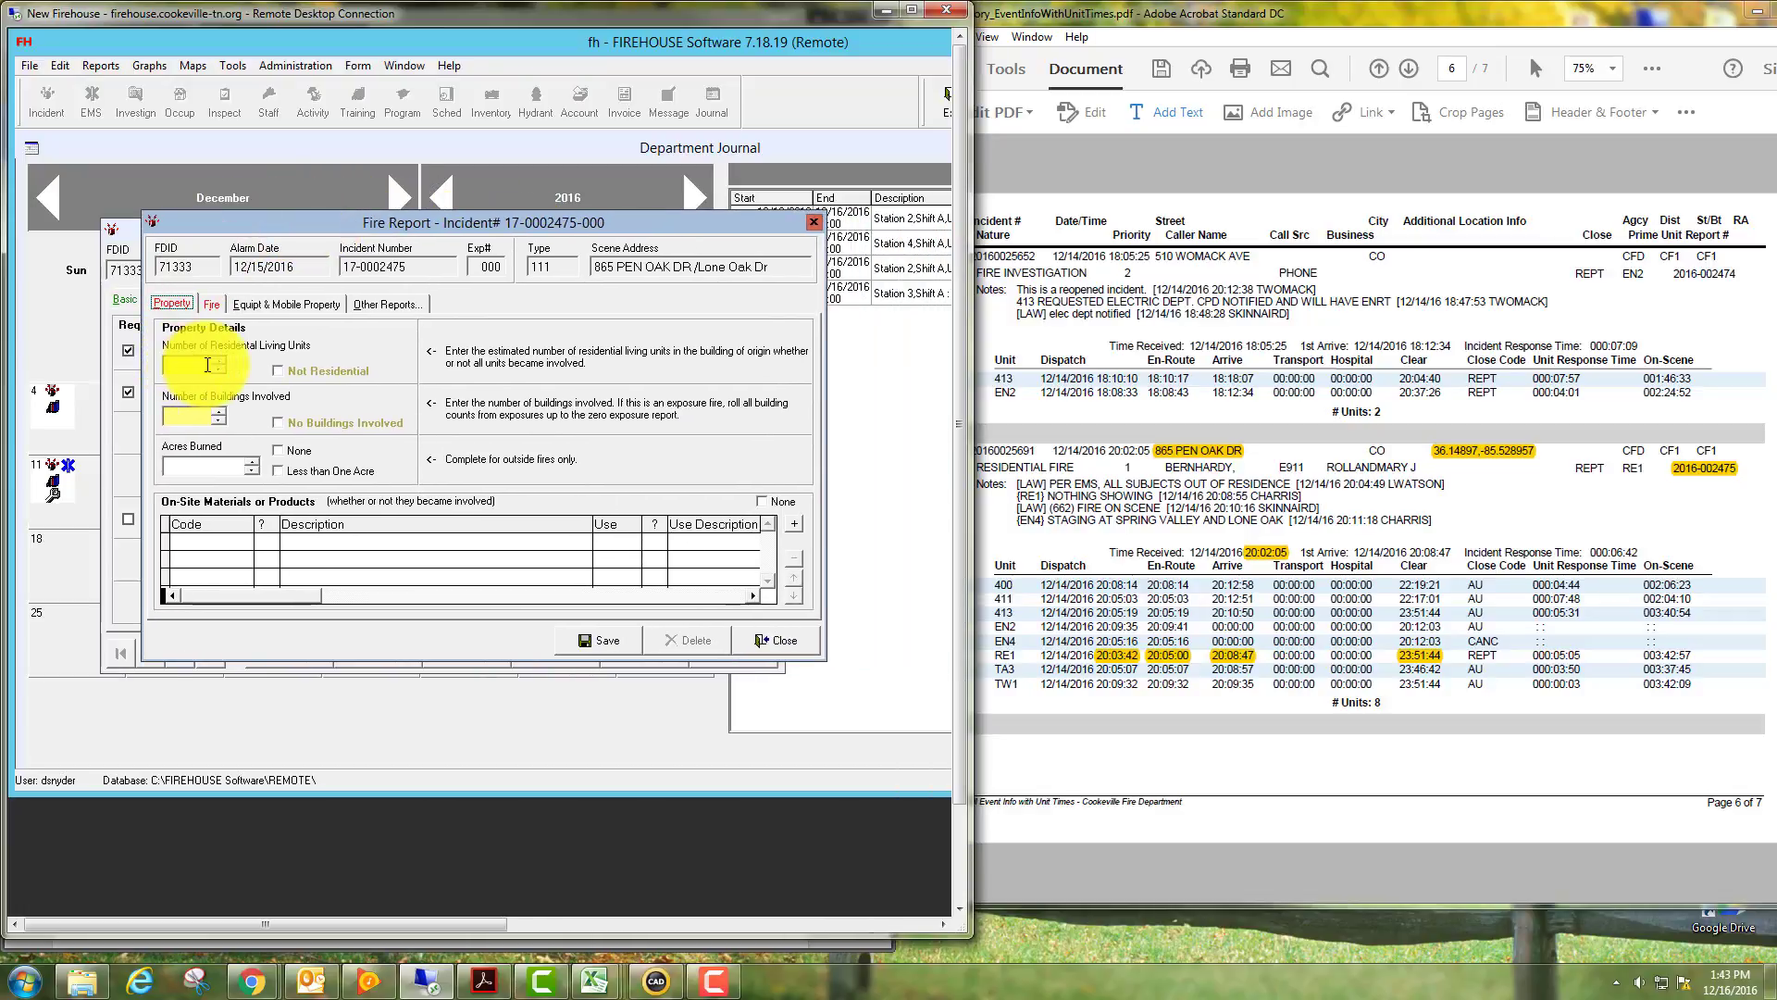
left_click(219, 362)
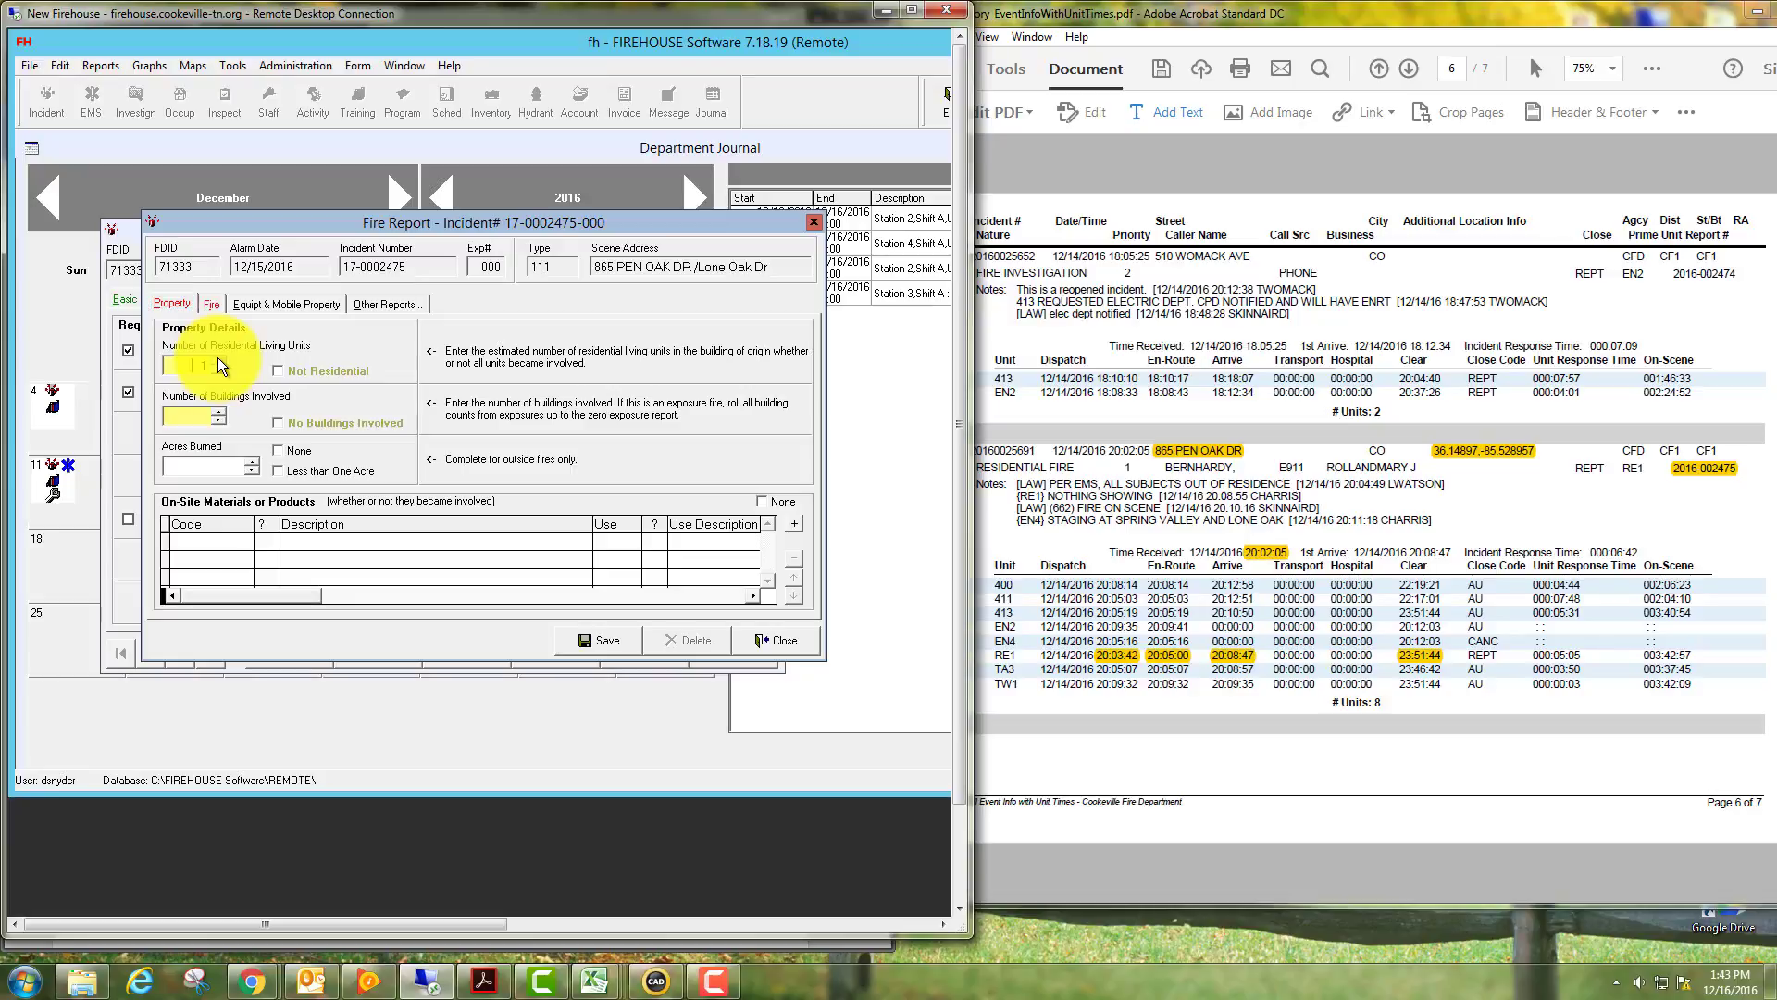
left_click(222, 418)
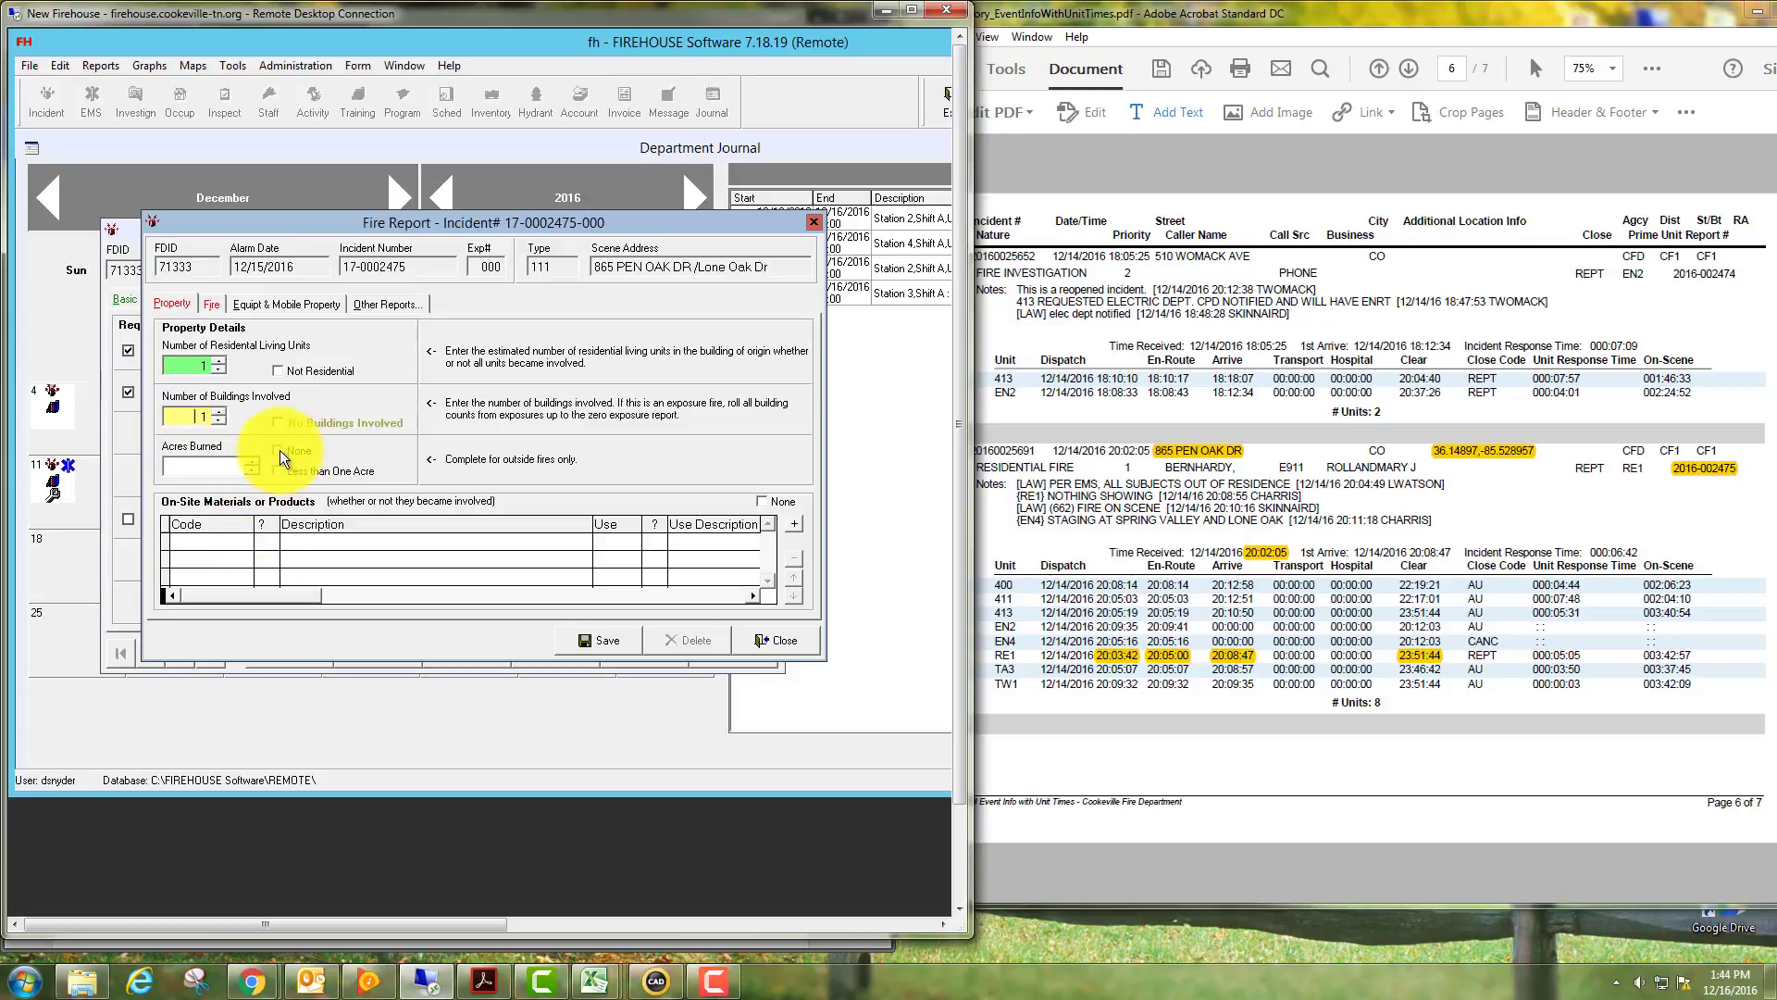
Set the area of fire origin to 14 Common room, den, family room, living room under Assembly, Sales Areas.
left_click(212, 306)
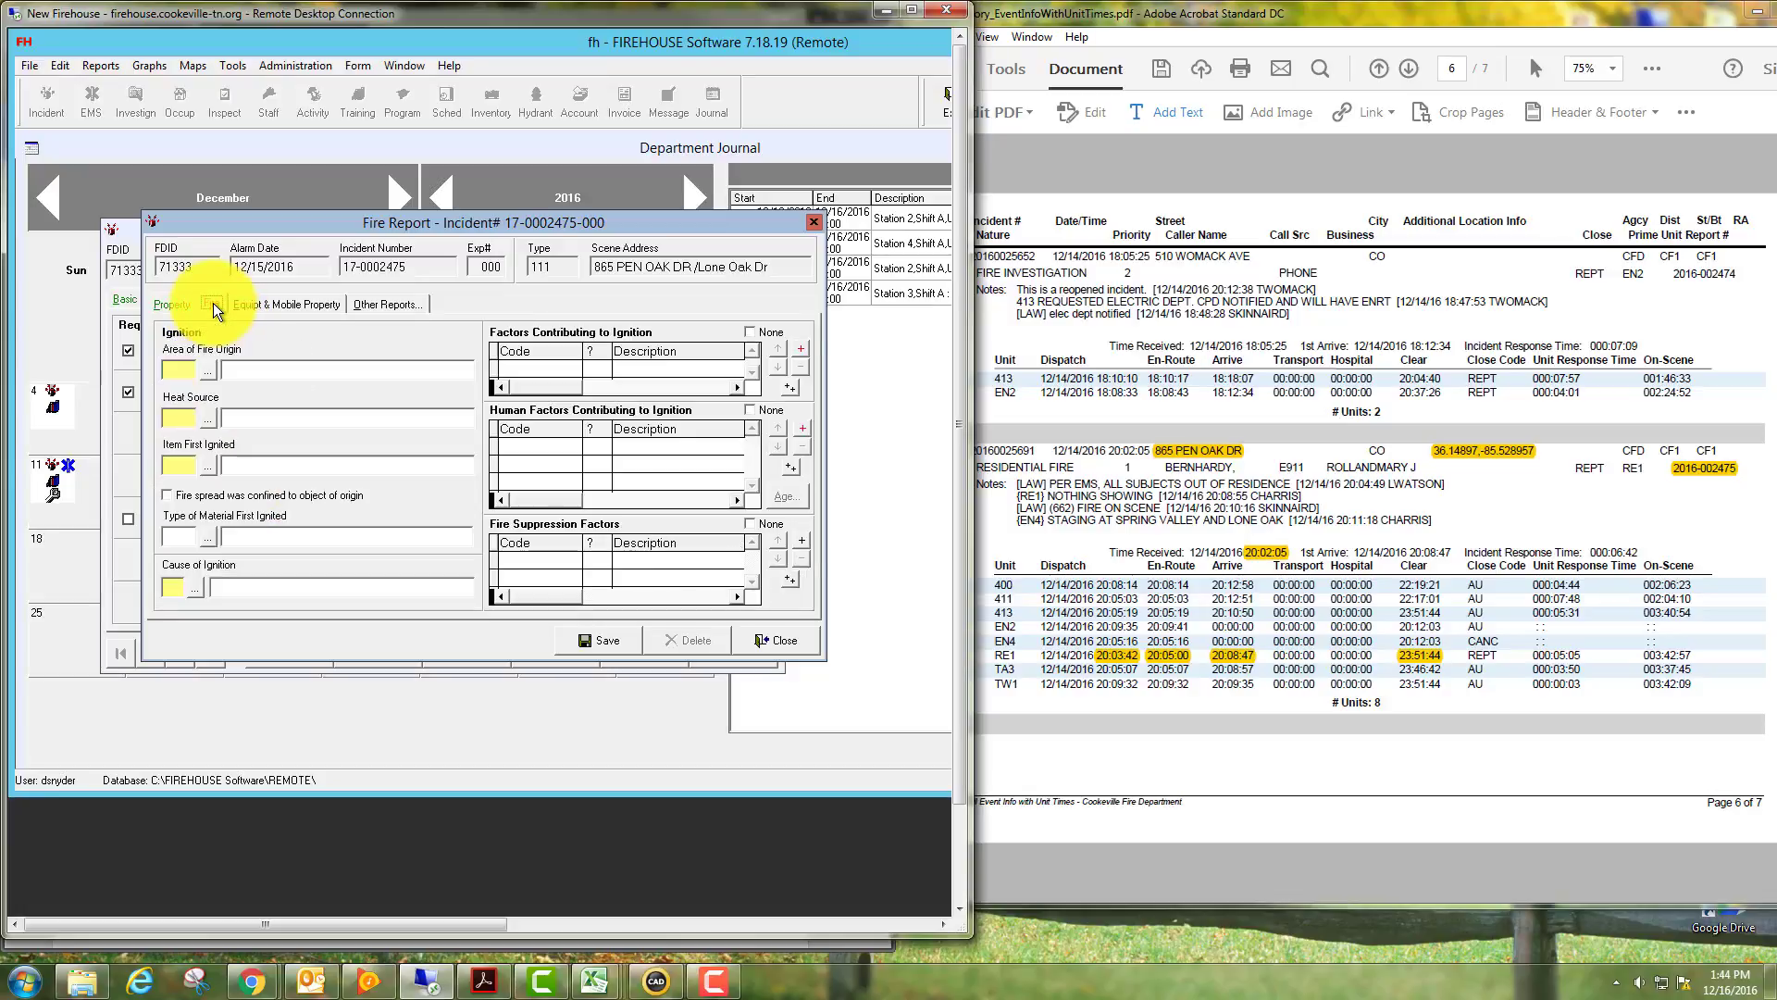
left_click(208, 370)
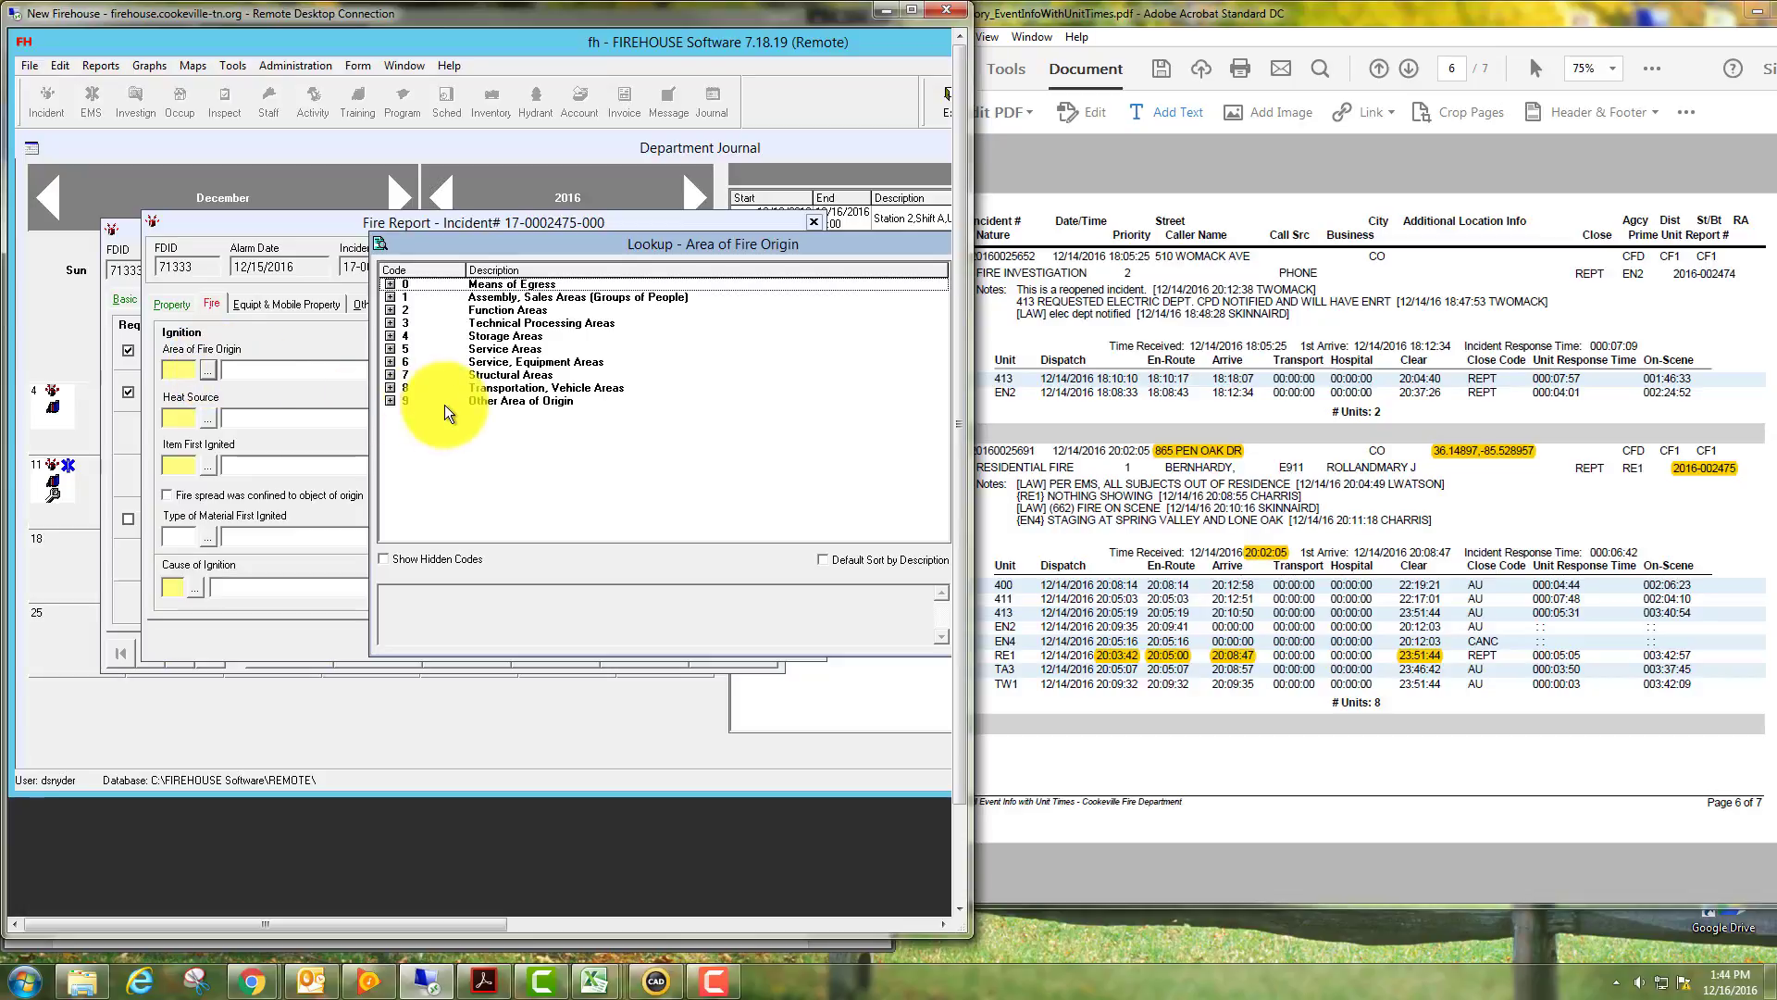
left_click_drag(607, 242, 476, 221)
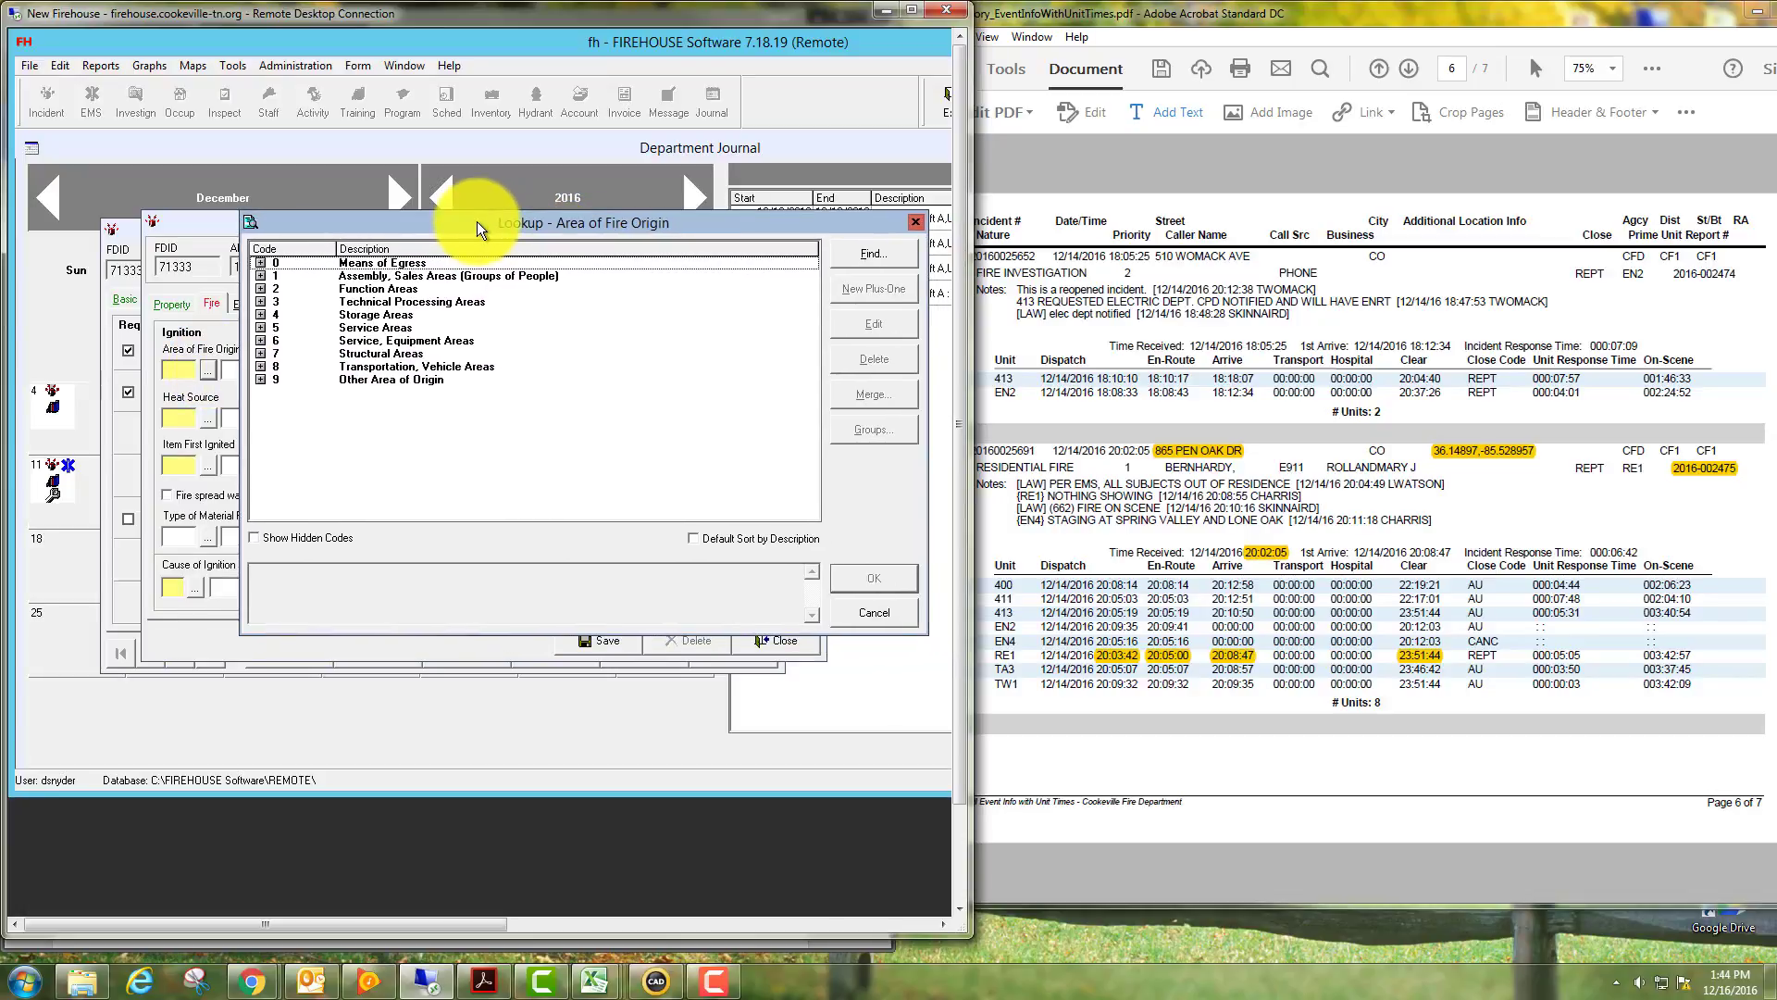
left_click(262, 289)
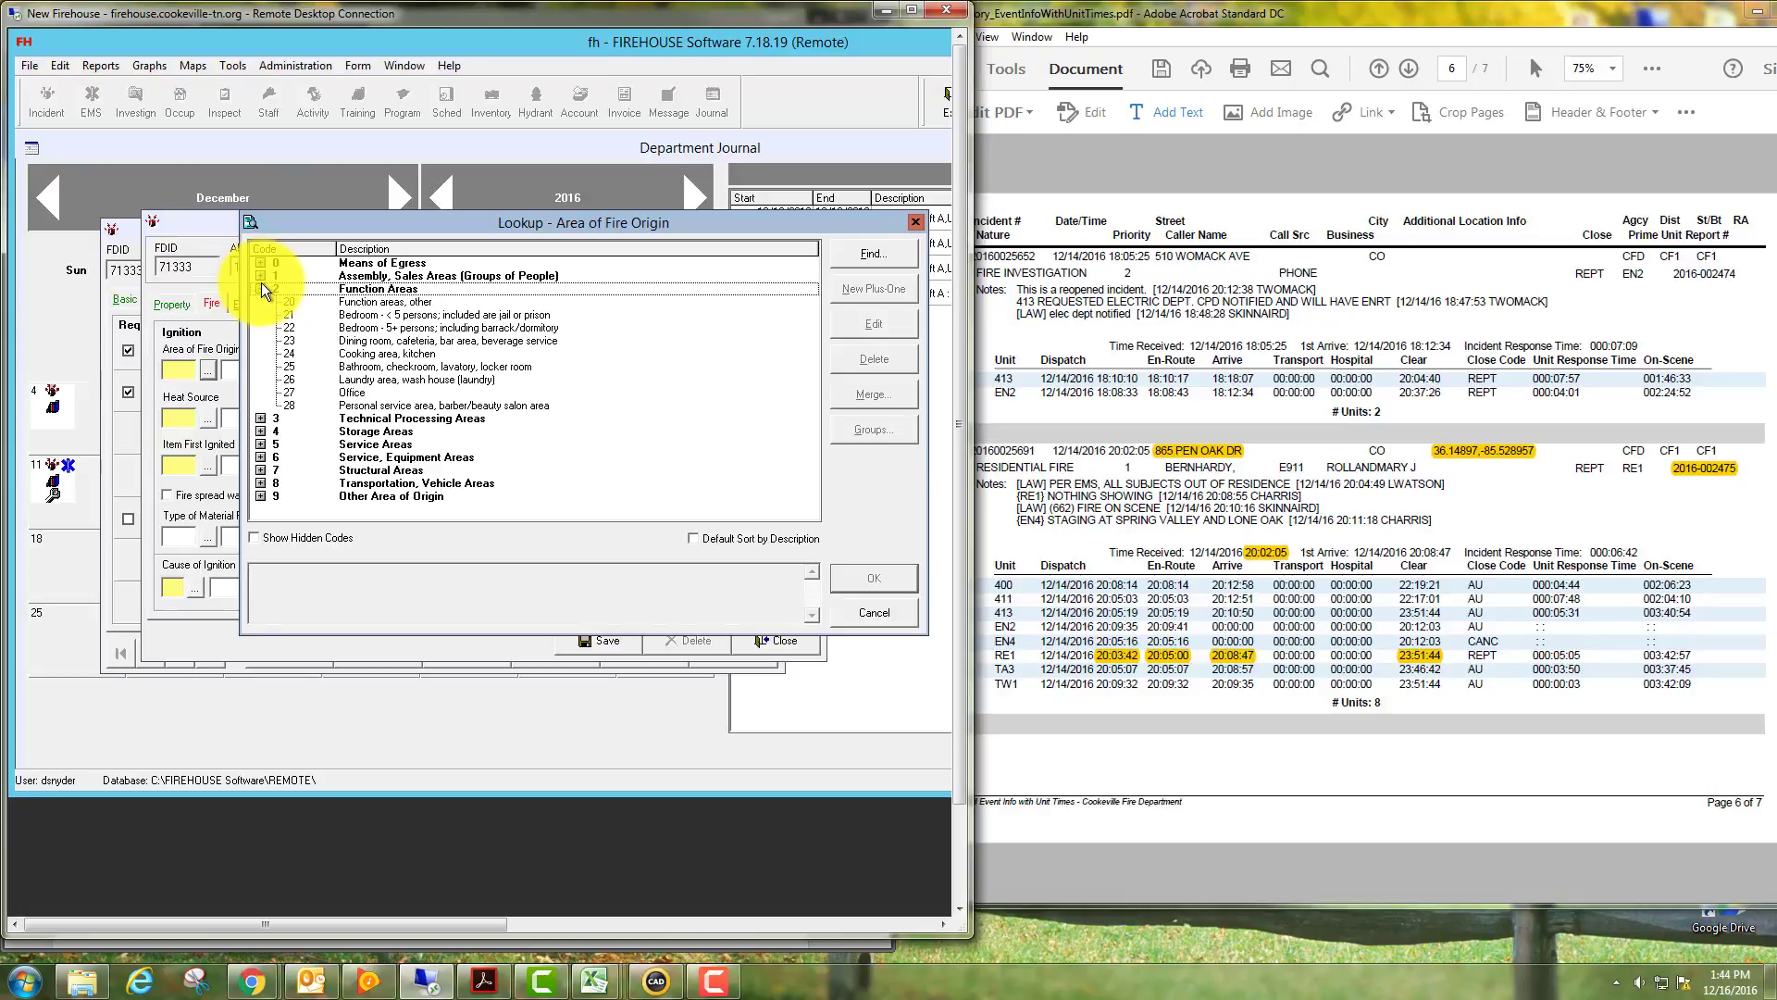
left_click(261, 275)
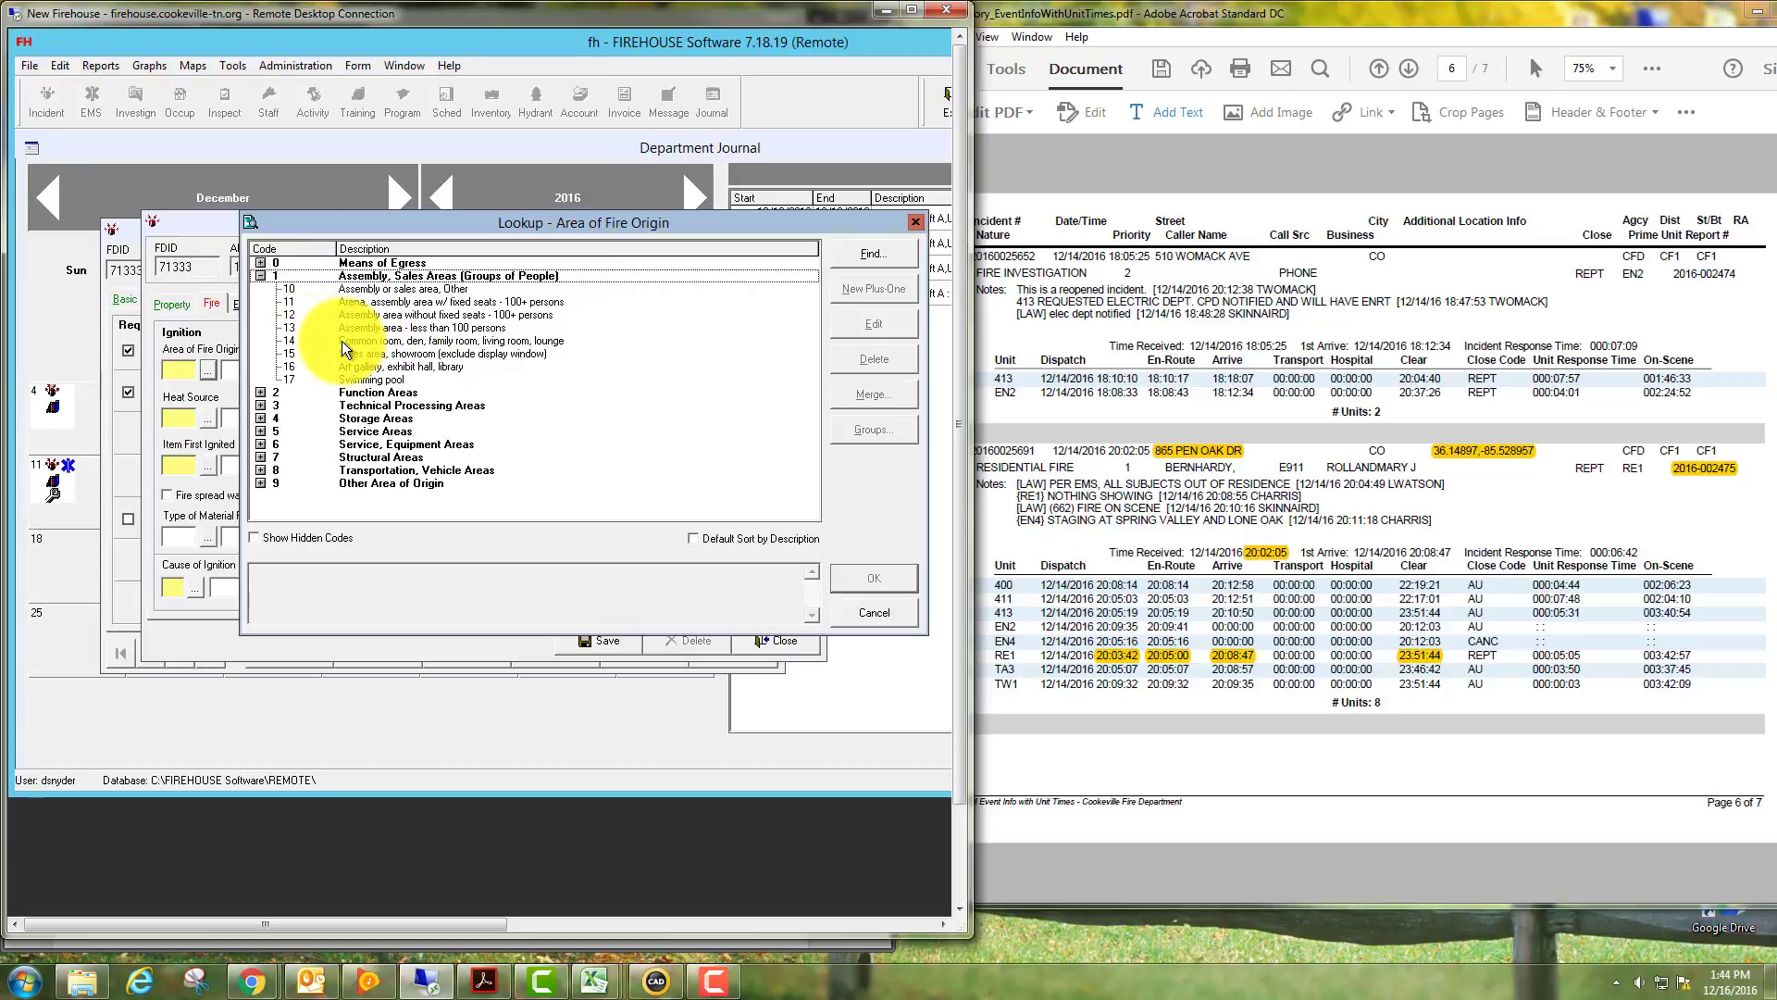
double_click(345, 342)
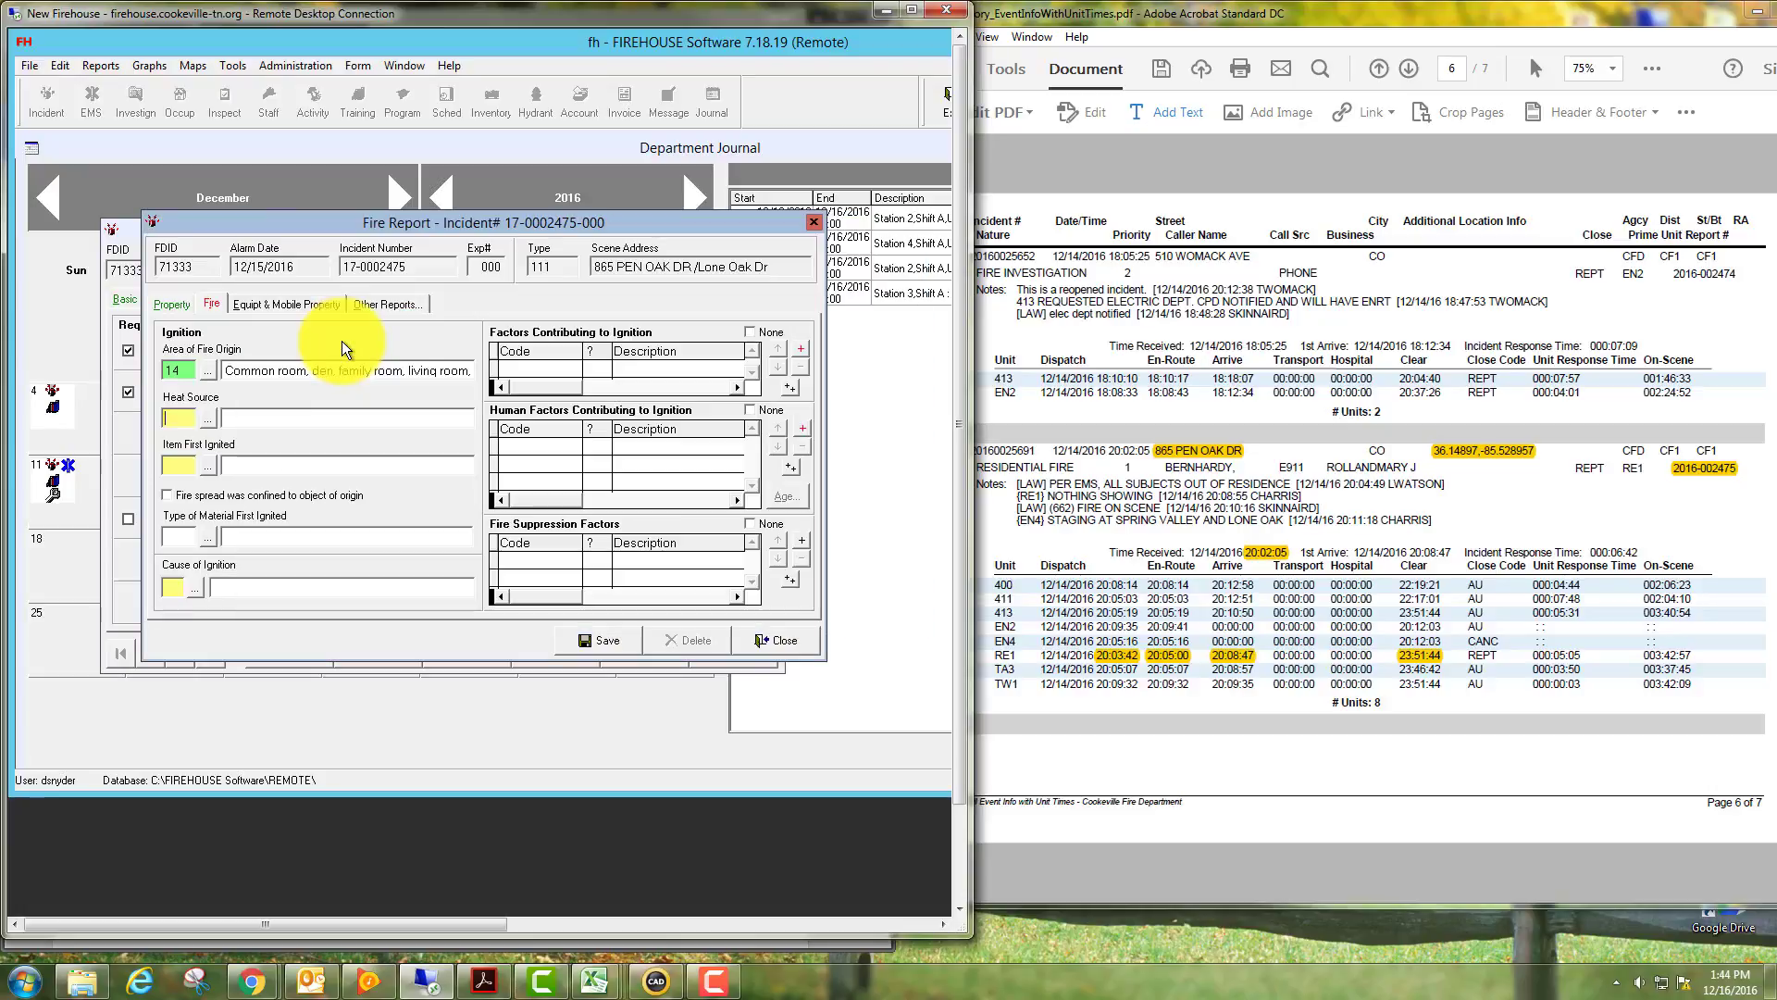
Set heat source to 43 Hot ember or ash and item first ignited to 17 Structural member or framing.
left_click(209, 417)
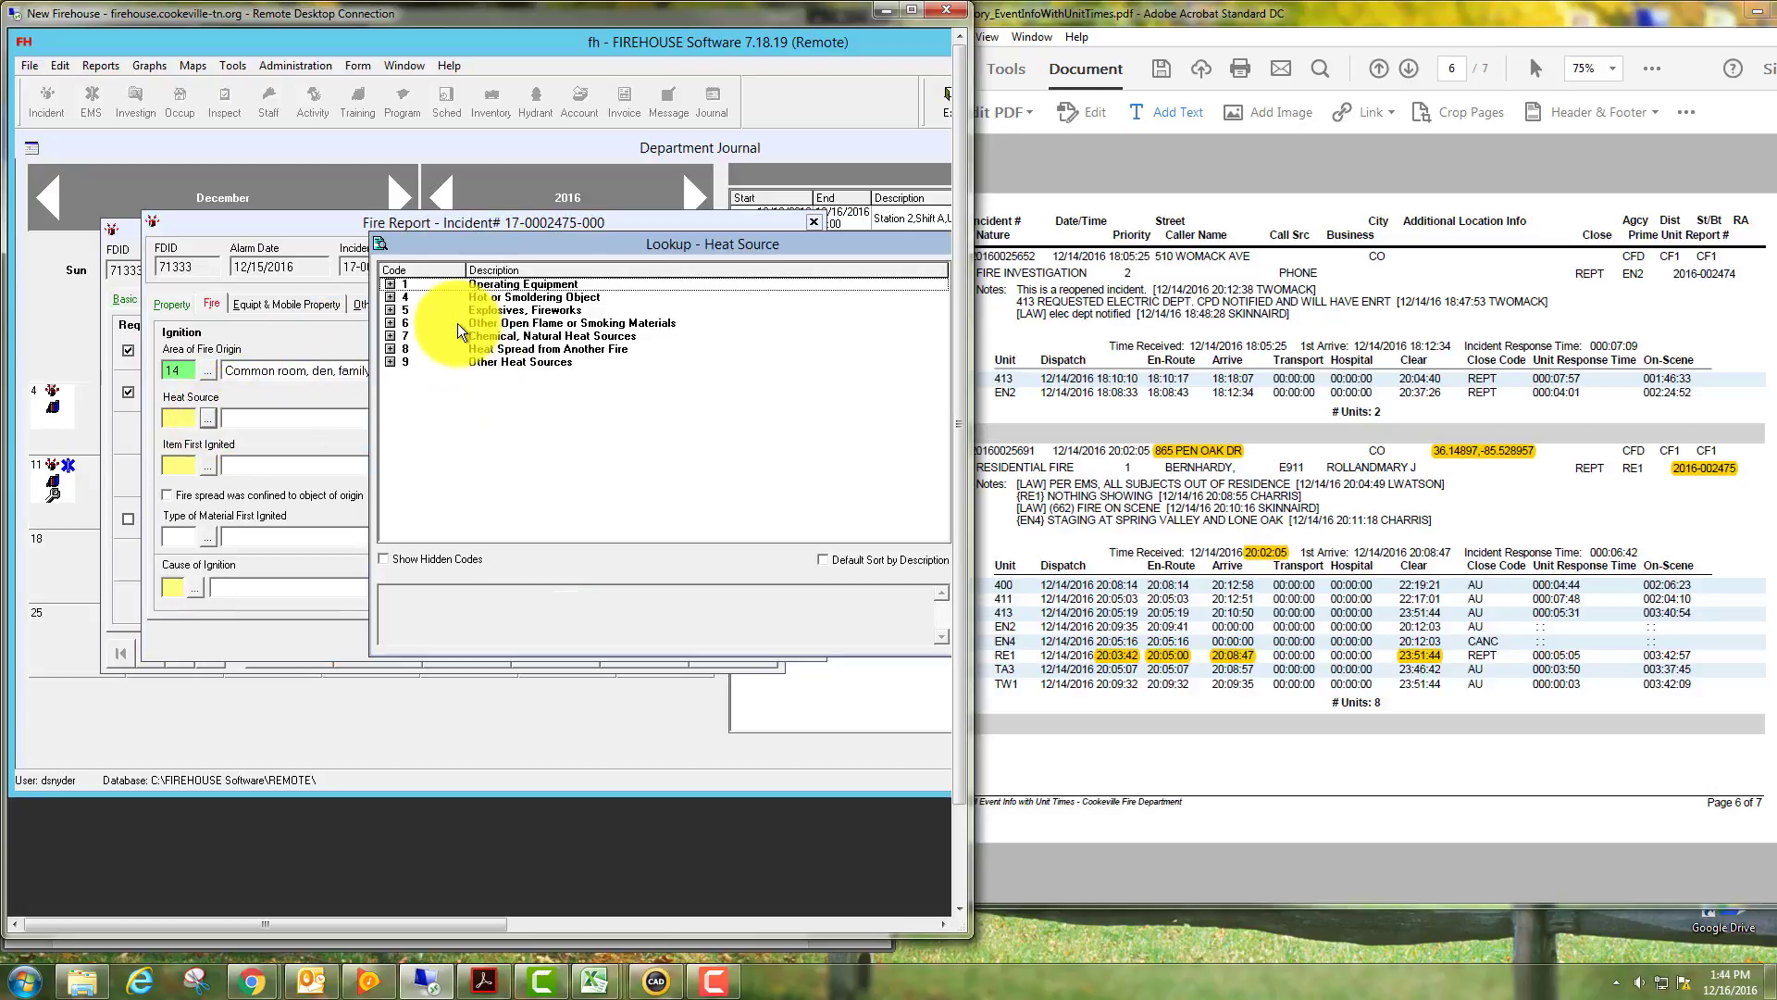
left_click(391, 285)
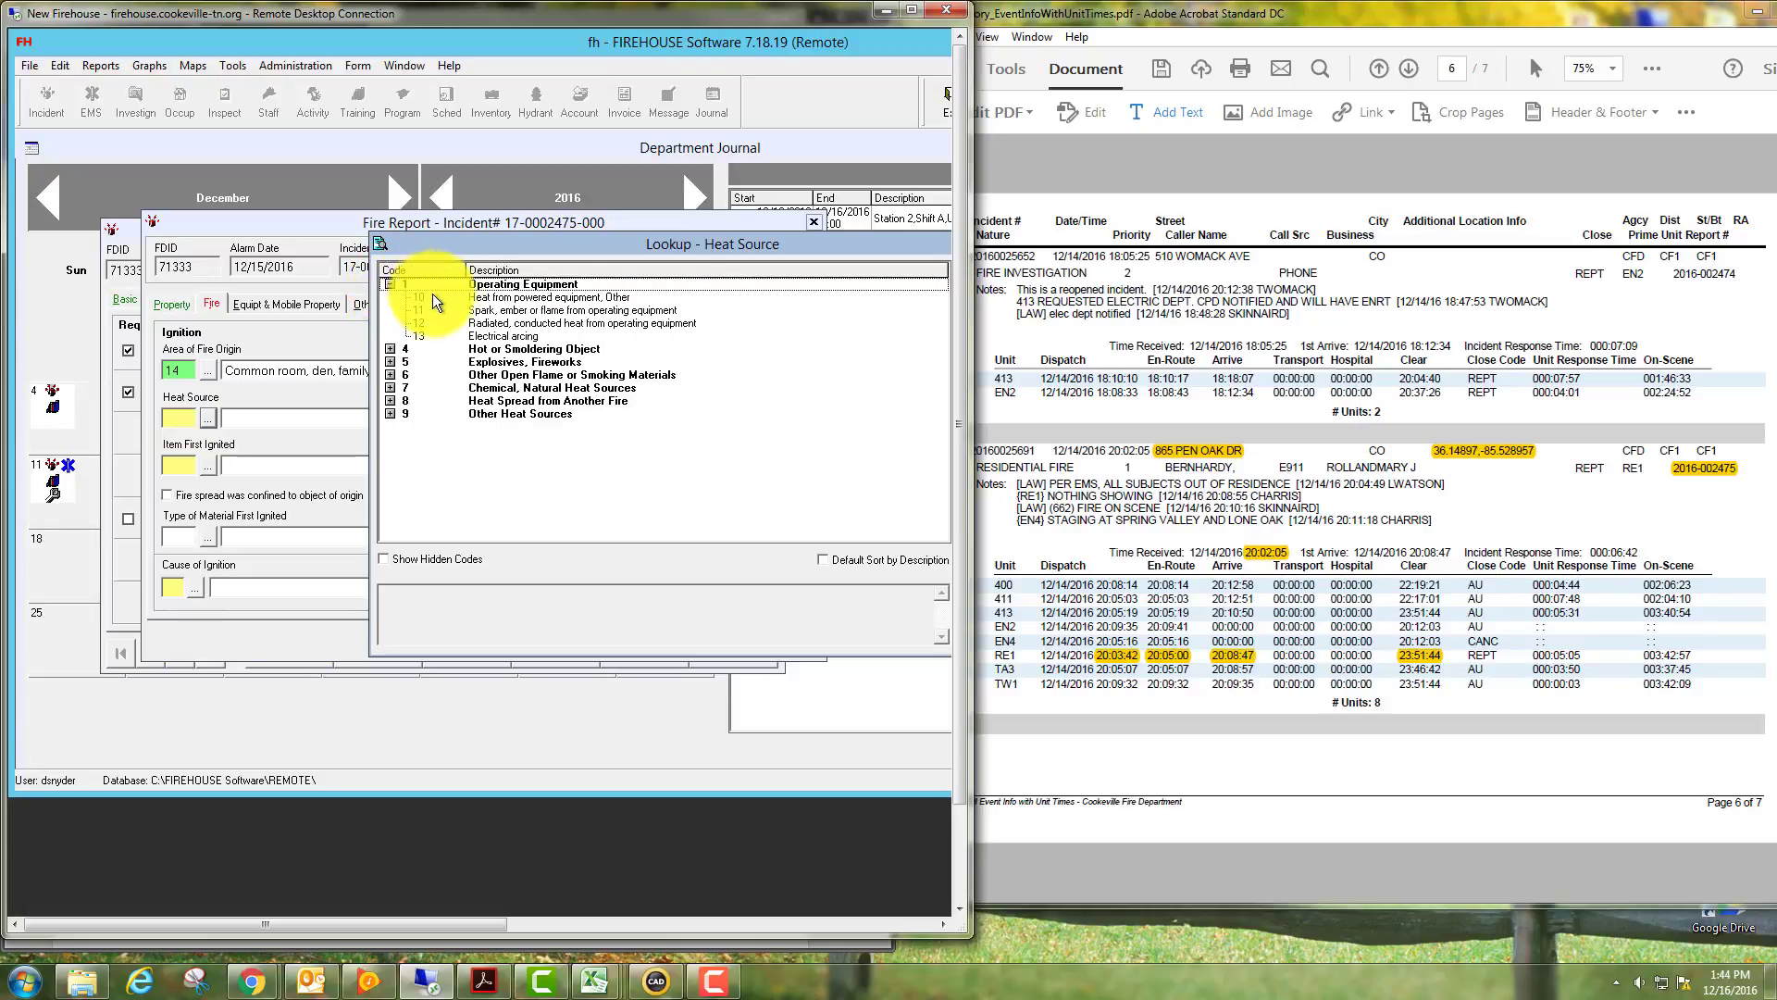
left_click(390, 284)
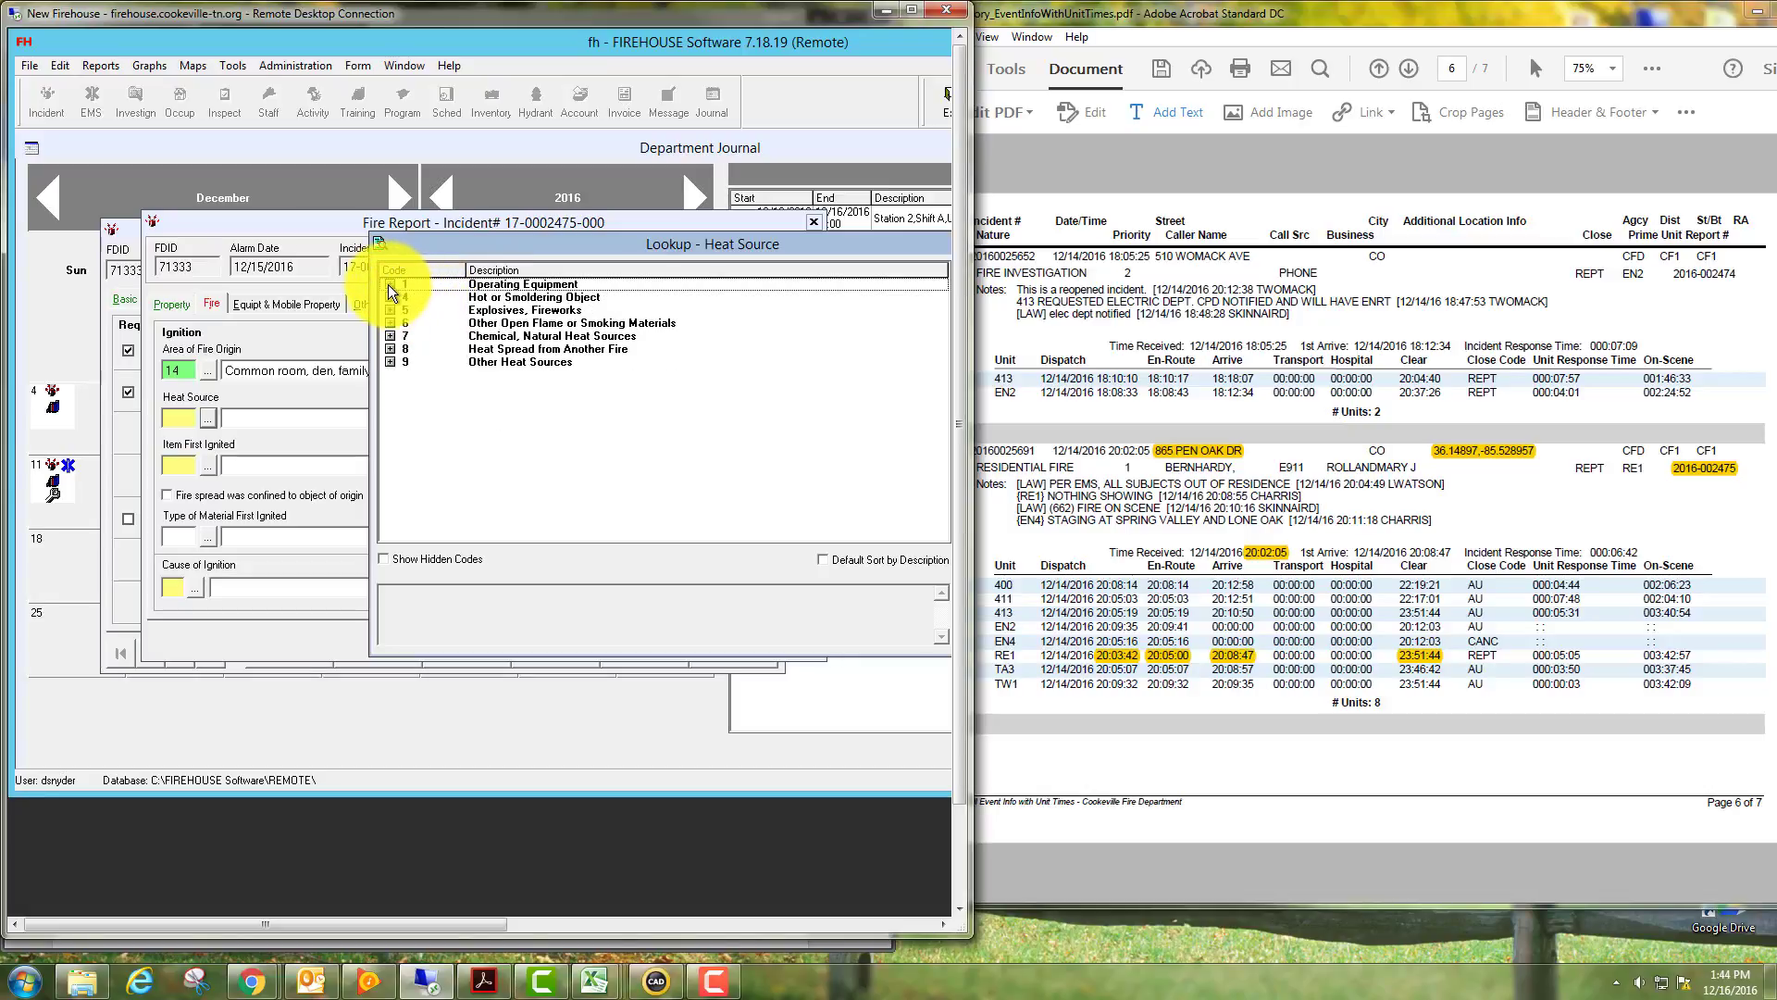
left_click(390, 297)
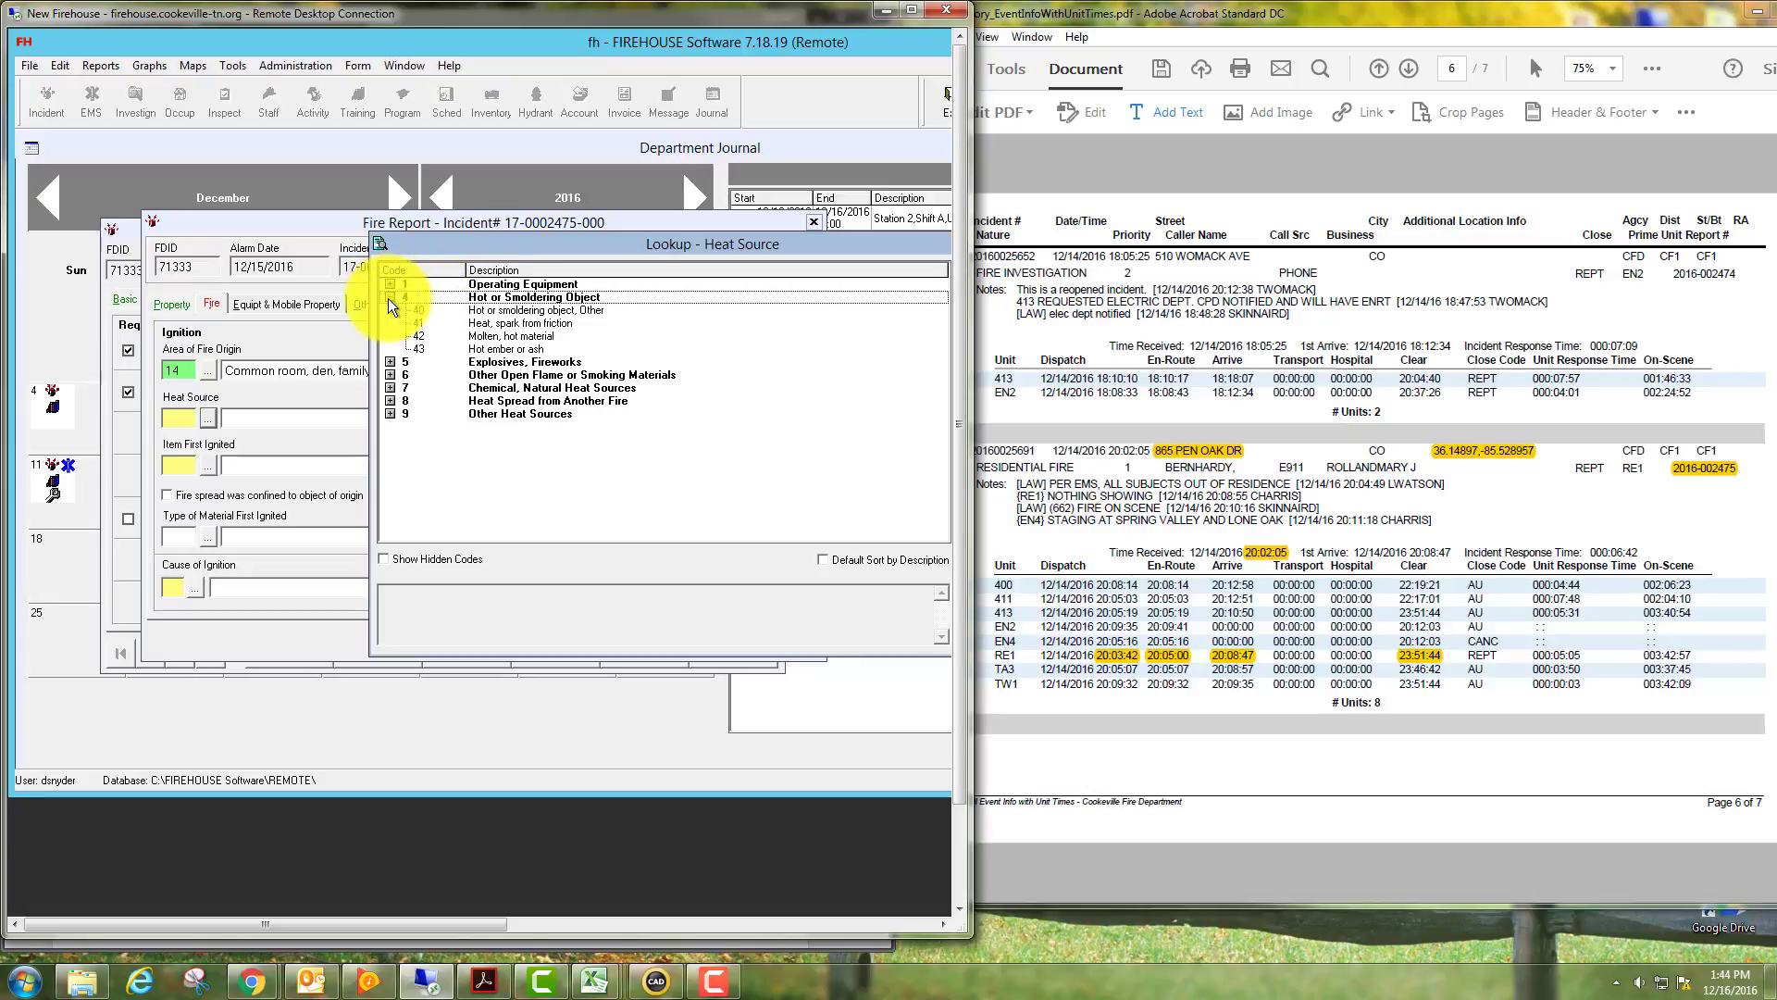
double_click(478, 349)
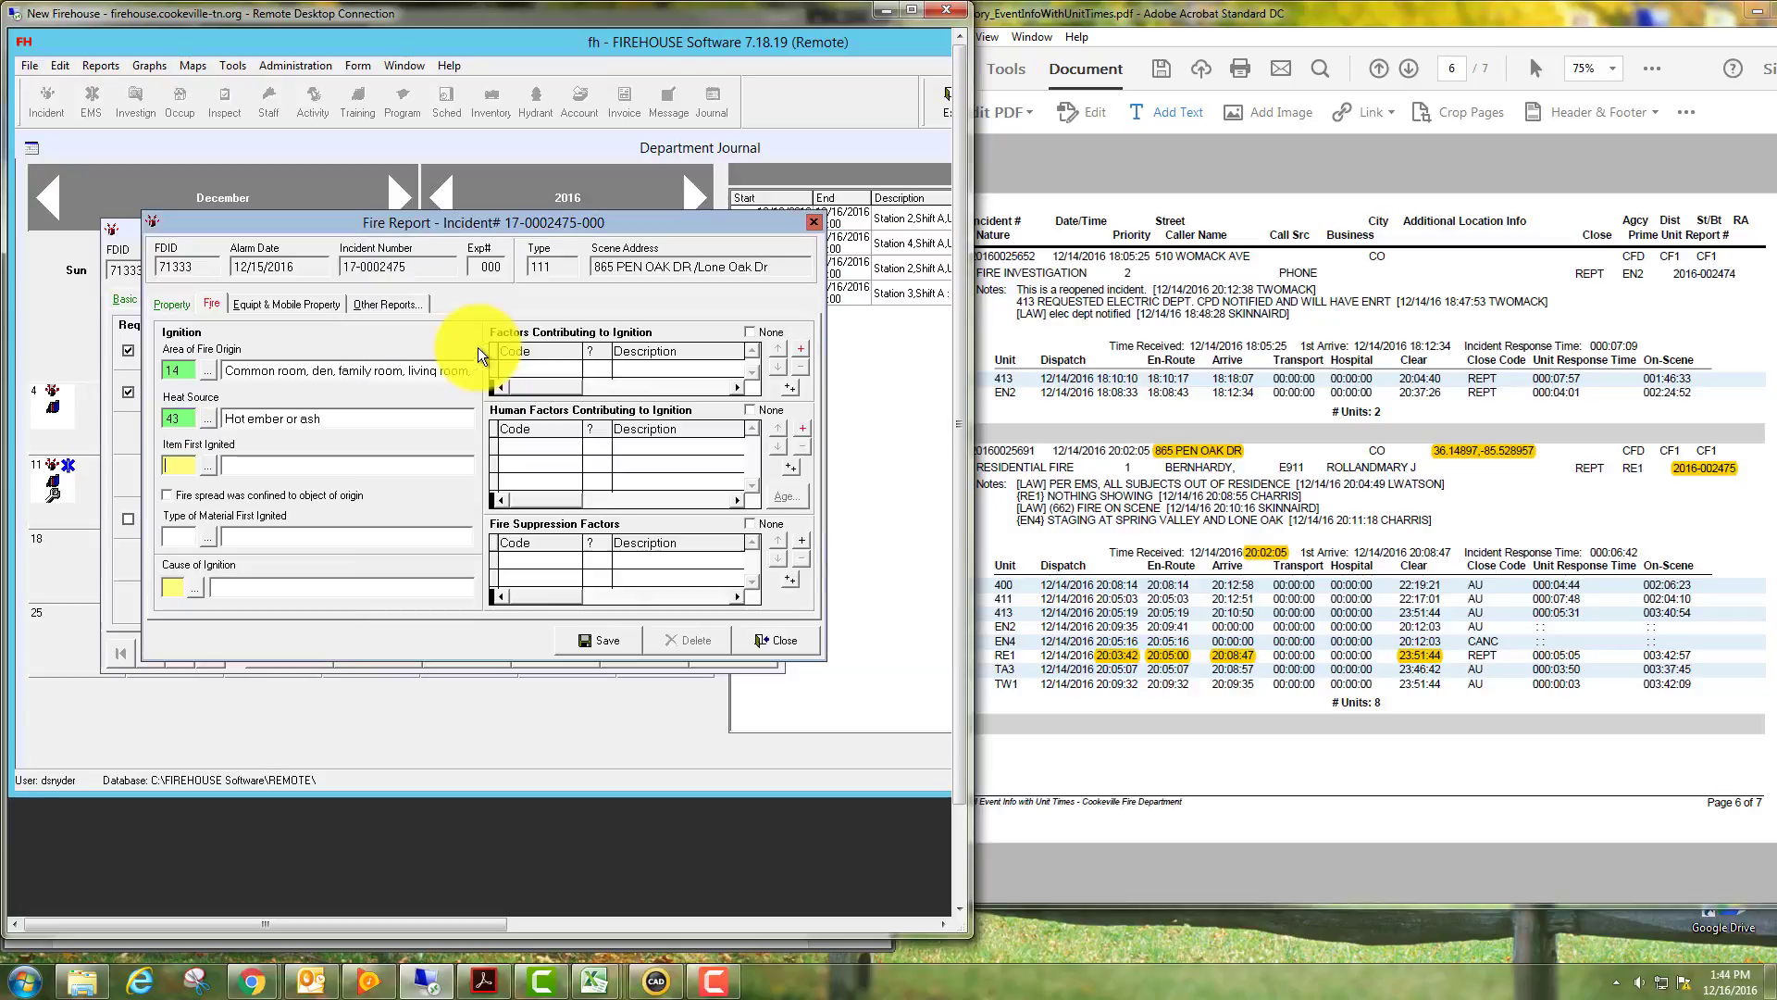
left_click(209, 464)
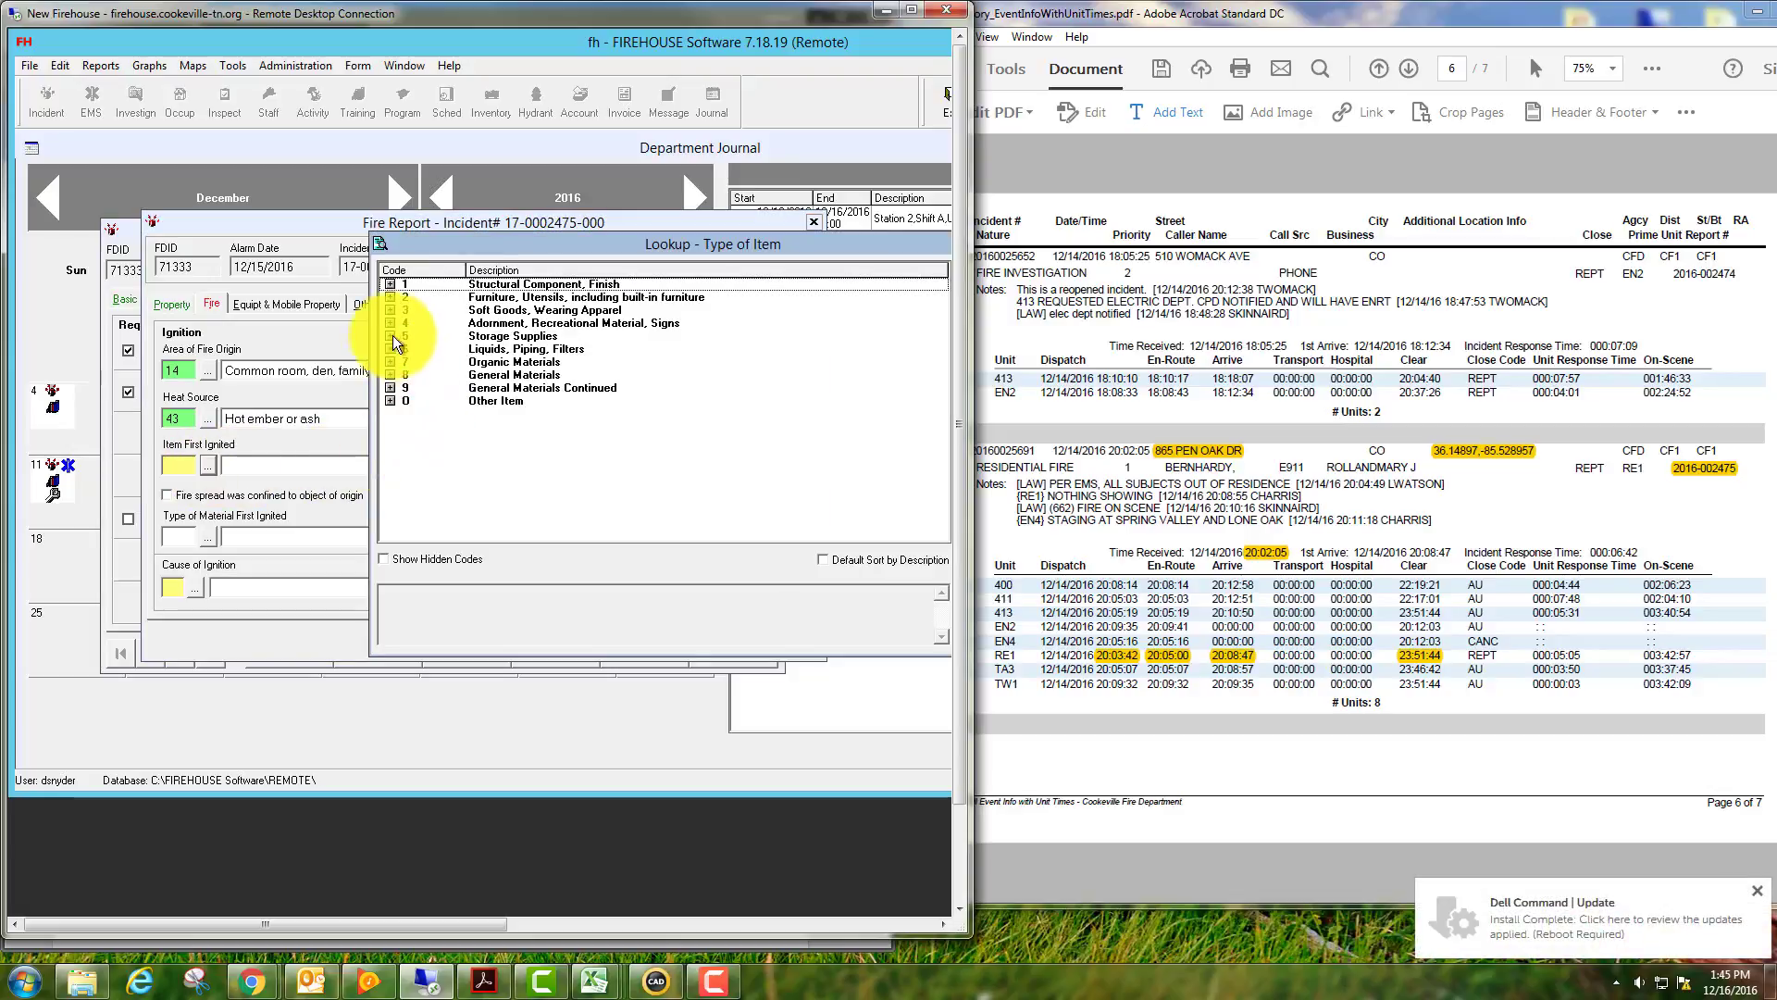
left_click(386, 283)
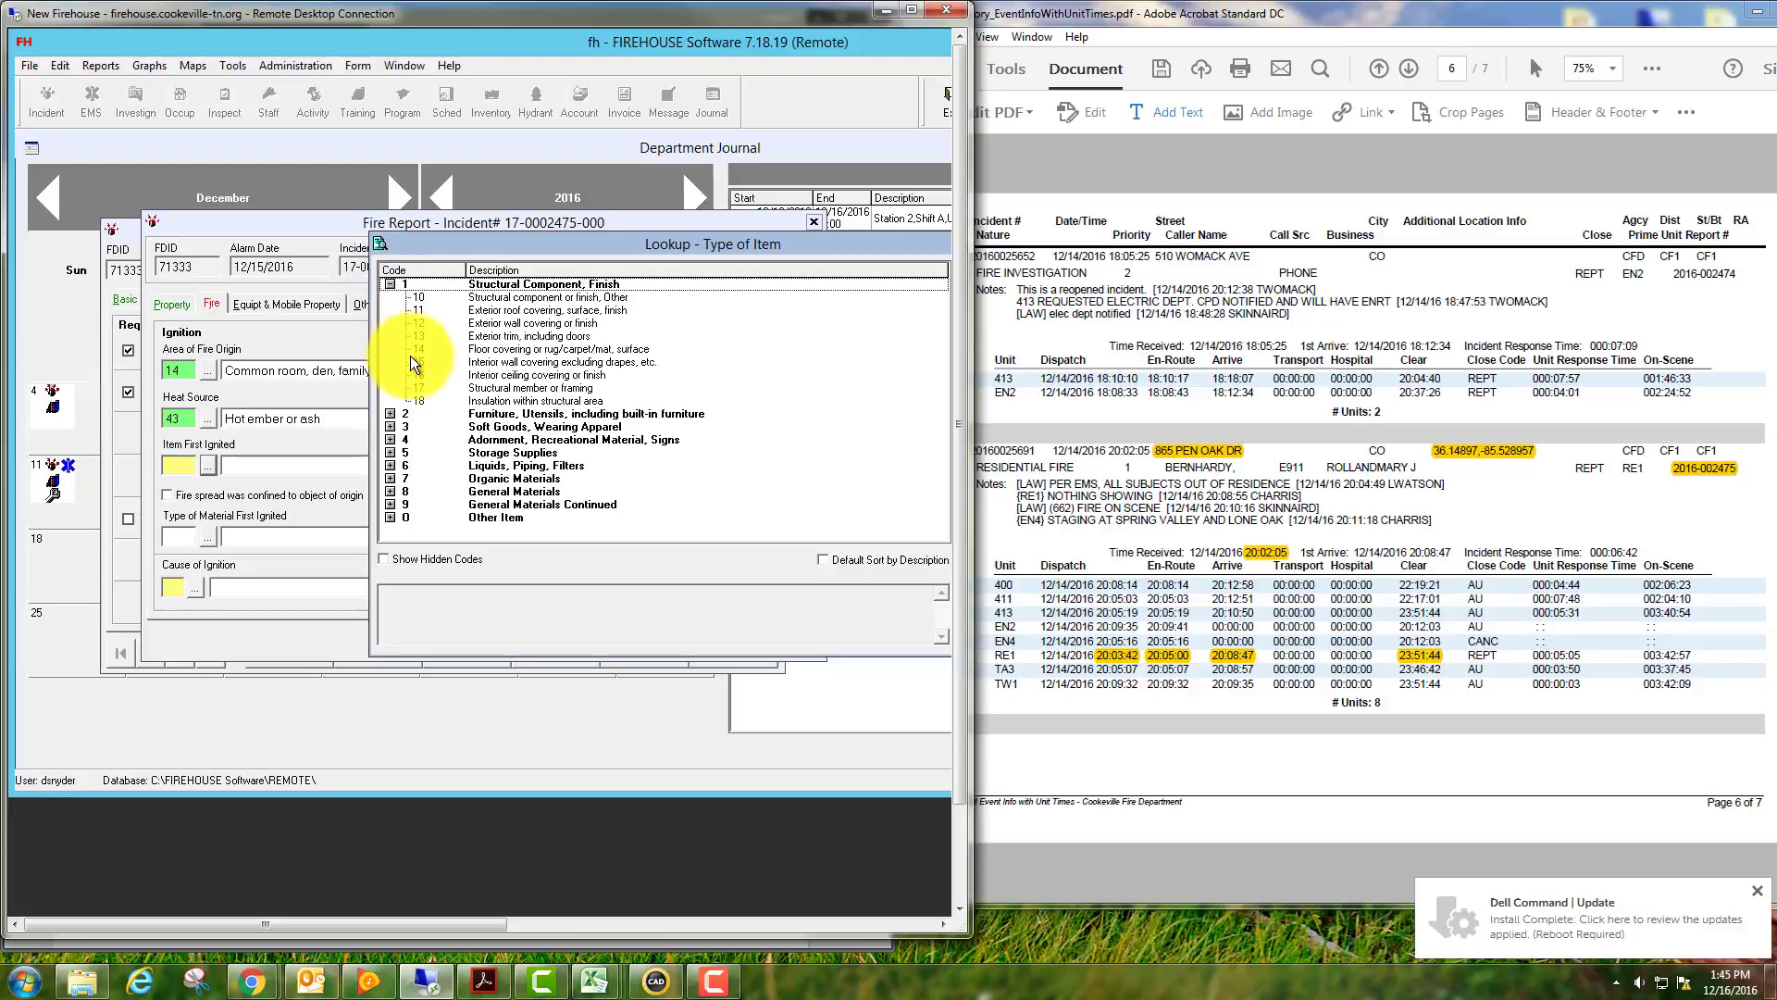
double_click(425, 387)
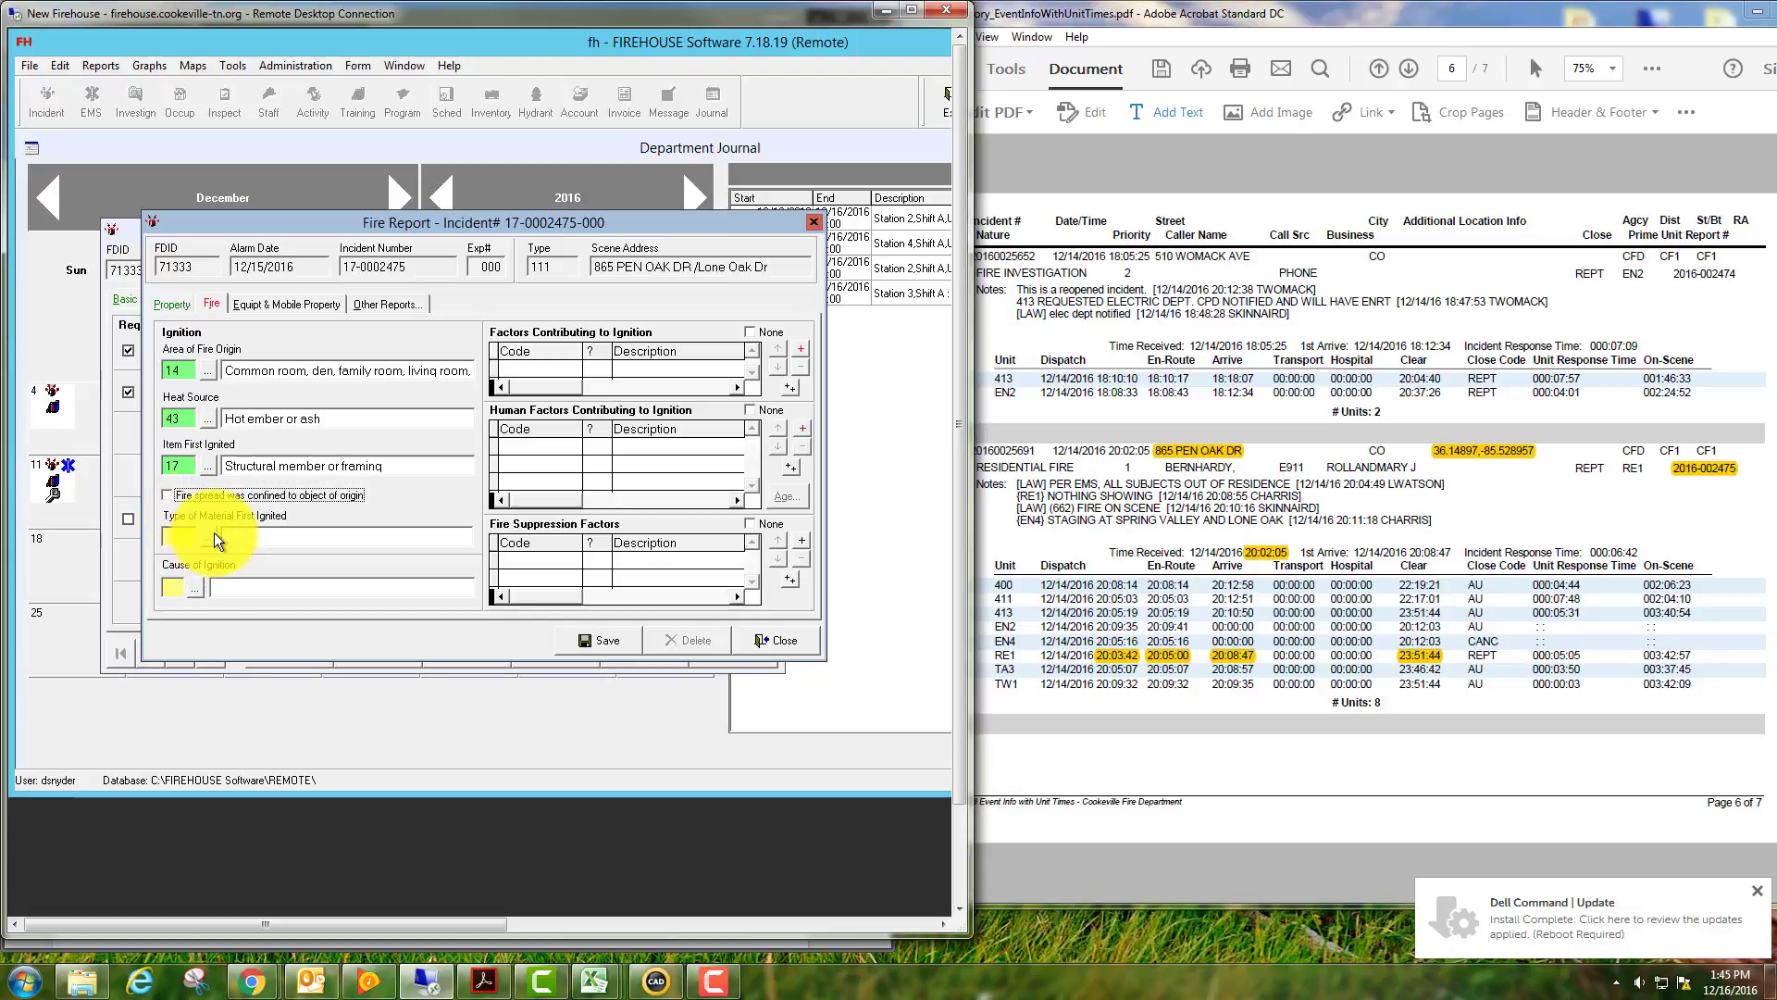
Mark spread confined to object of origin, material 63 sawn wood, and cause 2 Unintentional.
key("space")
left_click(208, 533)
key("Escape")
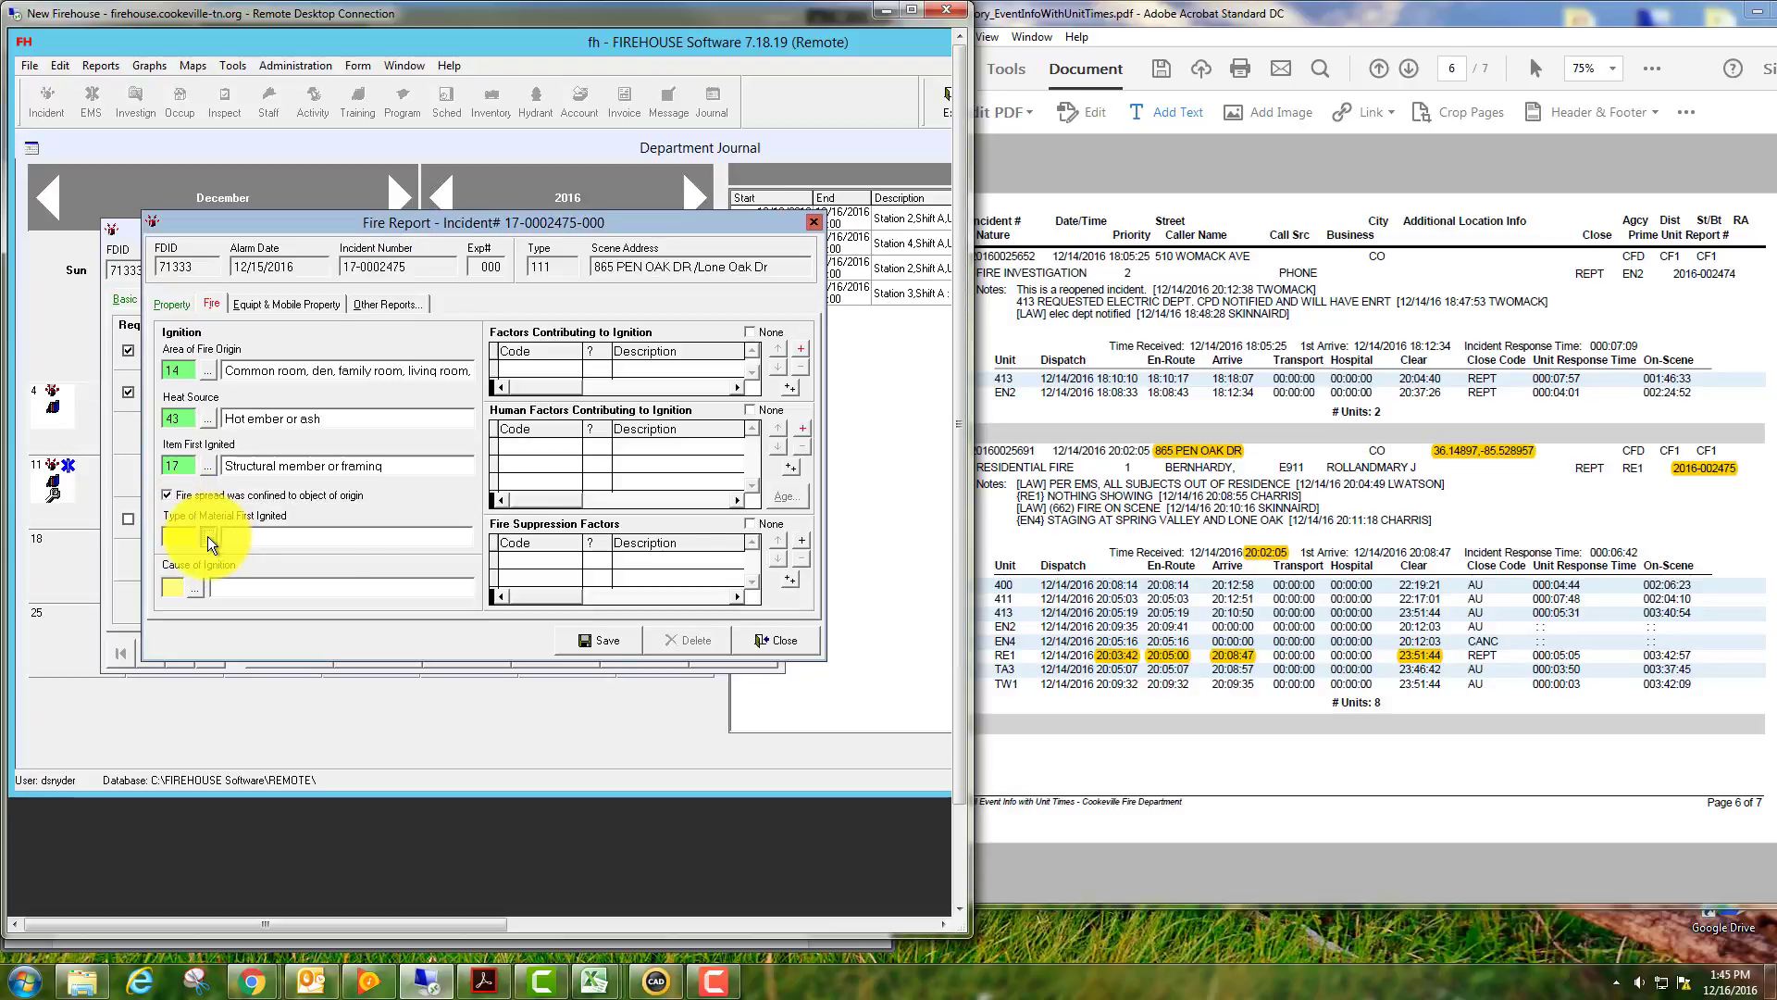
left_click(208, 536)
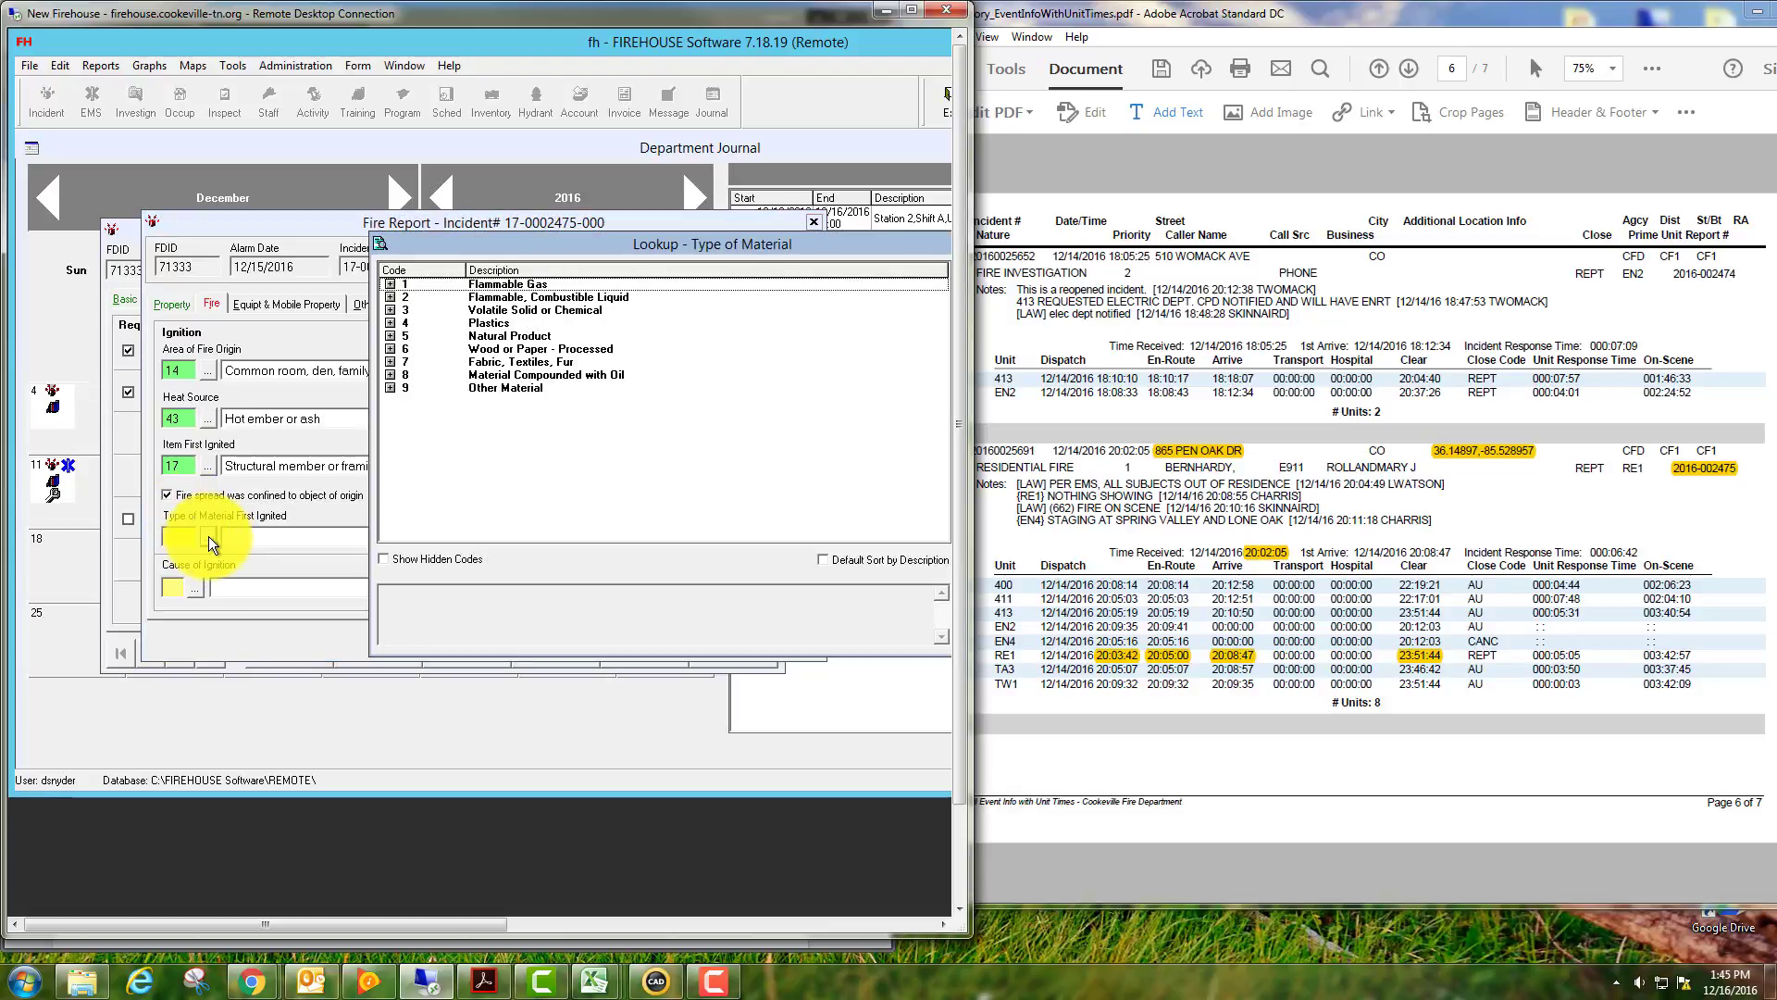
left_click(389, 349)
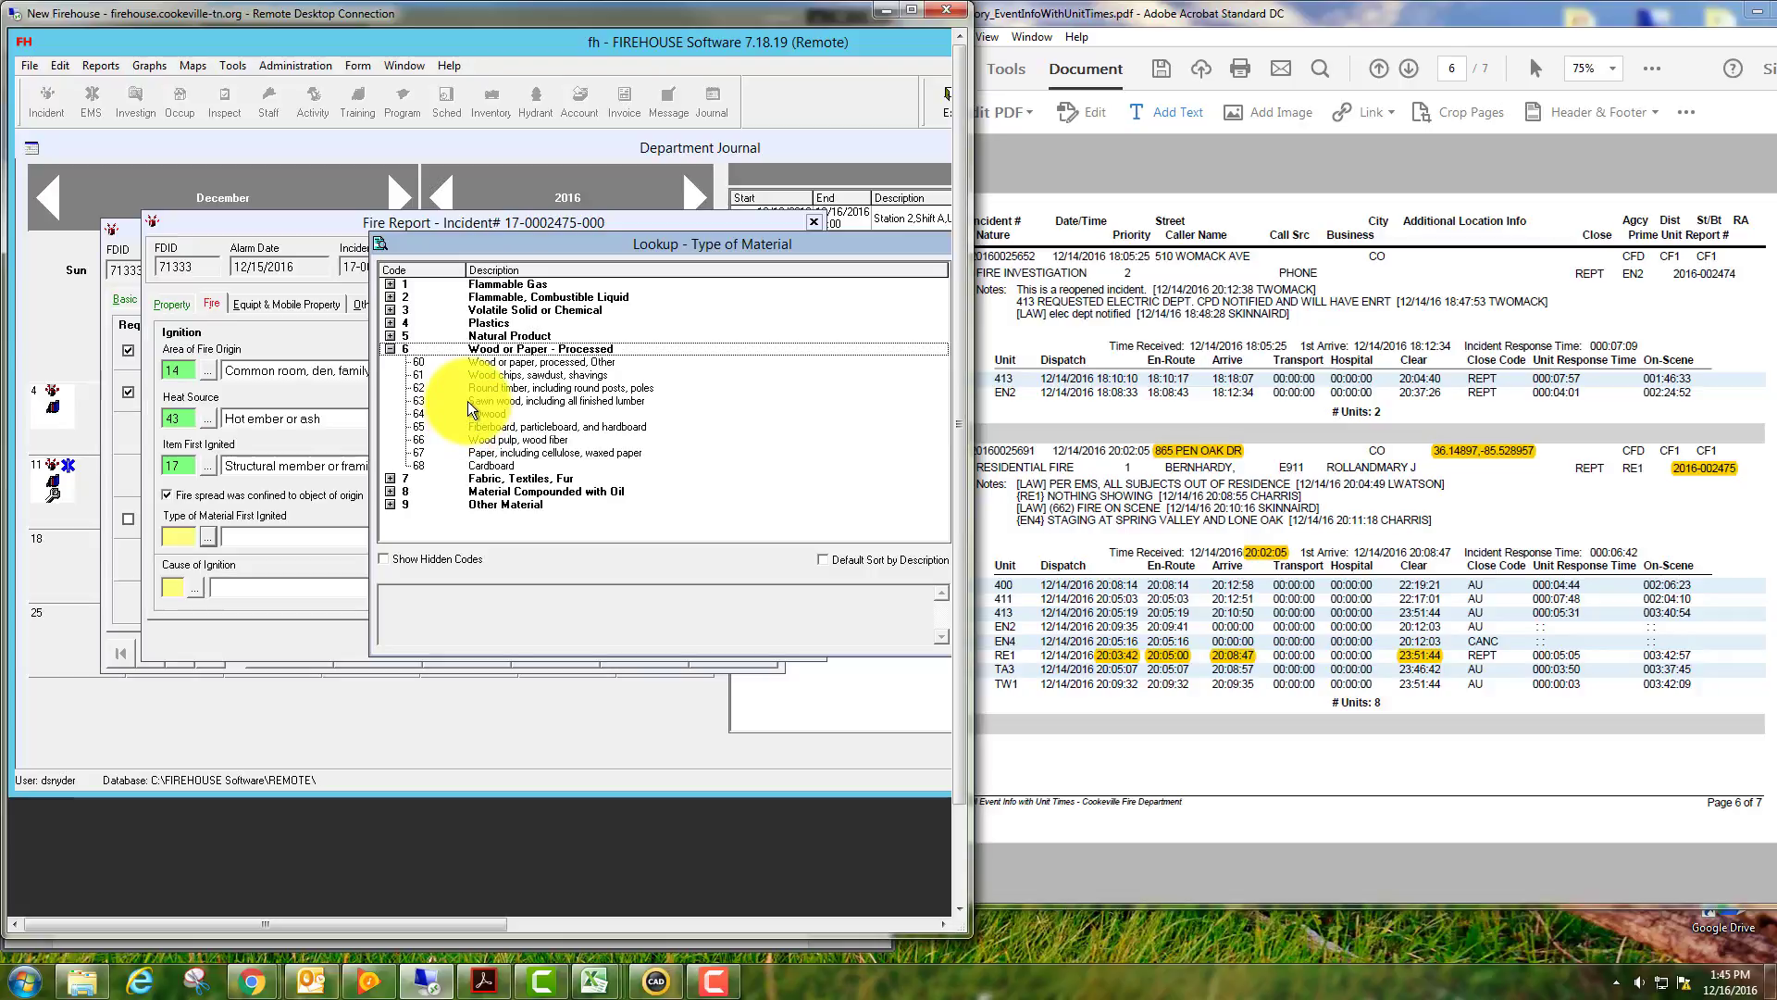
double_click(468, 402)
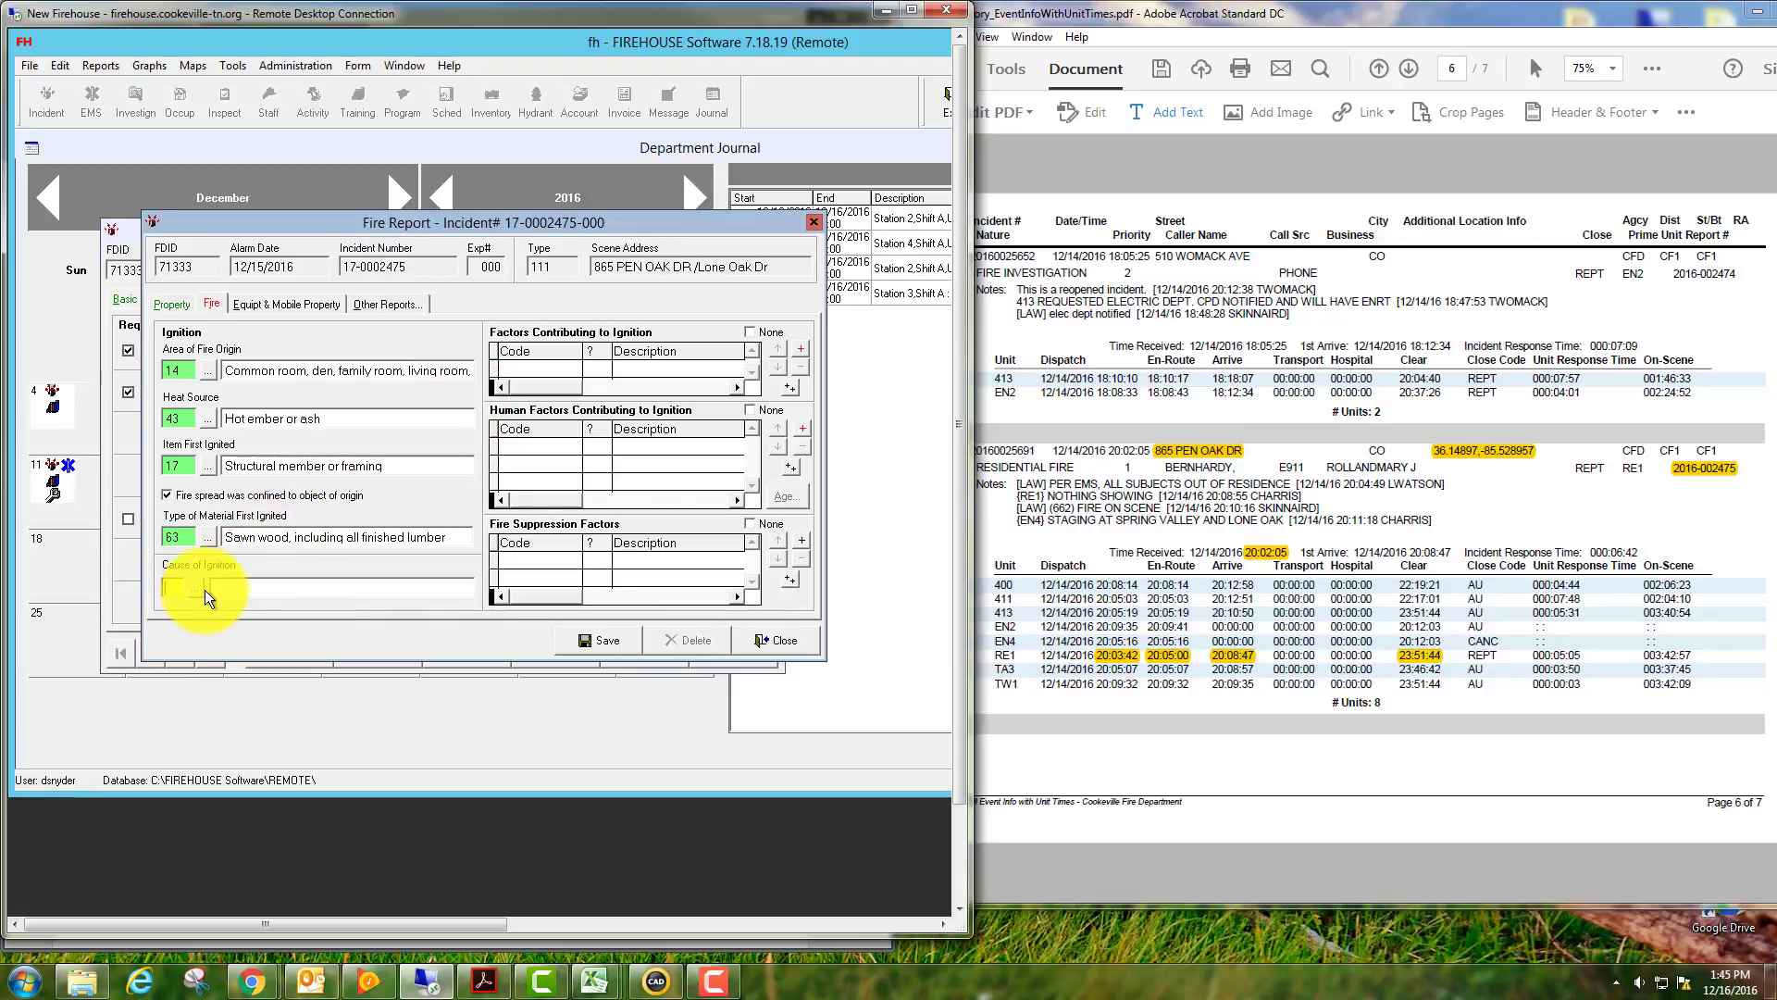
left_click(196, 587)
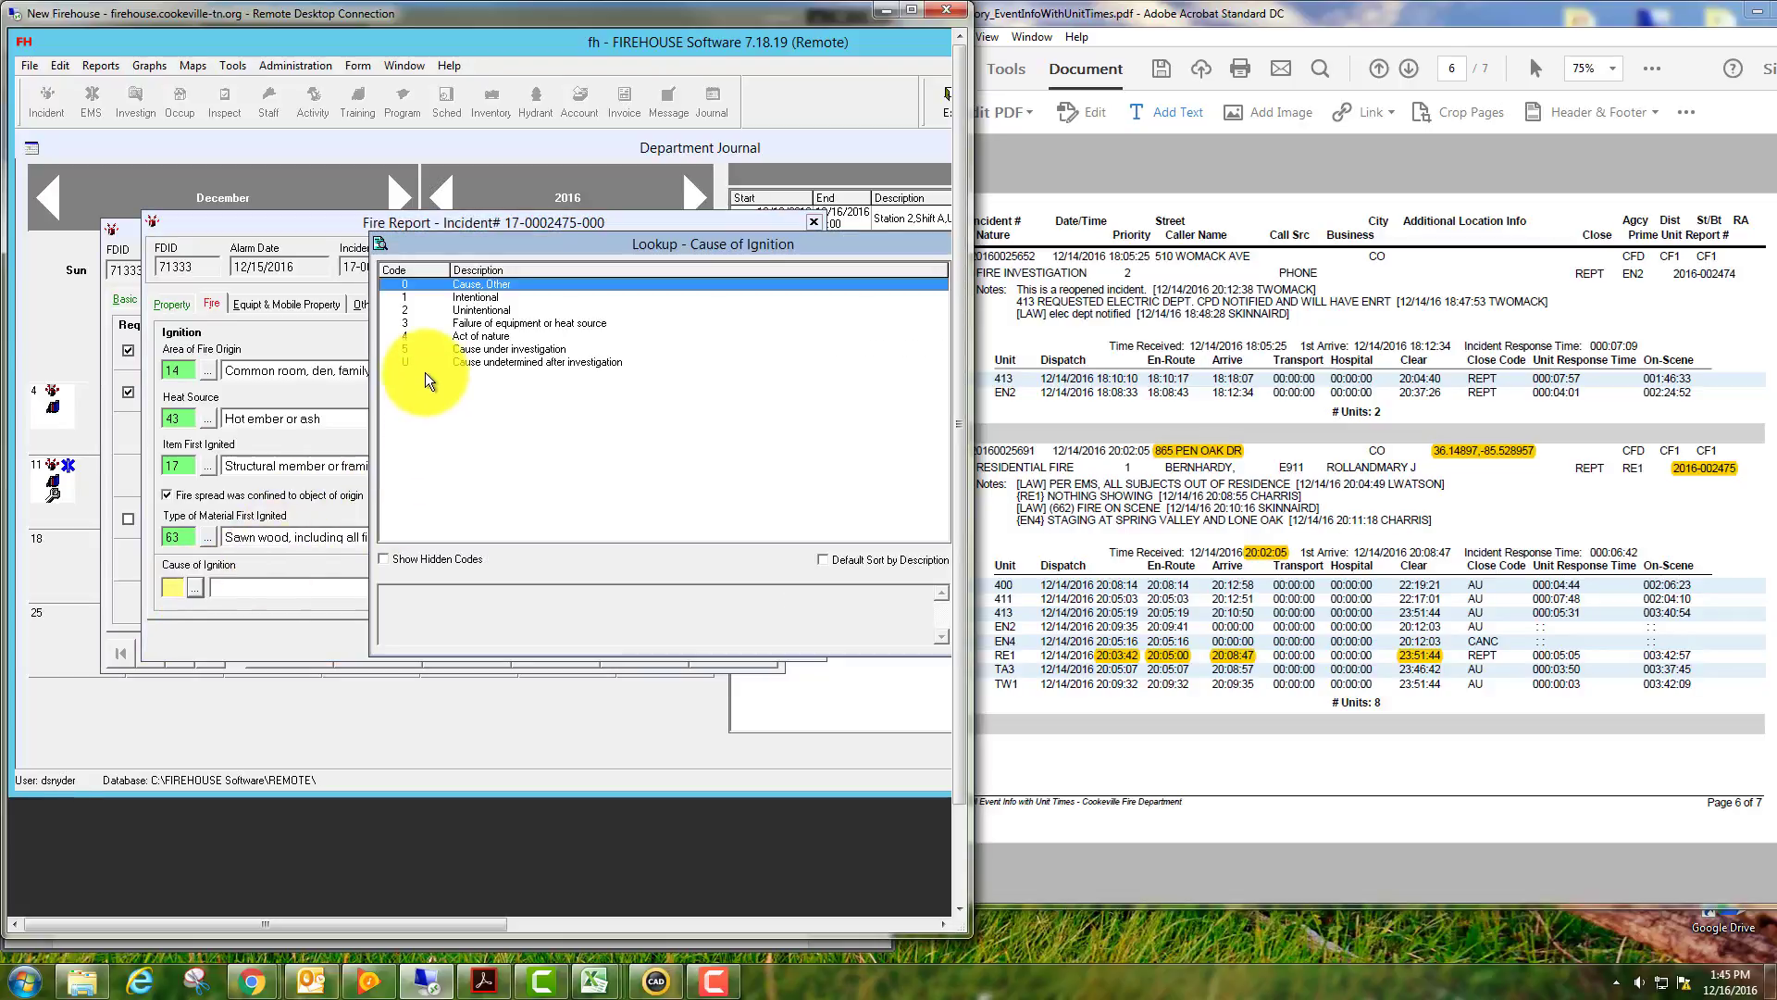
double_click(451, 311)
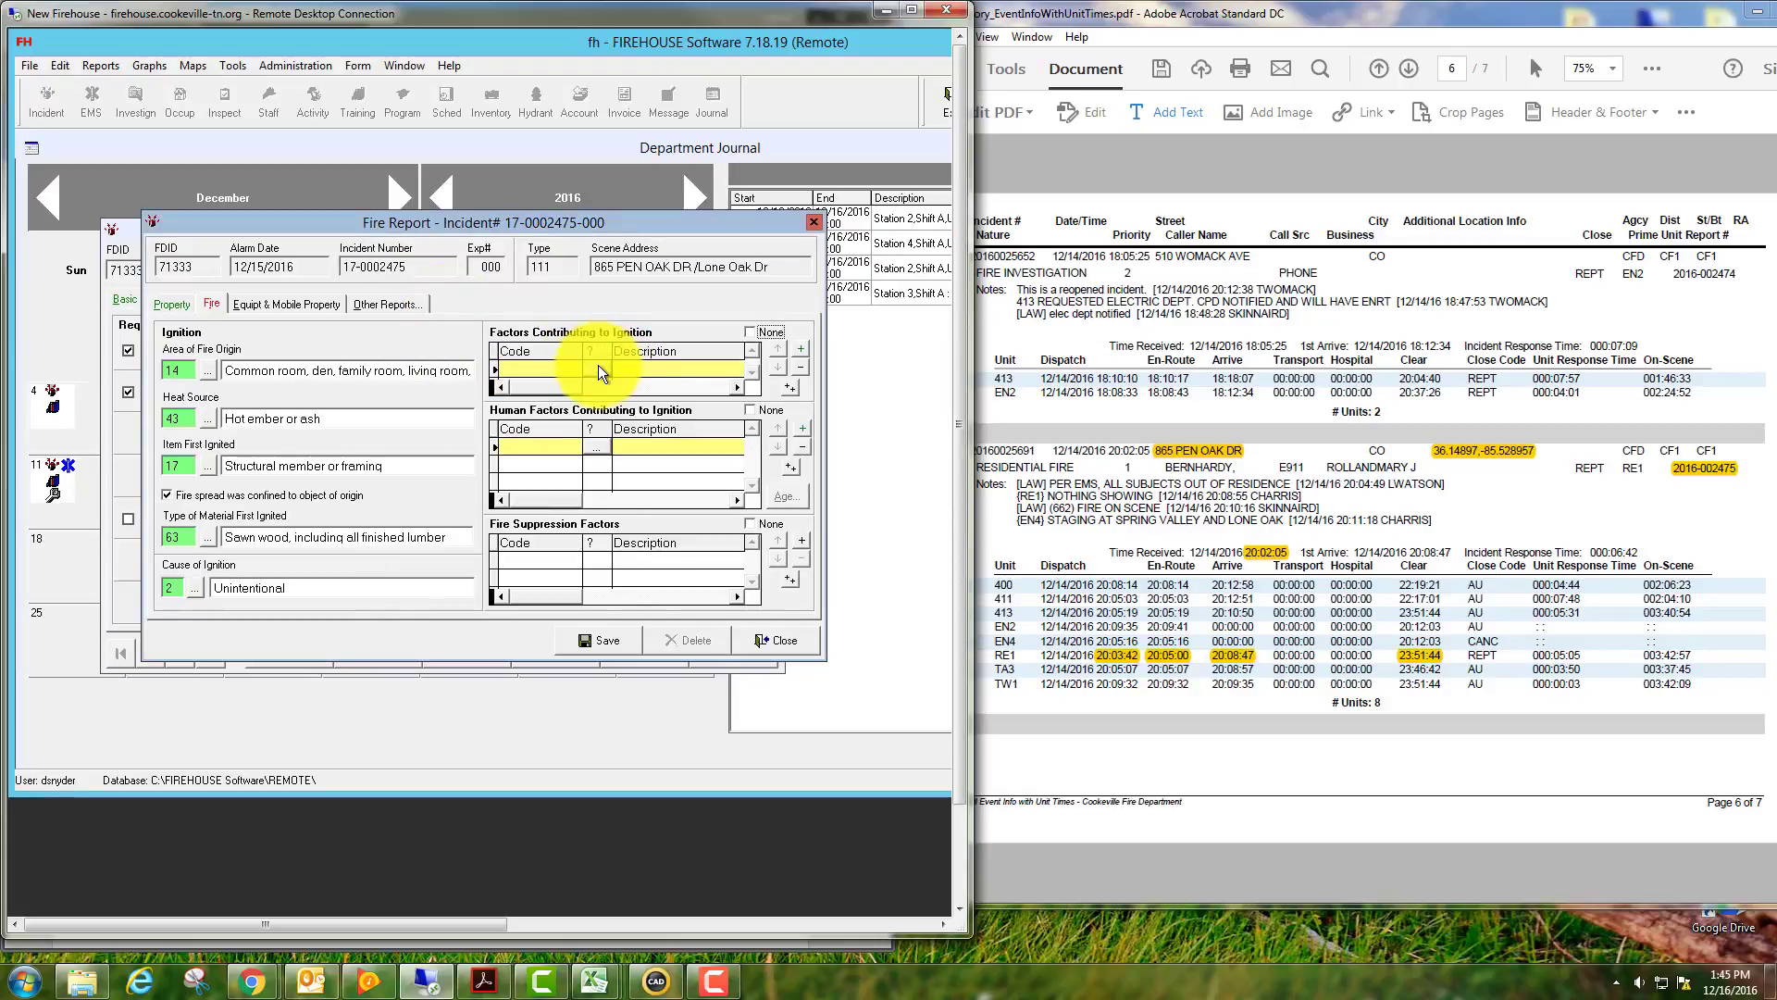
Add contributing factor 42 Construction deficiency, mark human factors None, and save the fire report.
left_click(598, 369)
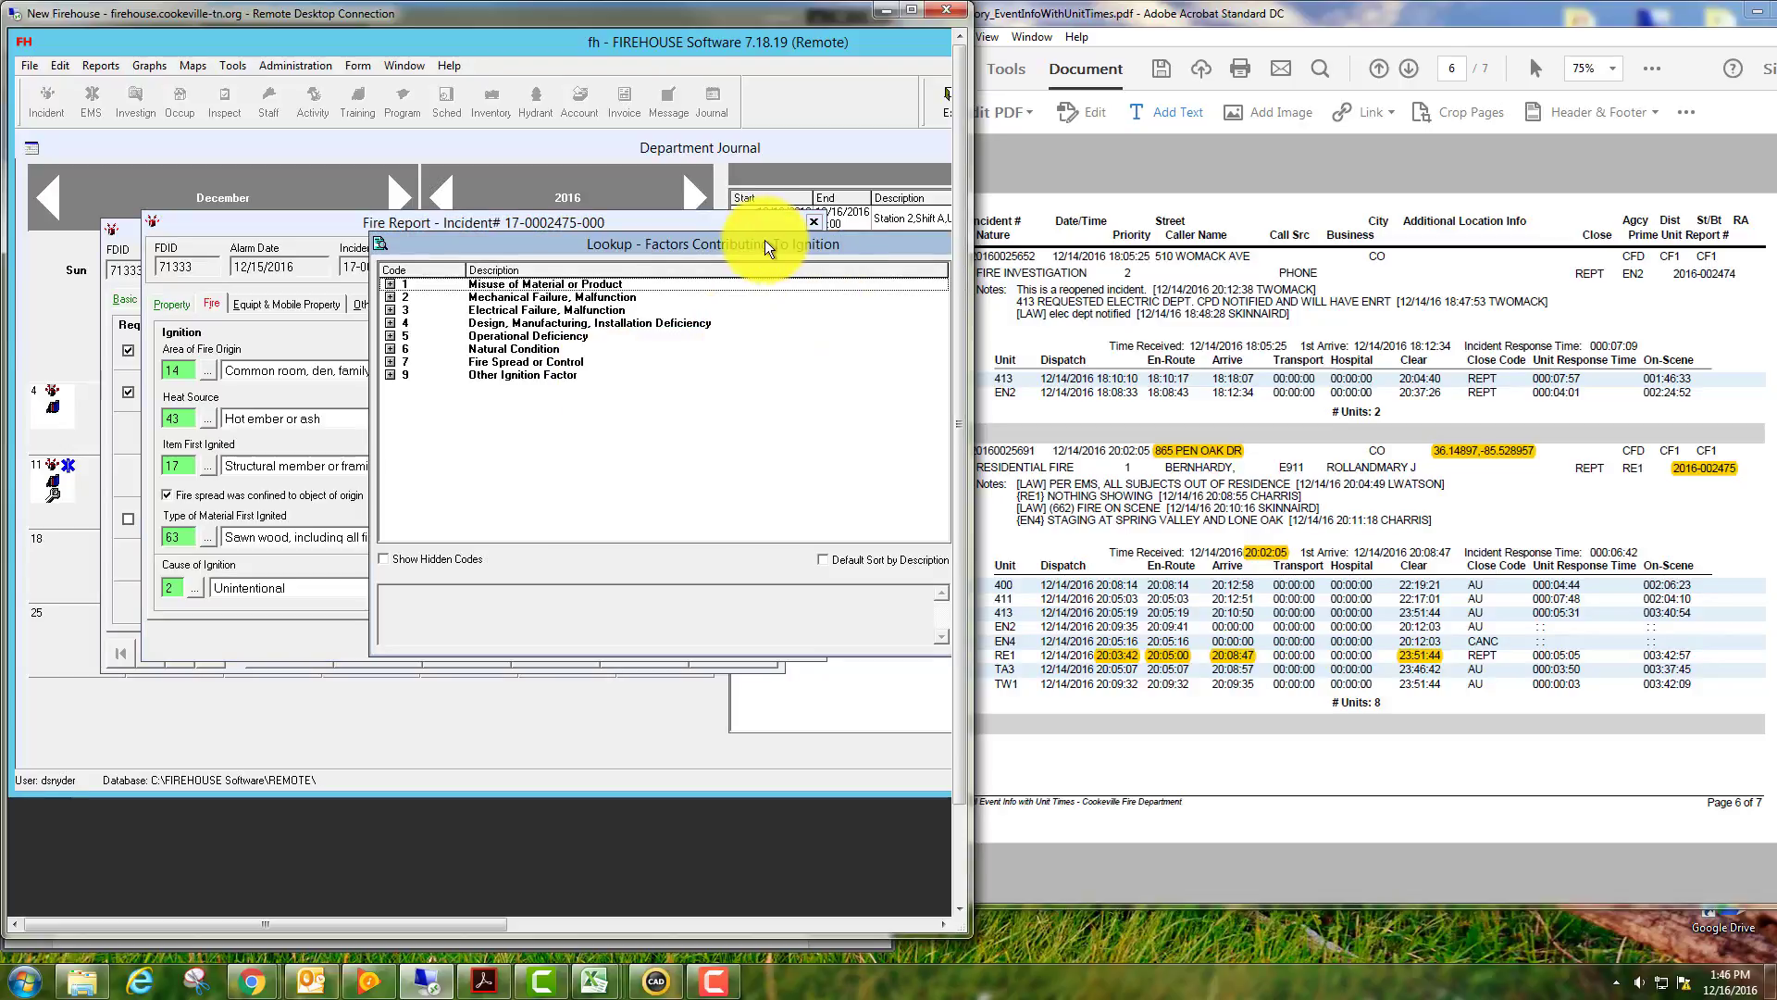
left_click_drag(757, 240, 576, 247)
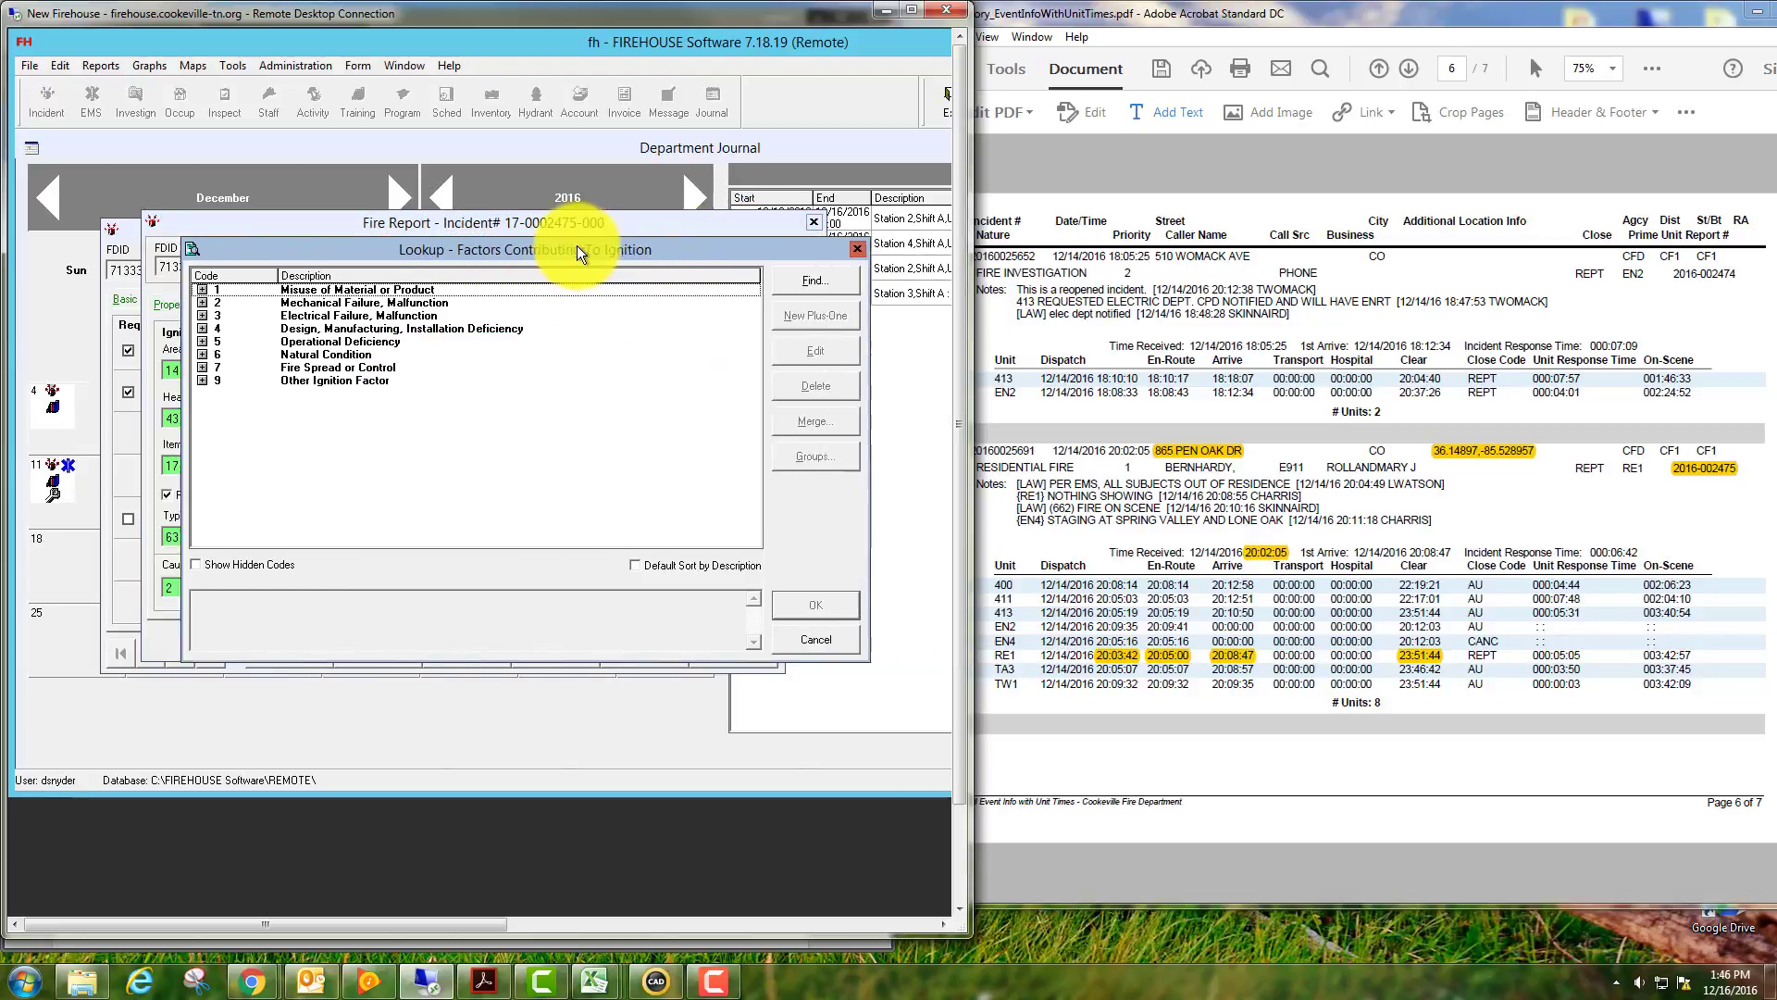
left_click(857, 248)
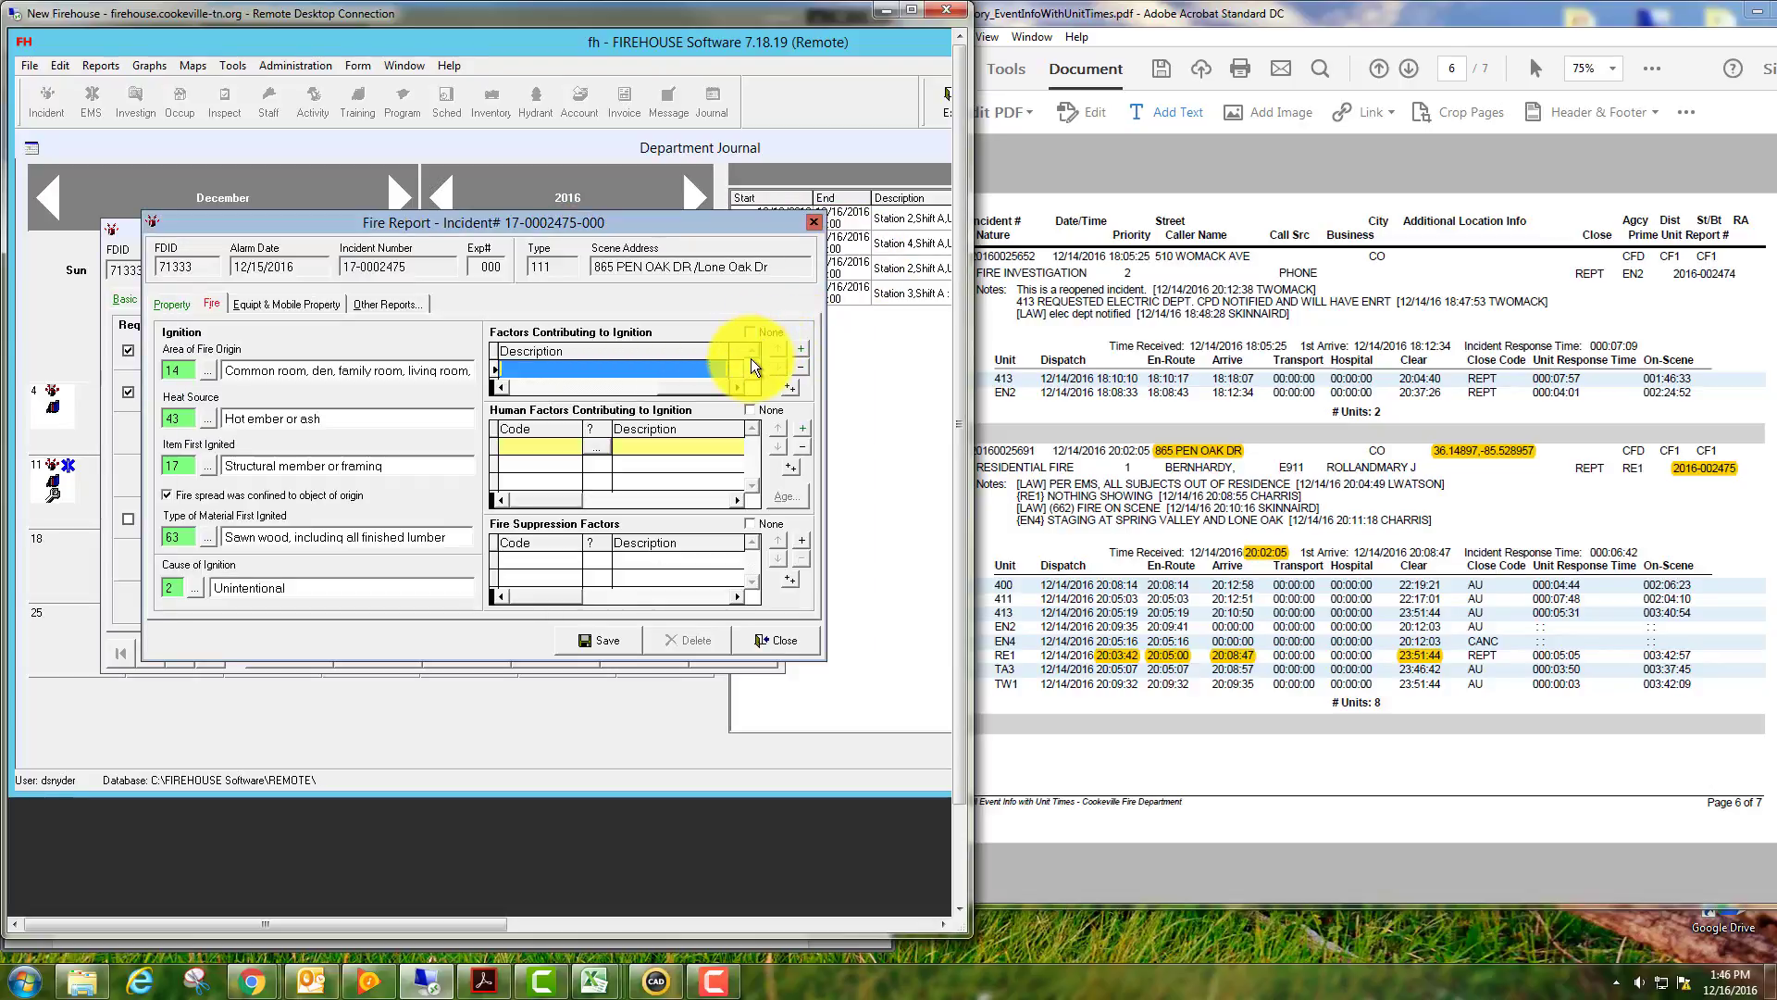
left_click(632, 368)
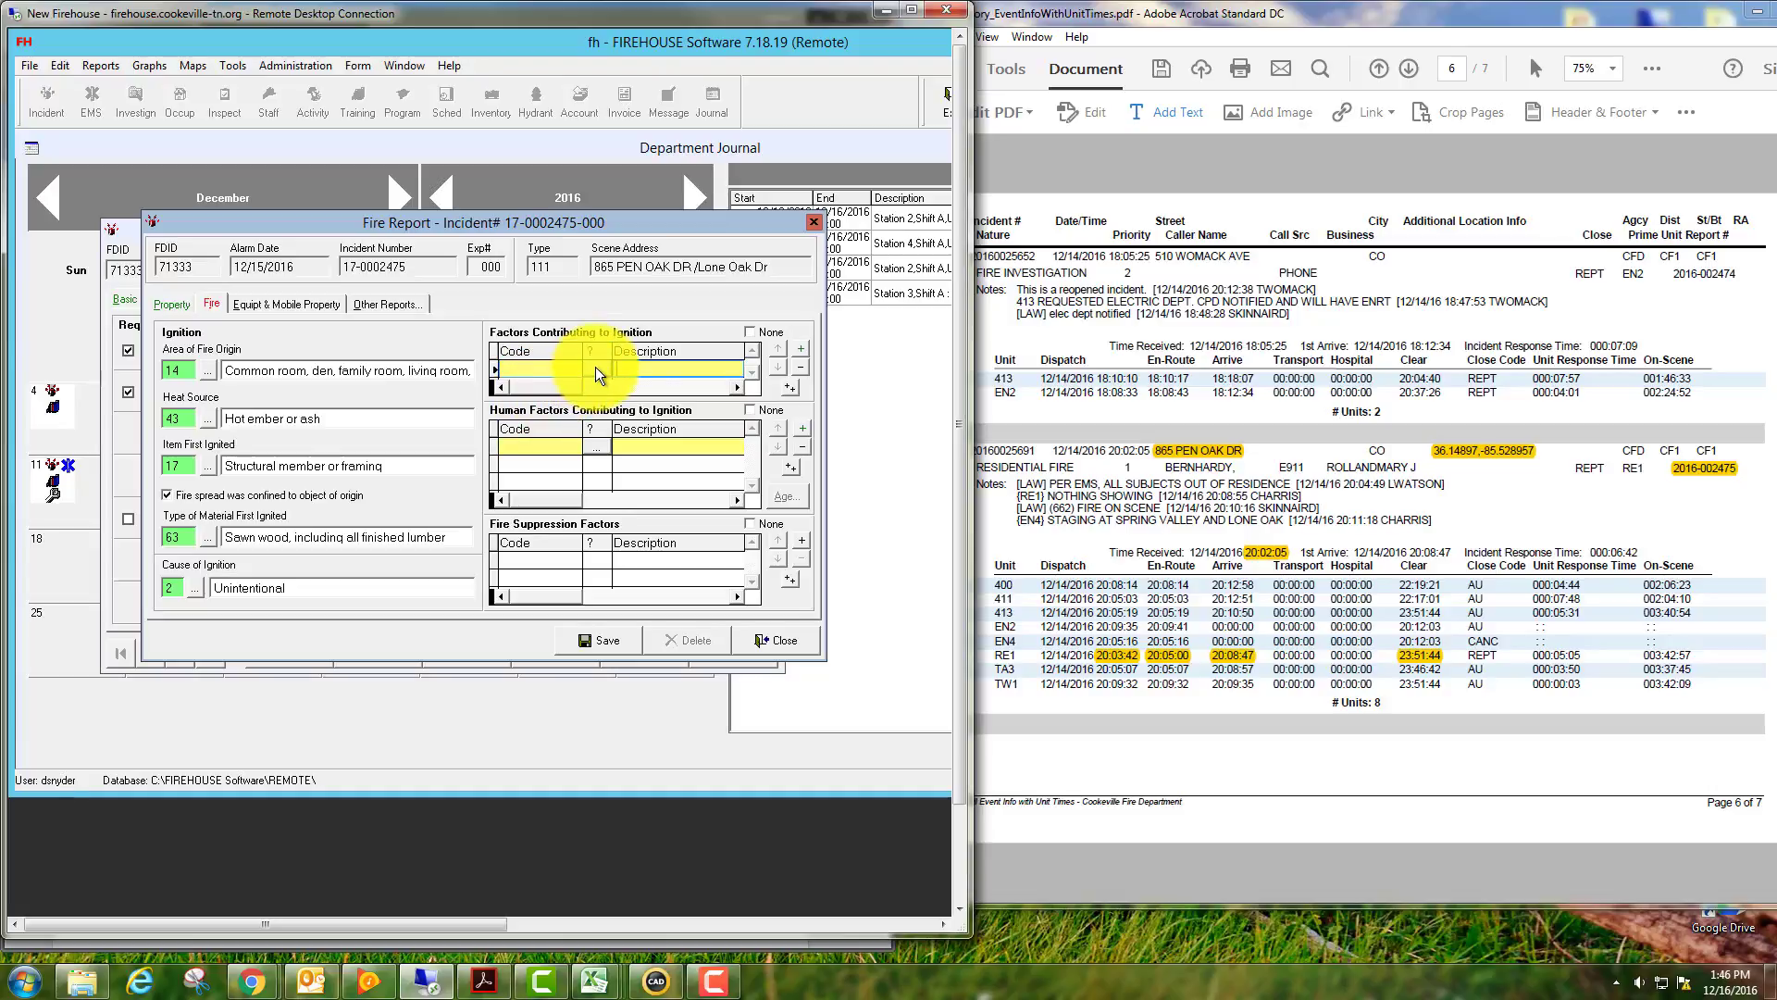
double_click(596, 367)
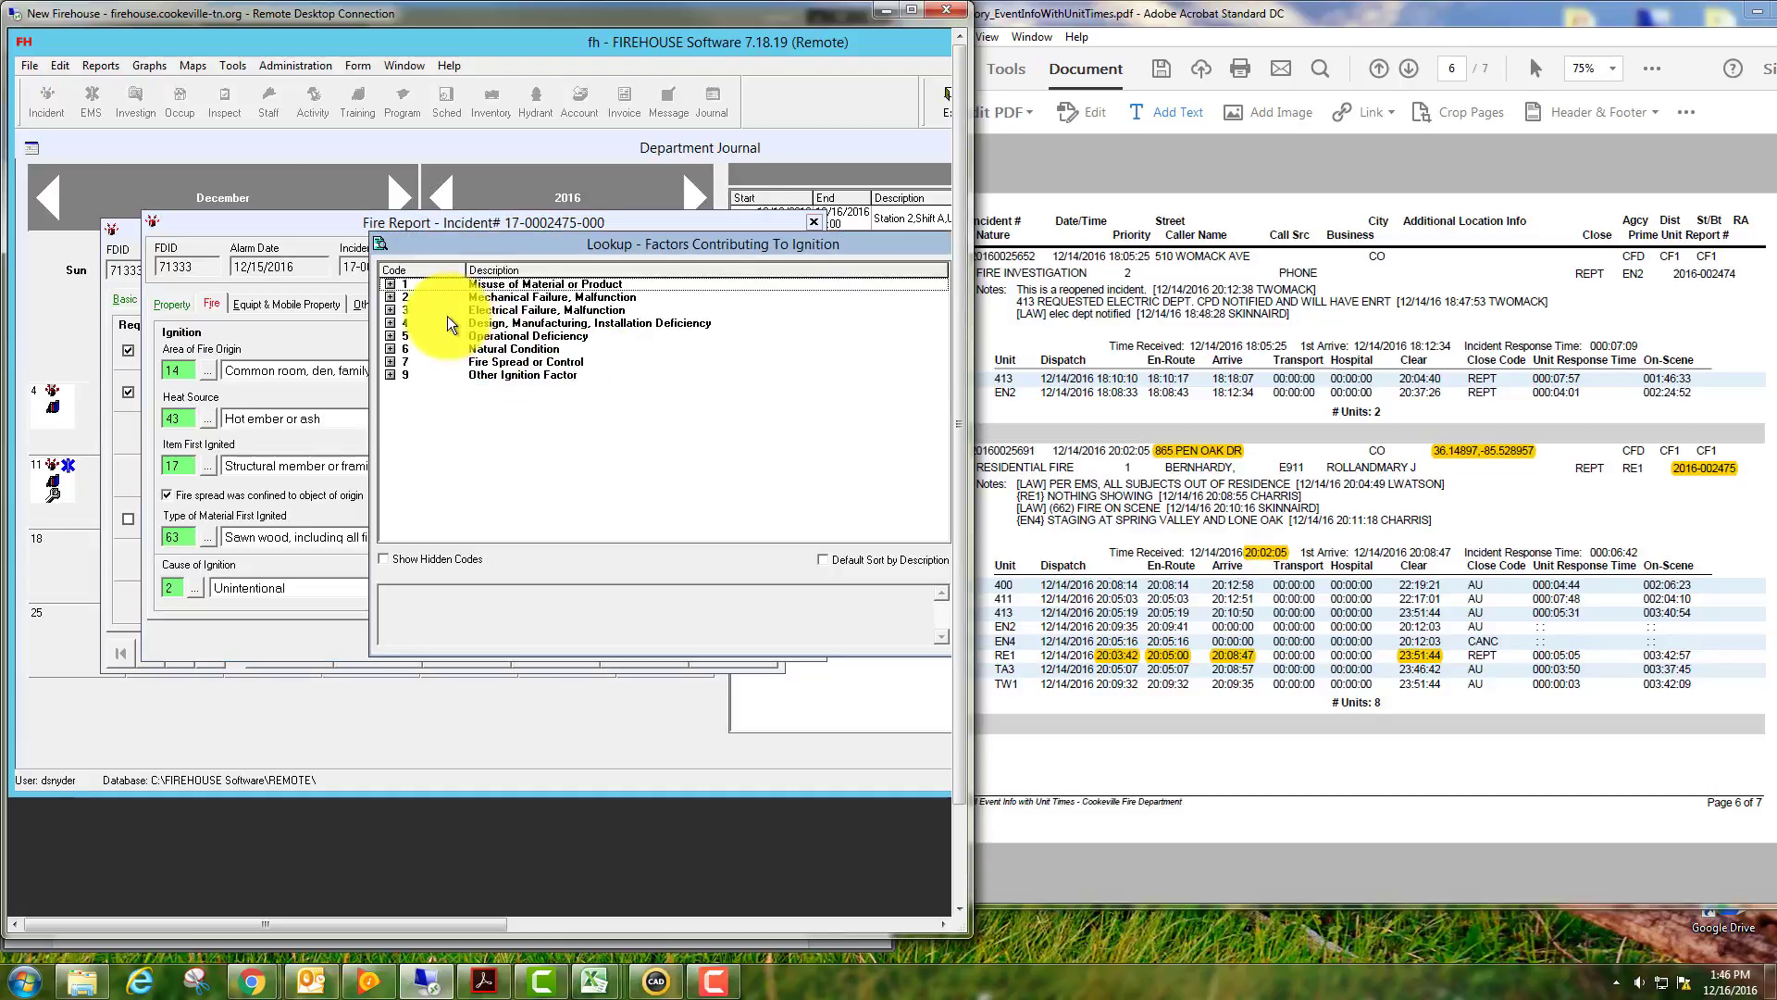
left_click(391, 324)
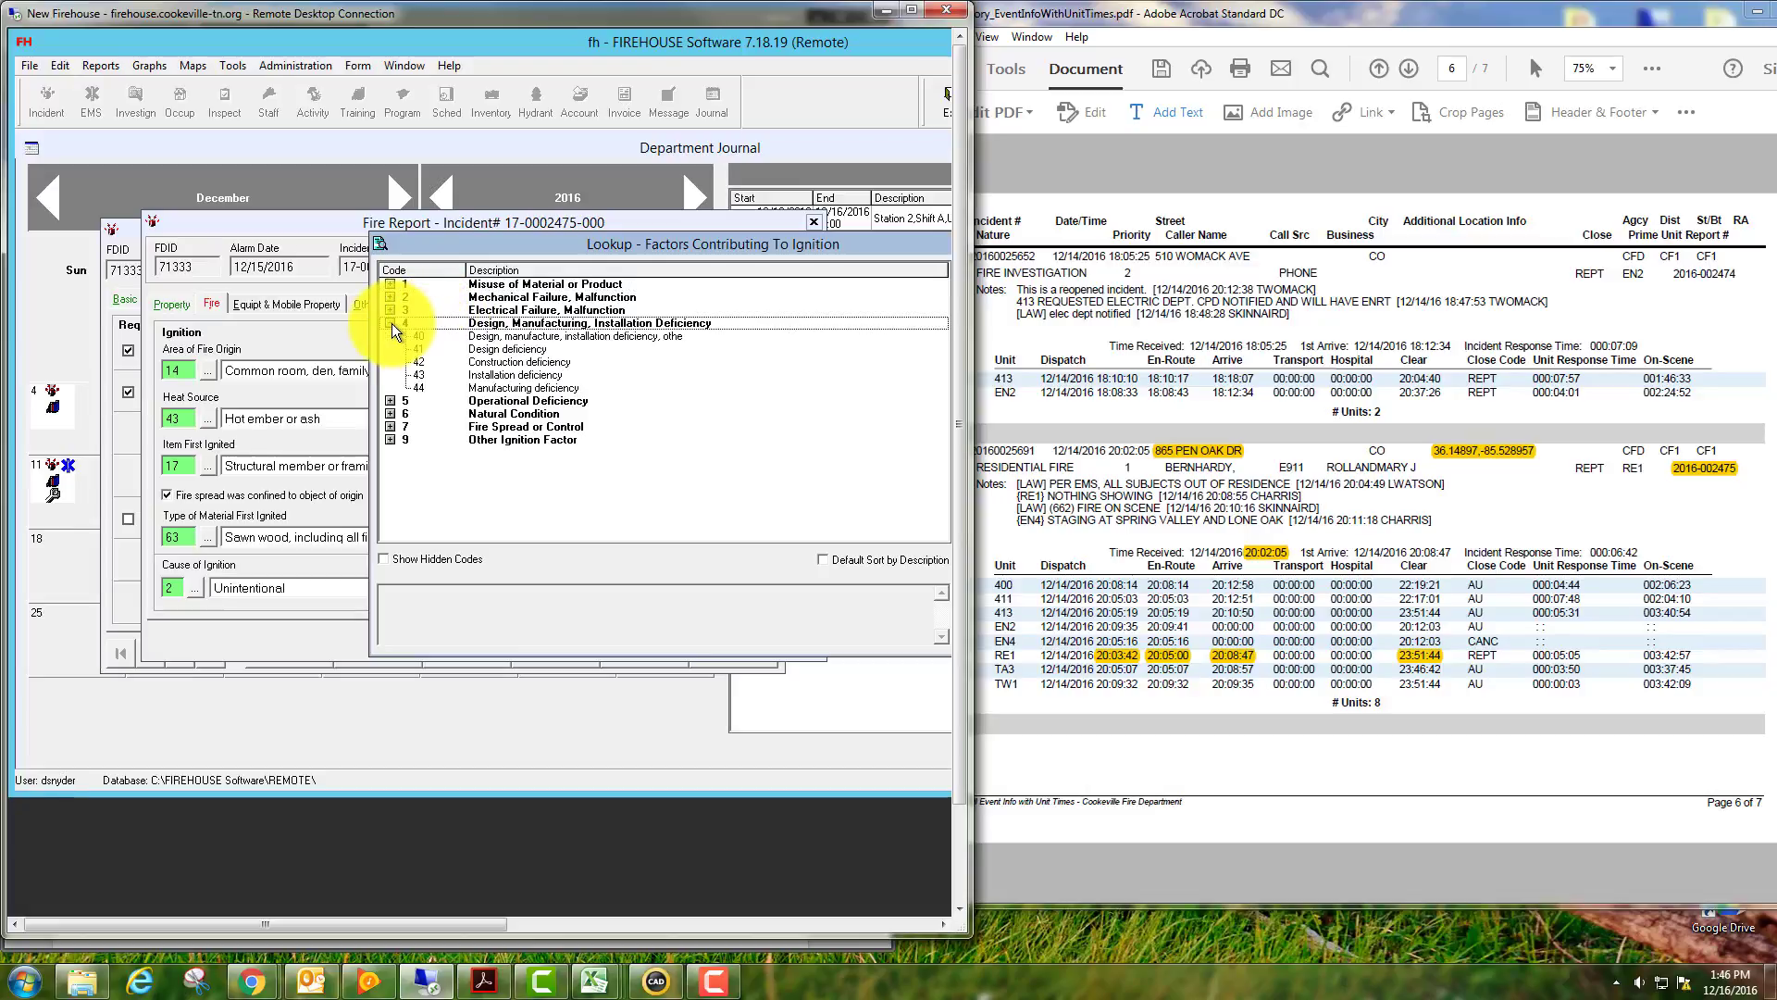
double_click(472, 362)
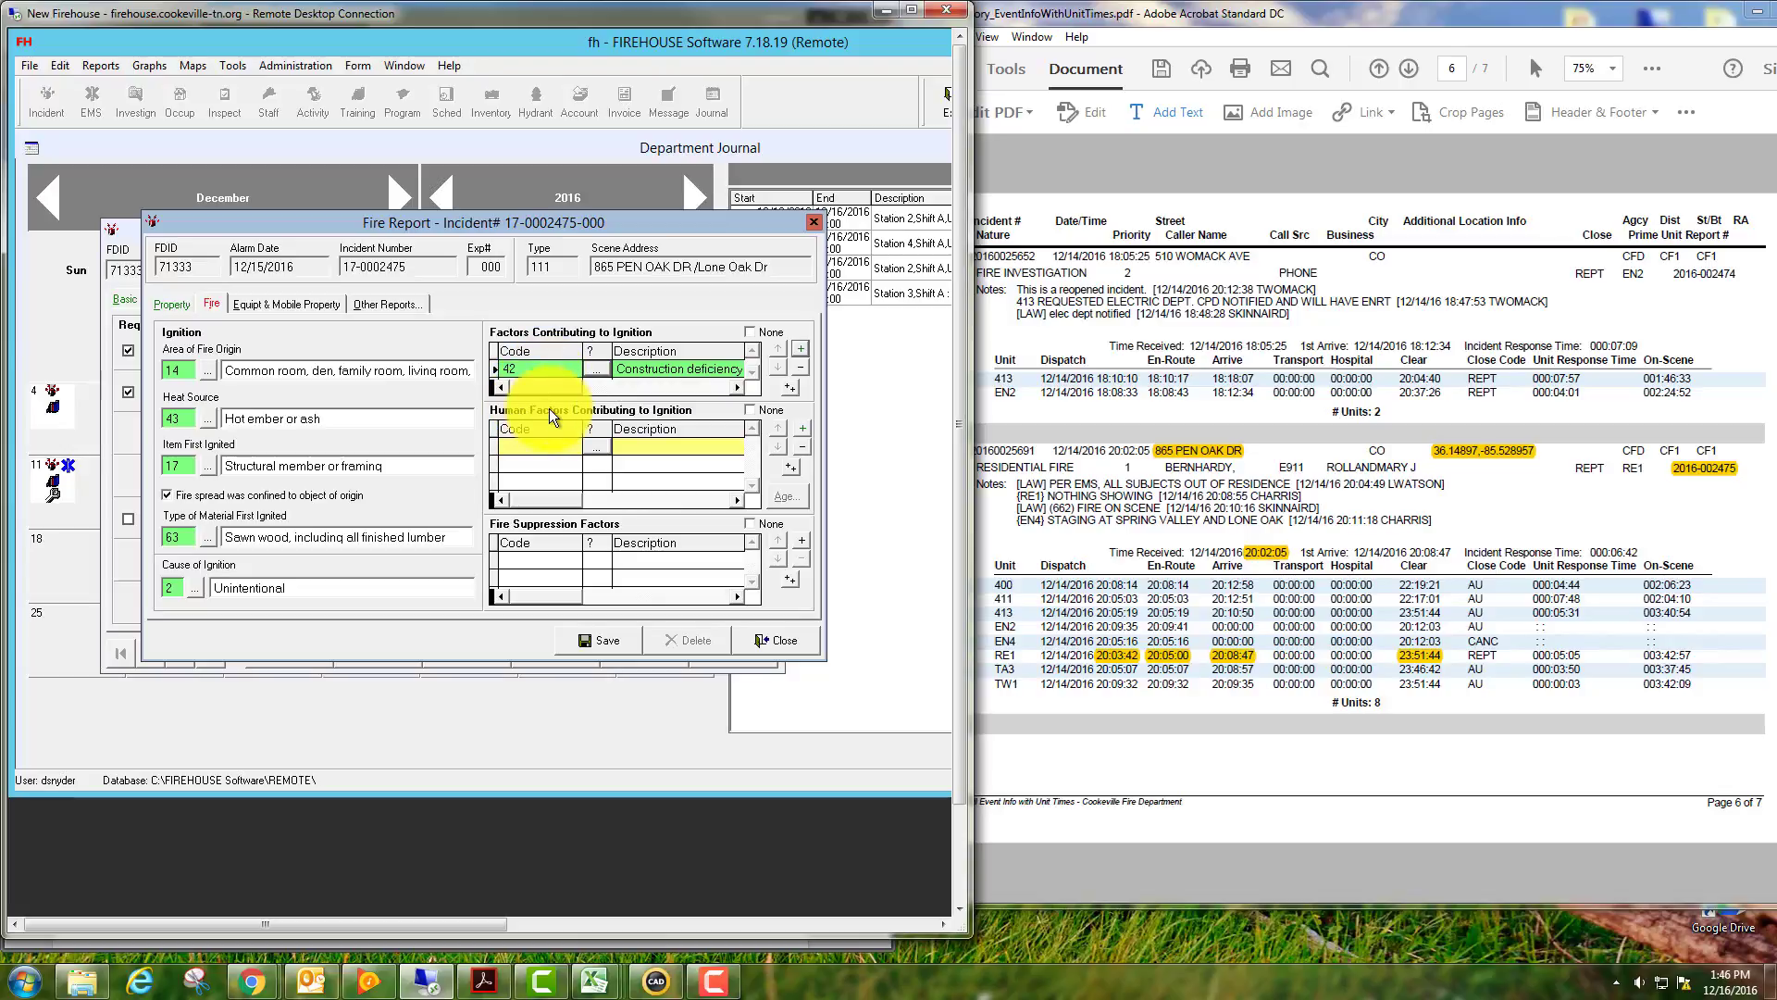
left_click(750, 410)
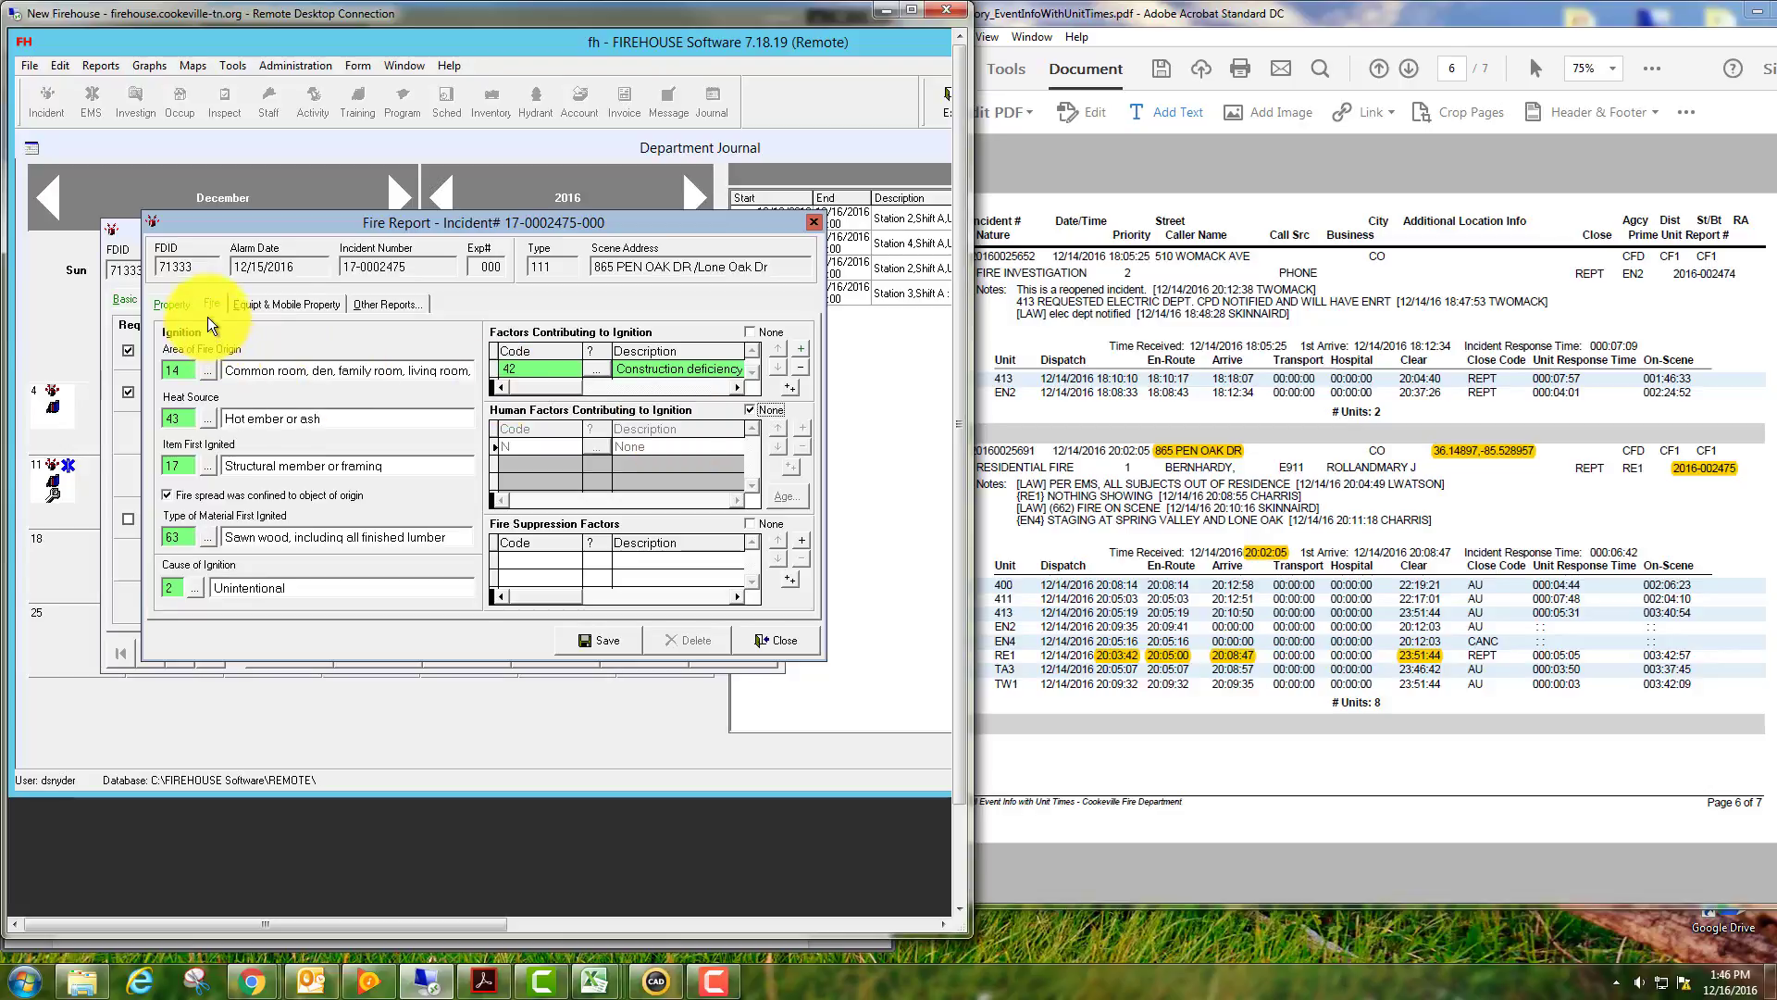
left_click(595, 642)
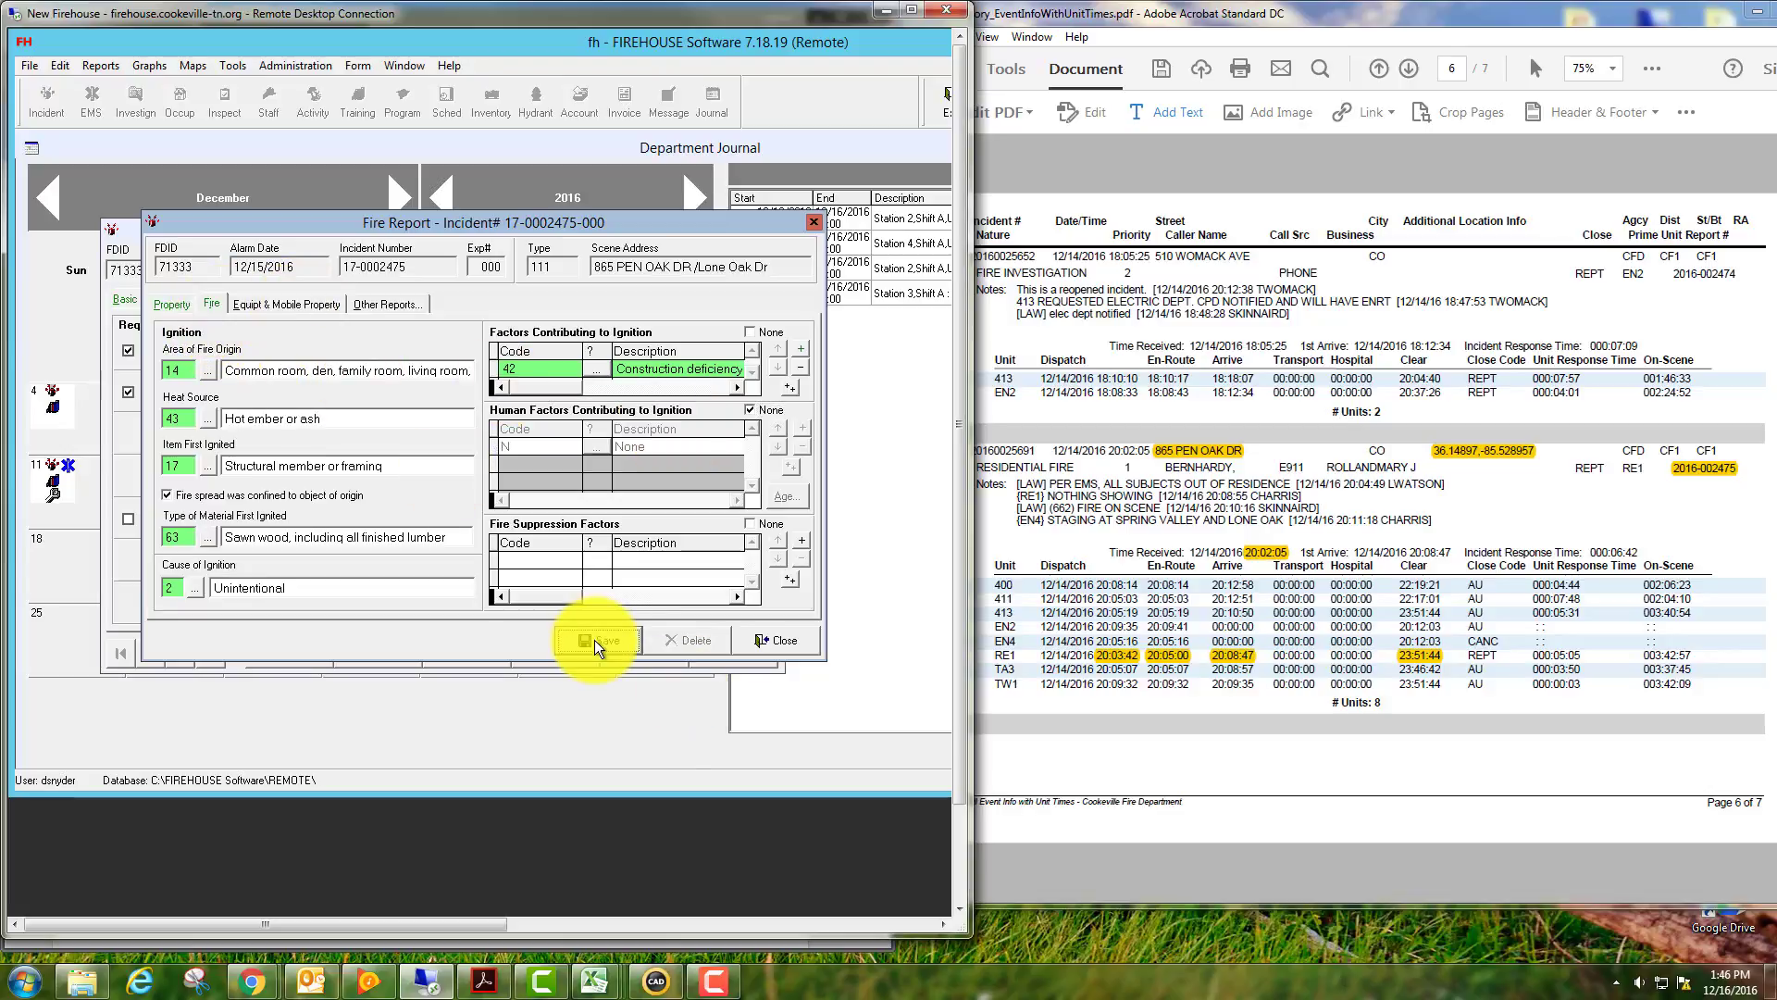
In the Structure Fire report, set structure type Enclosed building and building status 2 In normal use.
left_click(784, 640)
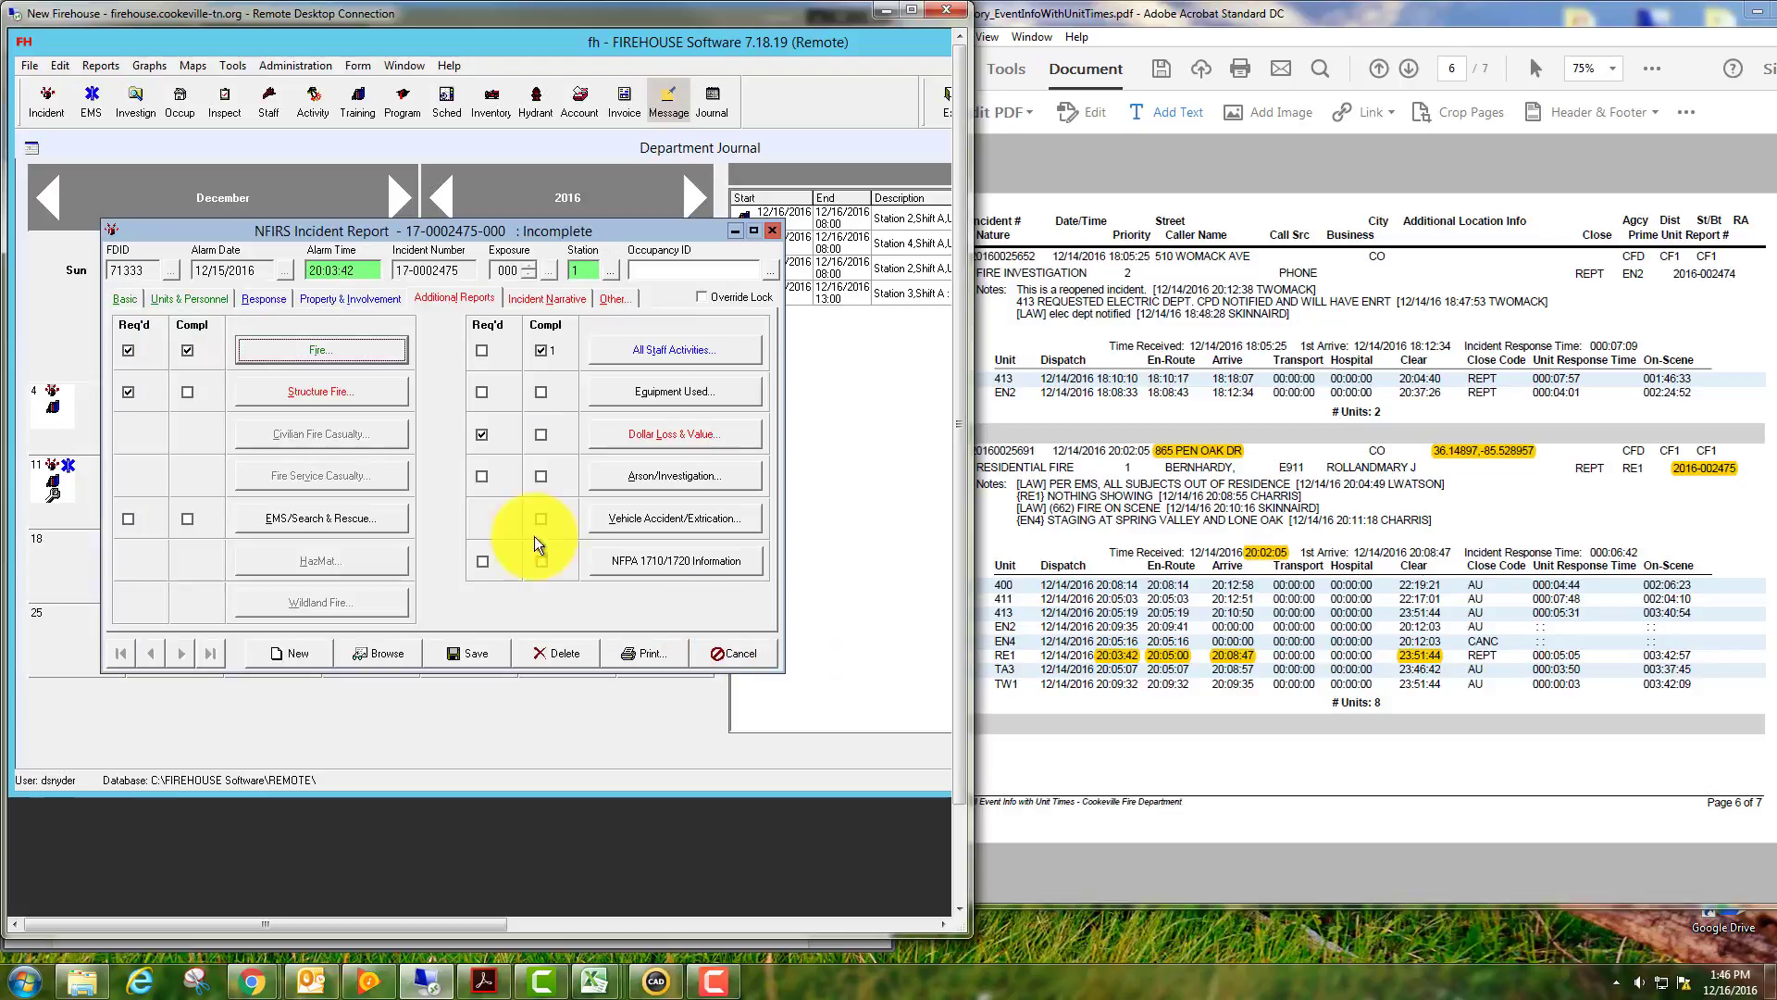
left_click(338, 393)
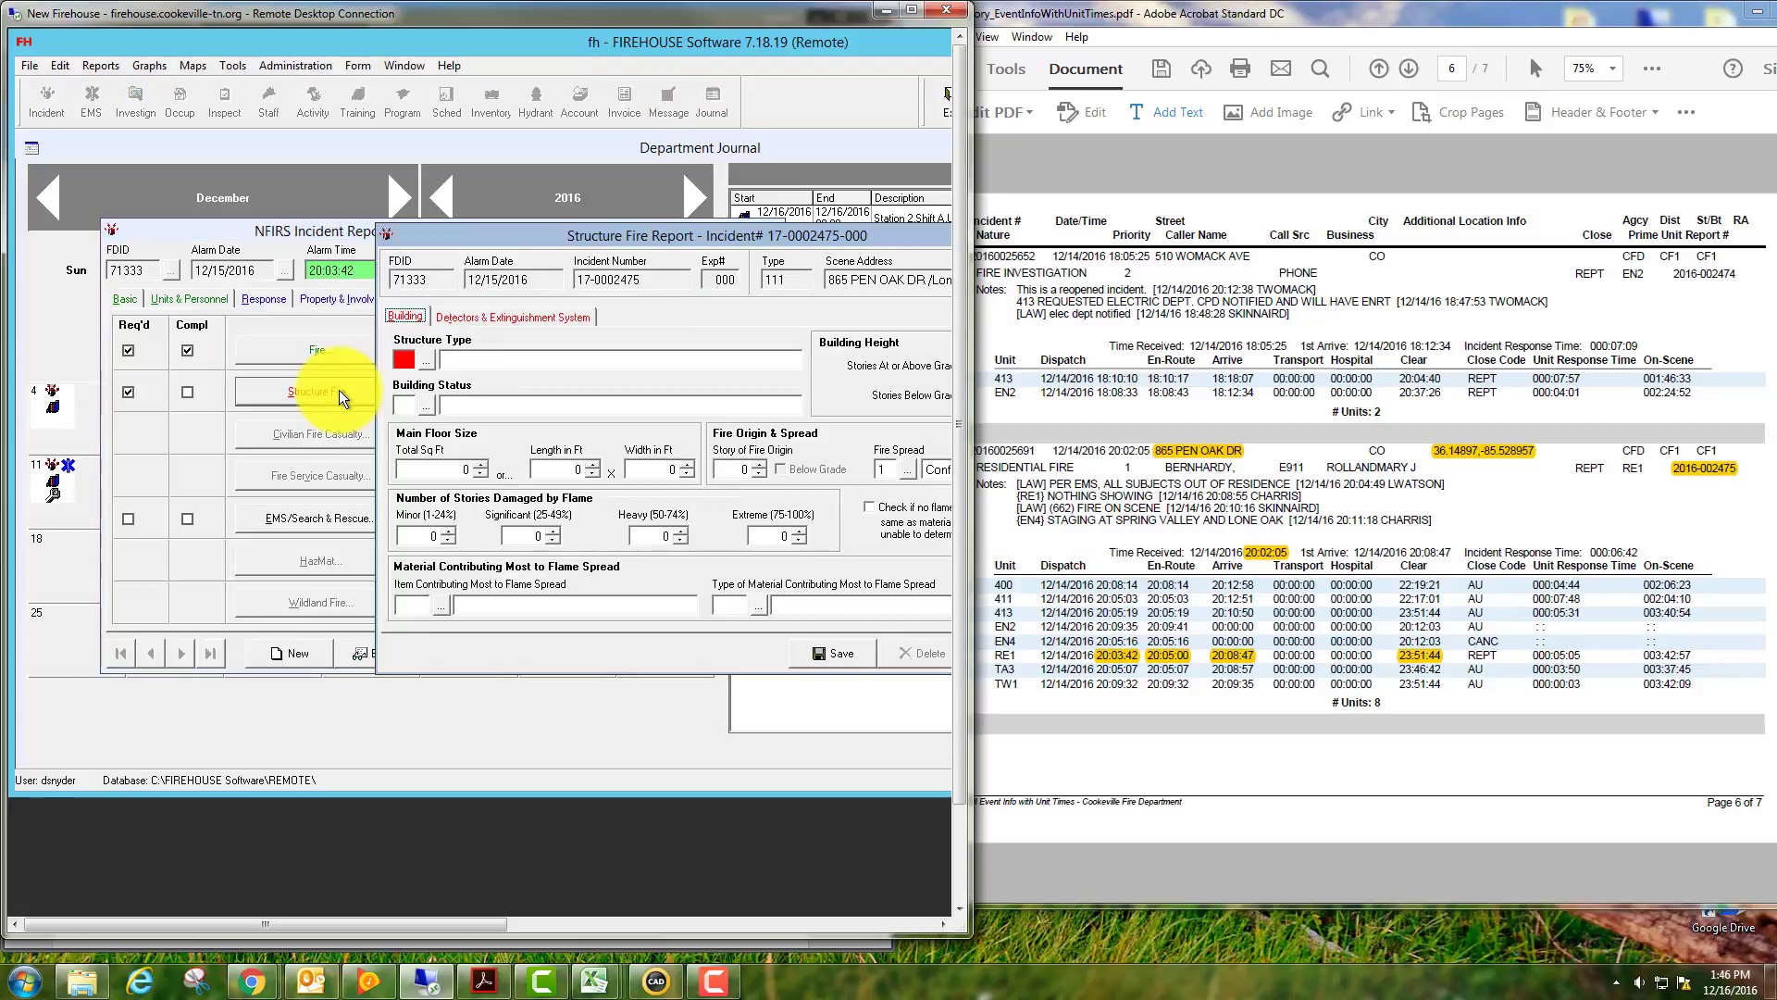
left_click_drag(527, 235, 303, 215)
left_click(208, 336)
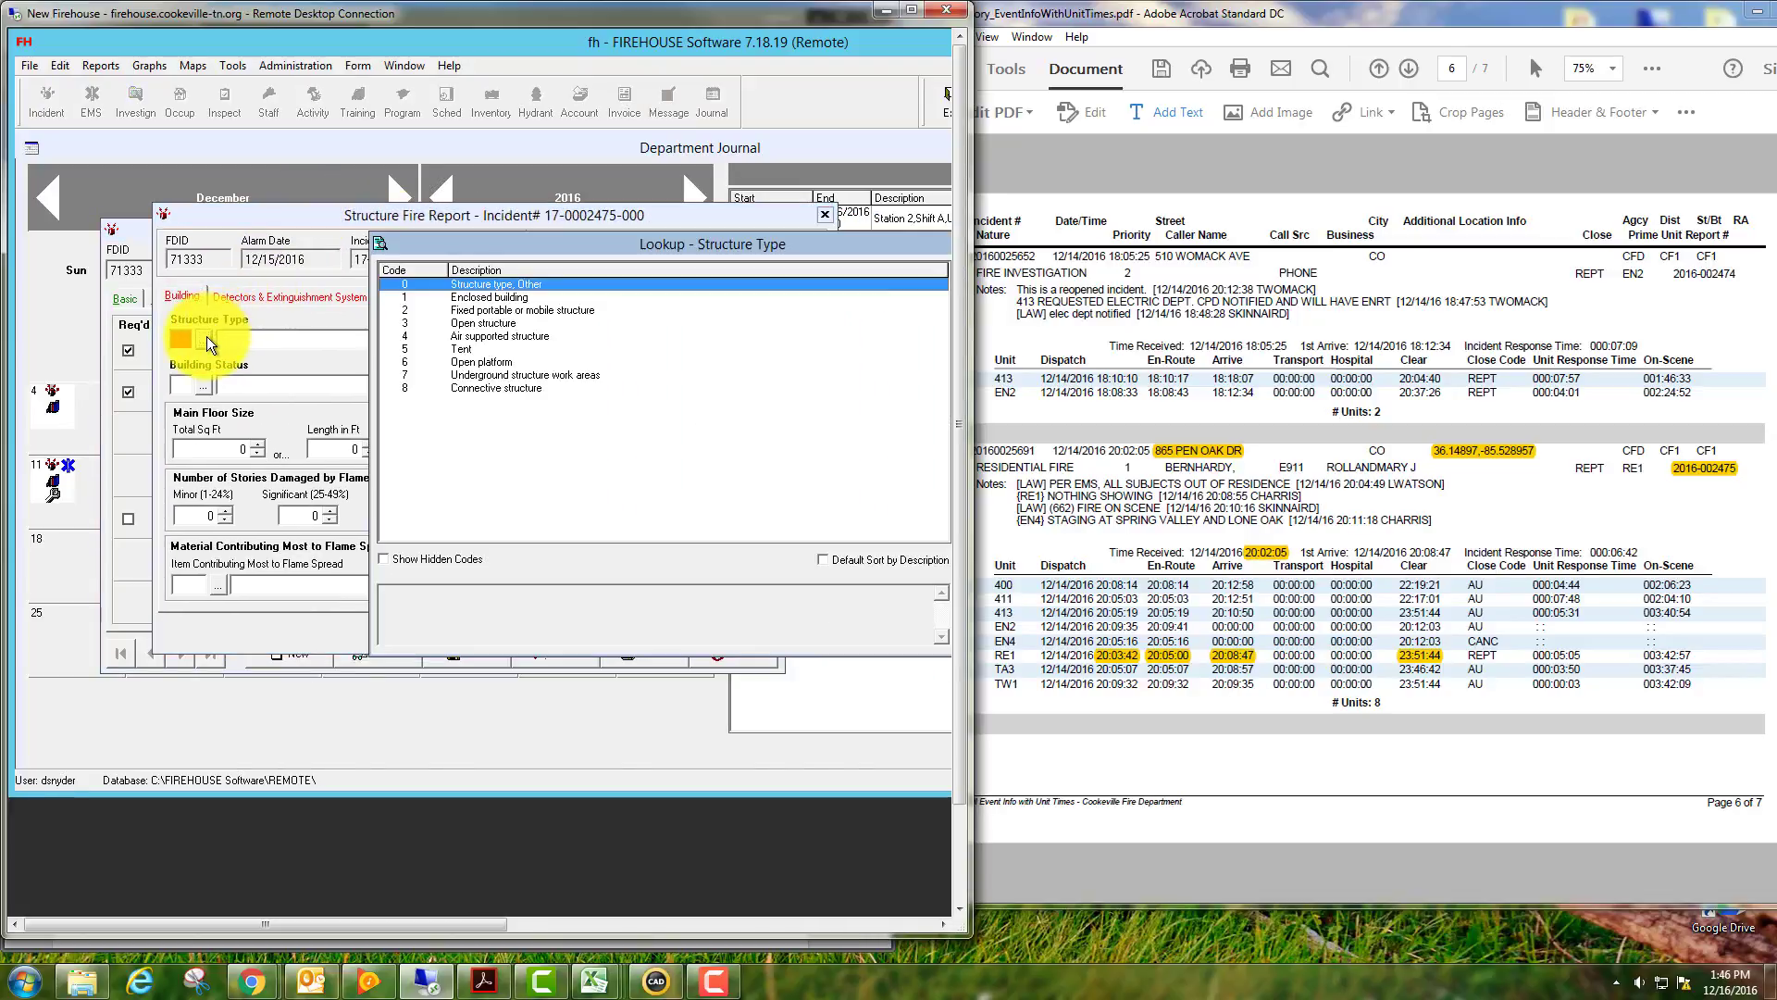
double_click(469, 296)
left_click(204, 385)
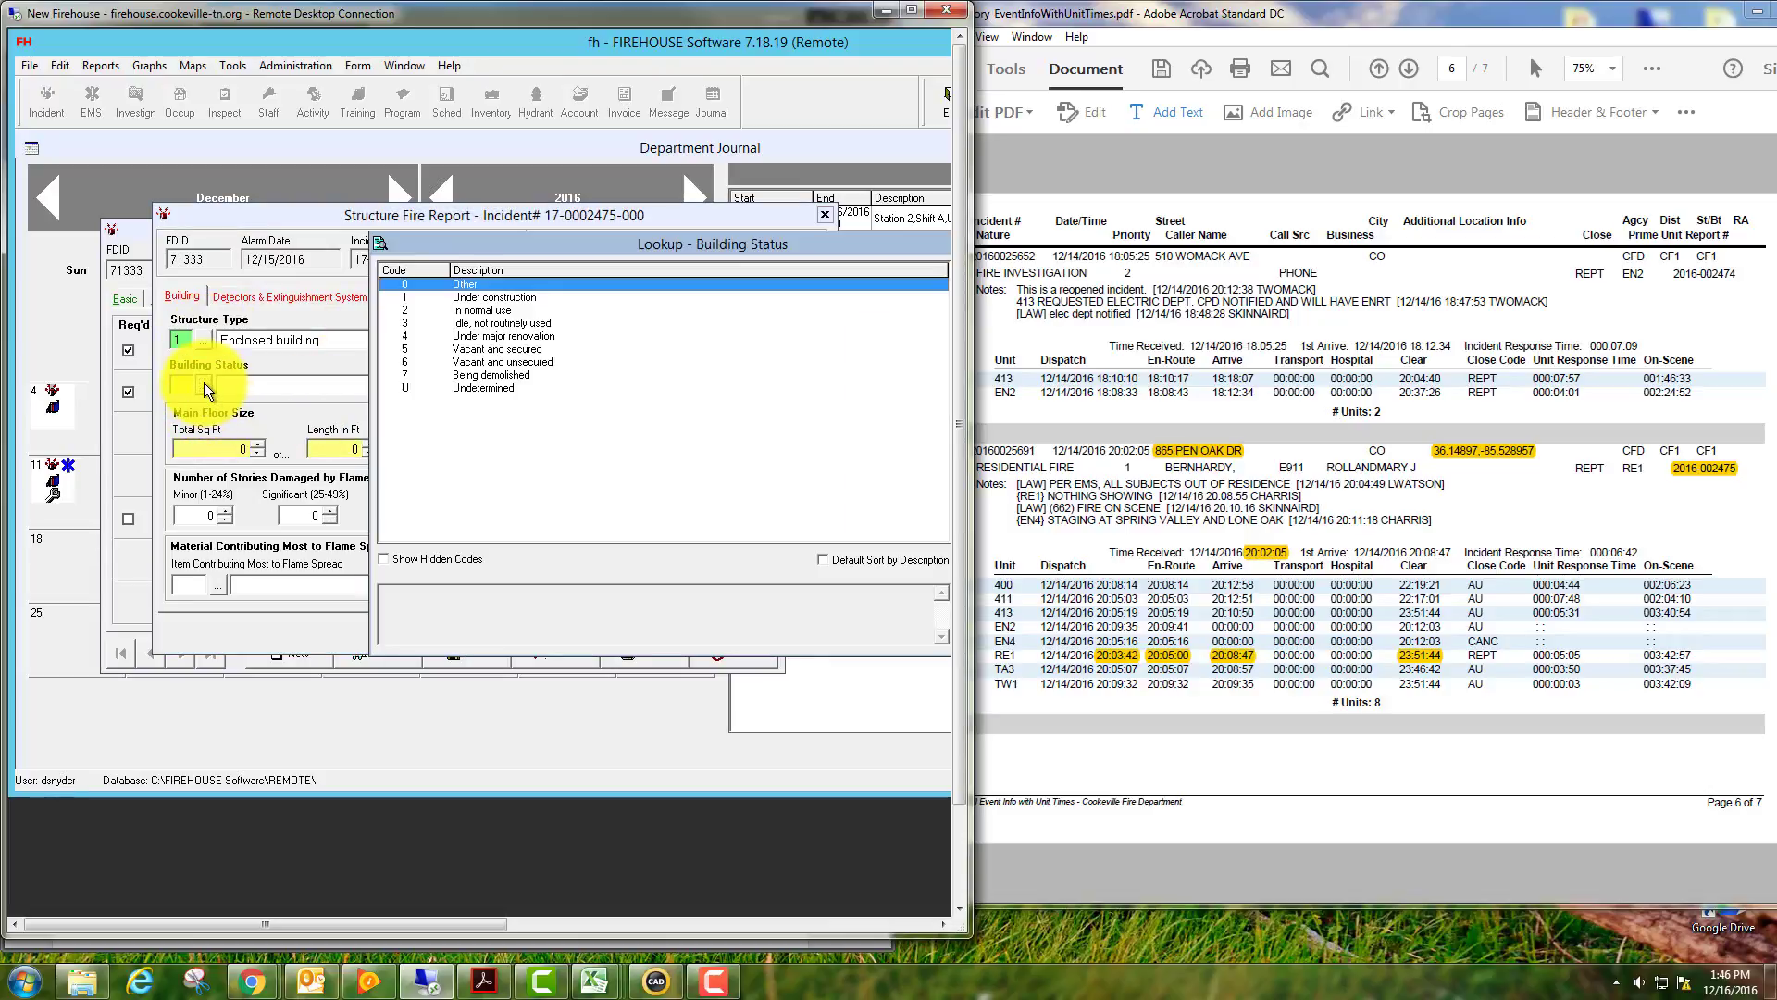
double_click(451, 309)
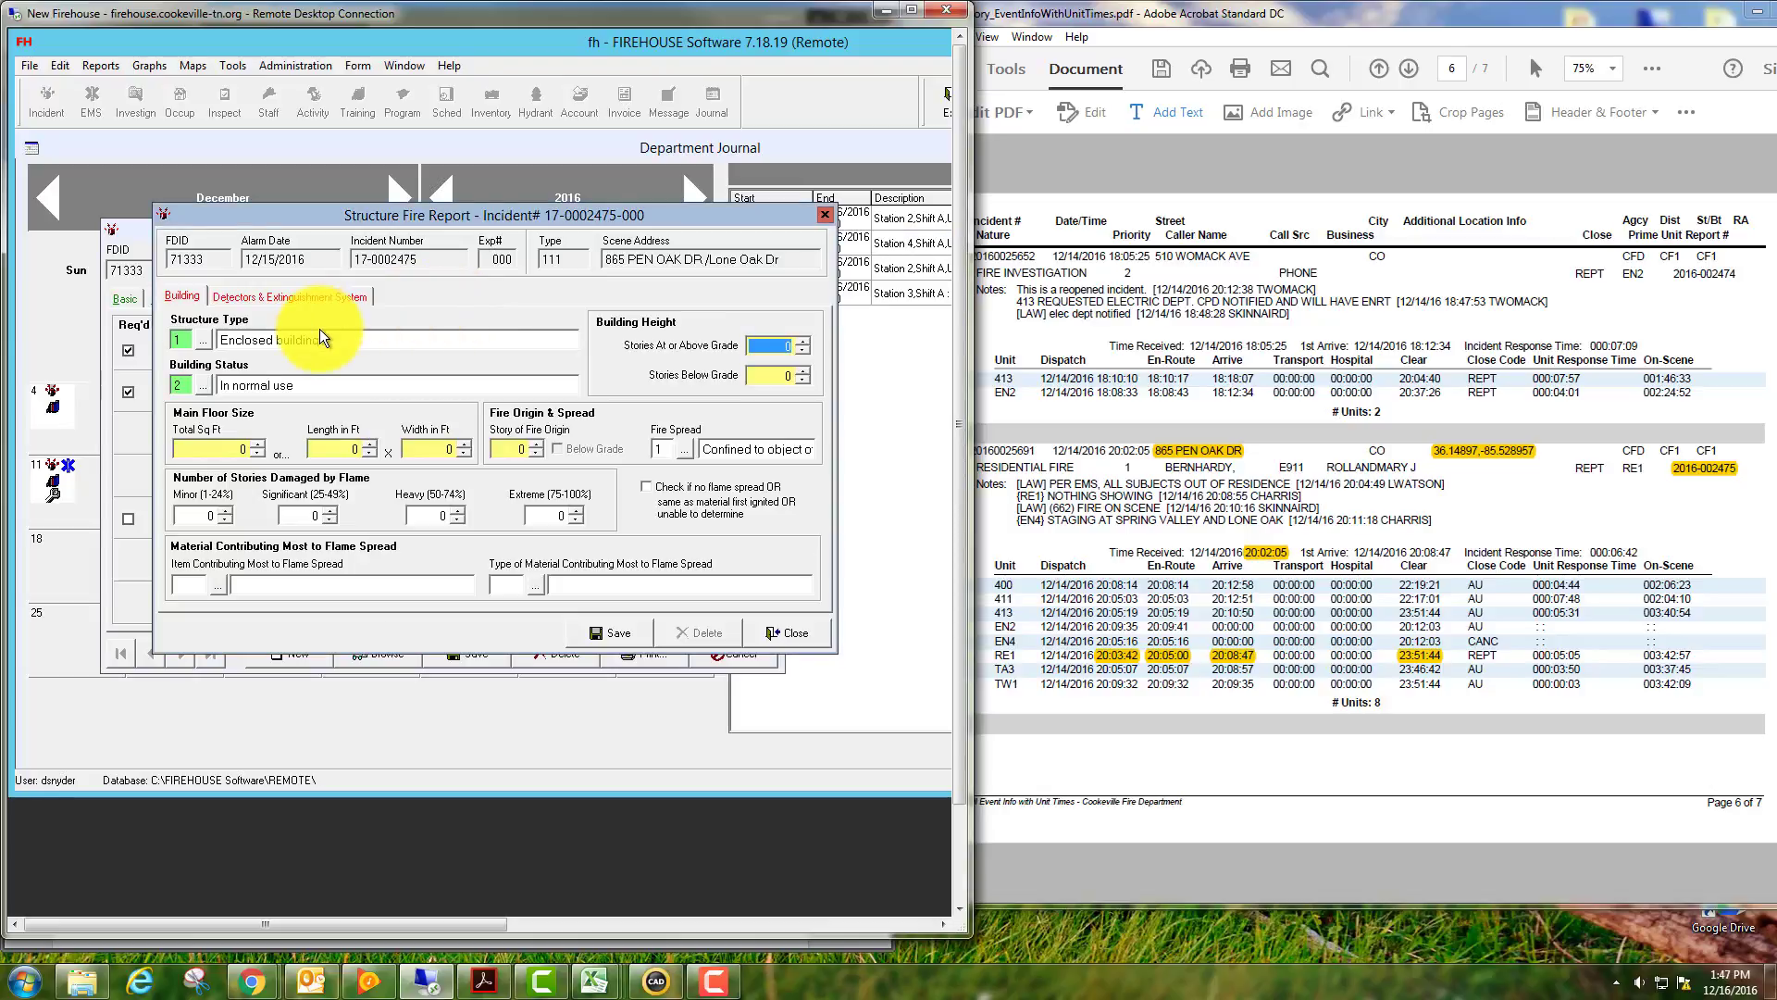
Set 1 story at or above grade, a 1,500 sq ft main floor, and fire origin on story 1.
left_click(804, 343)
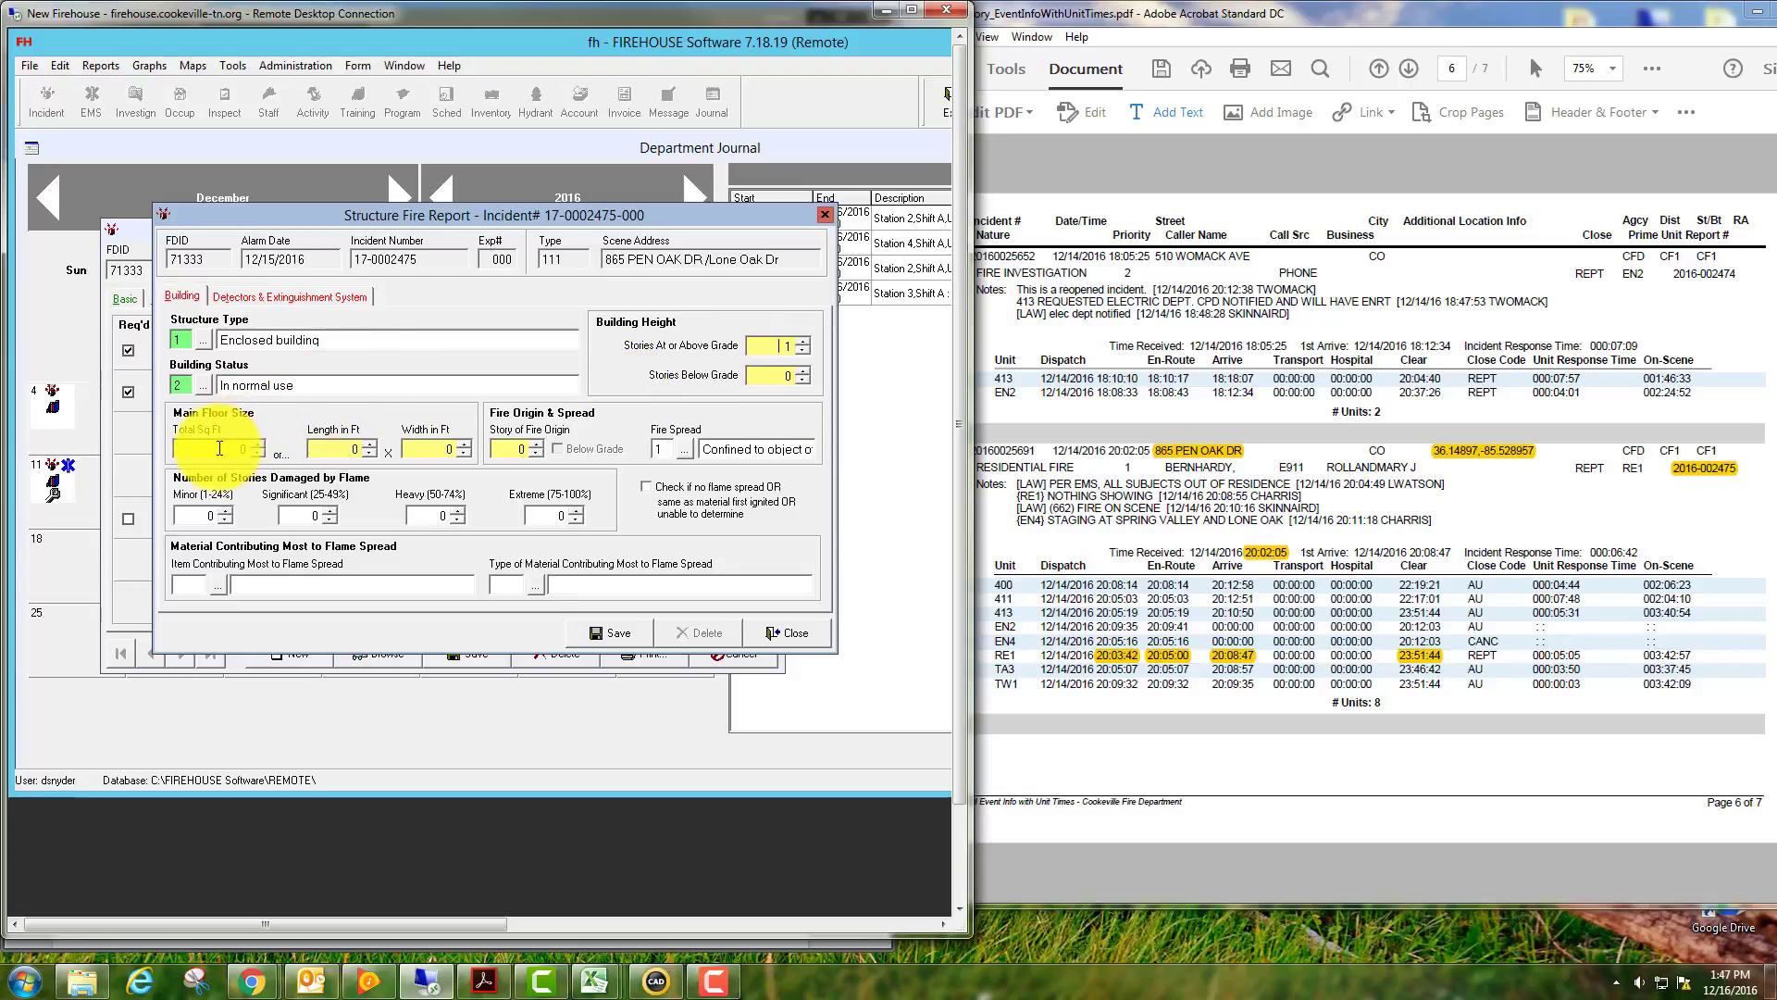
left_click(219, 449)
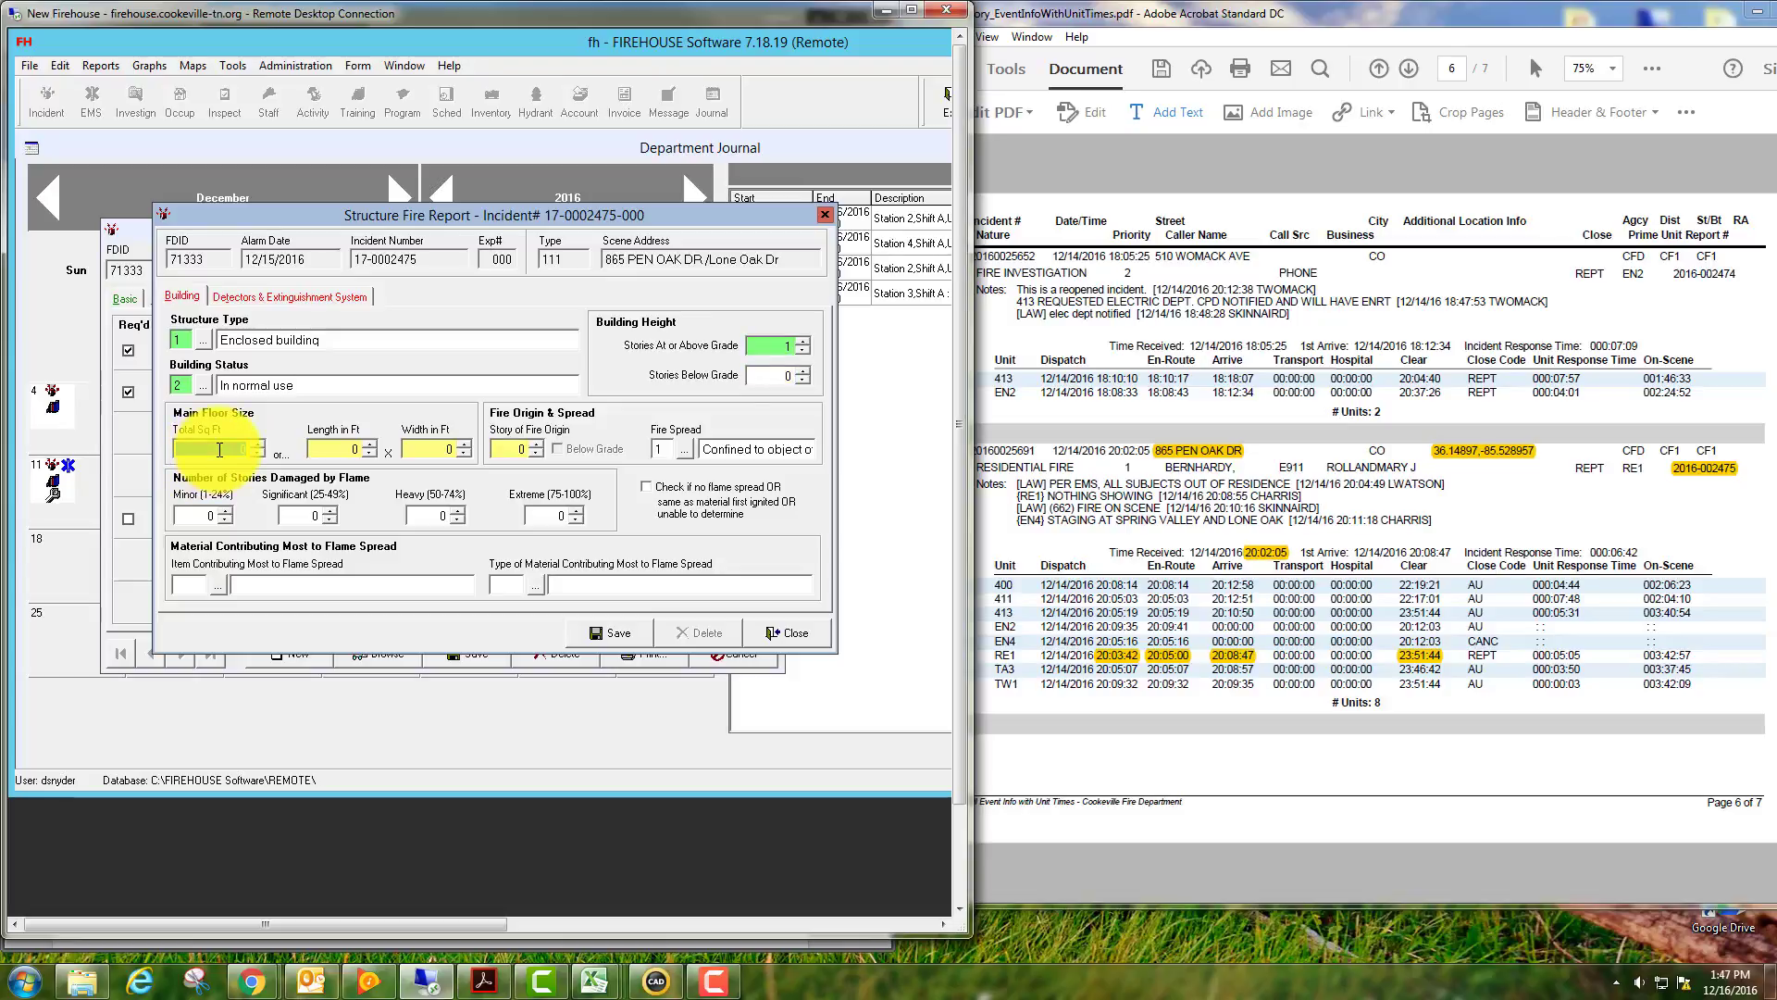
type("500")
key("Tab")
key("Tab")
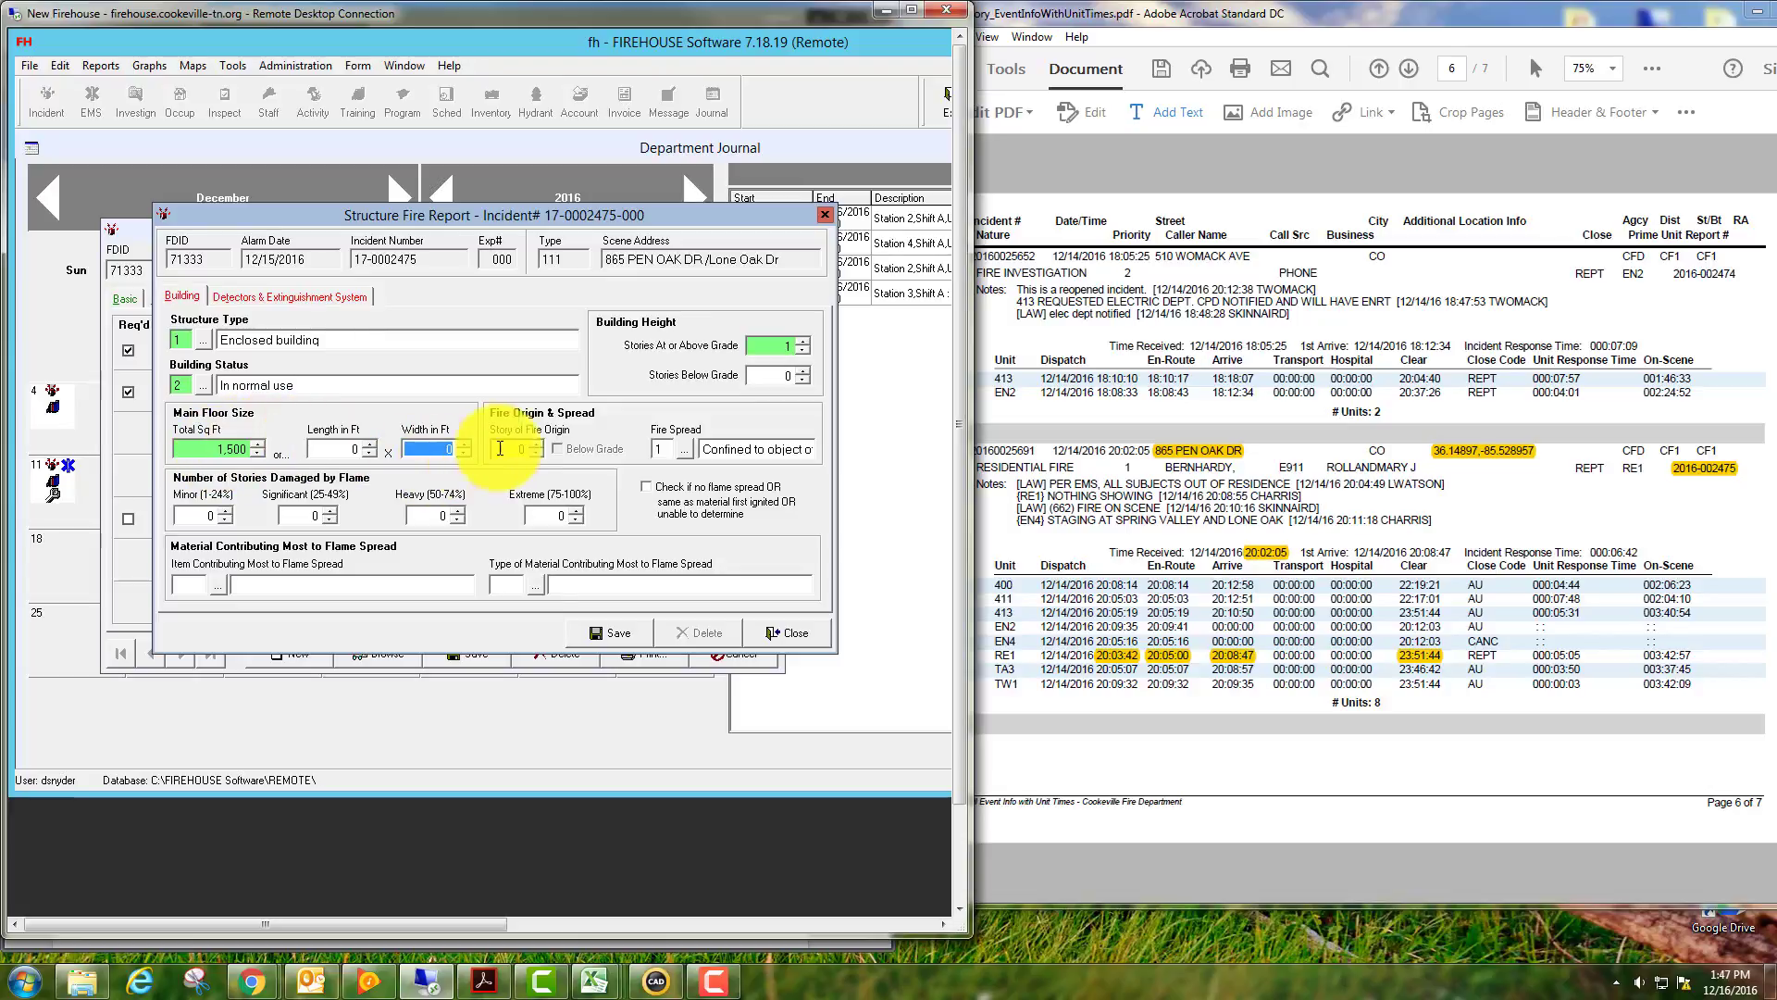
left_click(534, 446)
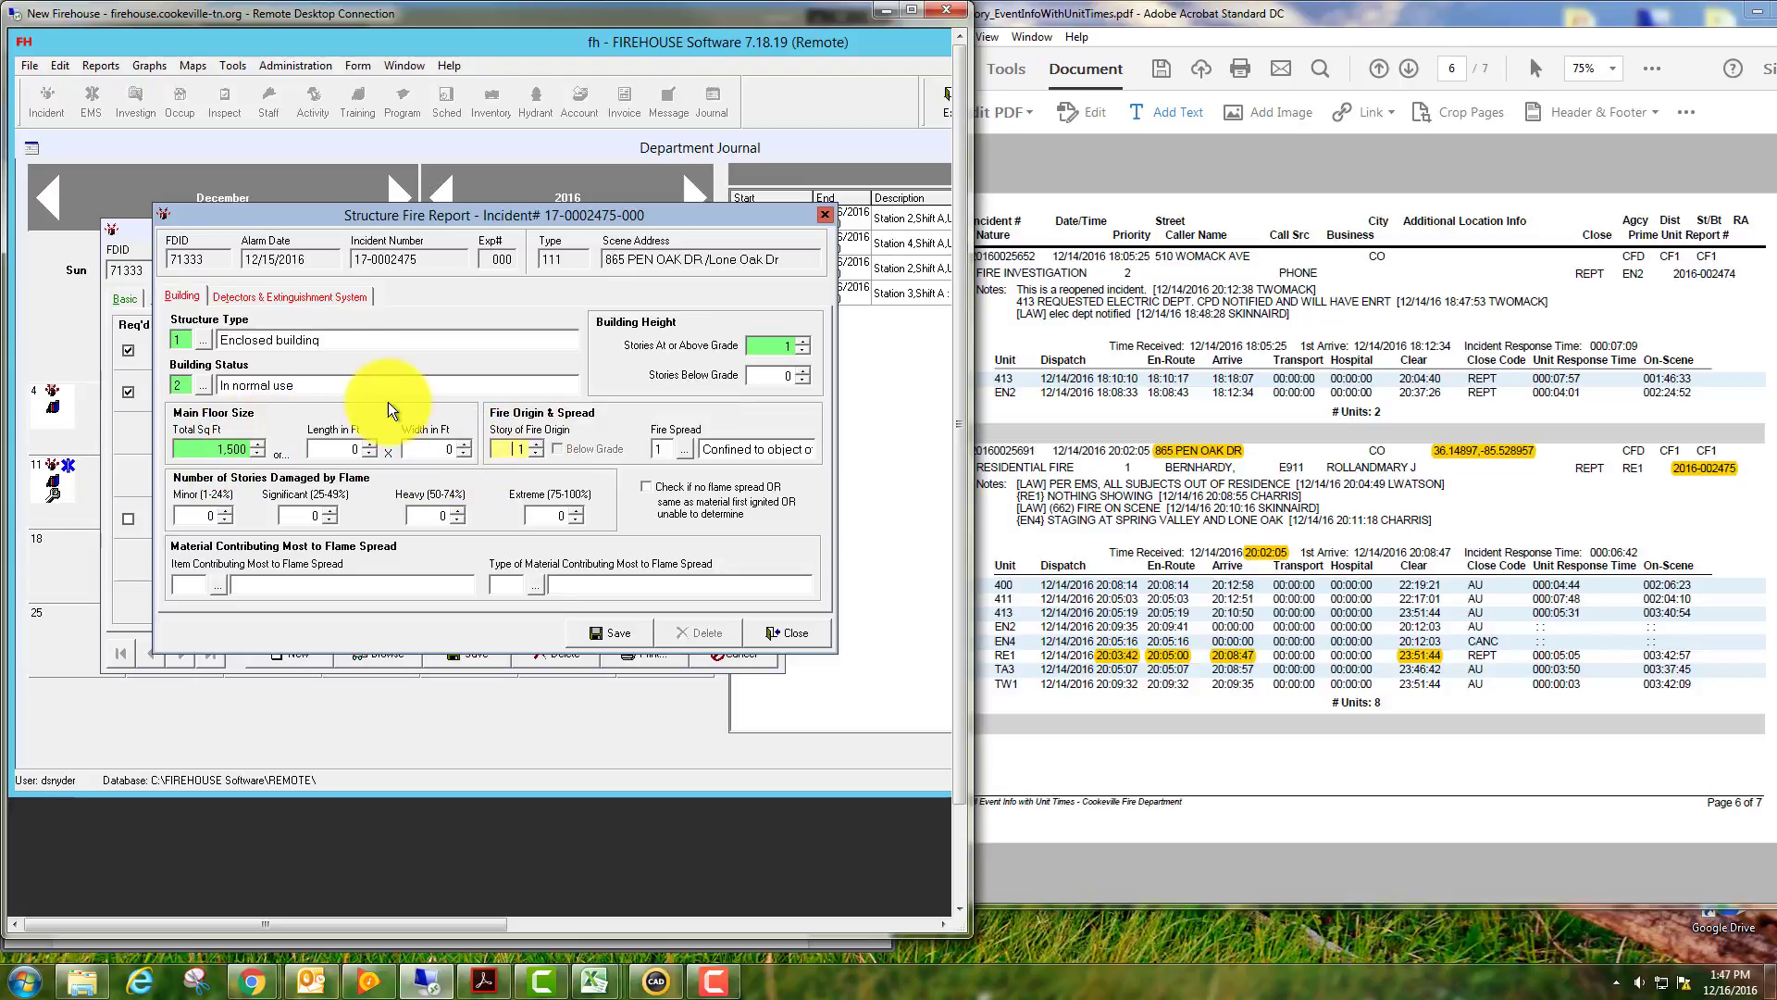
Record a battery-only Smoke detector that the fire was too small to activate.
left_click(313, 296)
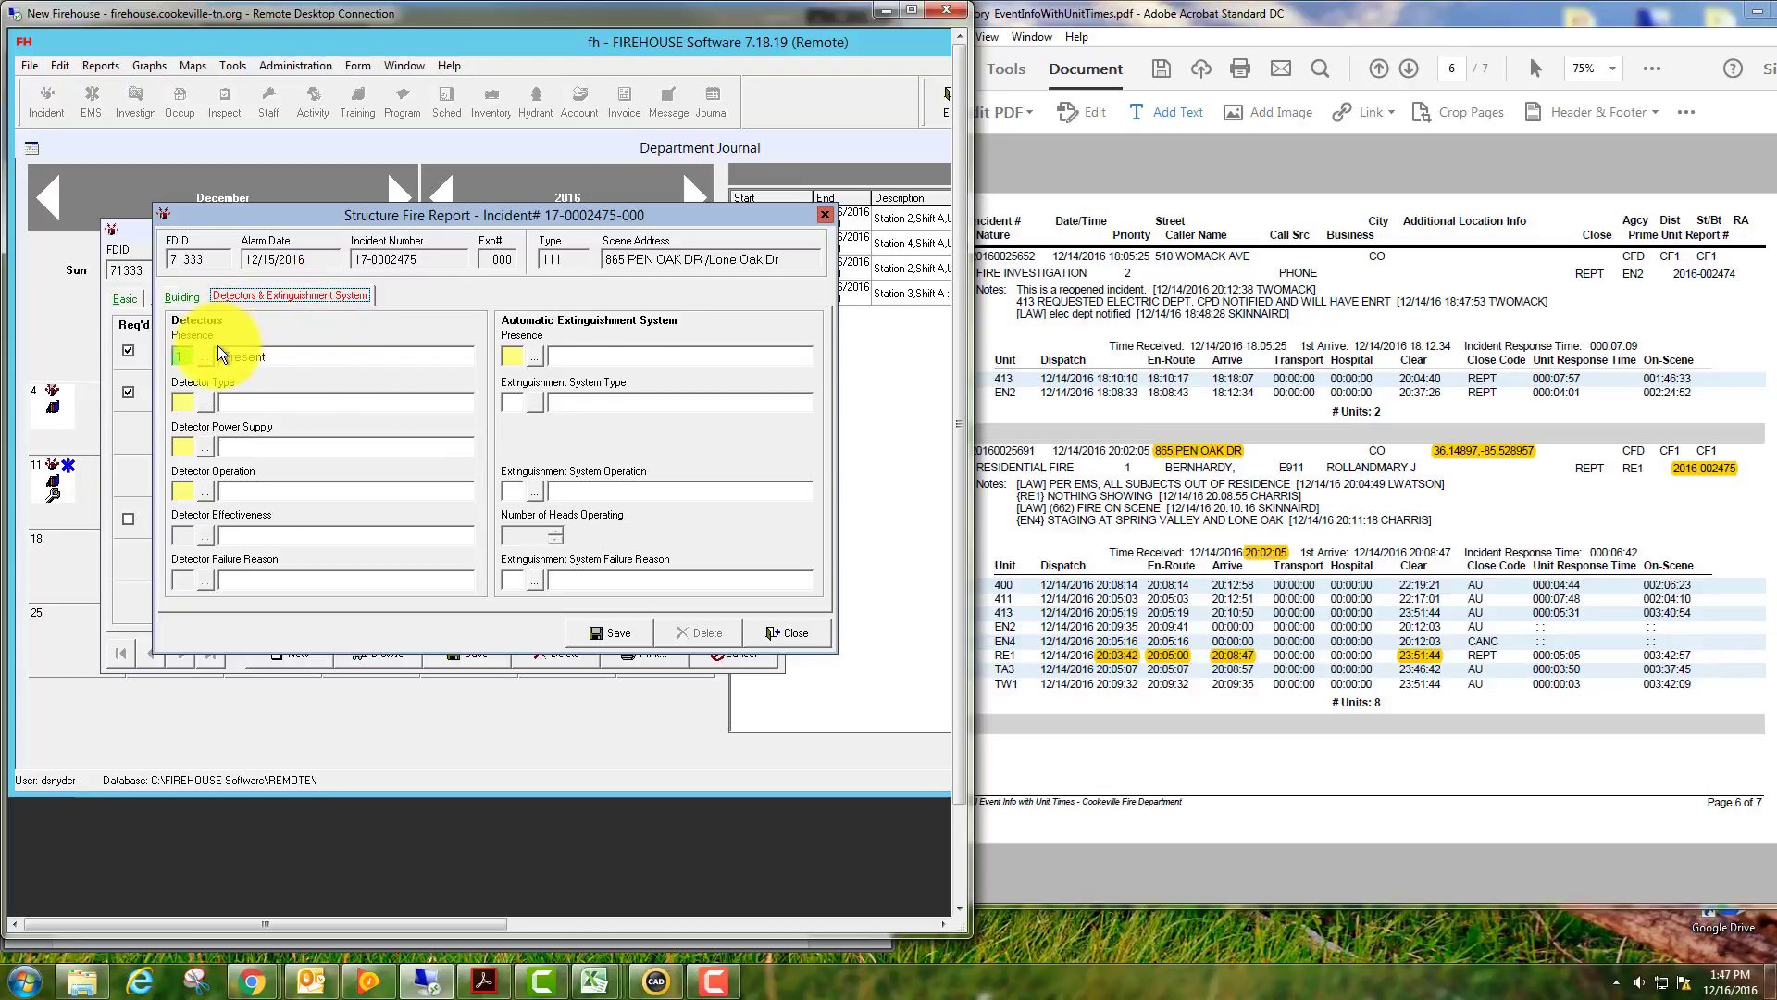
left_click(204, 401)
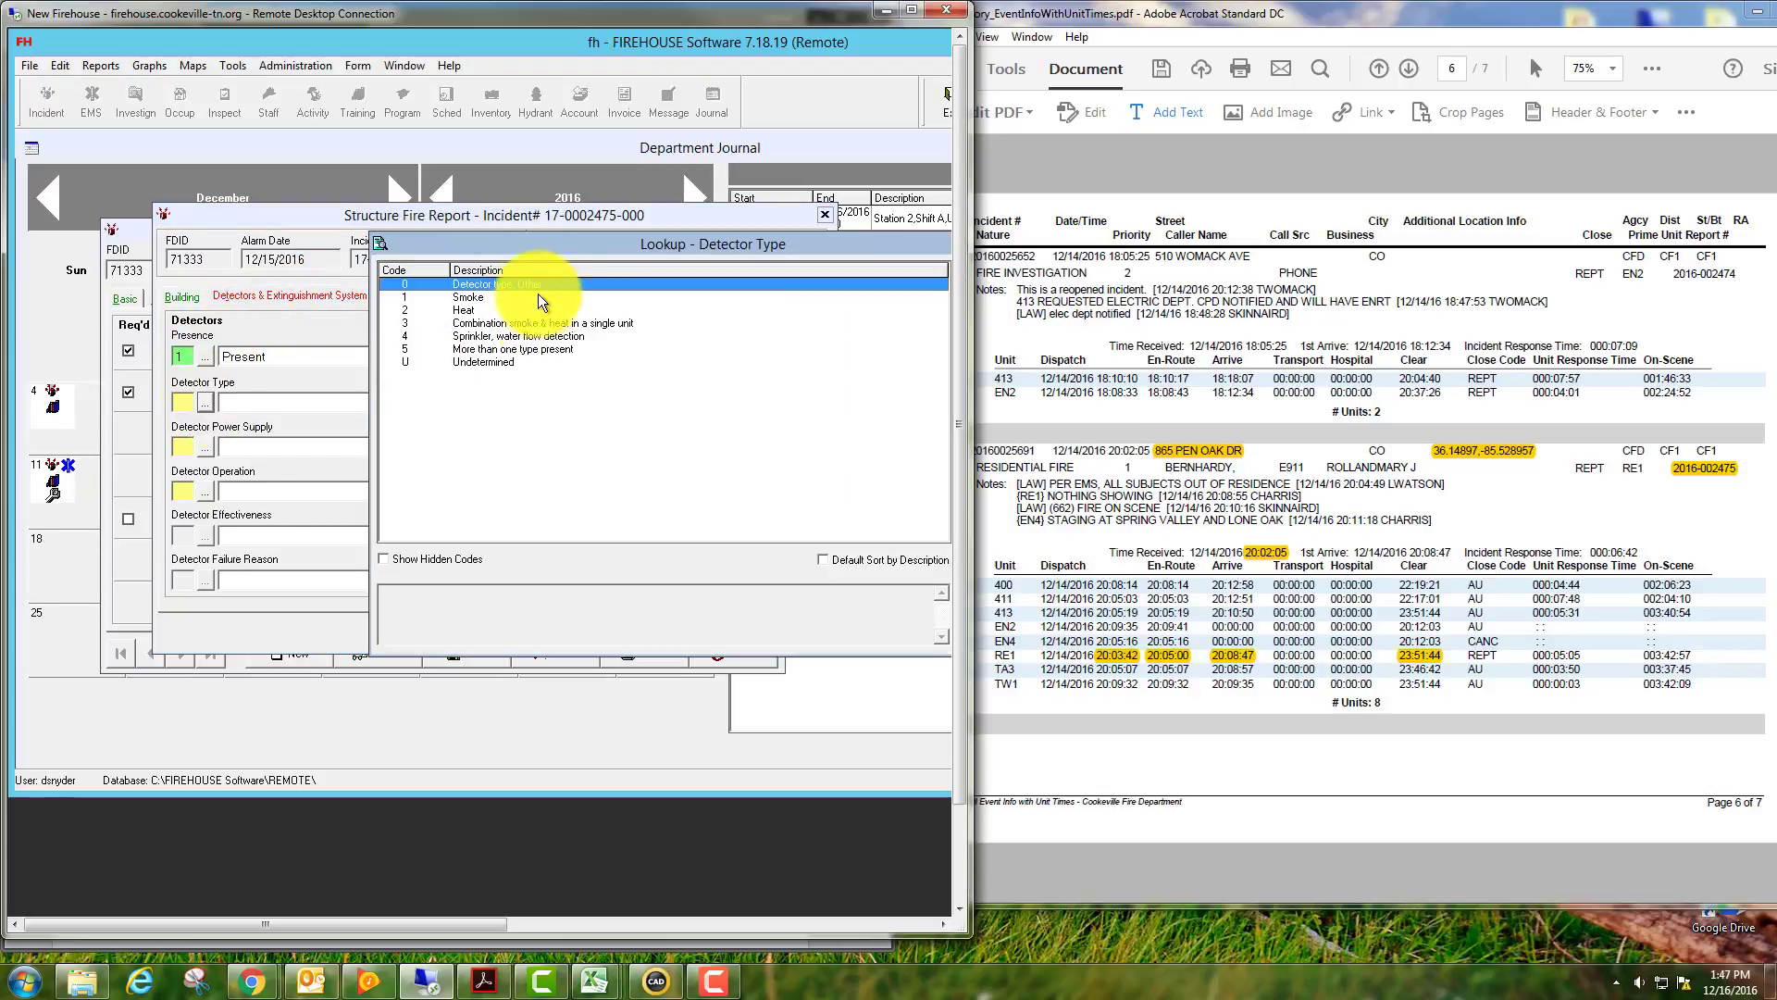
double_click(474, 296)
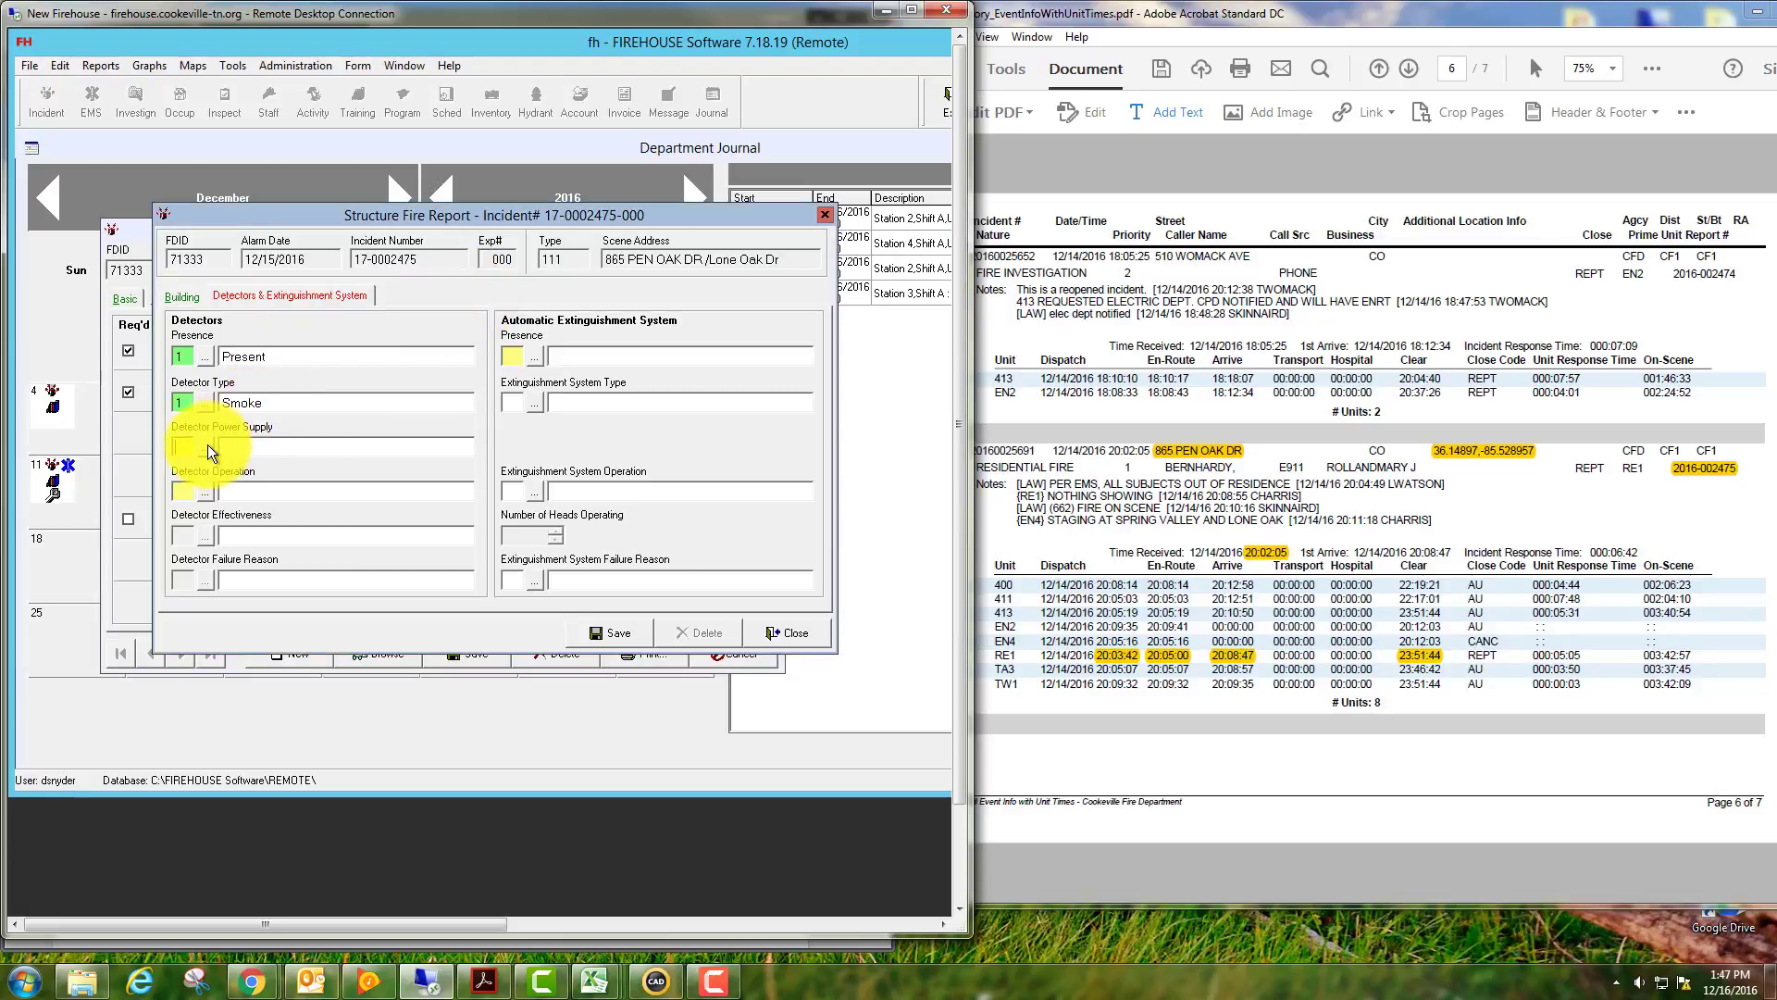
left_click(207, 448)
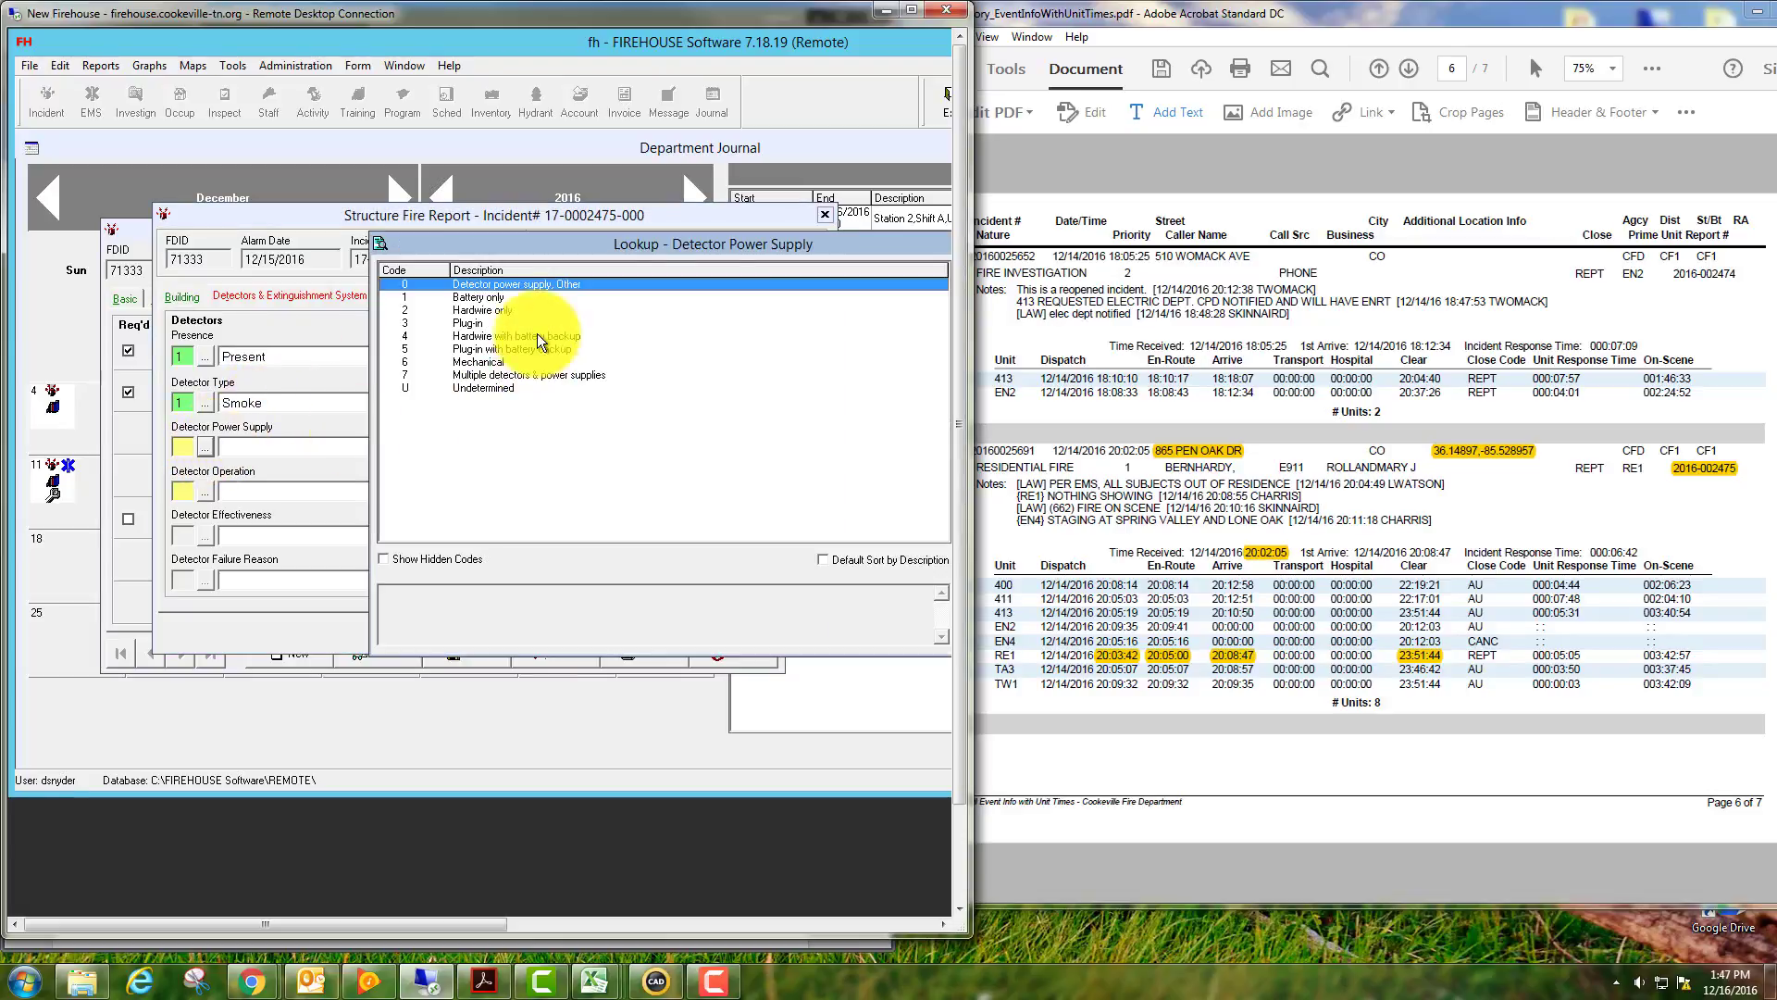
double_click(486, 298)
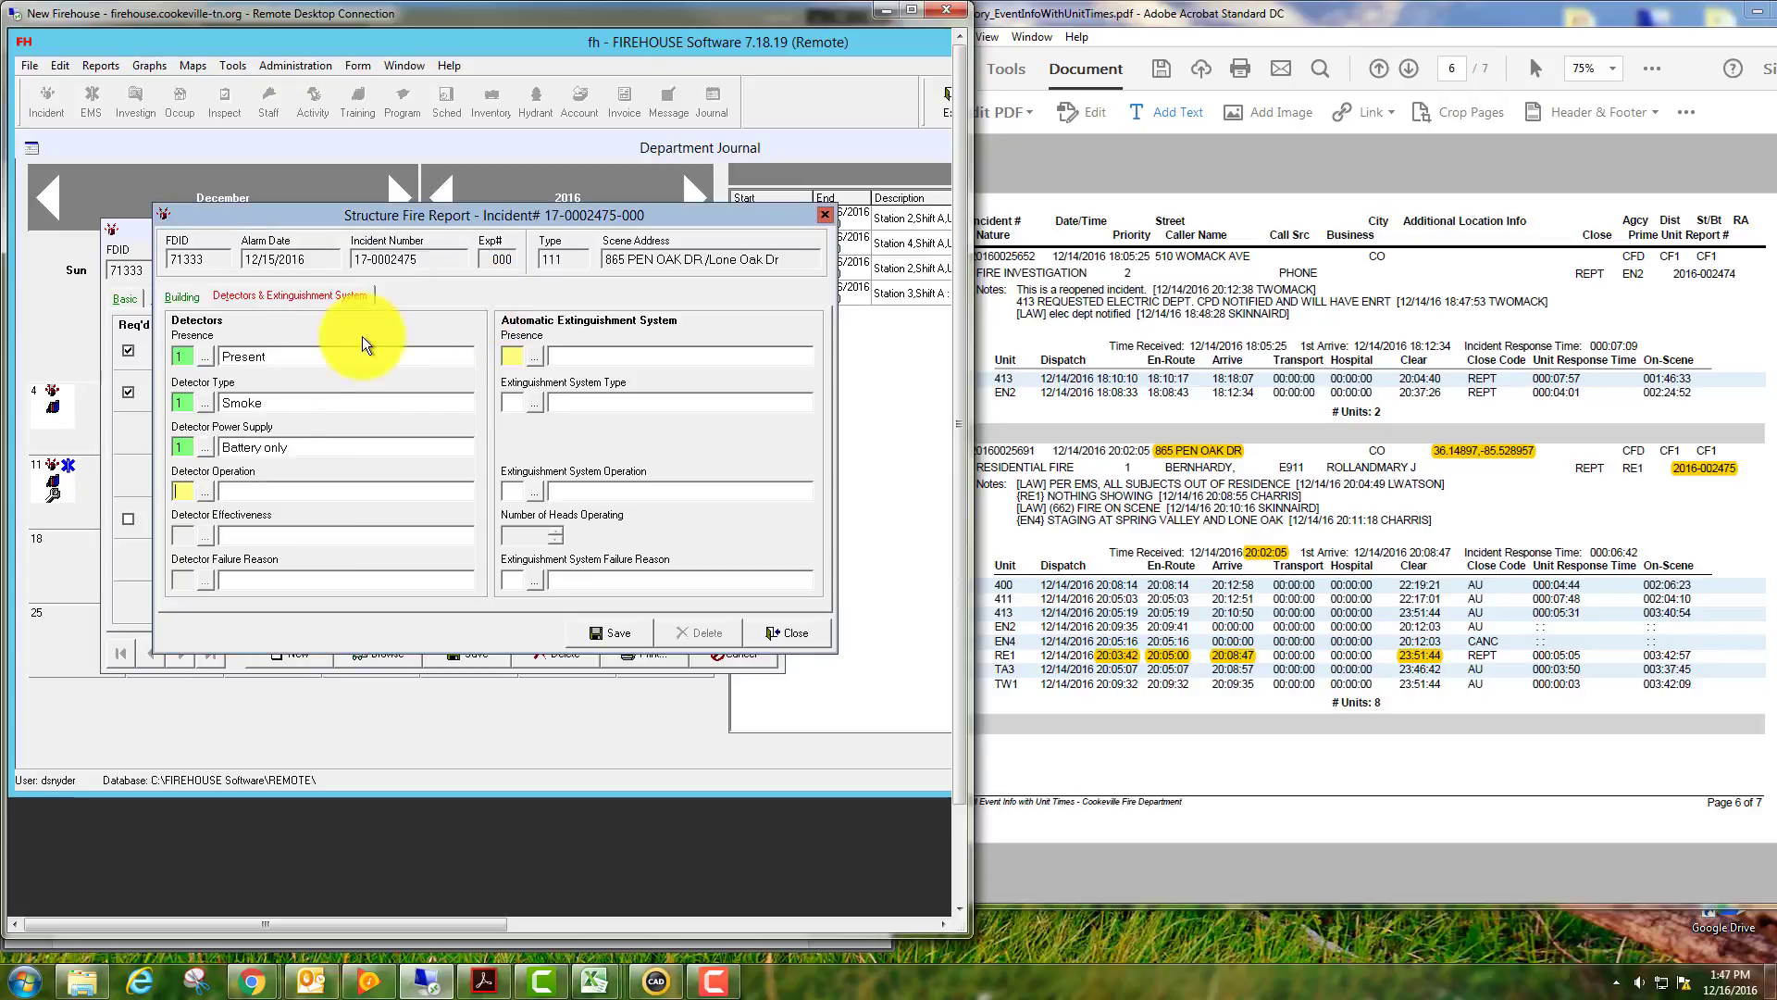
left_click(207, 490)
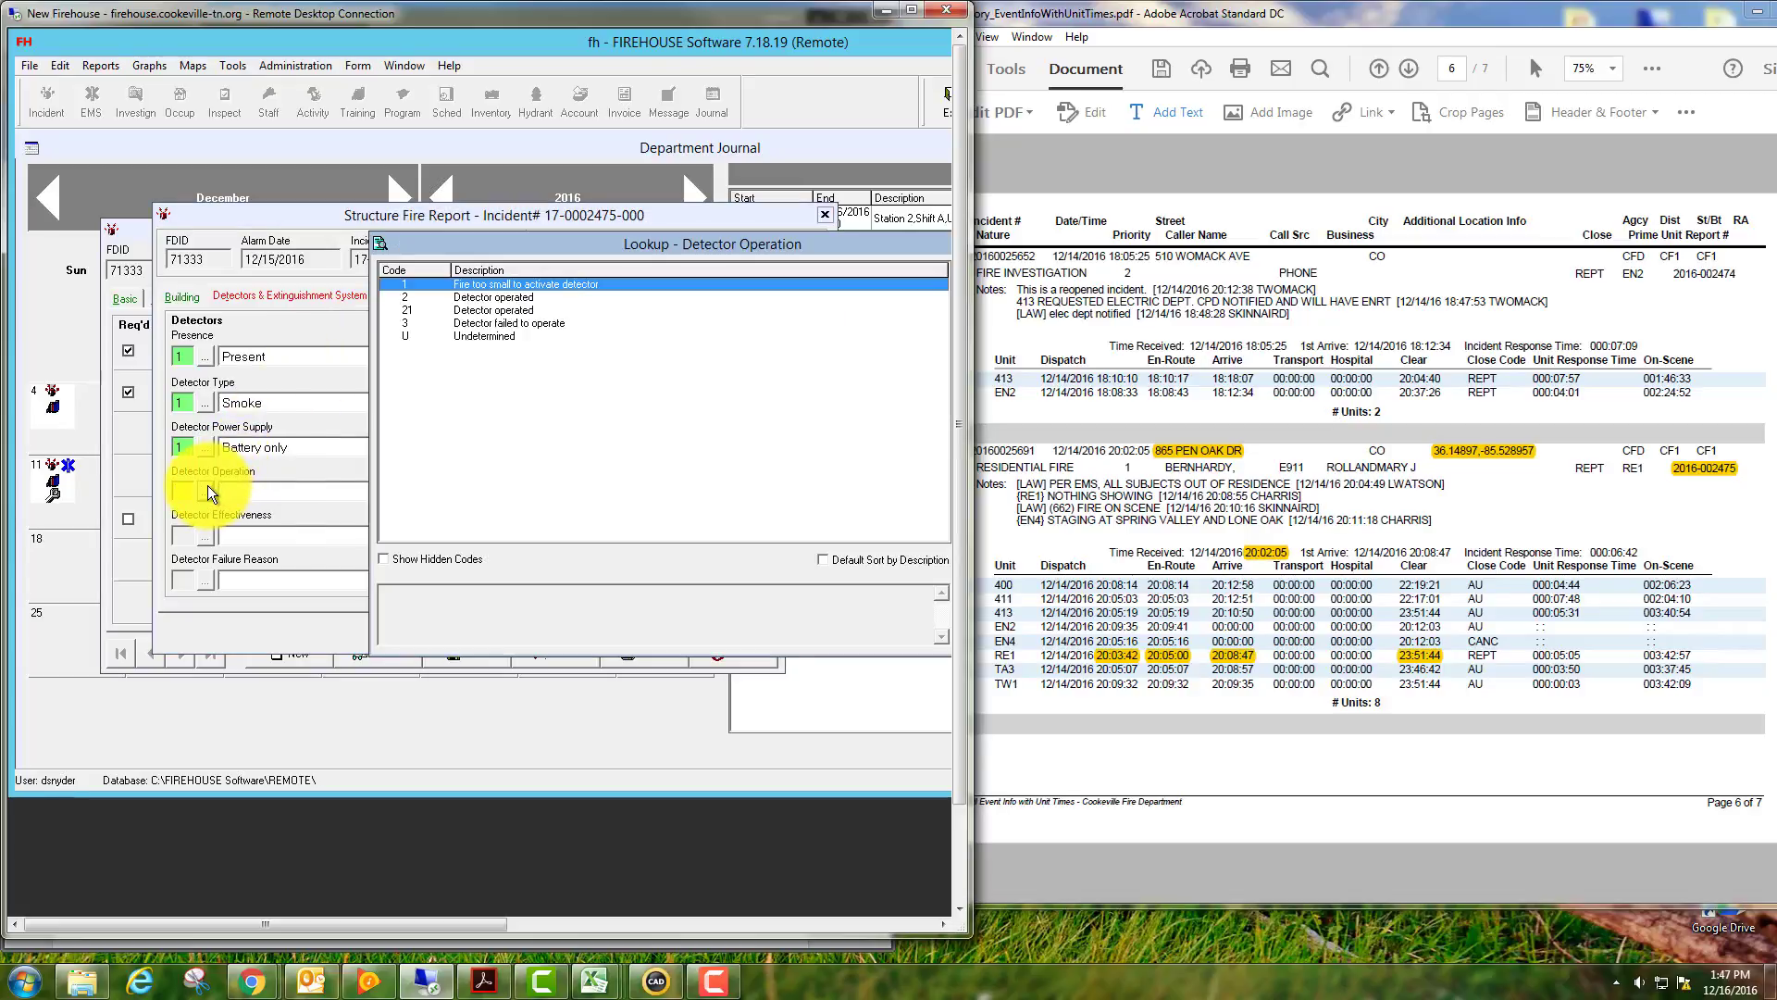
double_click(485, 287)
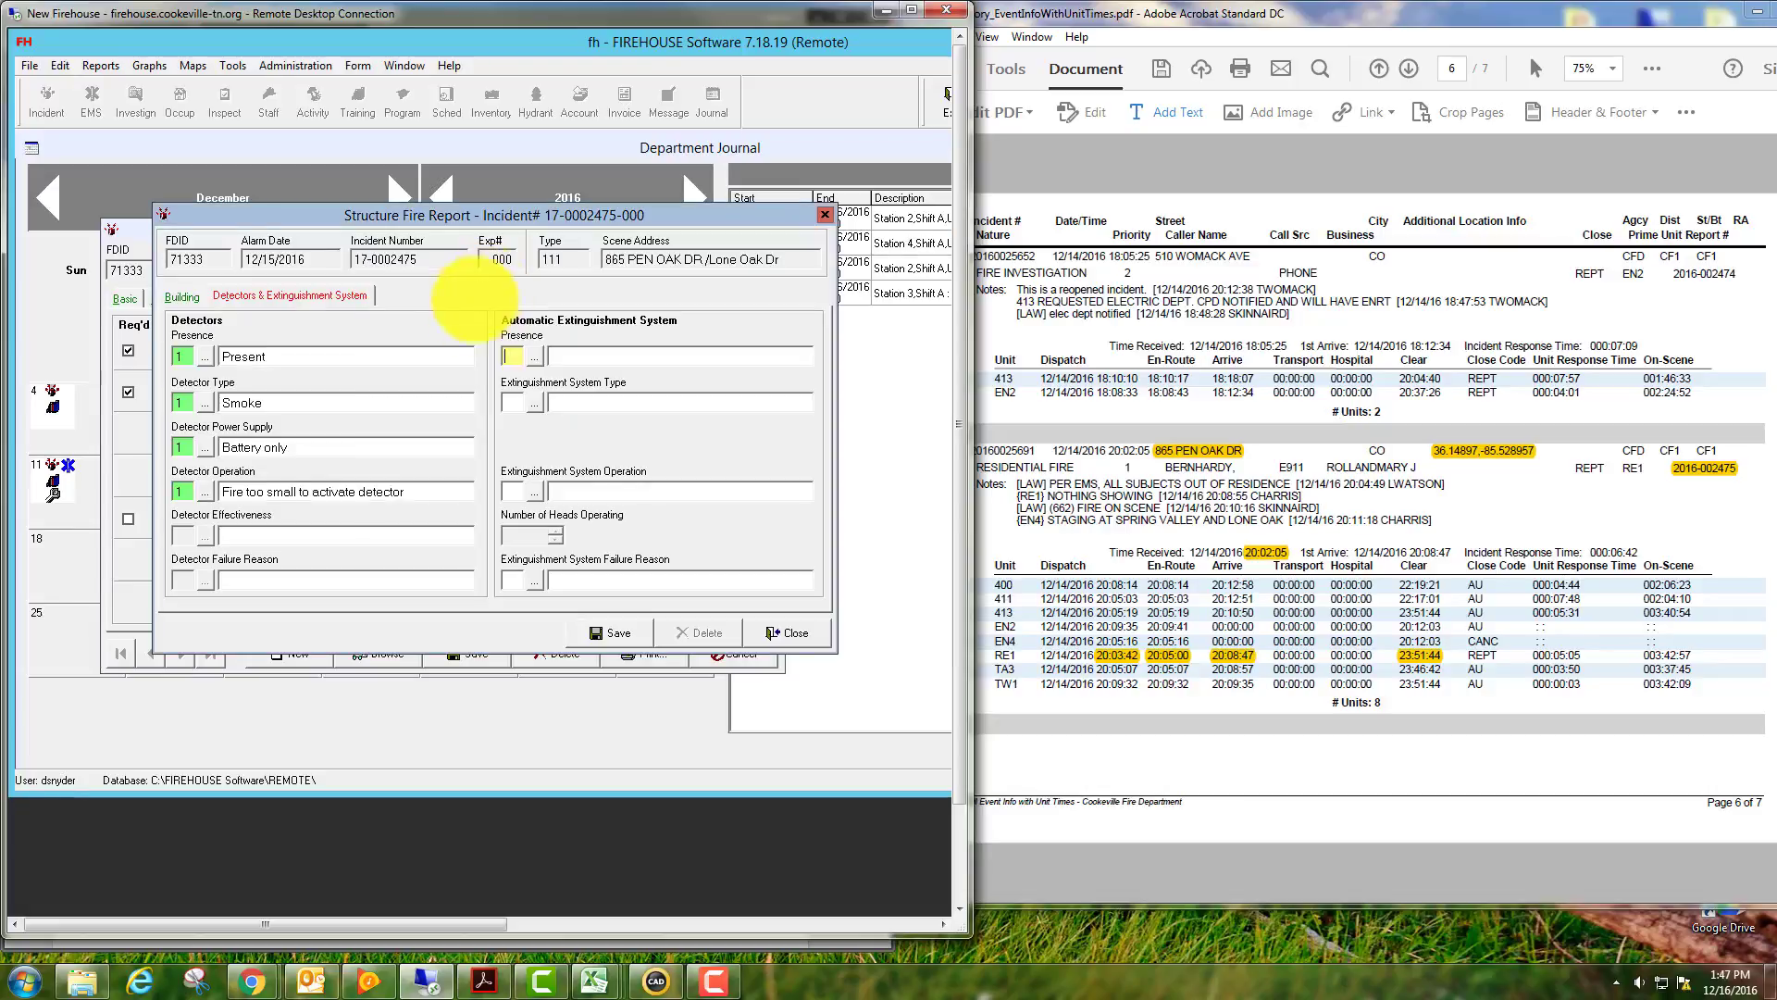
Mark no automatic extinguishing system present, then save and close the structure fire report.
left_click(530, 354)
double_click(485, 310)
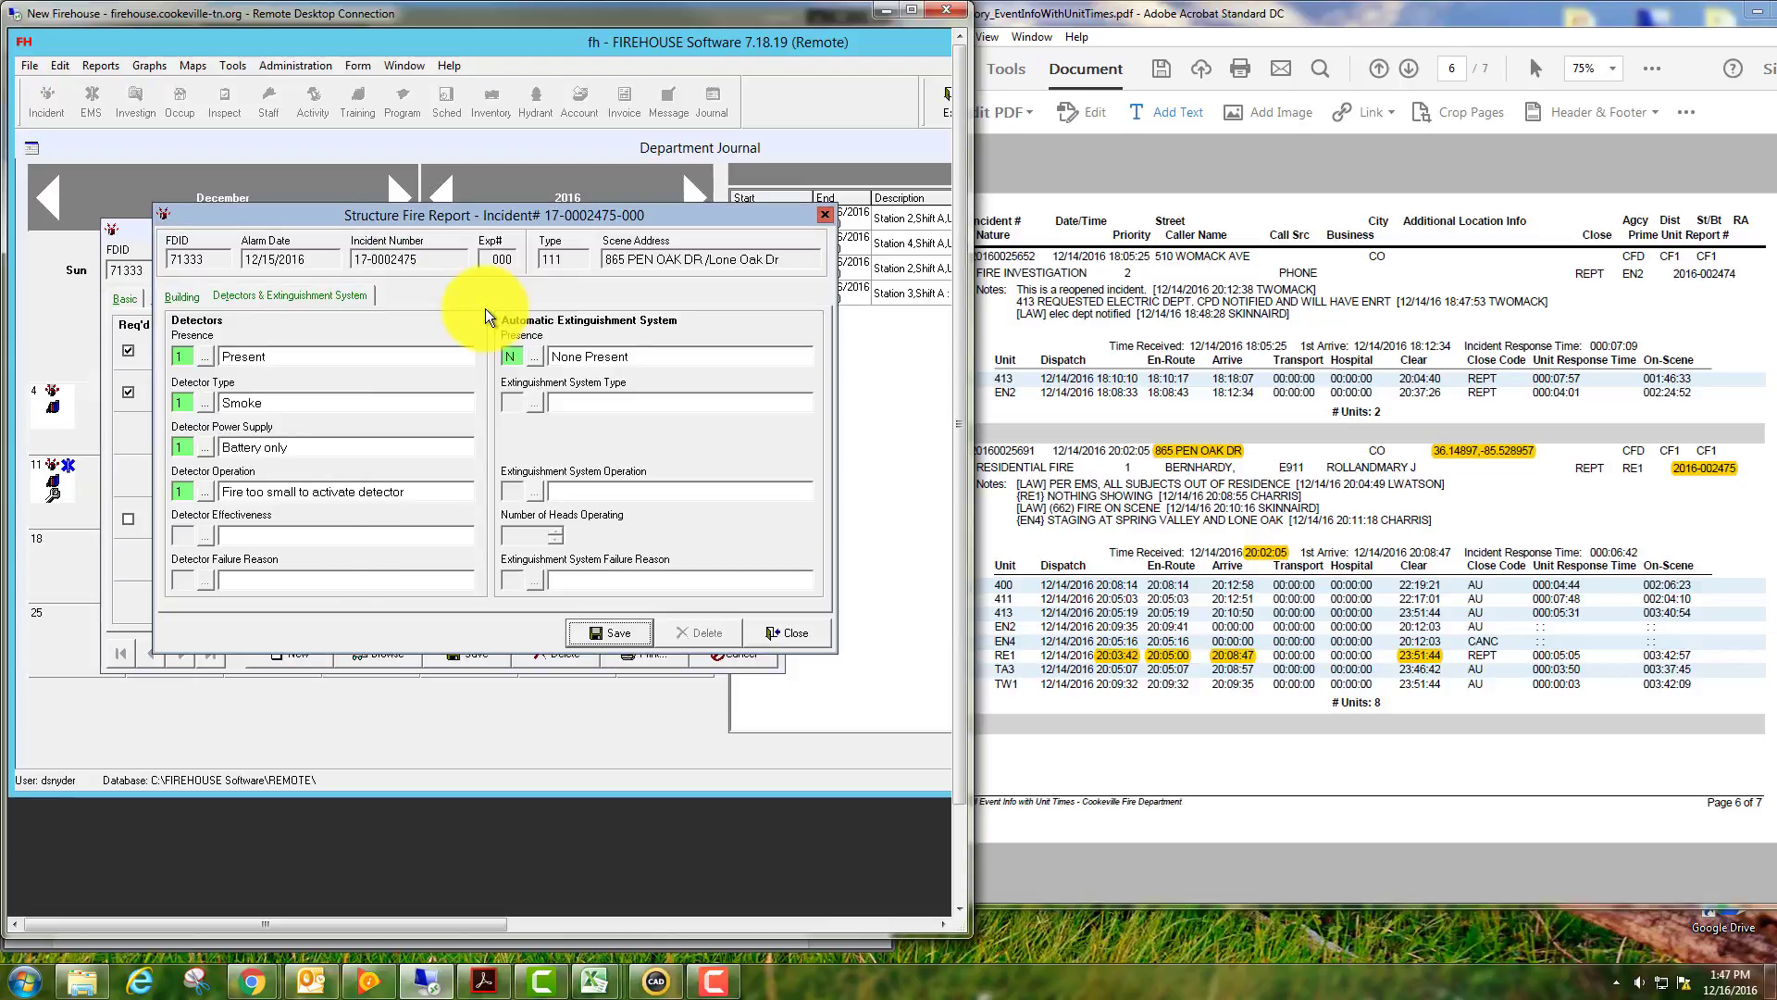
left_click(618, 635)
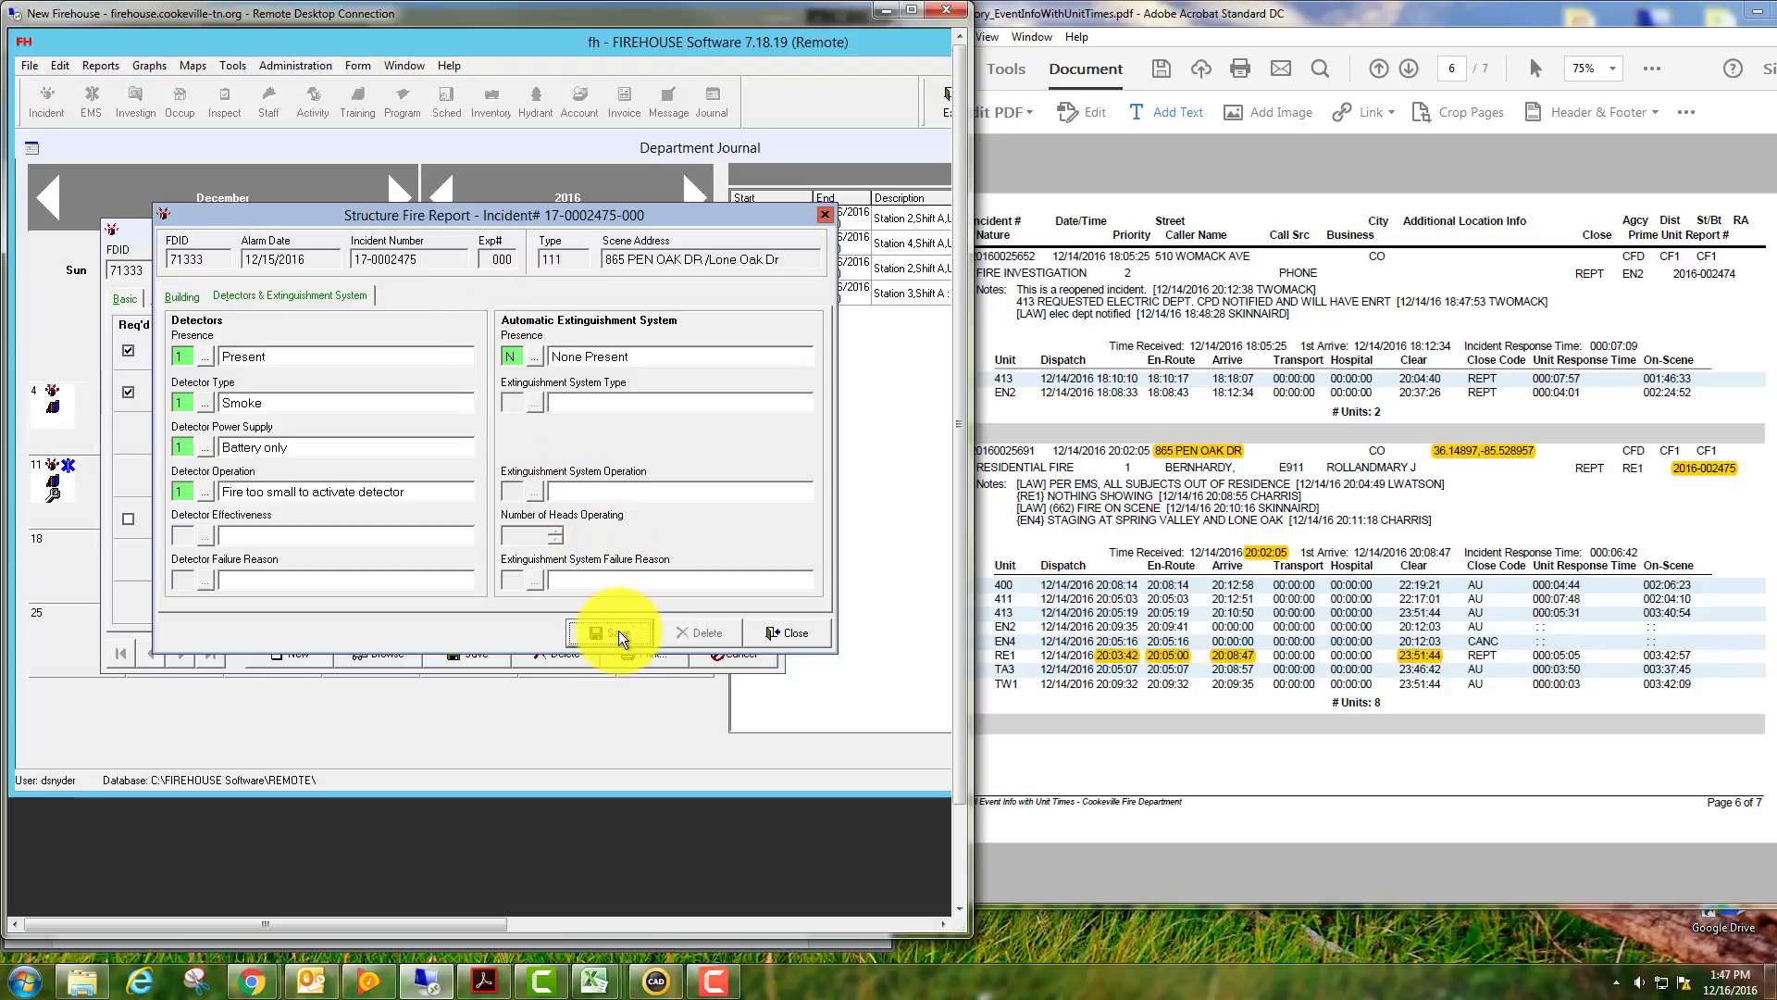
left_click(792, 635)
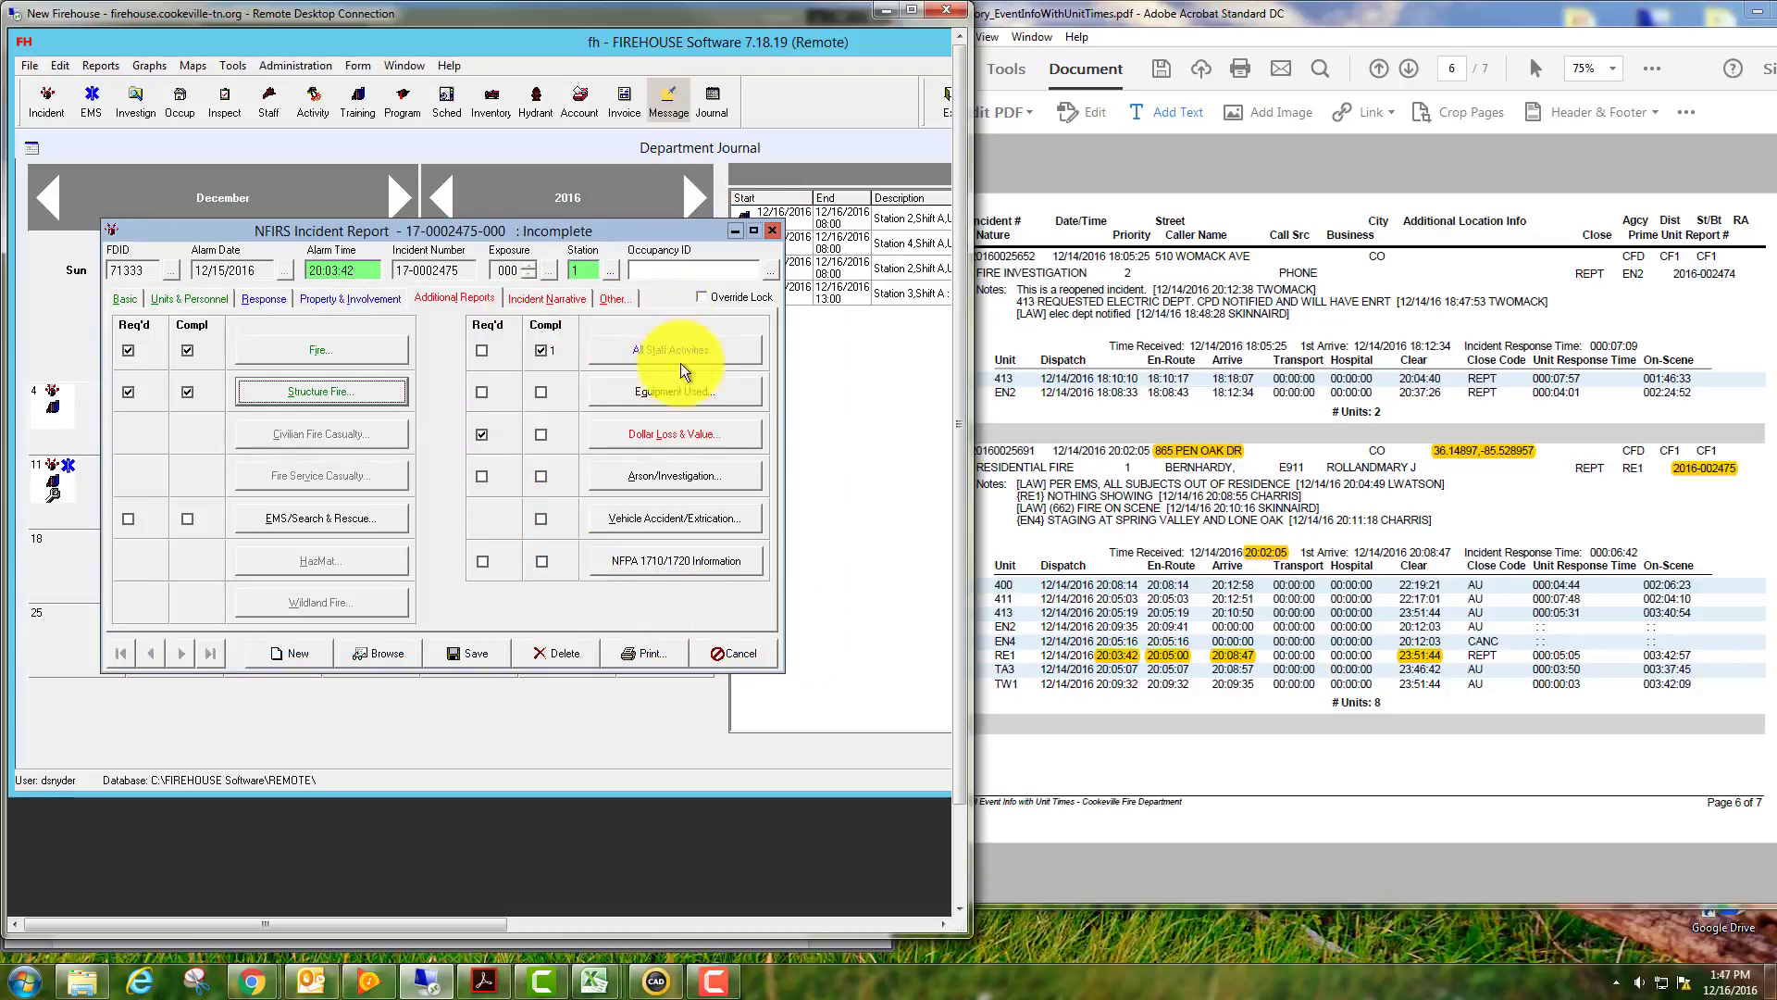
Enter Buildings loss $5,000 on $150,000 value and contents loss $100 on $45,000 in Dollar Loss & Value.
left_click(672, 444)
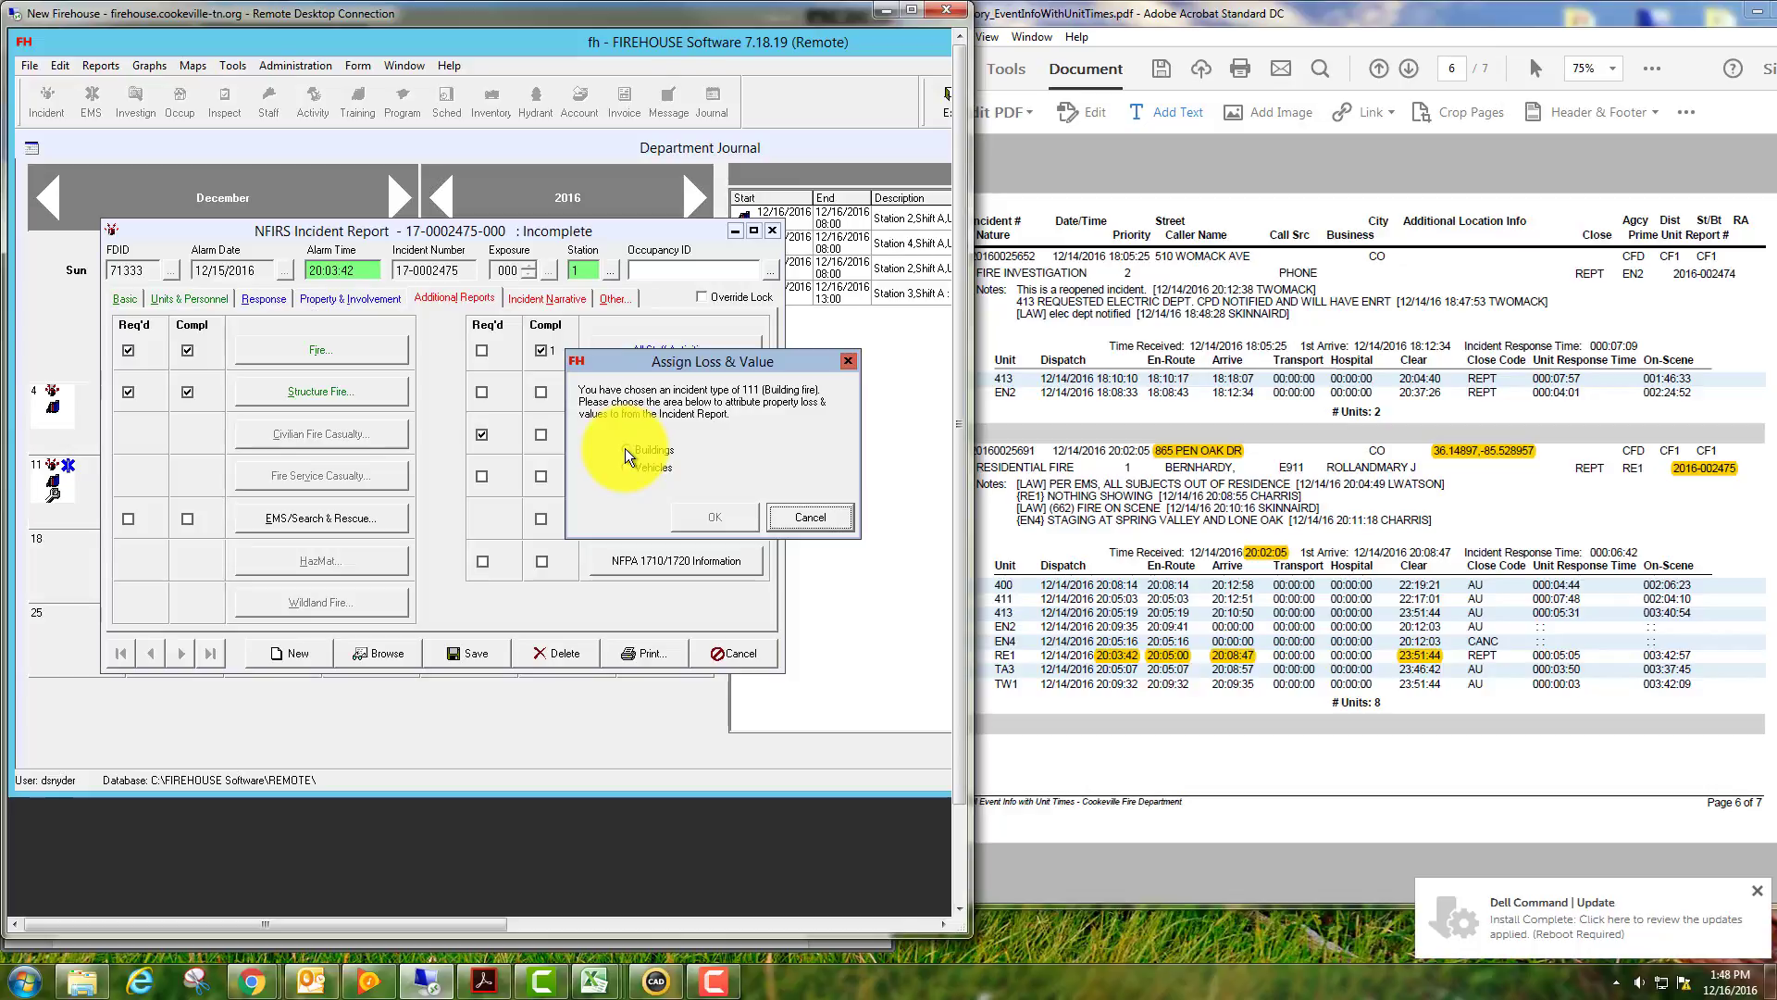
left_click(626, 451)
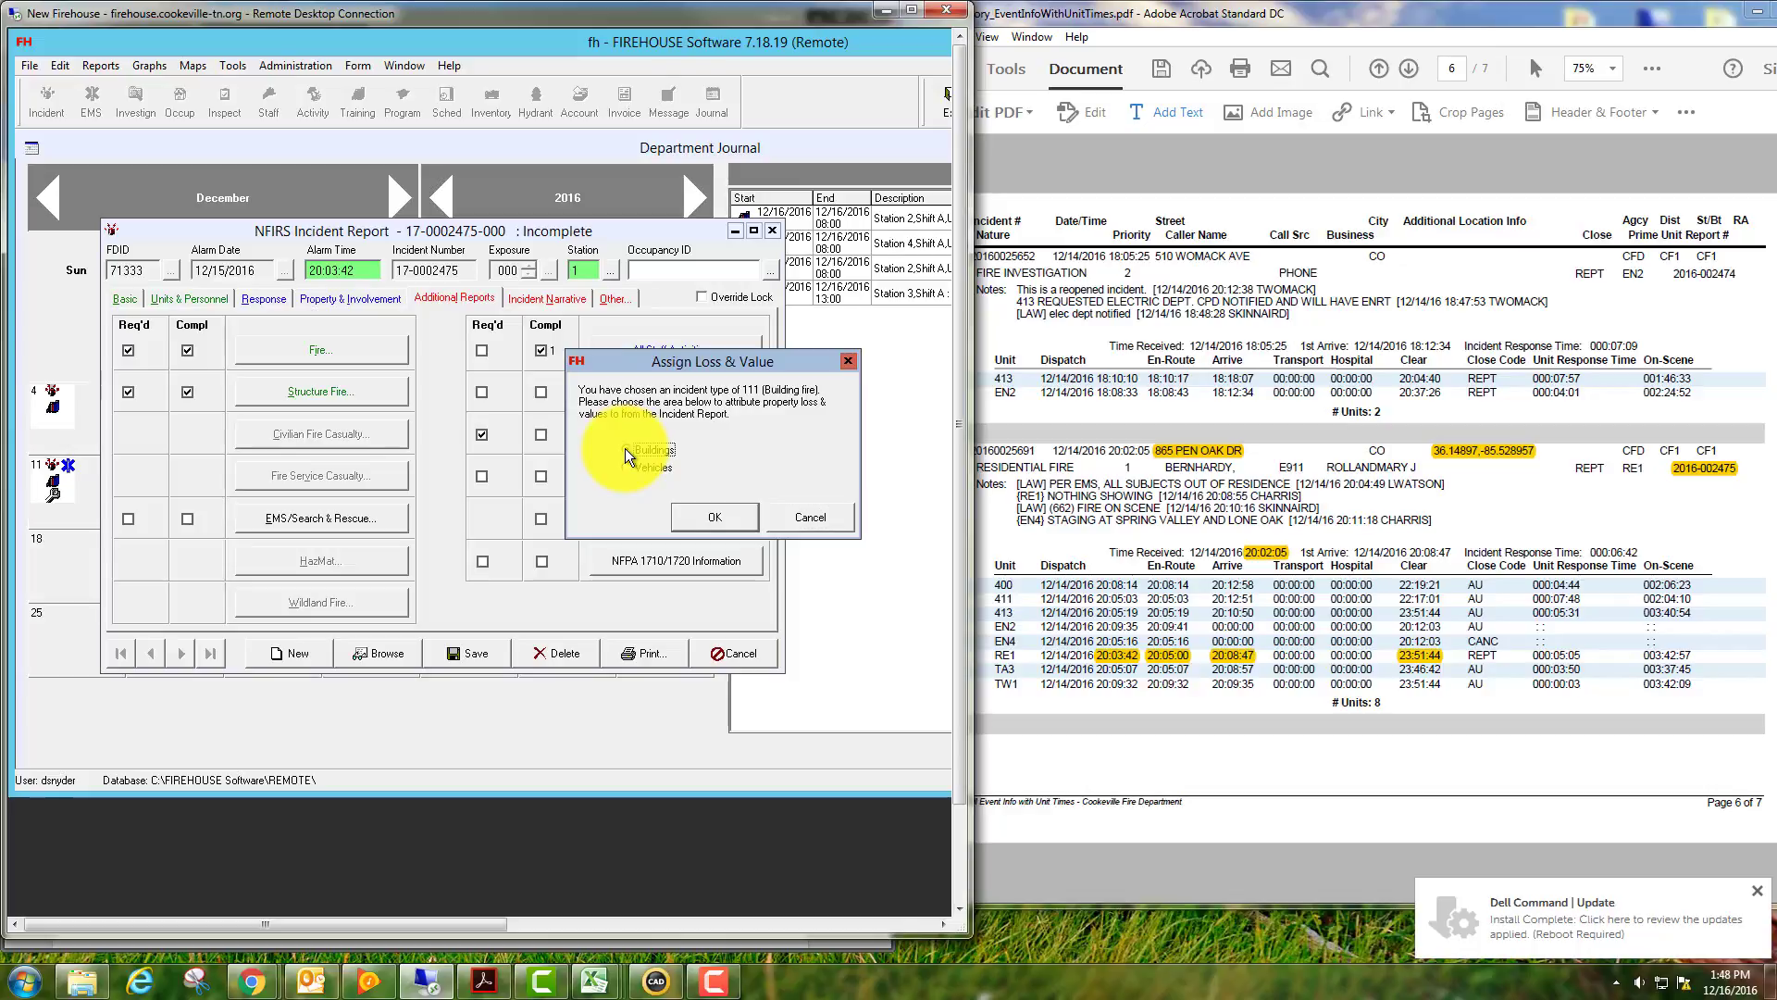
left_click(715, 521)
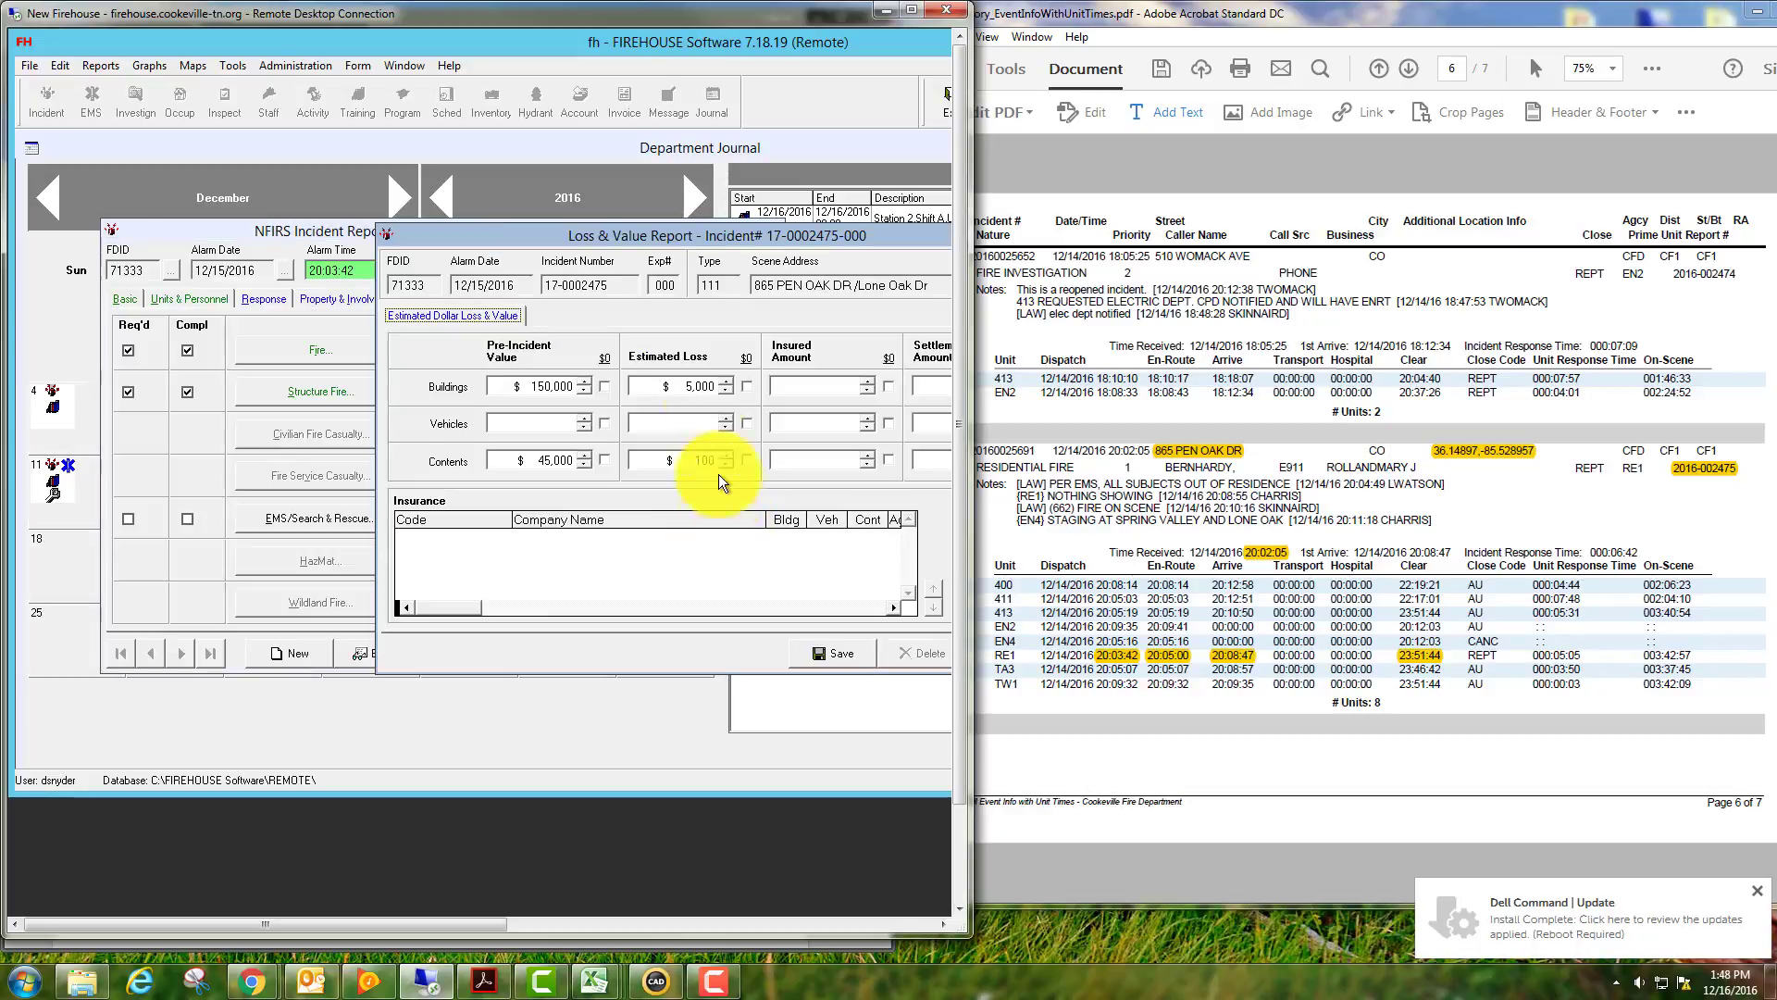
left_click_drag(712, 239, 463, 216)
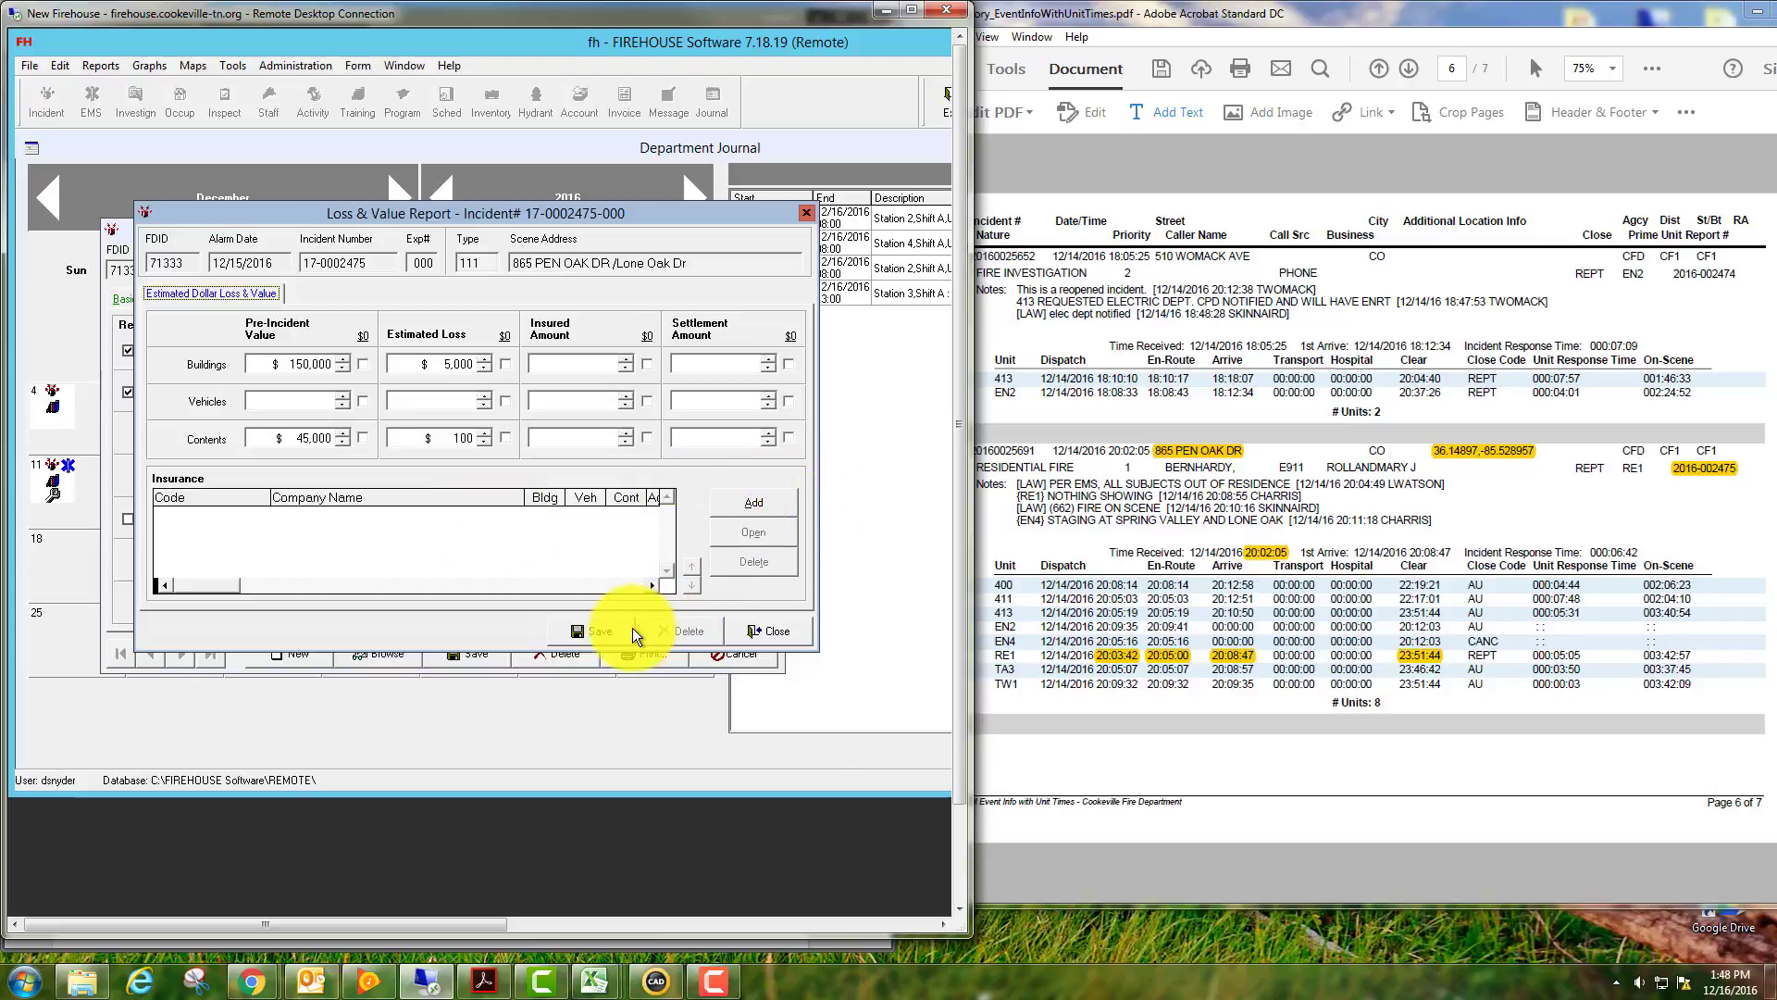
left_click(781, 631)
left_click(533, 297)
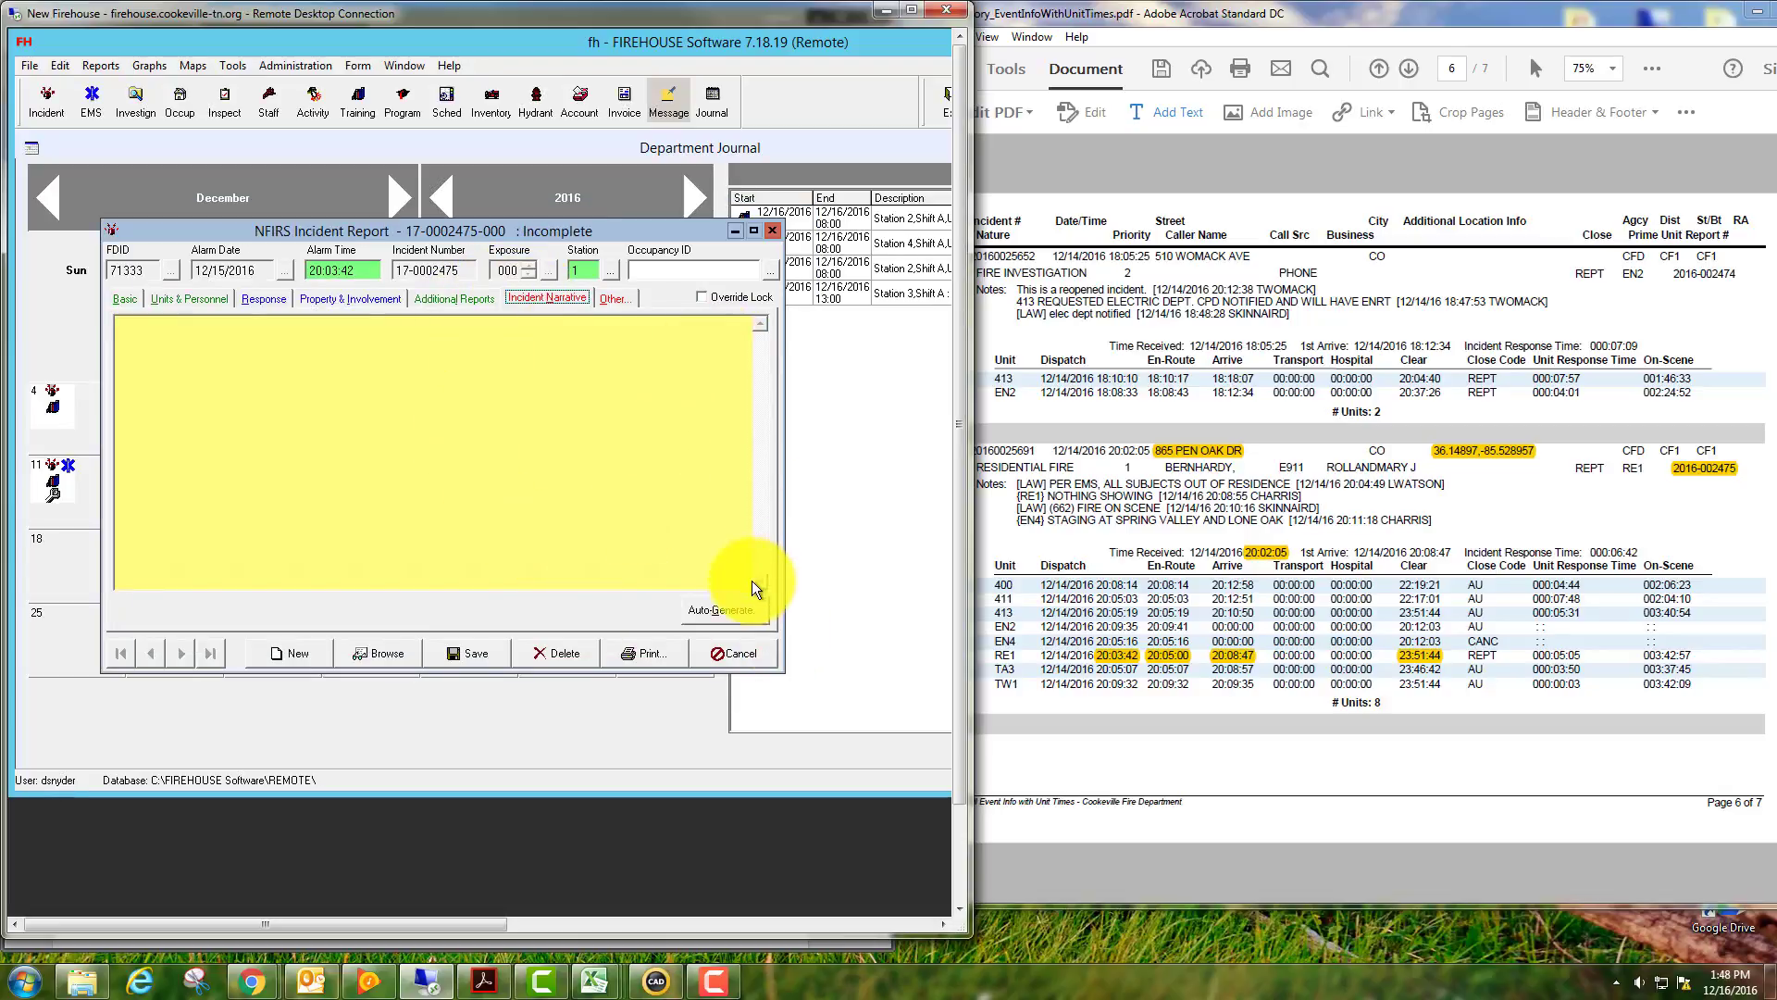
Generate the narrative from the NFIRS Incident default template and review the dispatch, arrival and unit text.
left_click(735, 611)
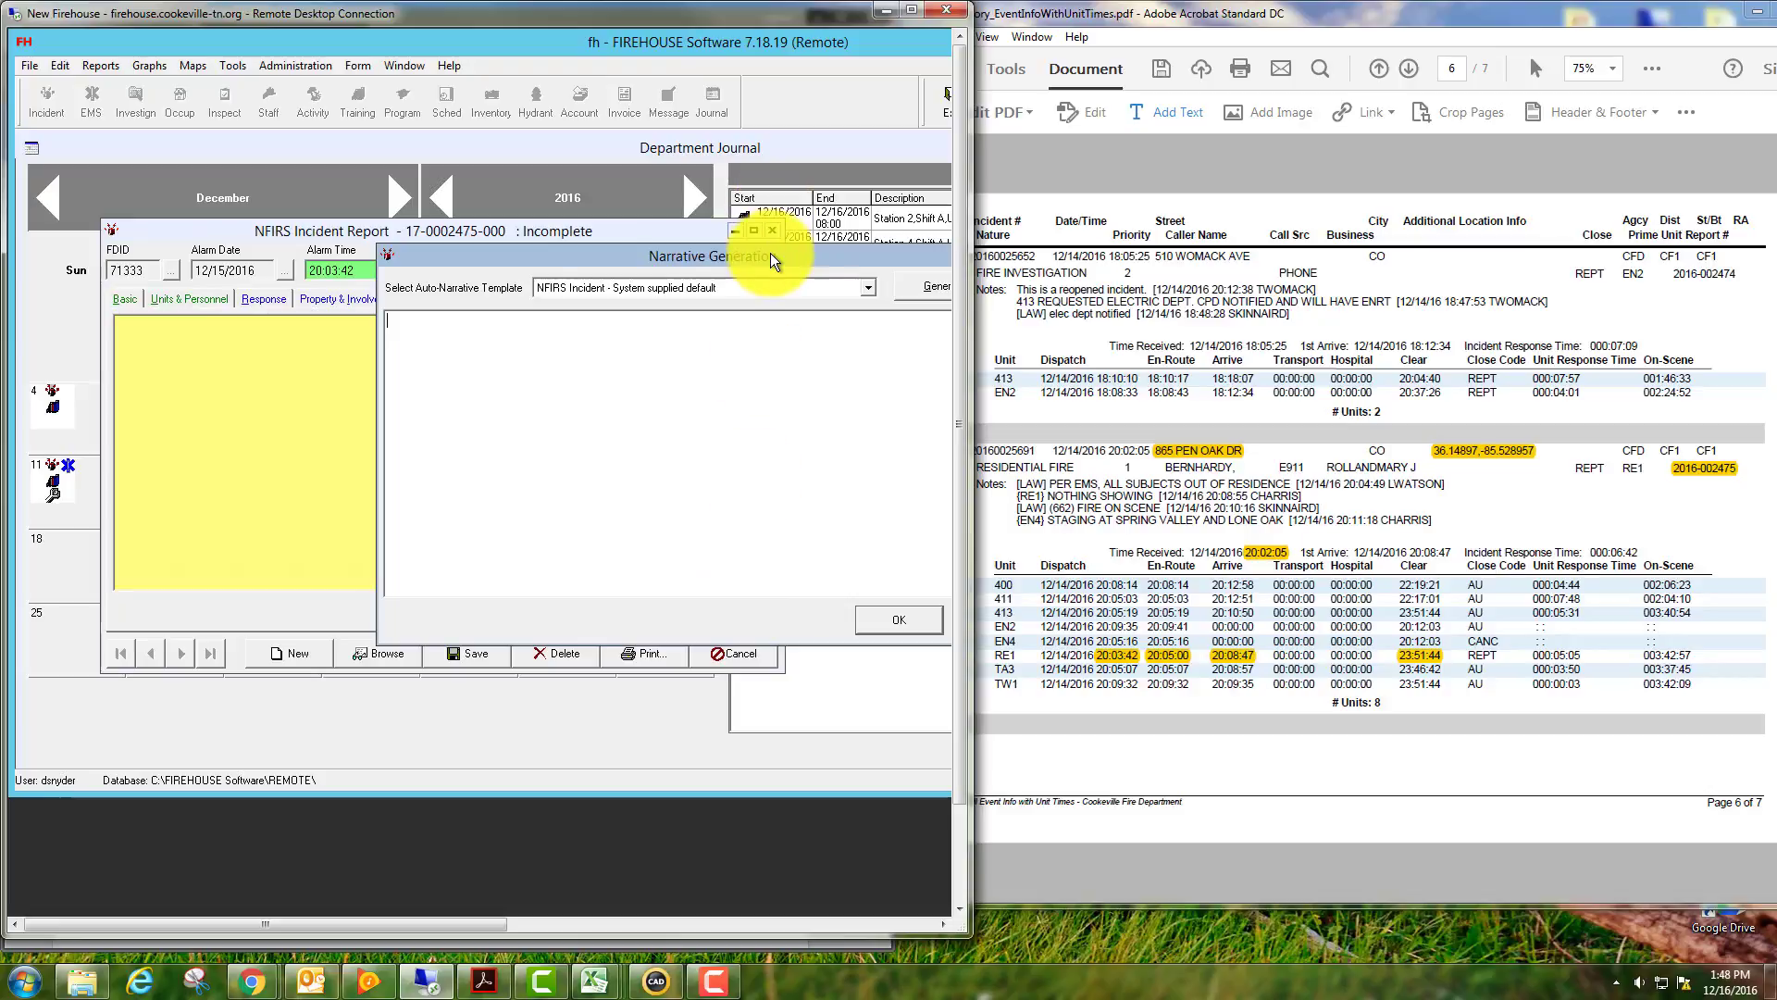
left_click_drag(770, 253, 530, 226)
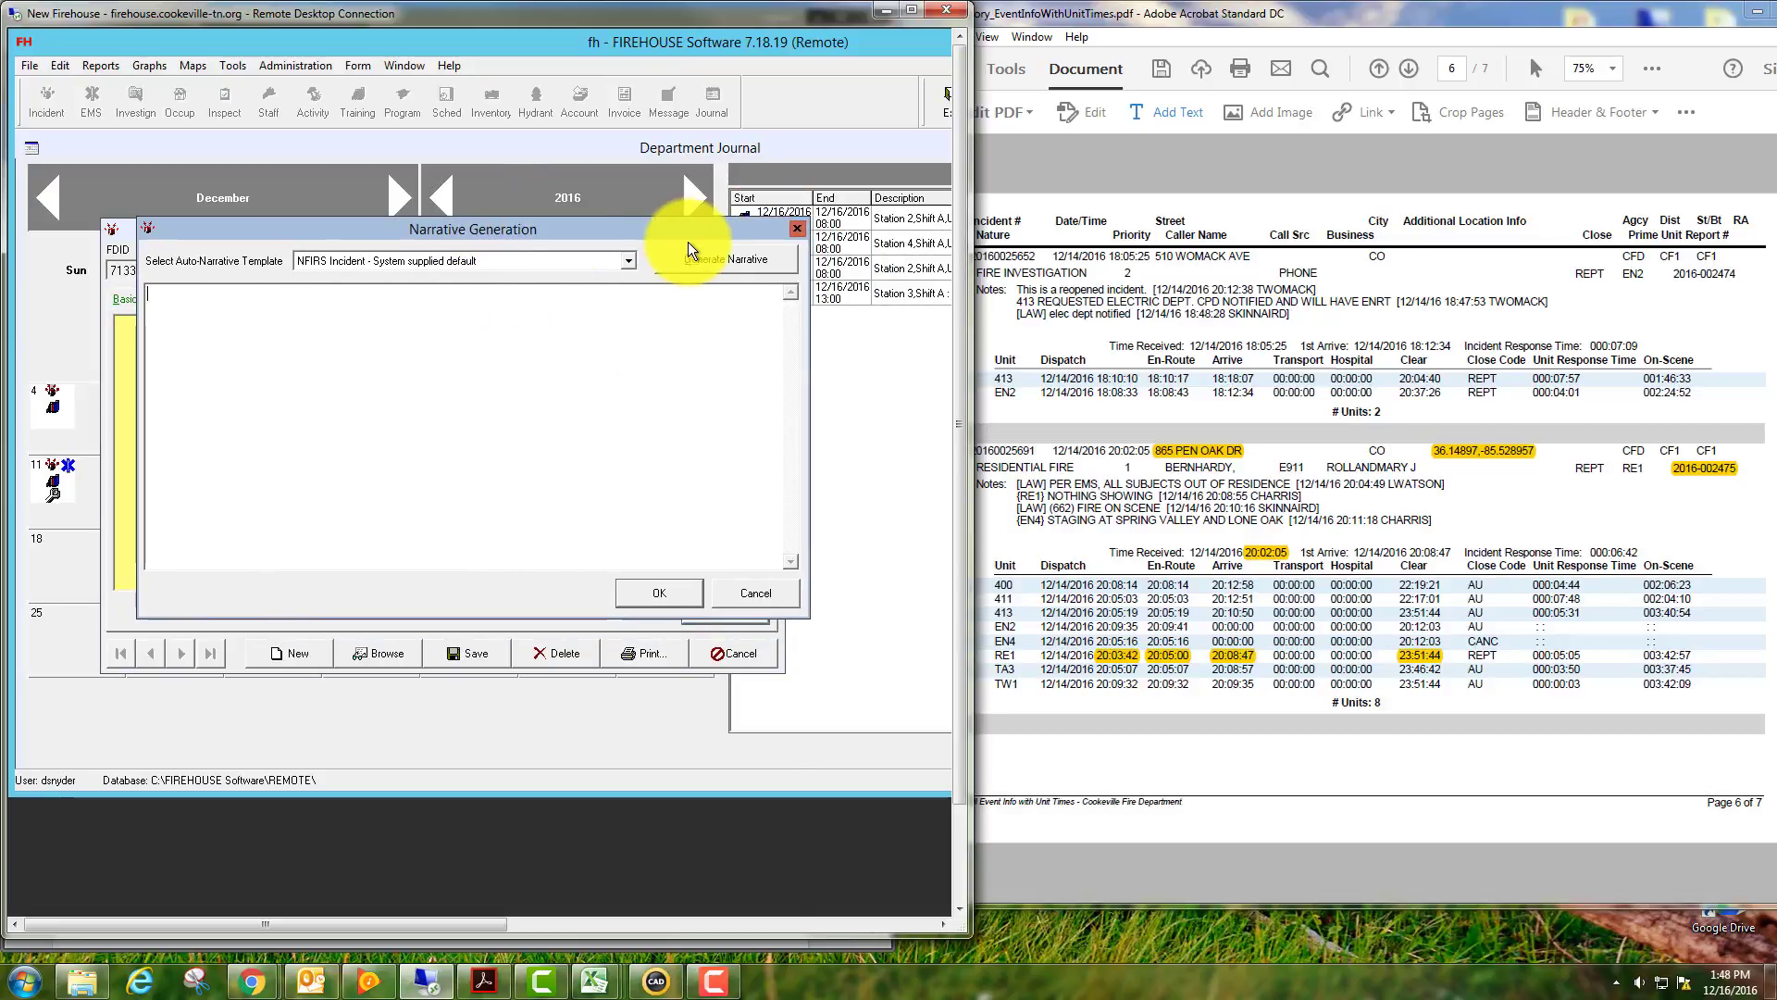
left_click(709, 255)
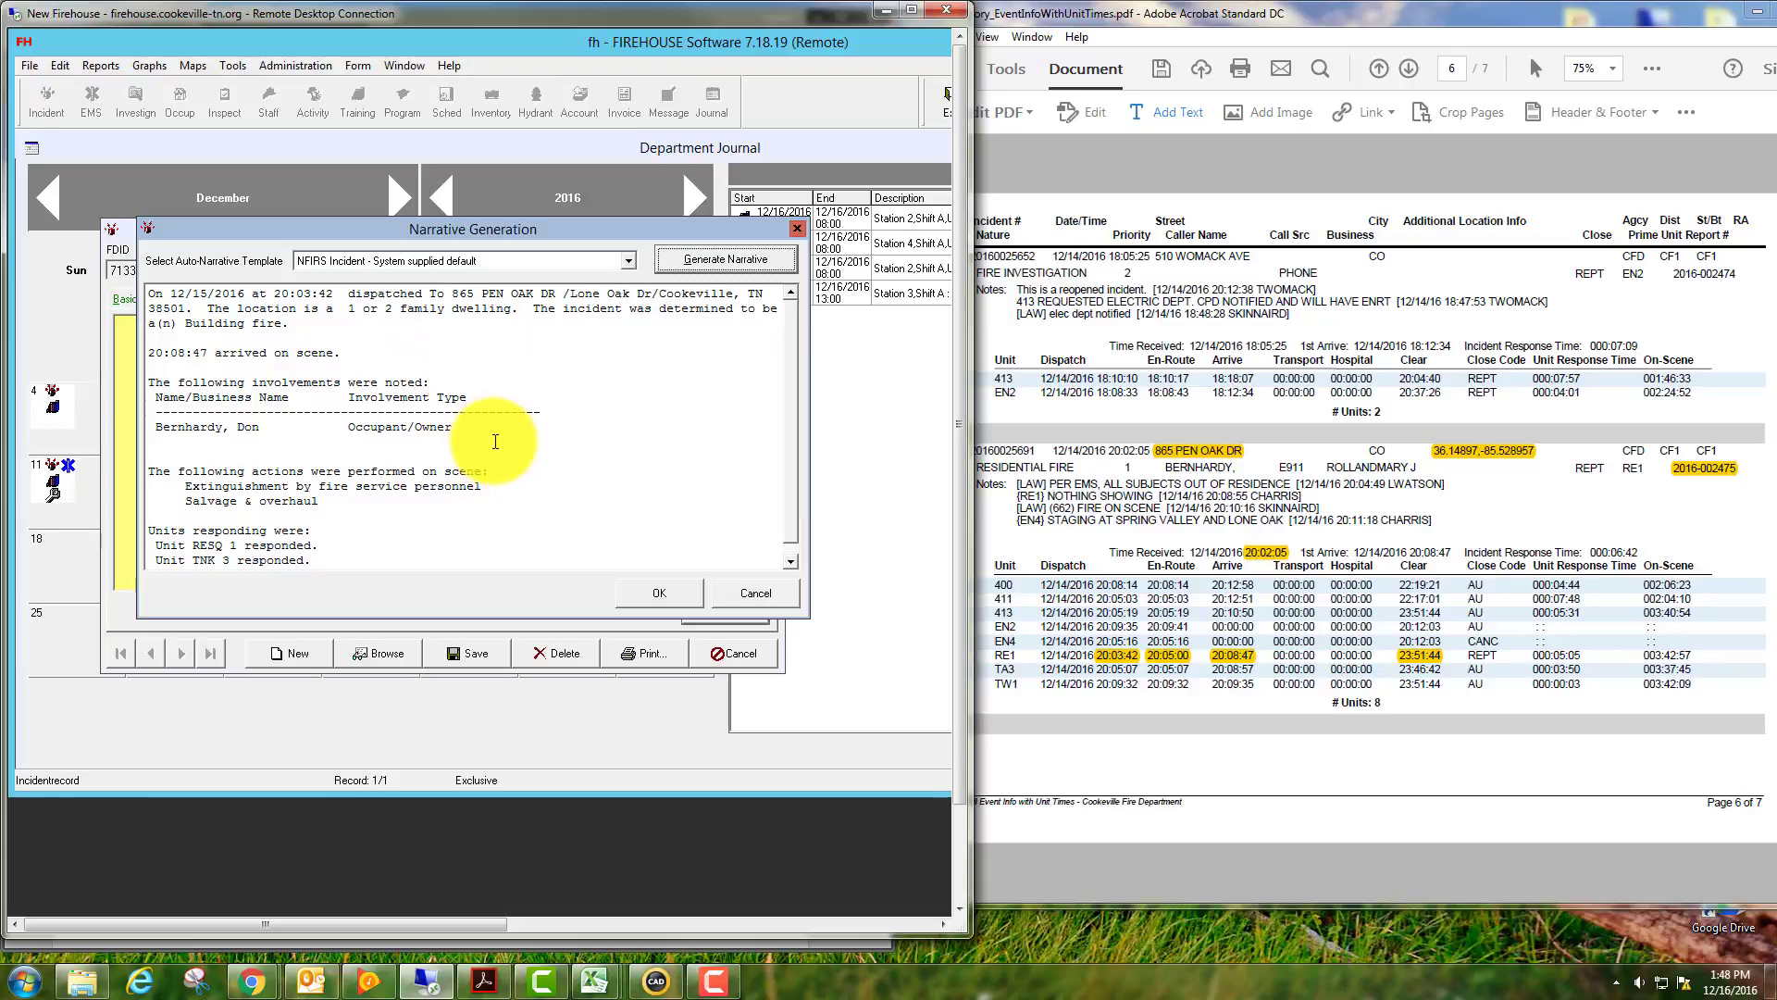
scroll(509, 466, "down", 1)
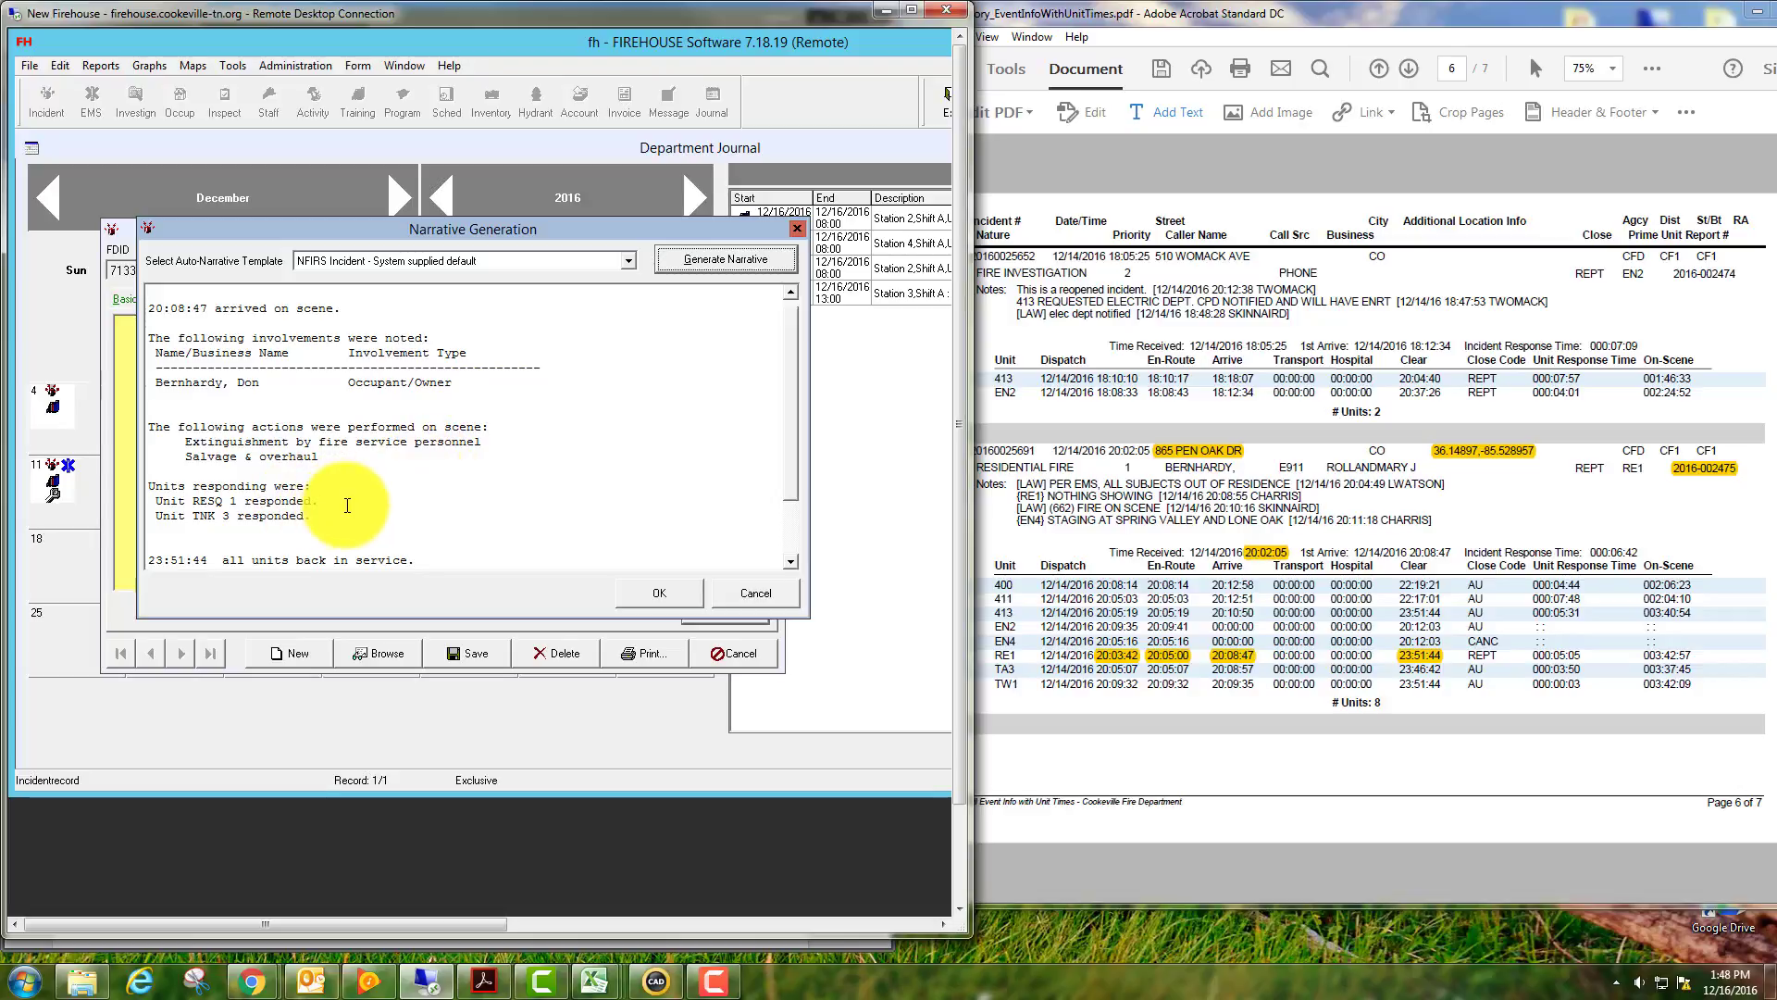
scroll(347, 505, "down", 1)
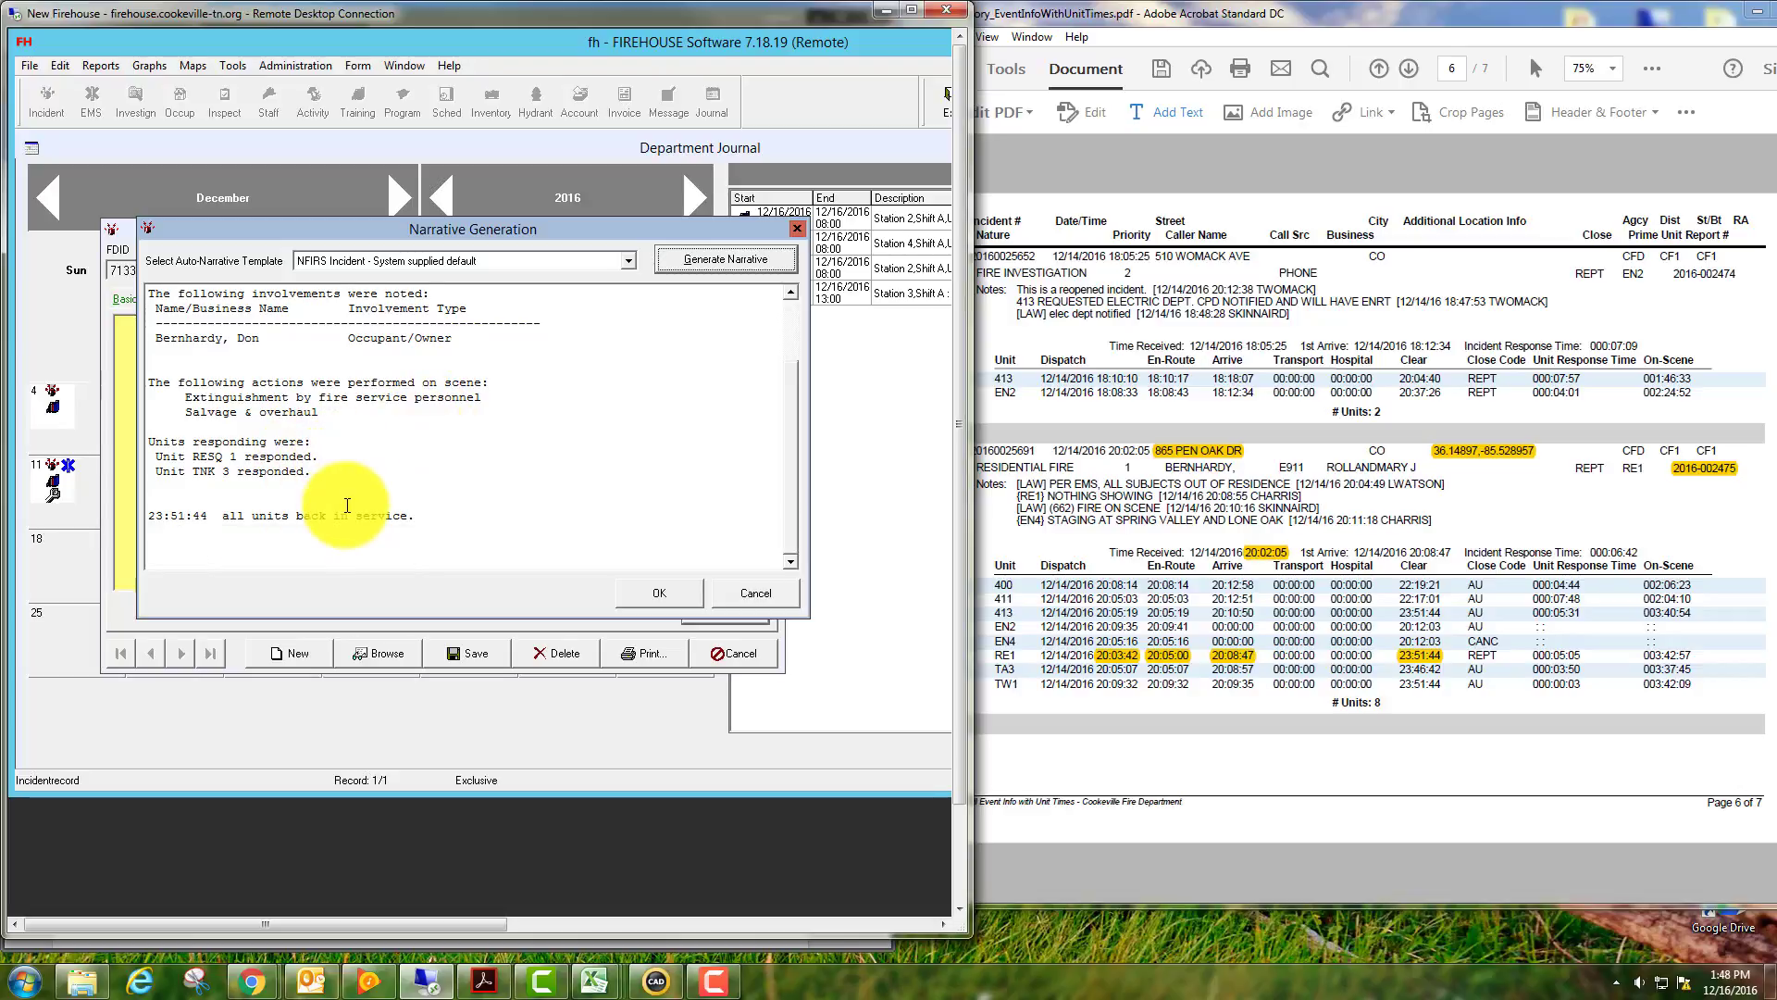
scroll(347, 505, "up", 2)
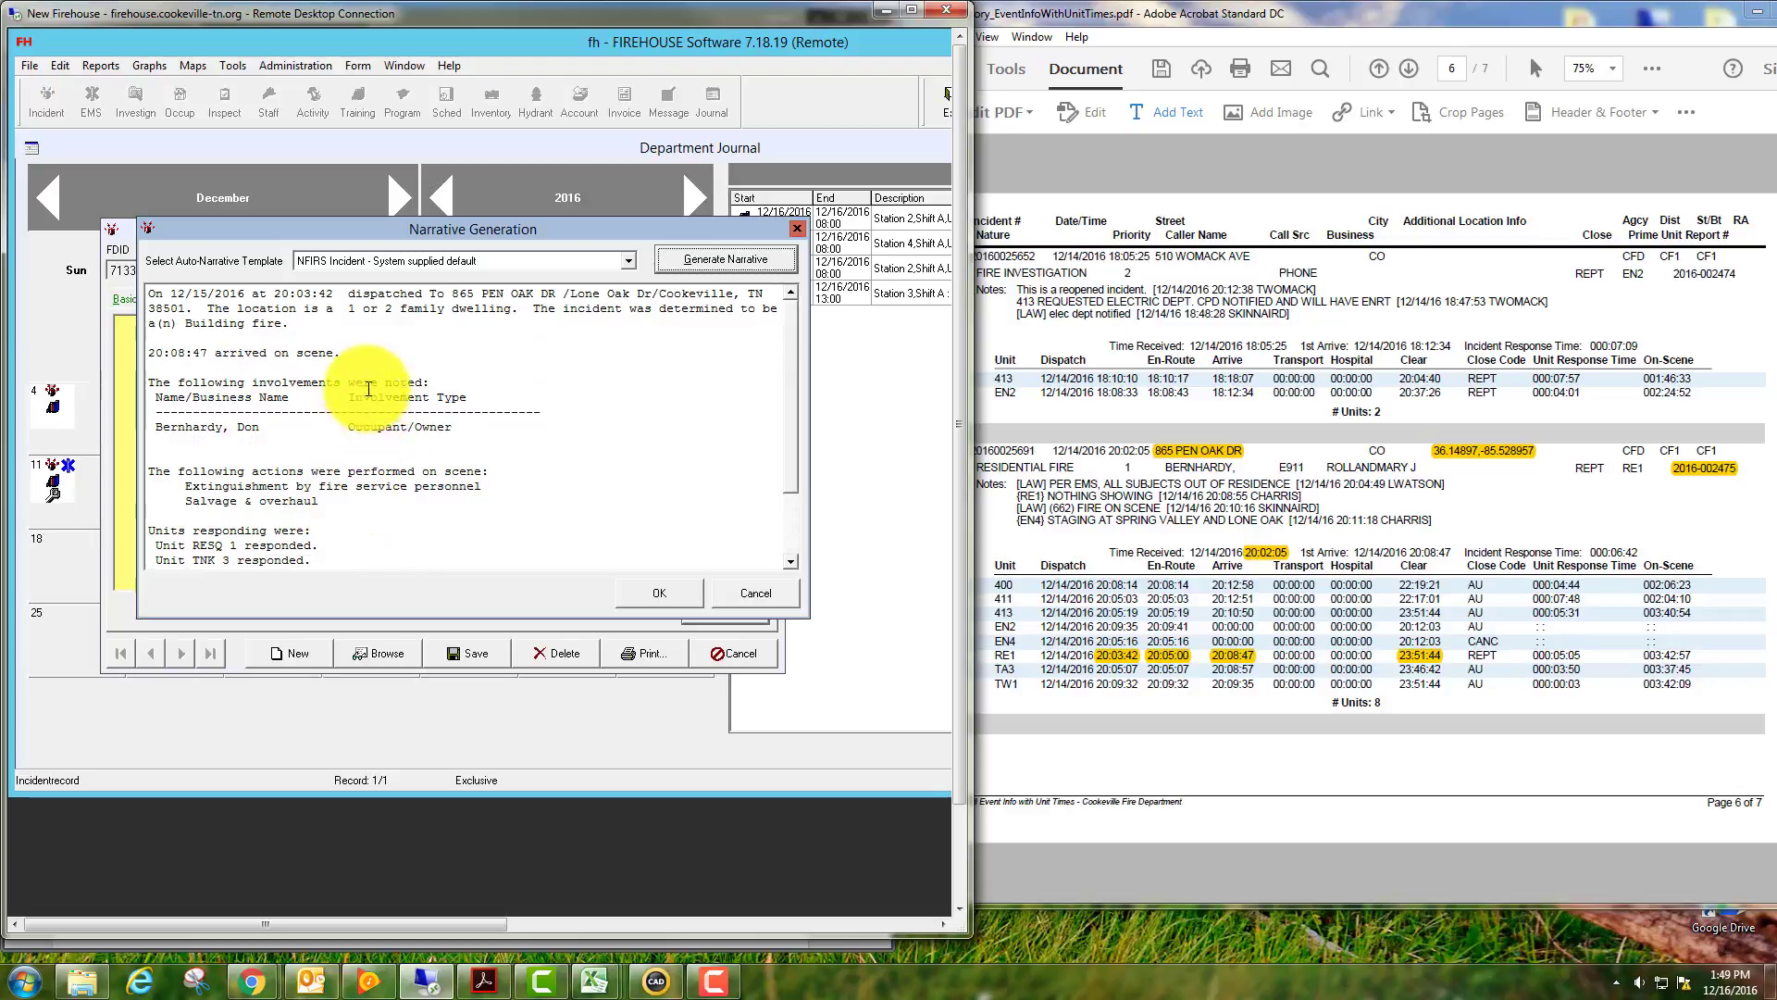
left_click(368, 354)
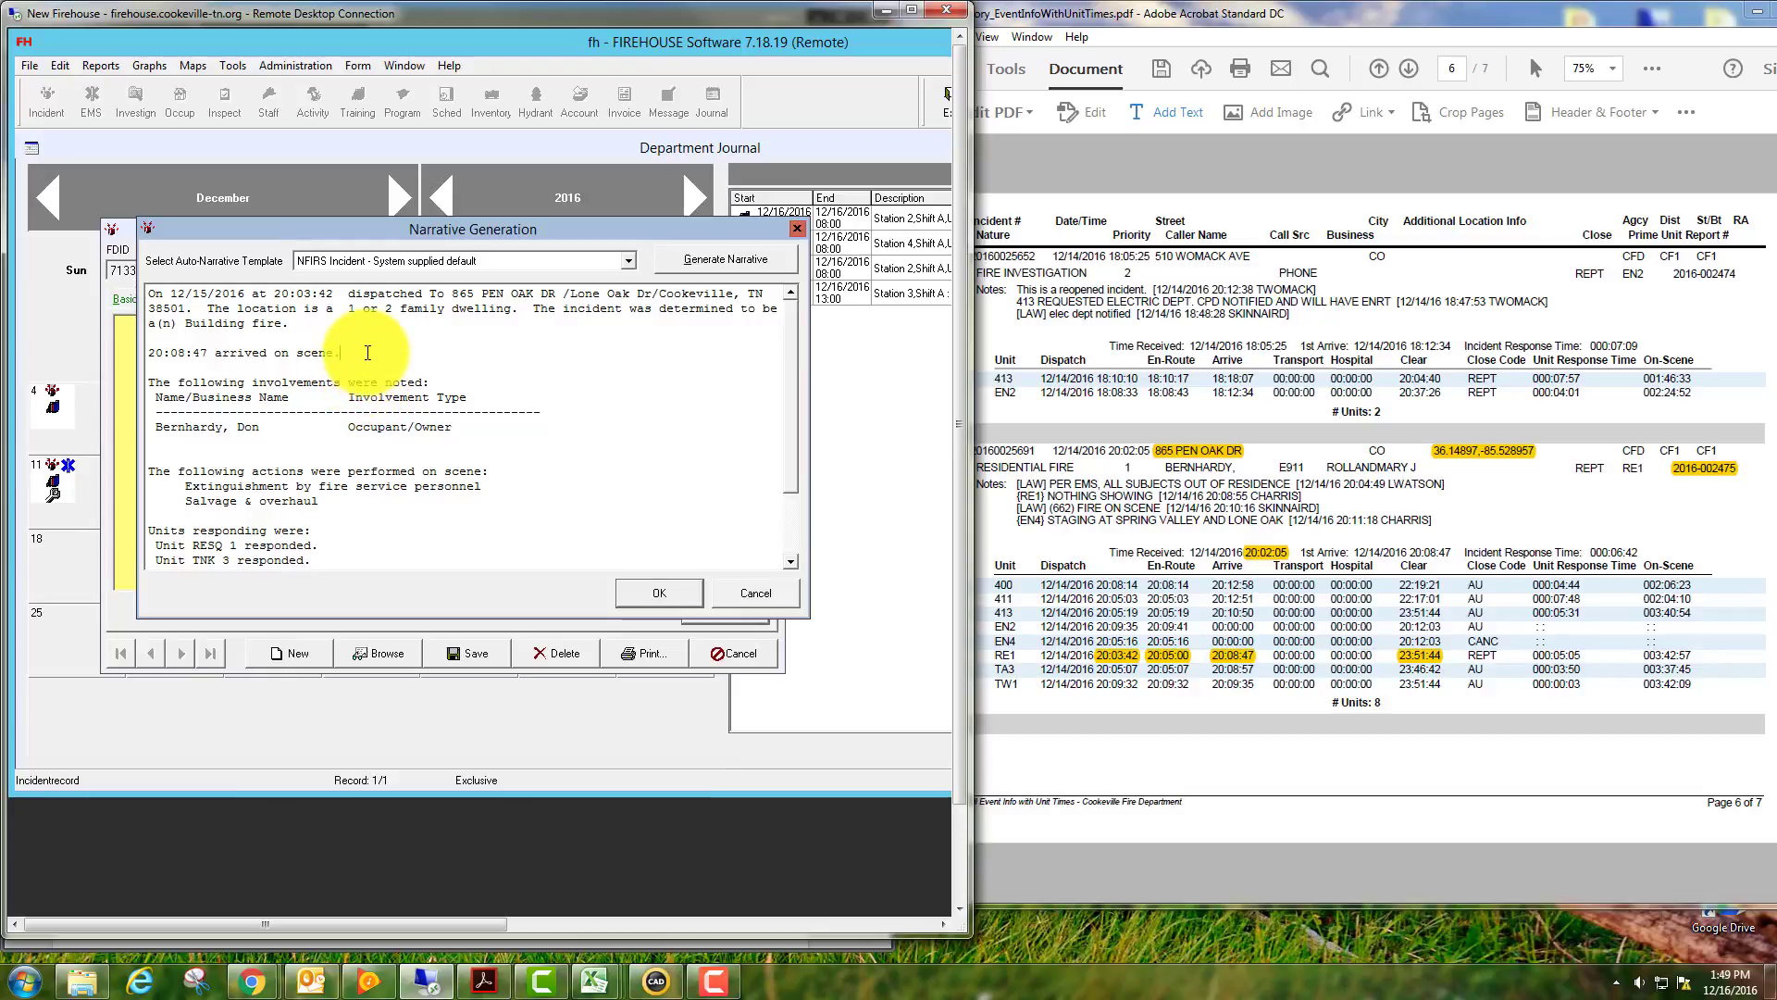
Add the account of smoke from baseboards and dismantling wall and floor to reach the smoldering fire.
key("Return")
key("Return")
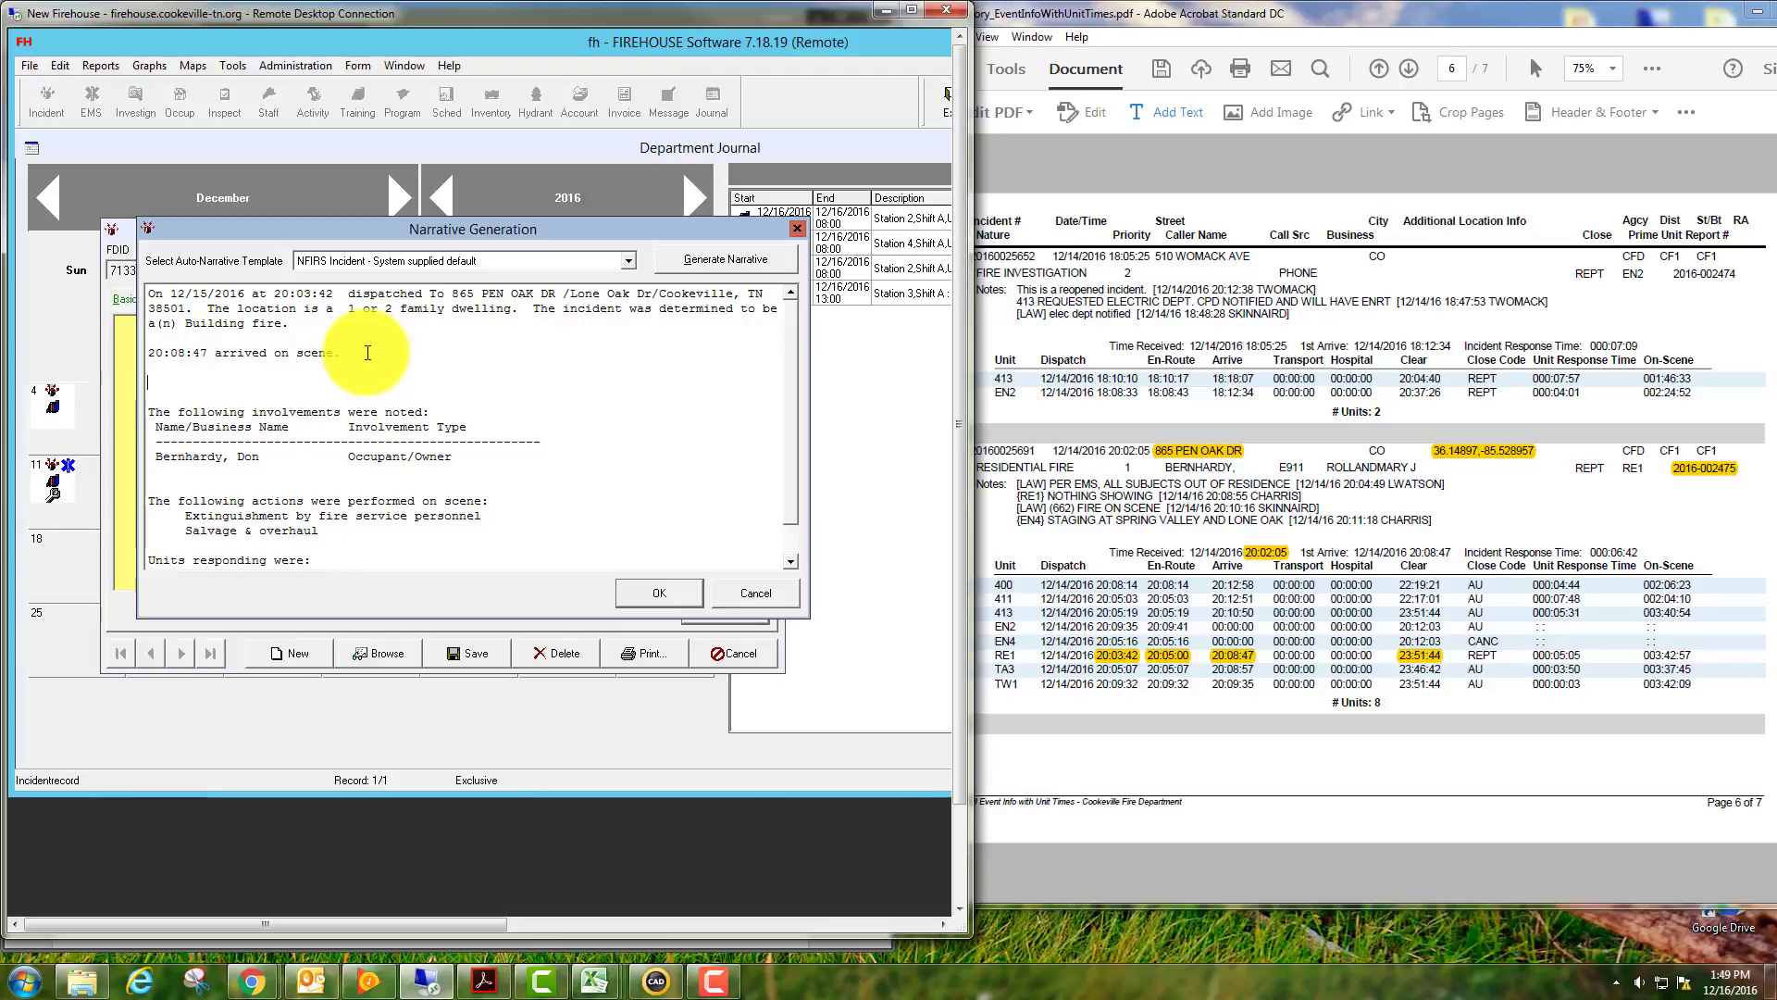
type("Responded to the above location for a reported structure fire. Upon arrival initiated incident command with nothing sho")
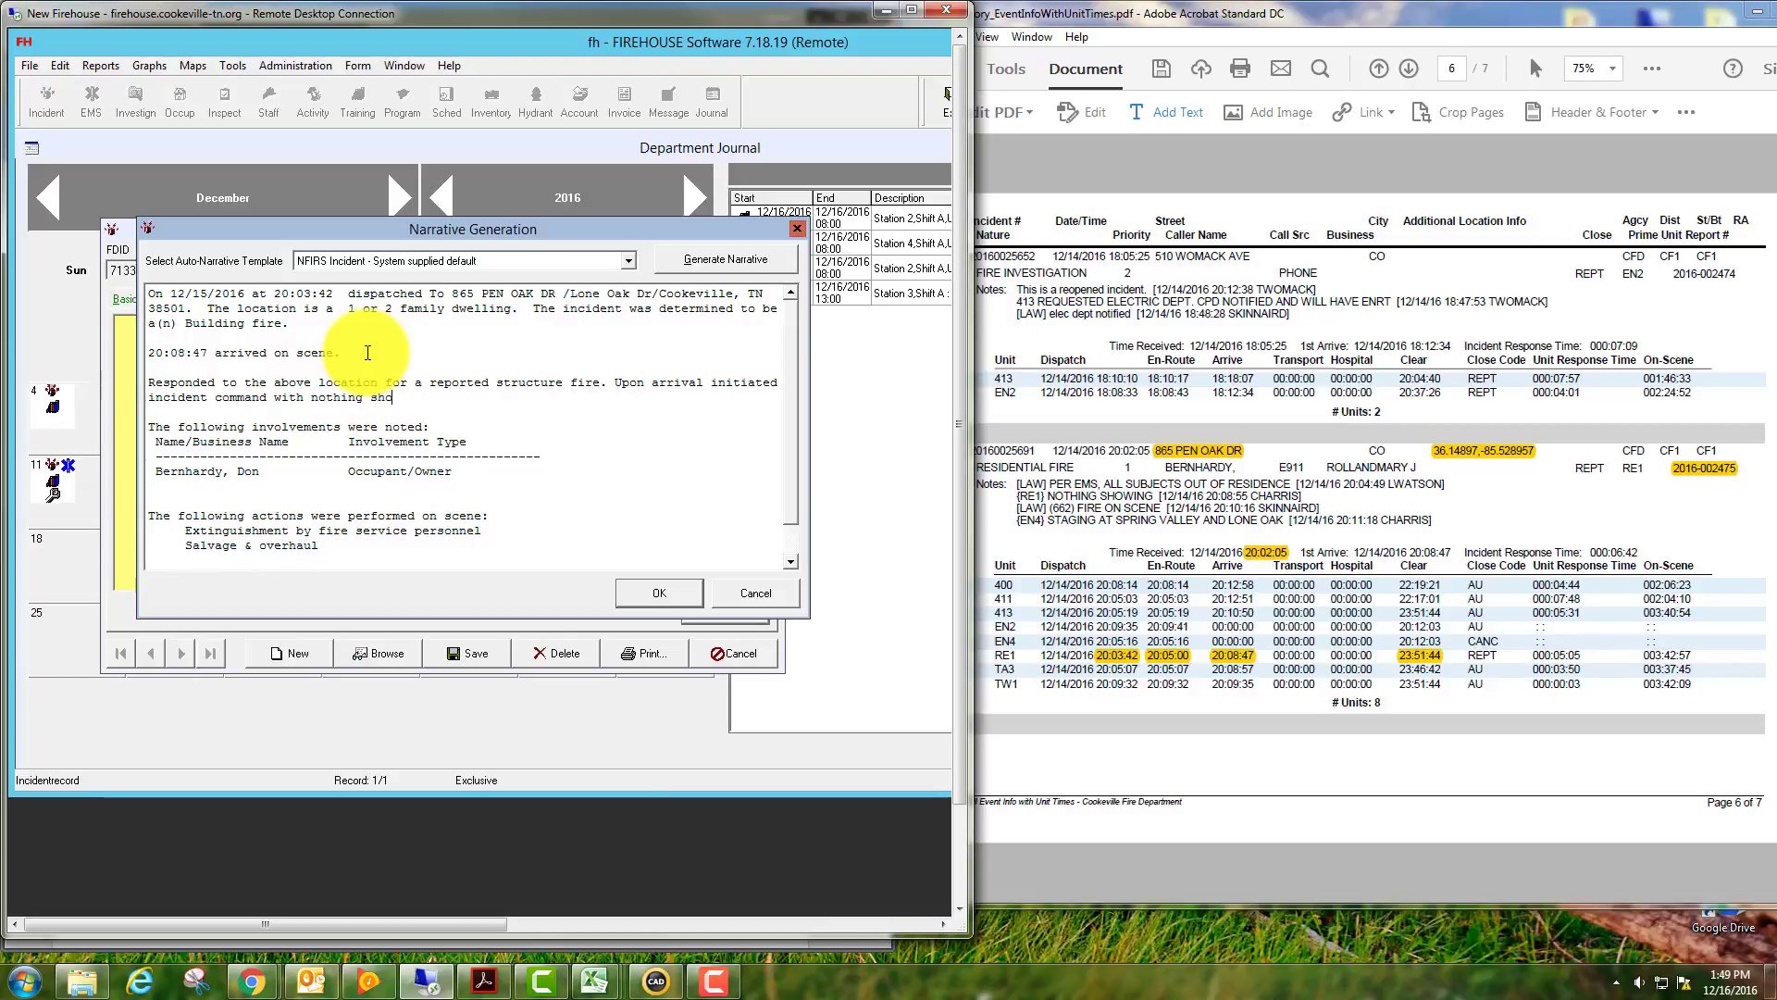
type("wing.")
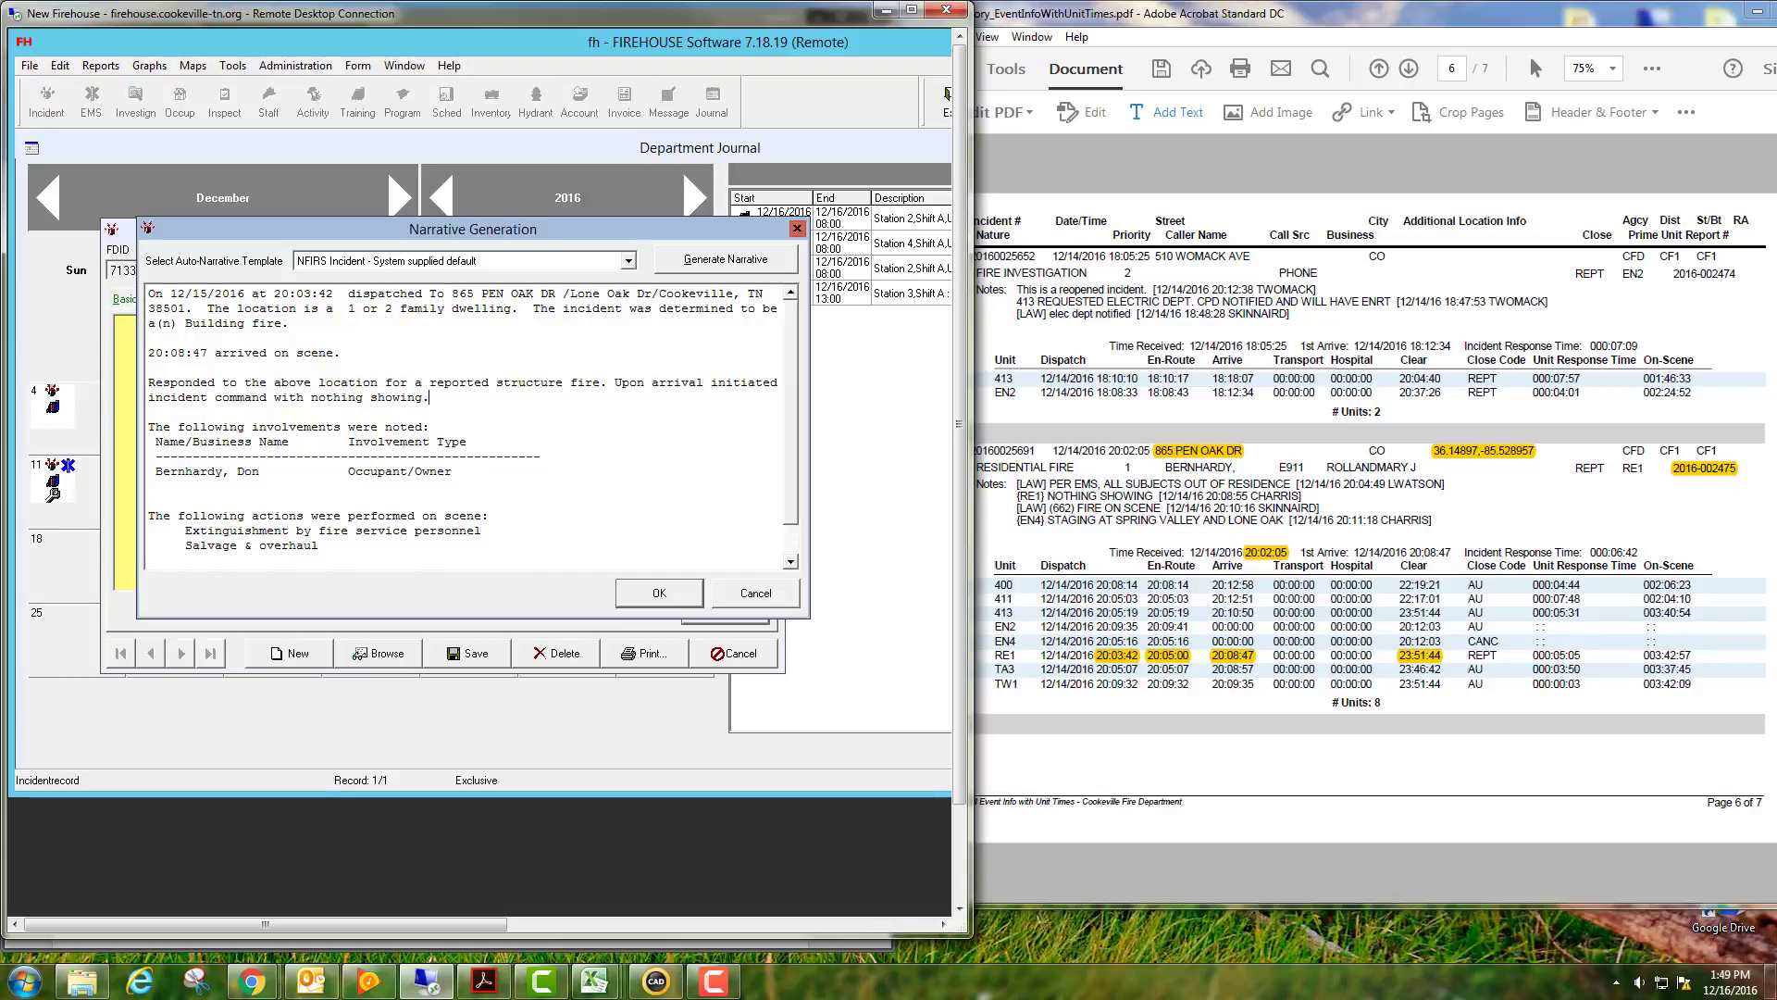
type("Met by occupants outside that stated there was smoke coming from the baseboards around the fireplace. Investigated the source of the smoke which led us to have to dismantle part of the wall and floor to gain access to where the fire was smoldering.")
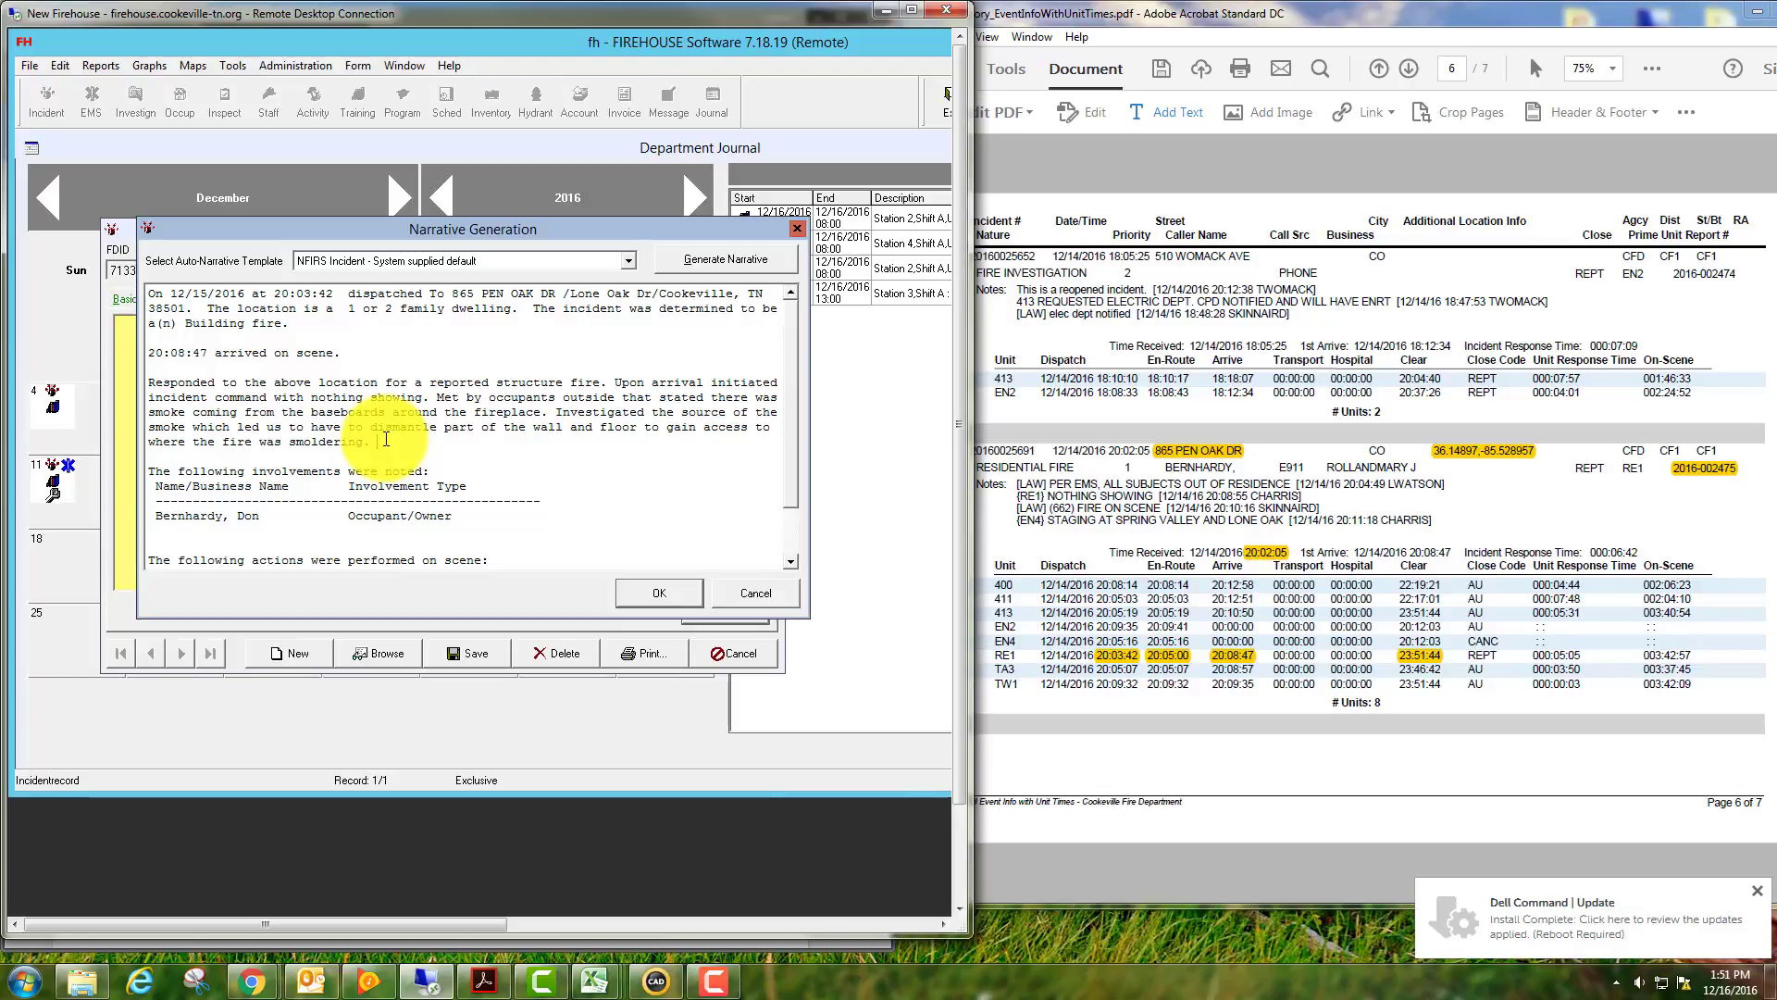
key("Return")
key("Return")
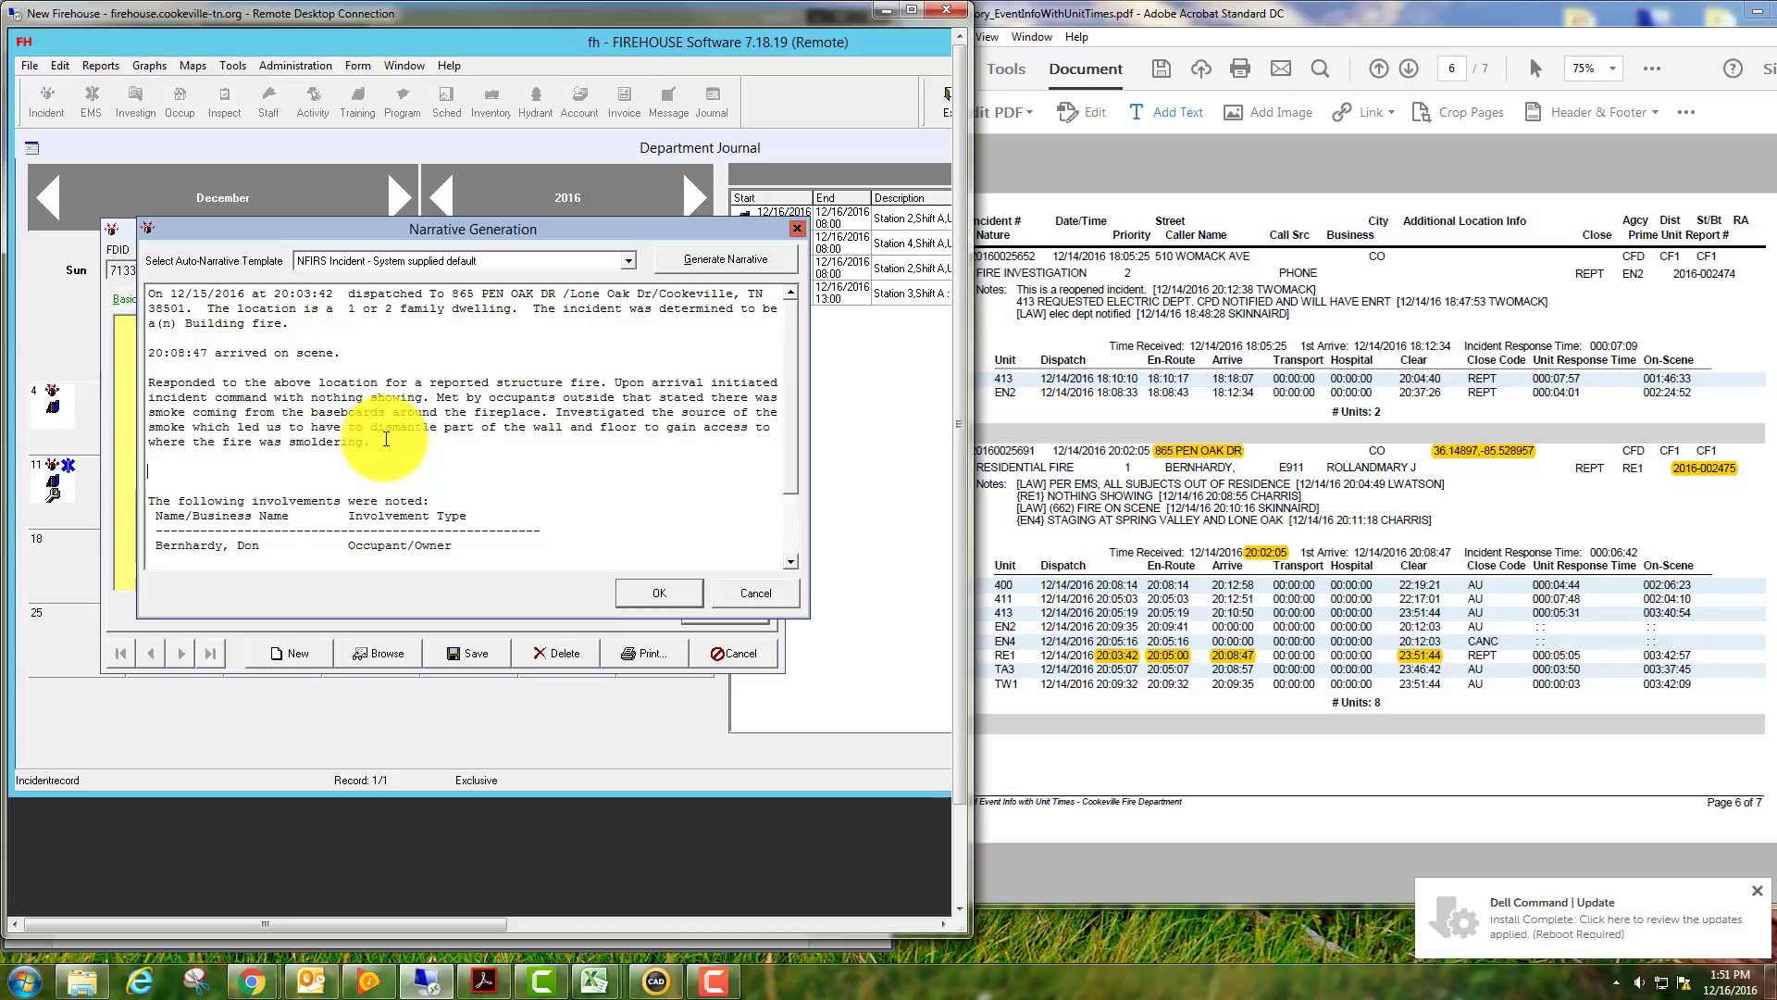
Add '***Installed 5 smoke alarms prior to leaving.' and the note about returning the secured property to the owner.
type("***Installed 5 smoke alarms")
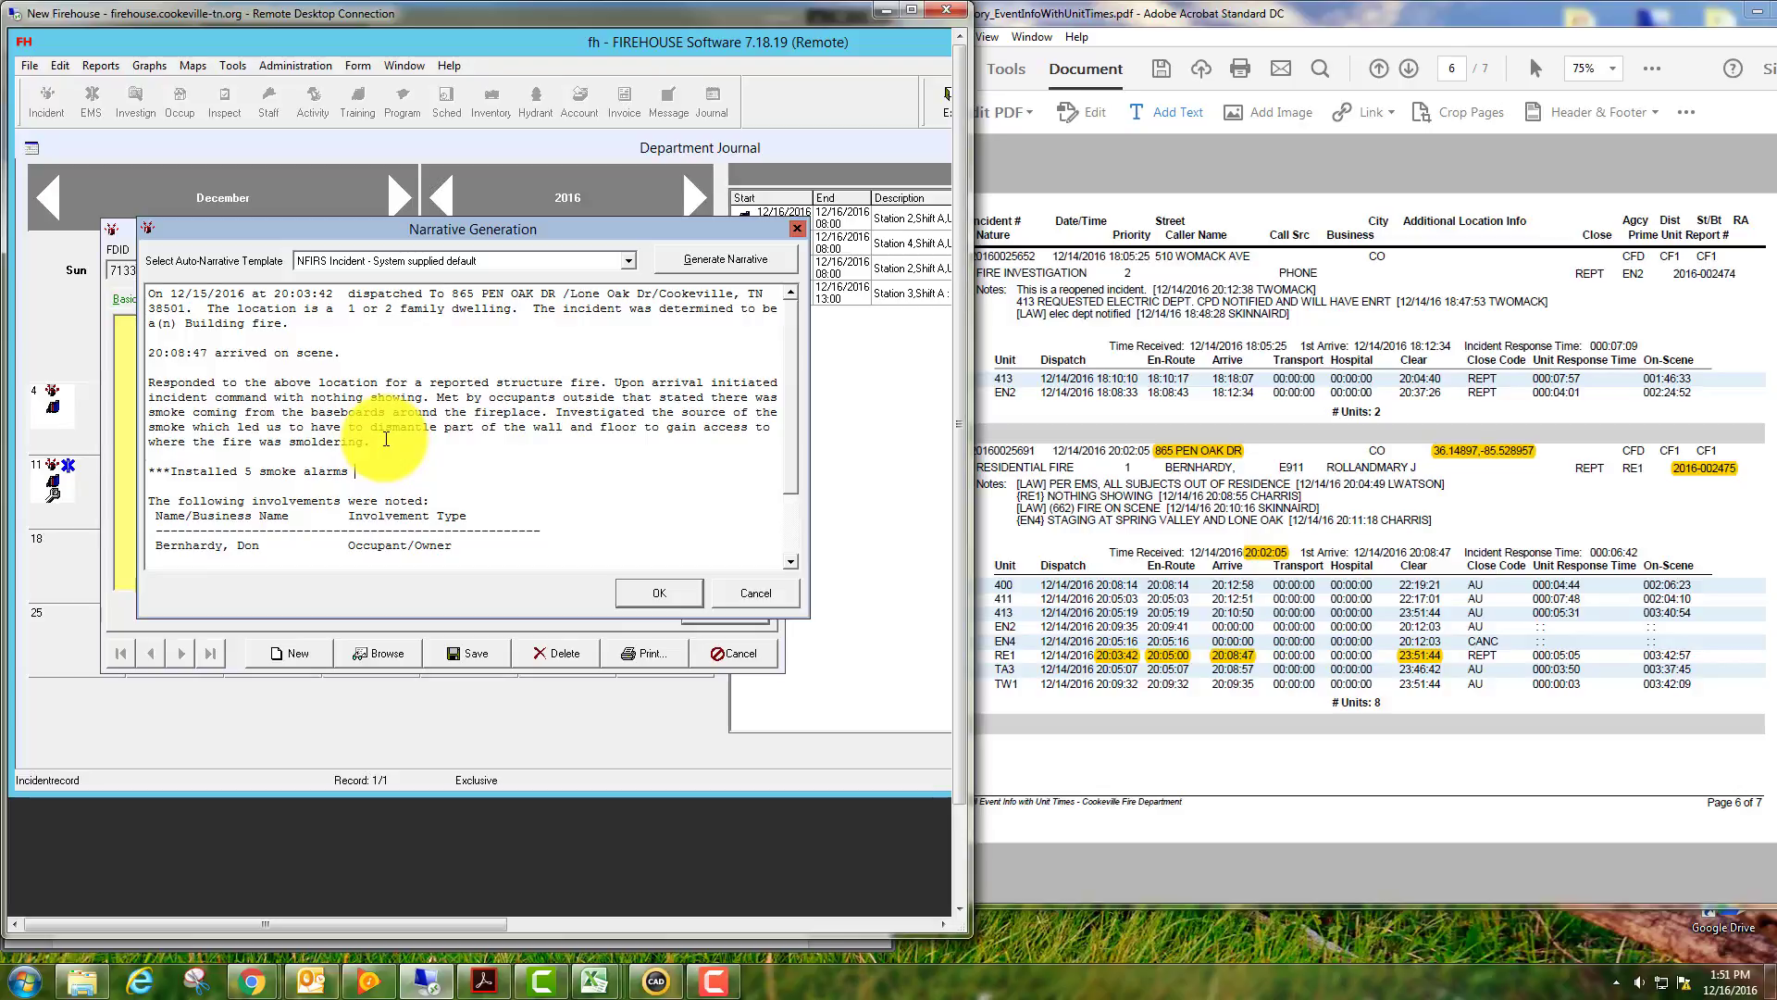
type(" prior to leaving. Discussed")
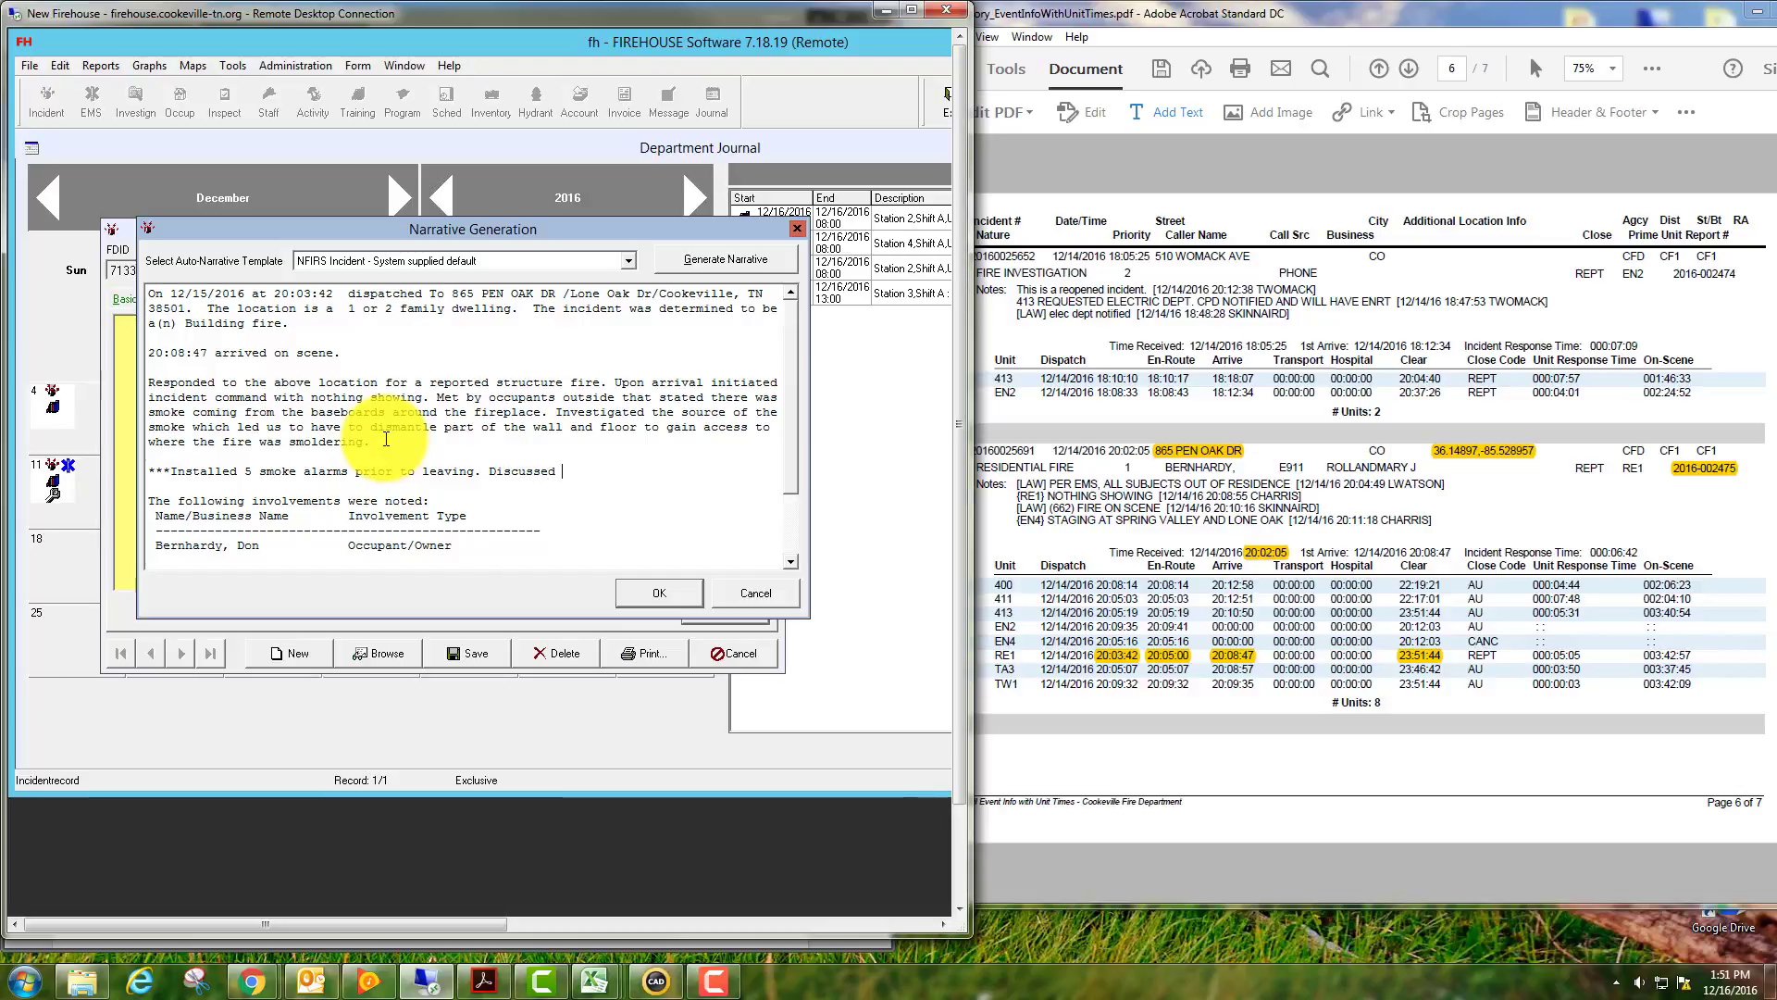
key("BackSpace")
key("BackSpace")
key("BackSpace")
key("BackSpace")
key("BackSpace")
key("BackSpace")
key("BackSpace")
key("BackSpace")
key("BackSpace")
key("Return")
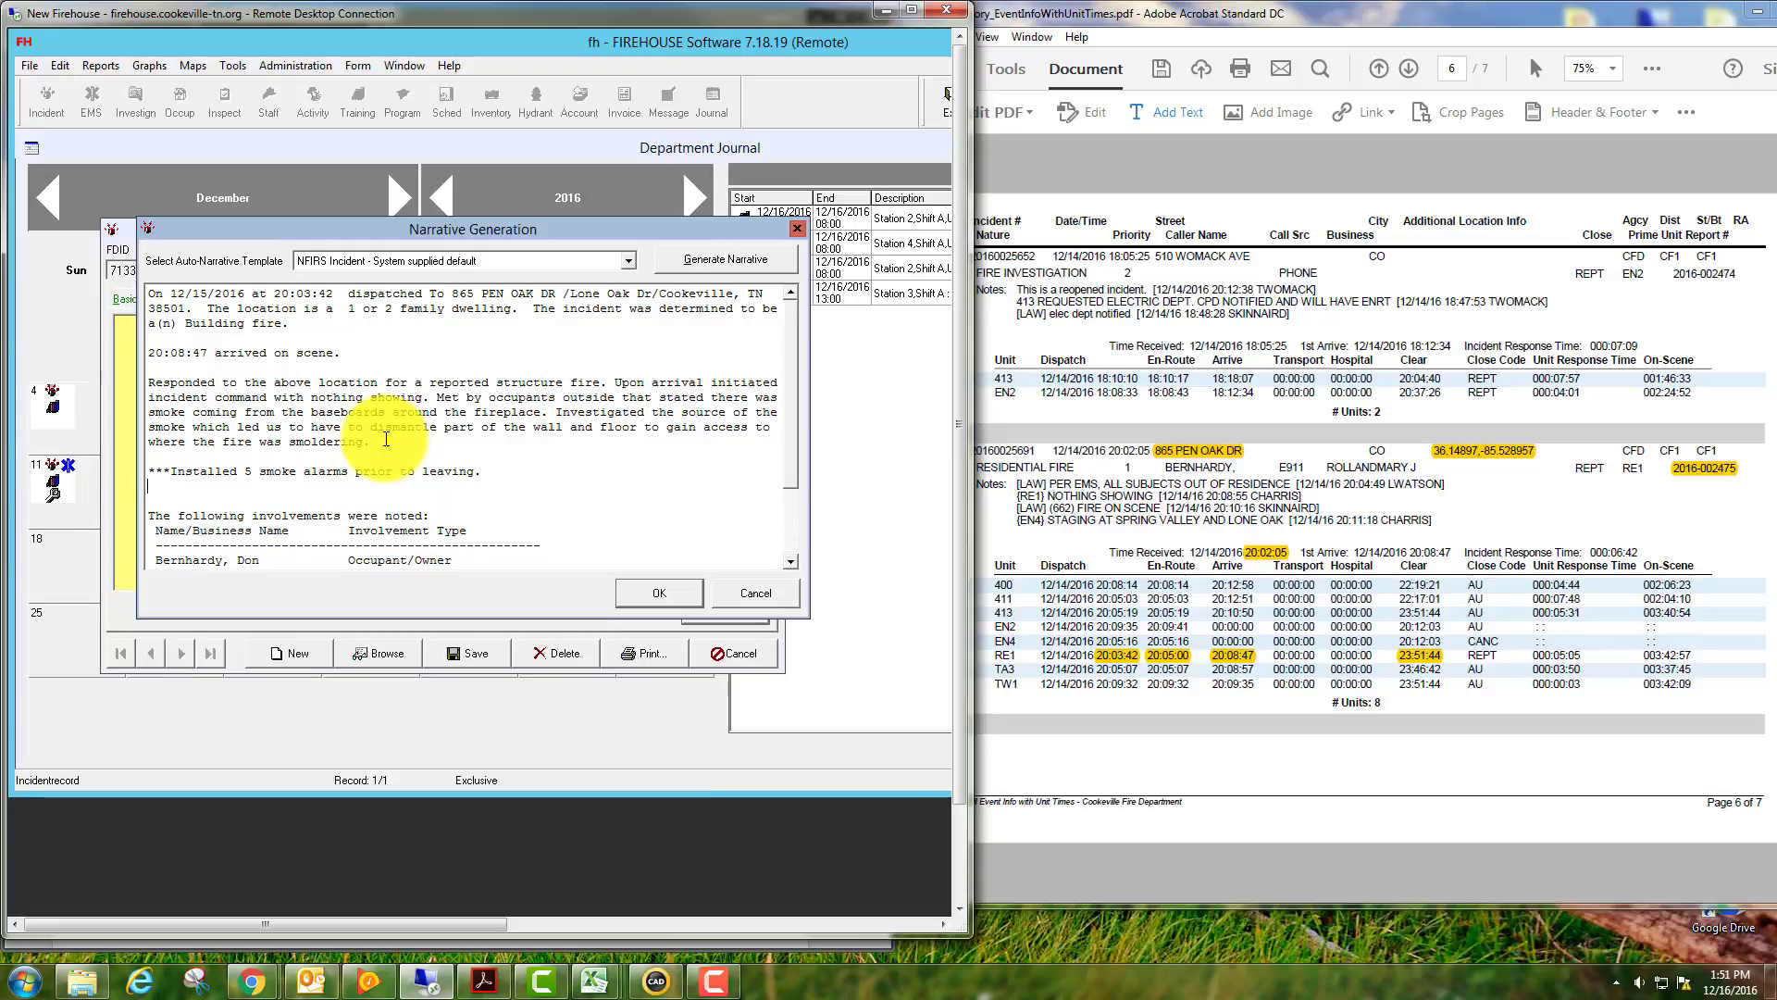
key("Return")
type("Ensur")
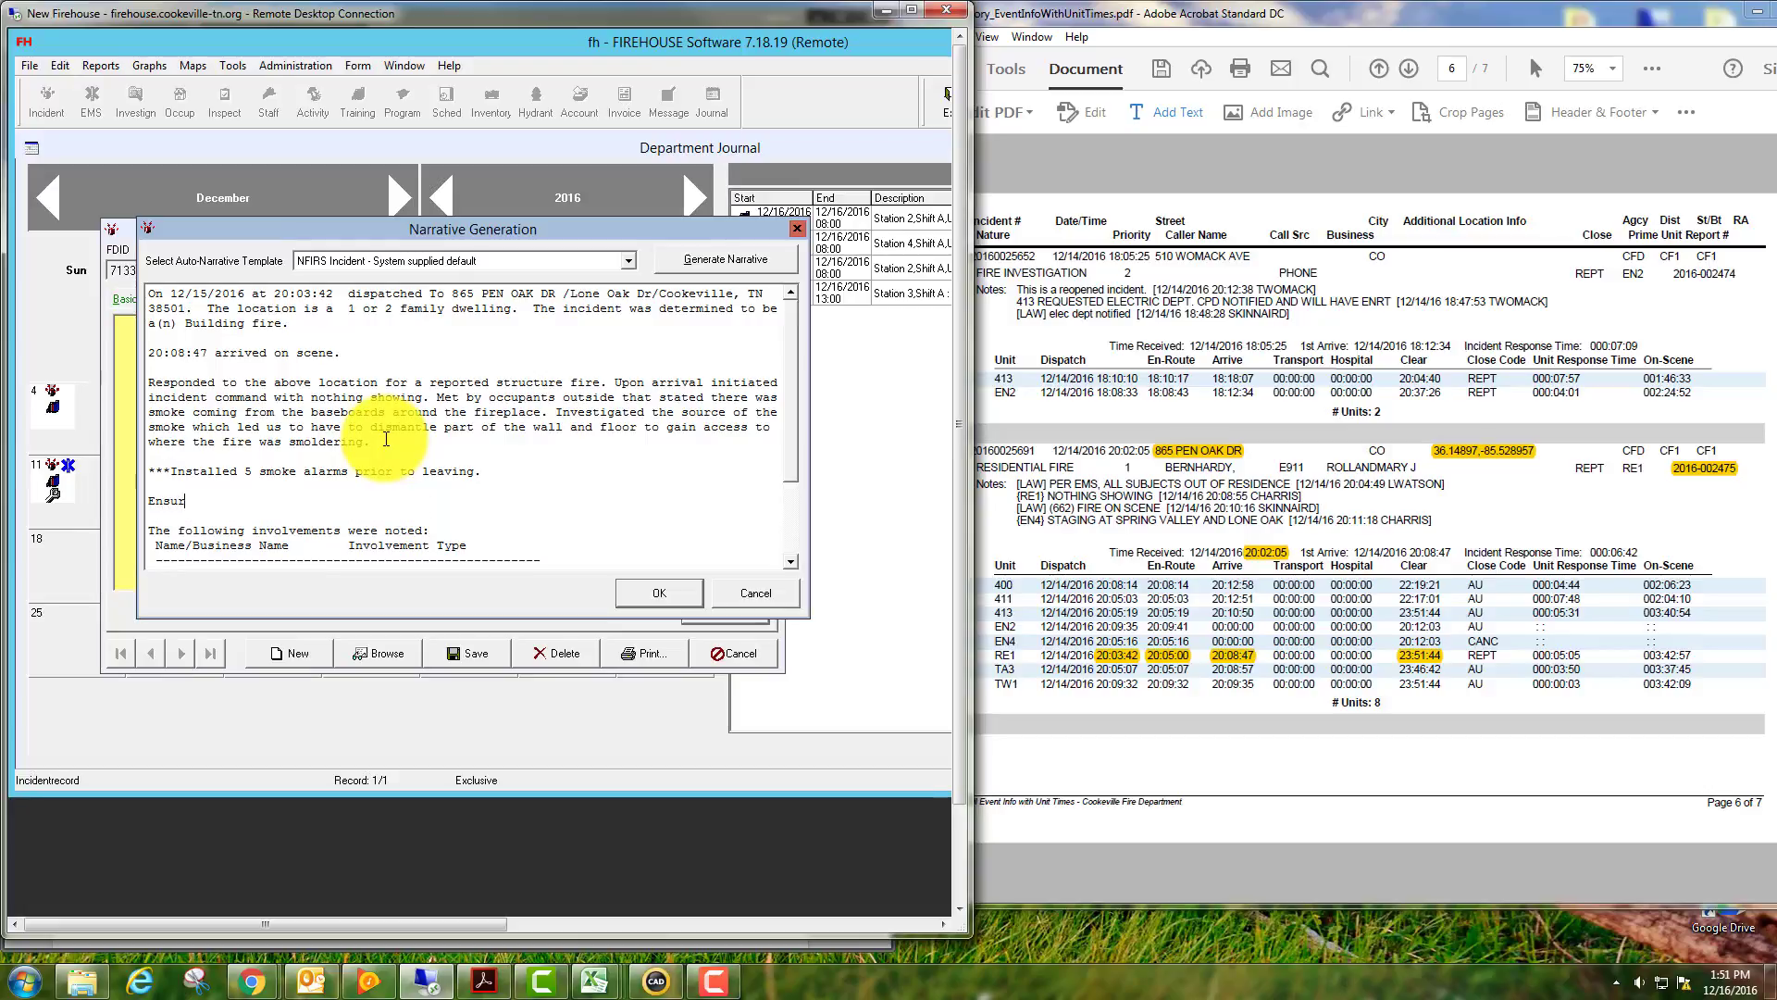
type("ed proper")
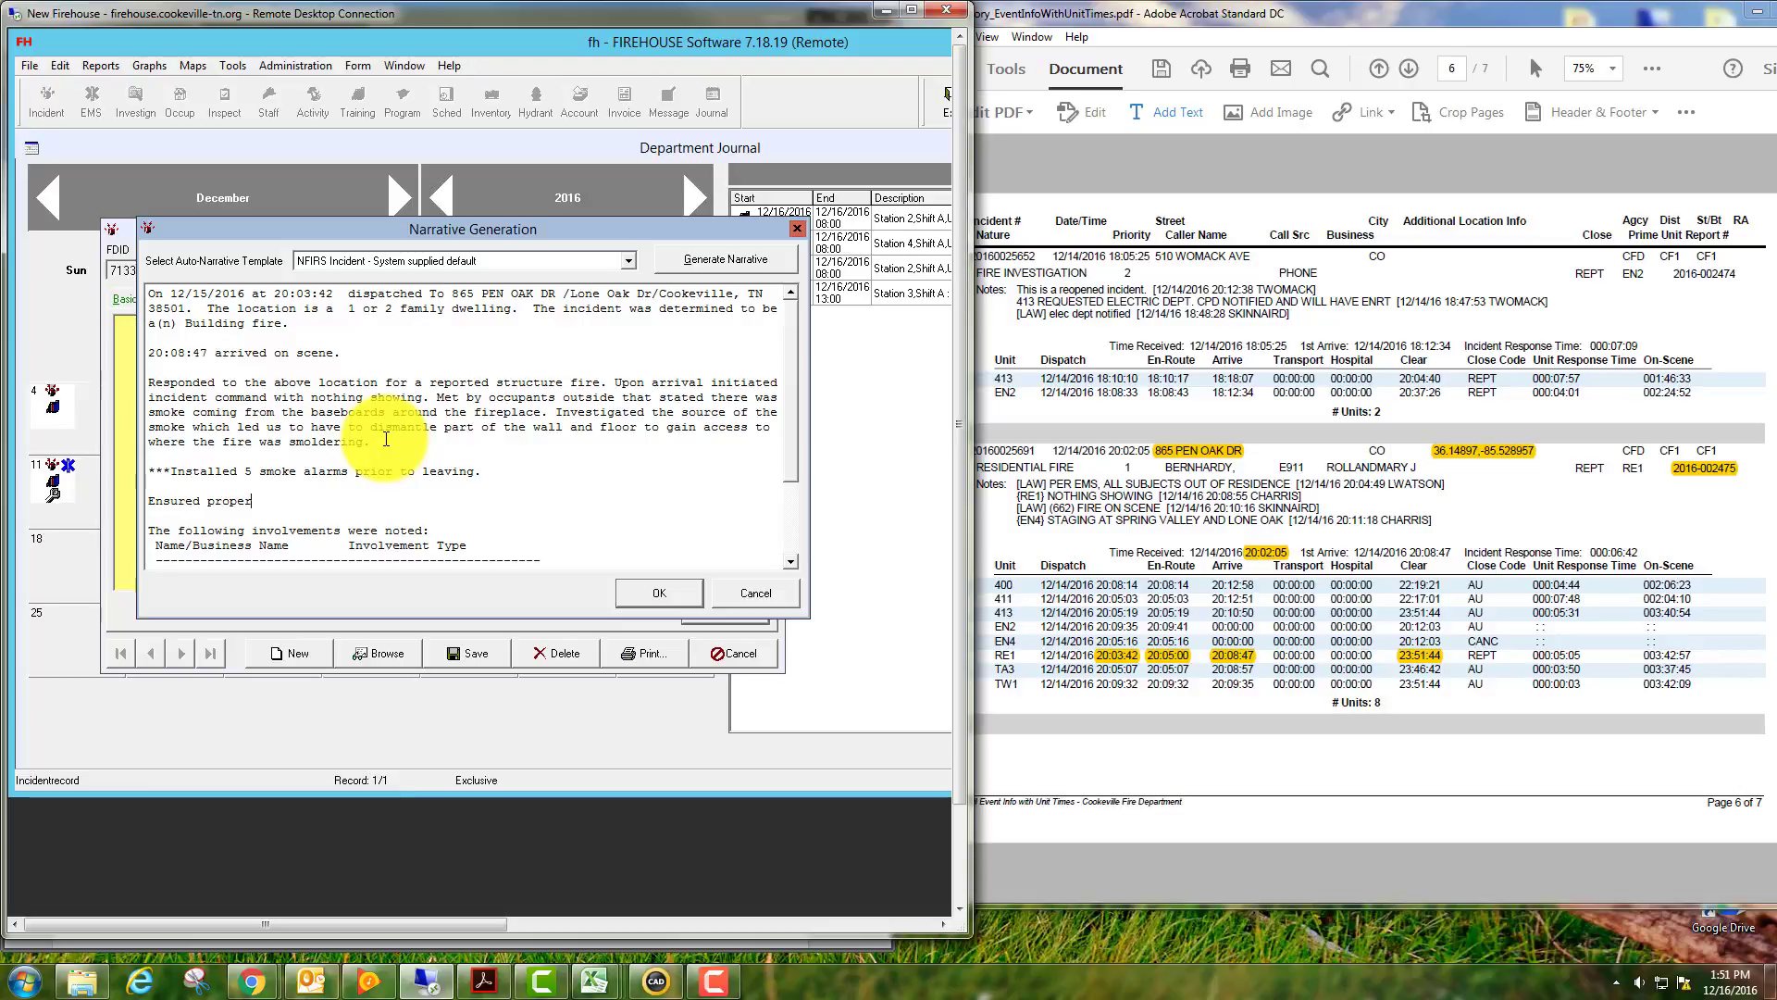
type("ty was safe and secure and")
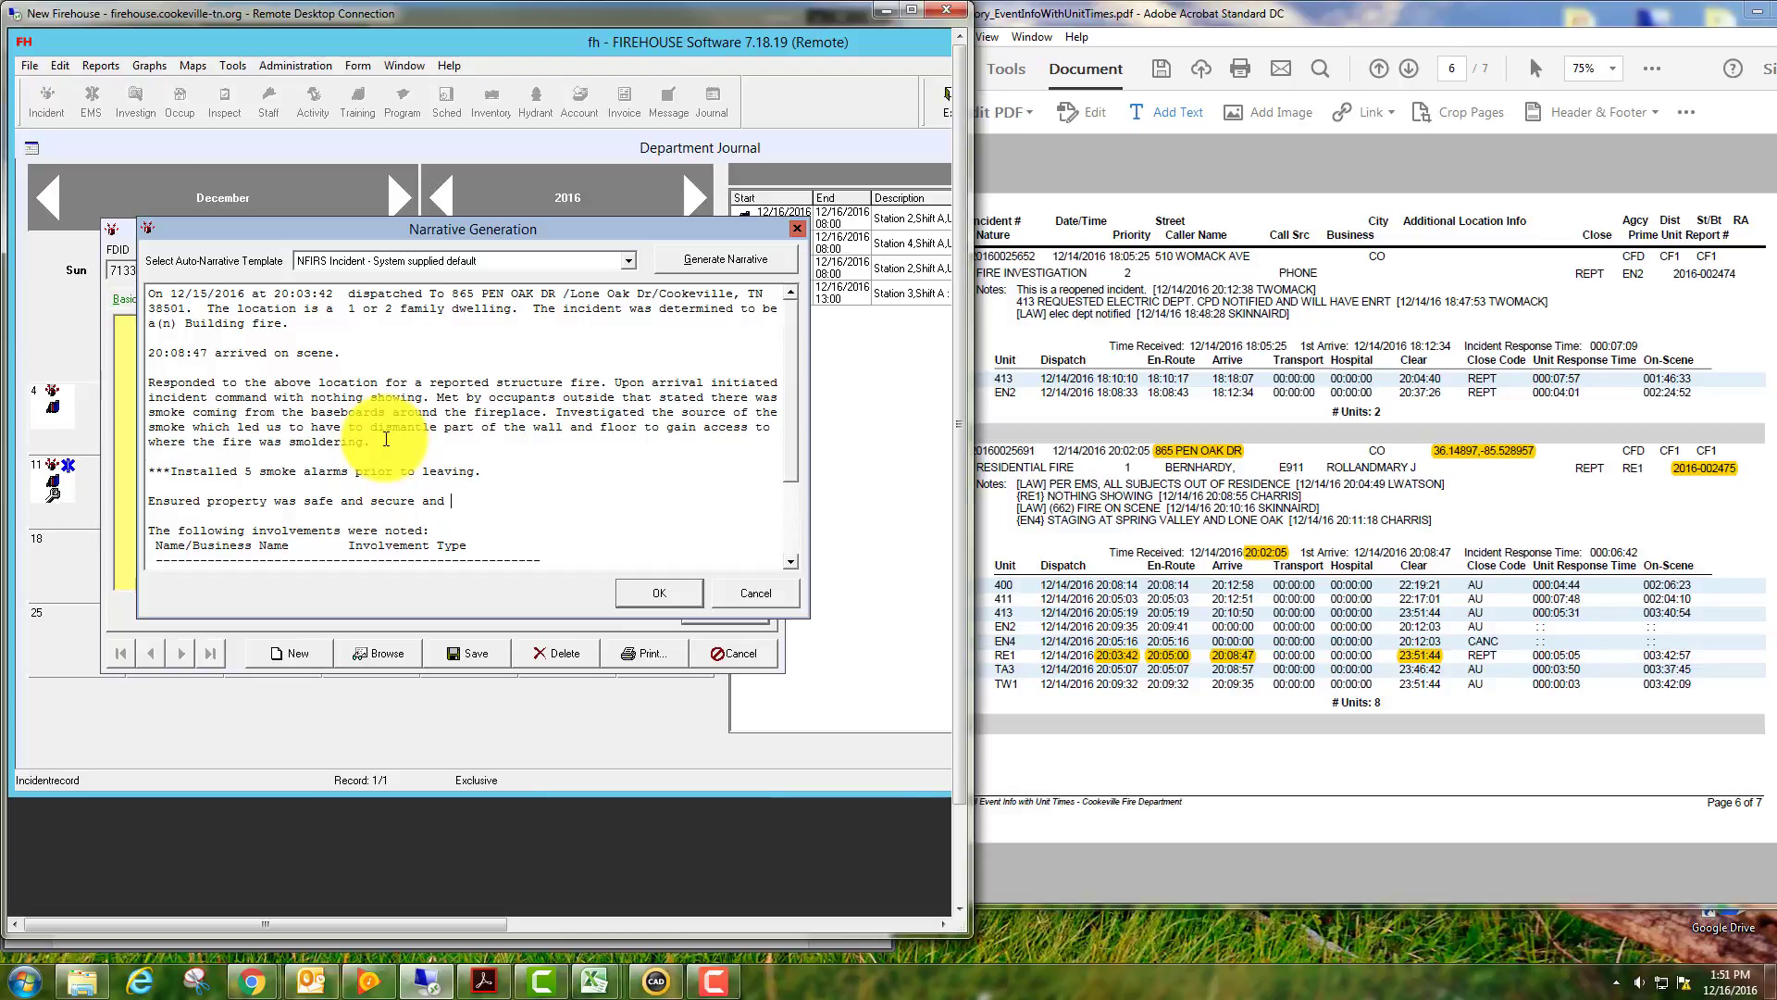
type(" turned property ")
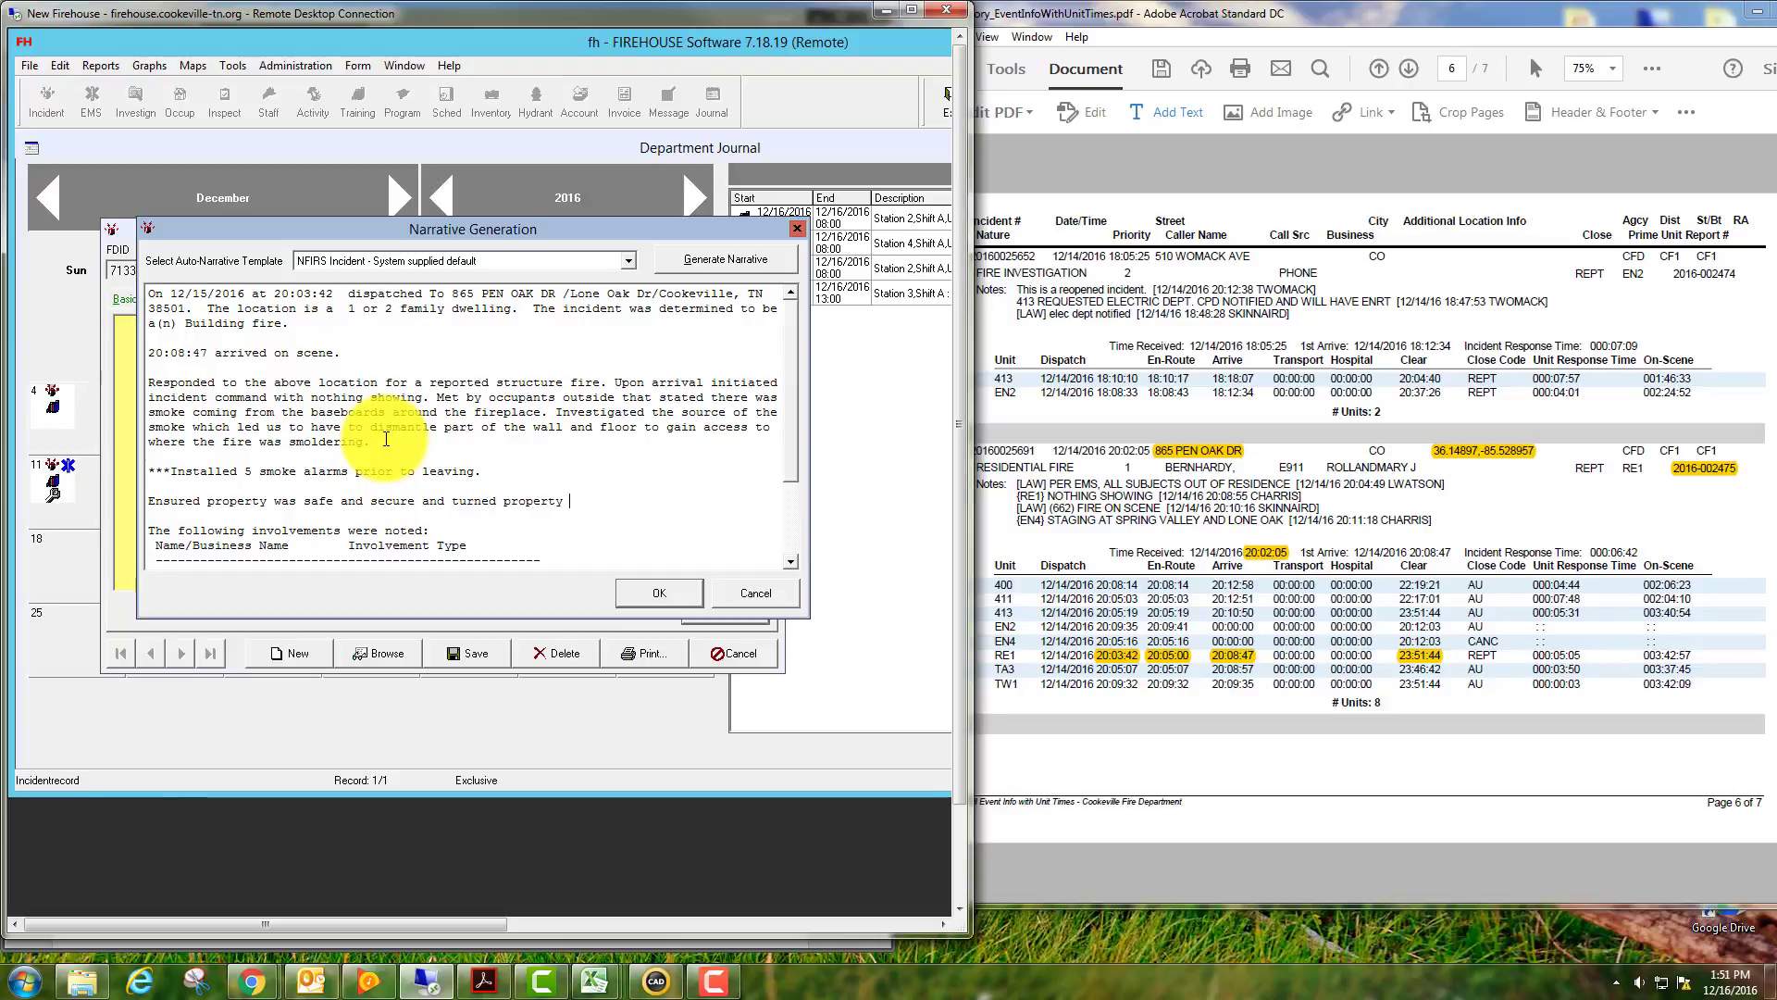
type("back over to owner.")
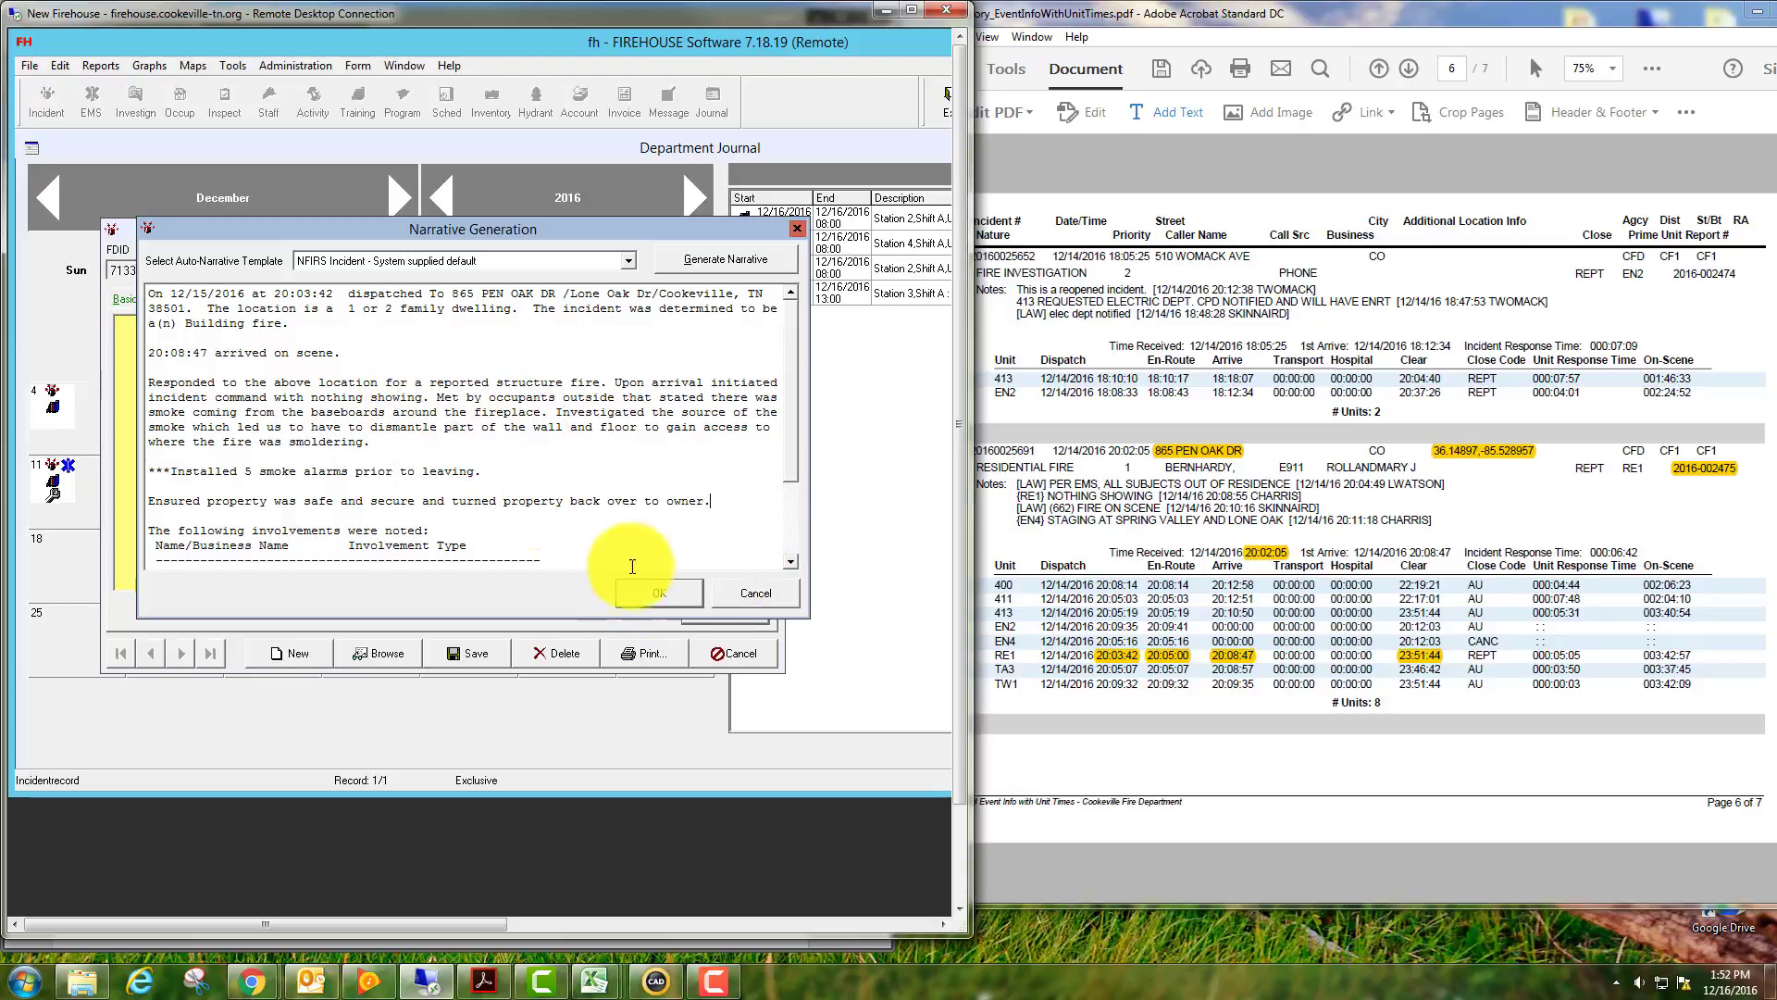
Accept the narrative, then add and save an MM Member Making Report authorization for the captain.
left_click(676, 594)
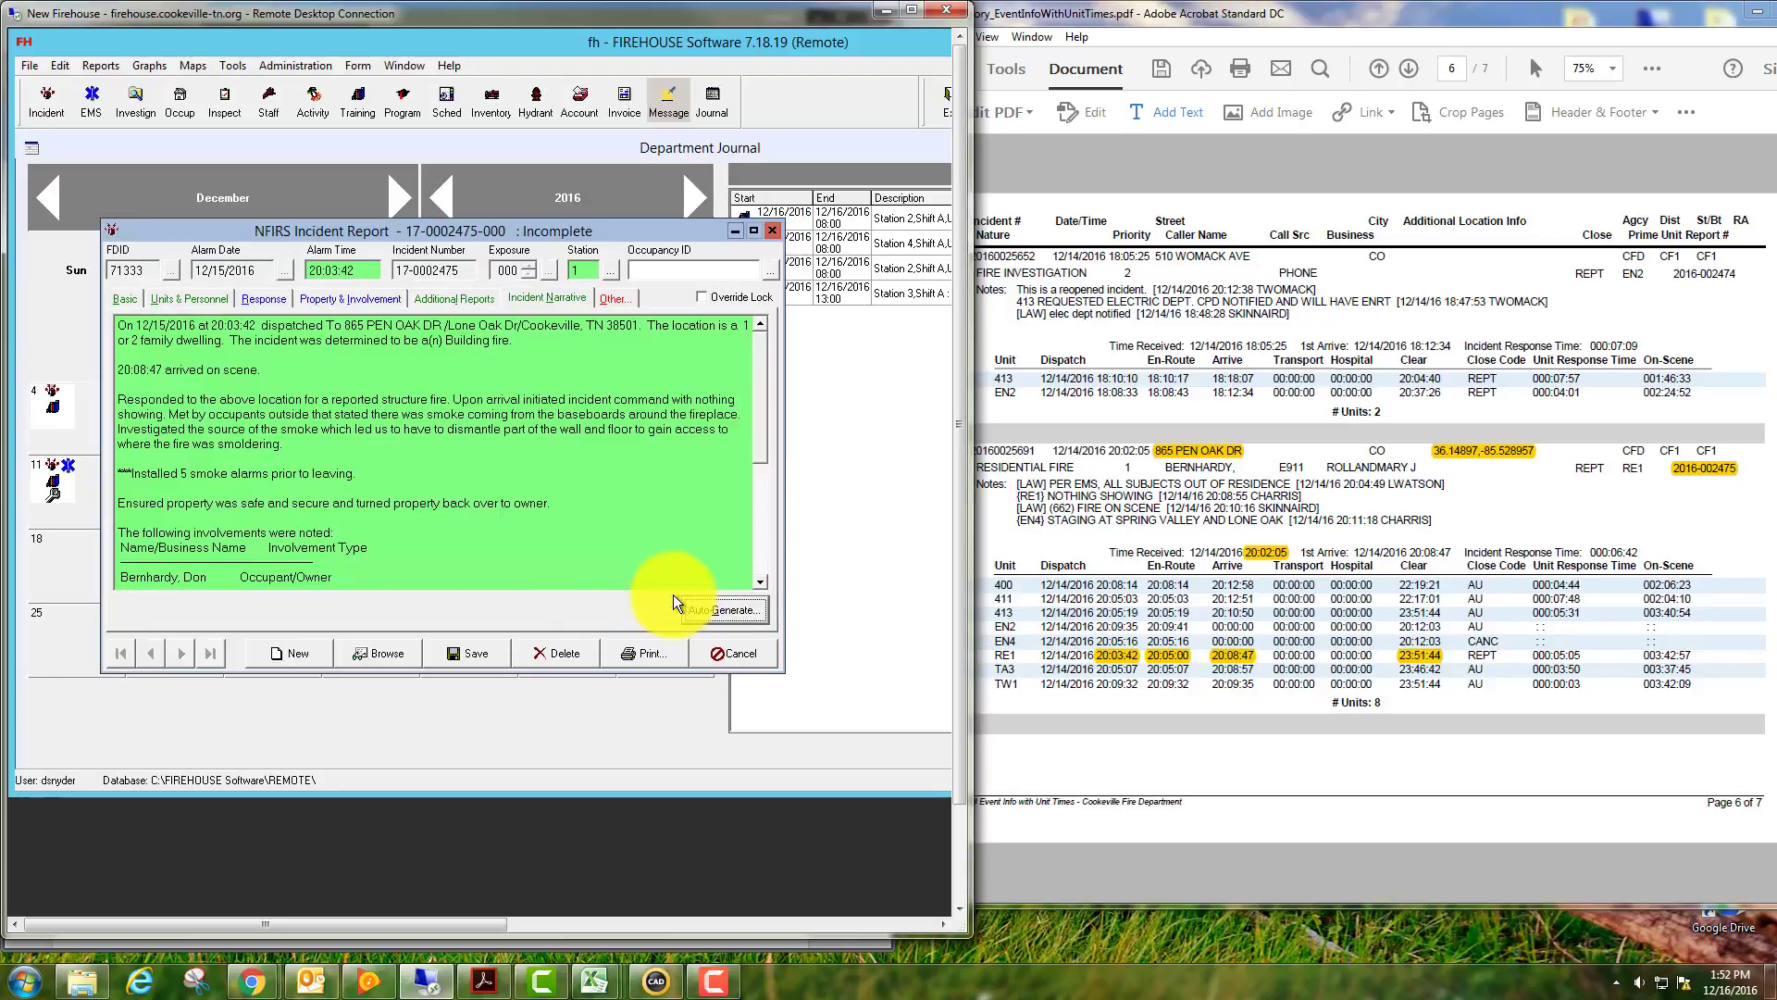
left_click(613, 298)
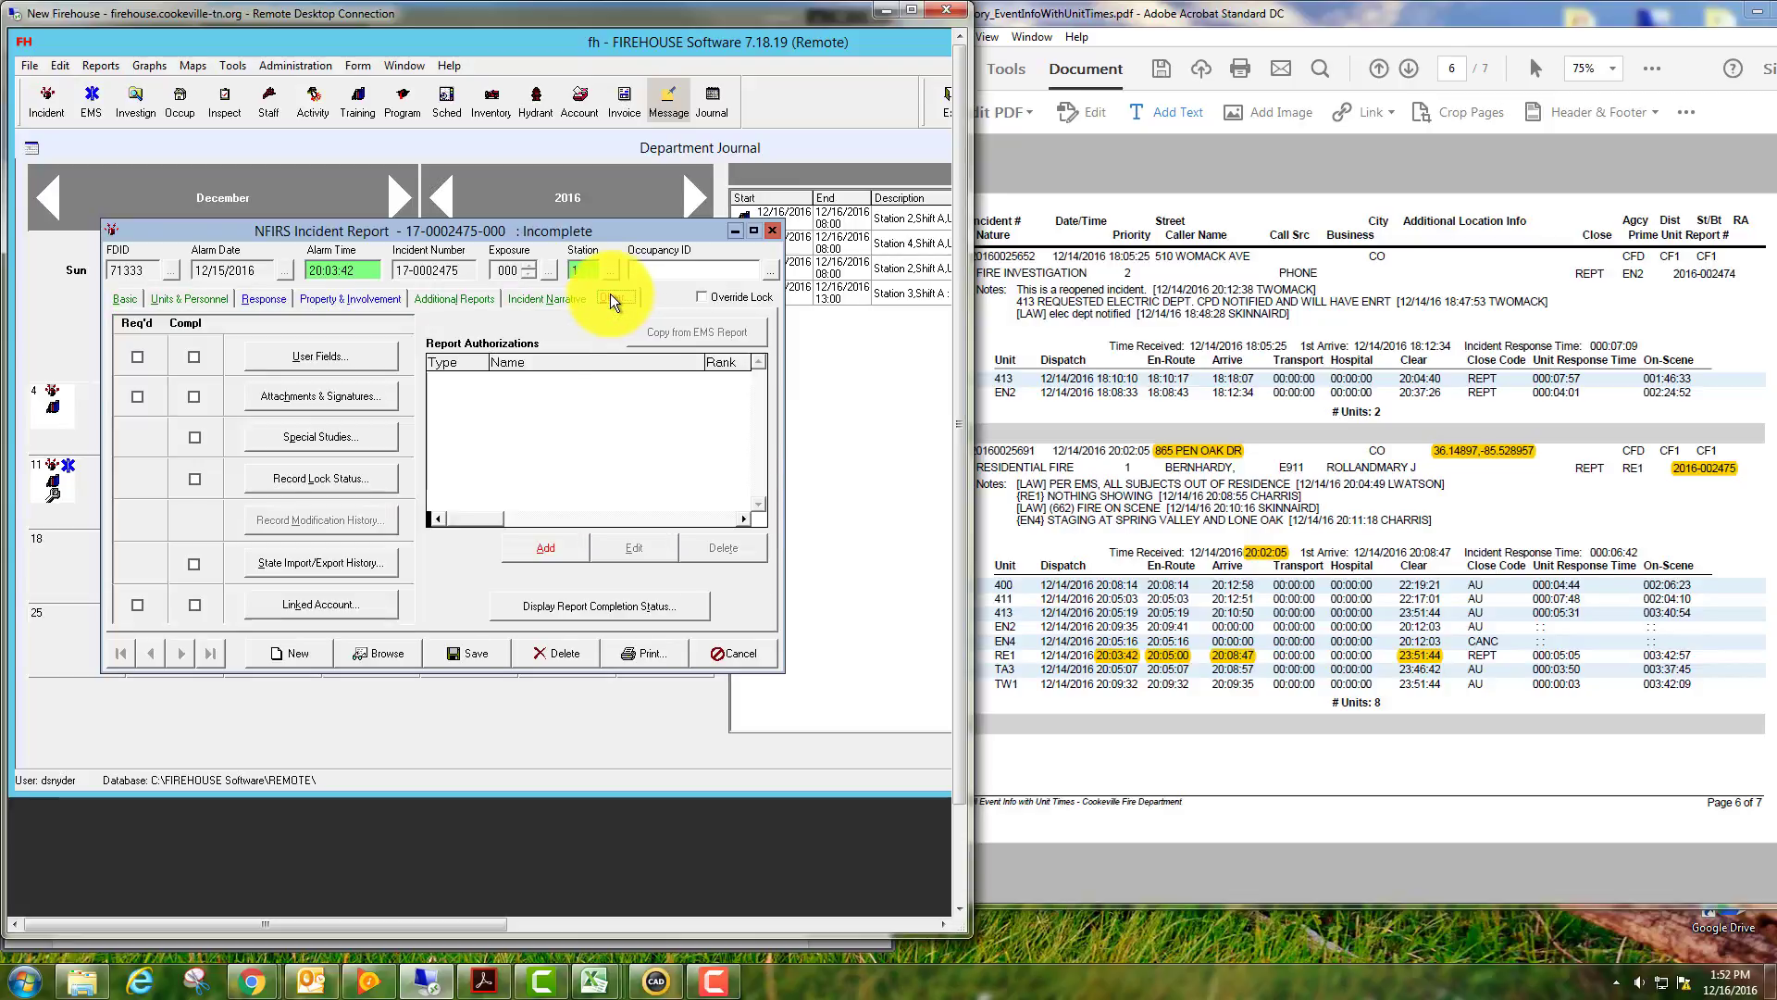
left_click(548, 548)
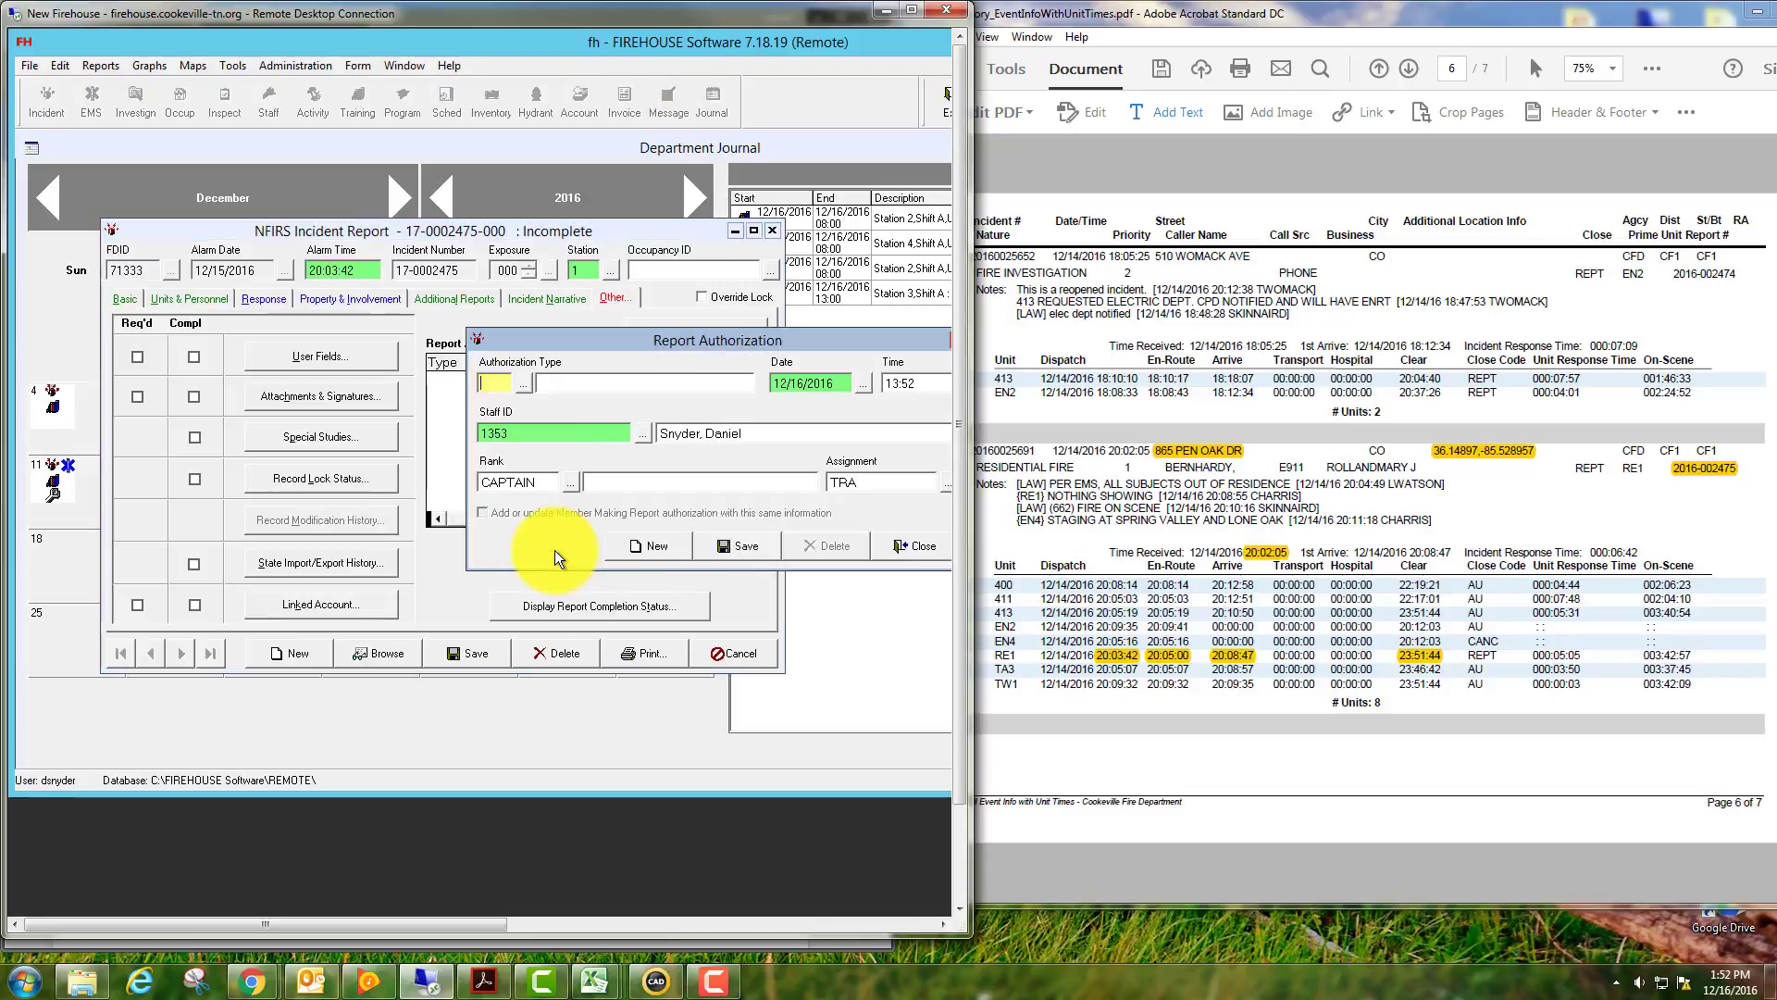
left_click_drag(604, 335, 396, 290)
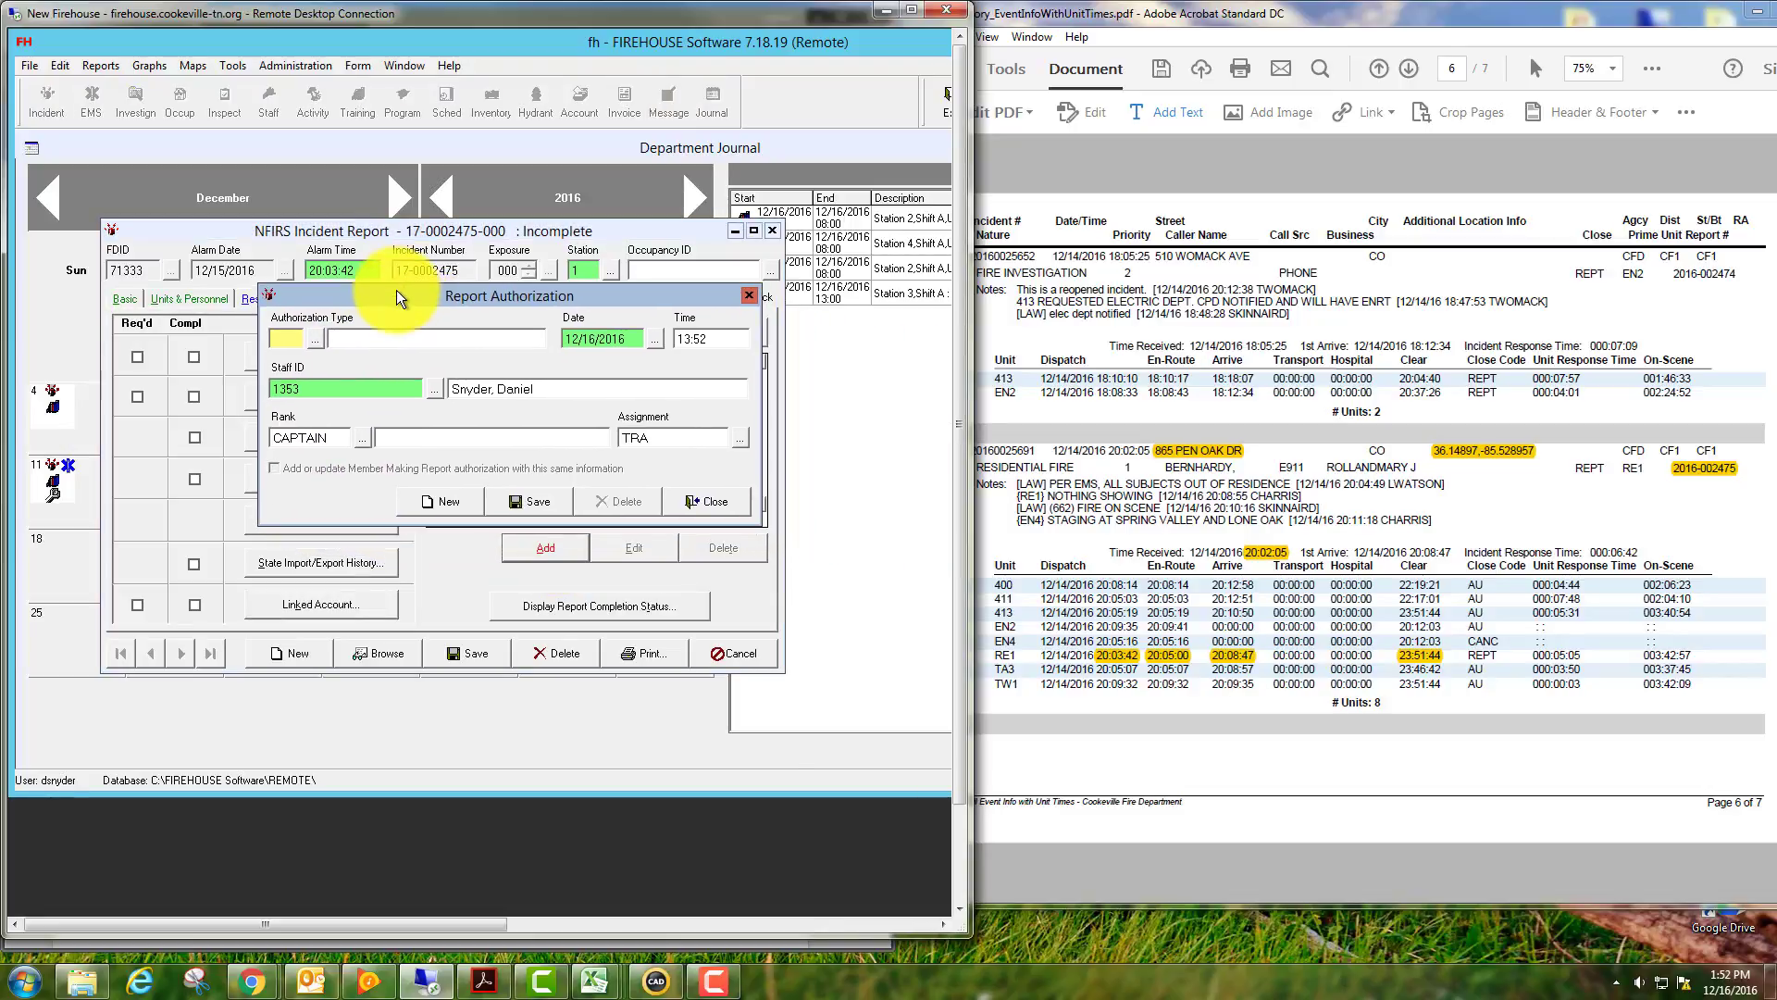
left_click(314, 337)
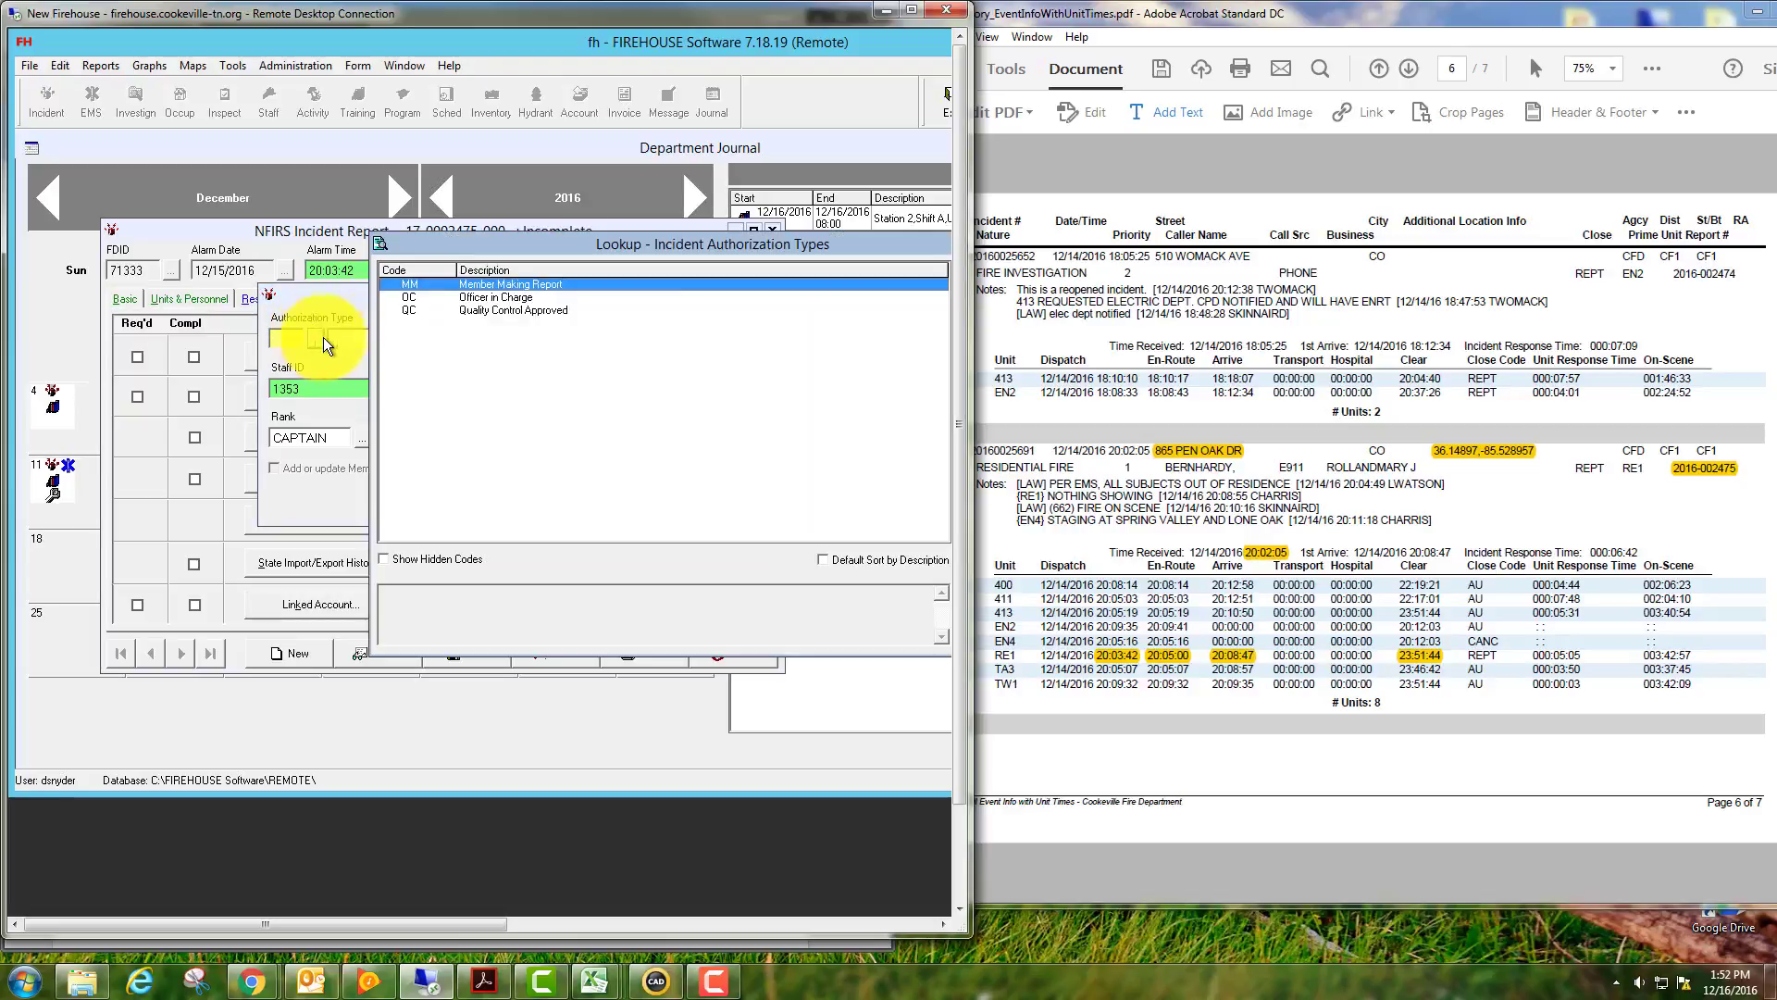
double_click(505, 283)
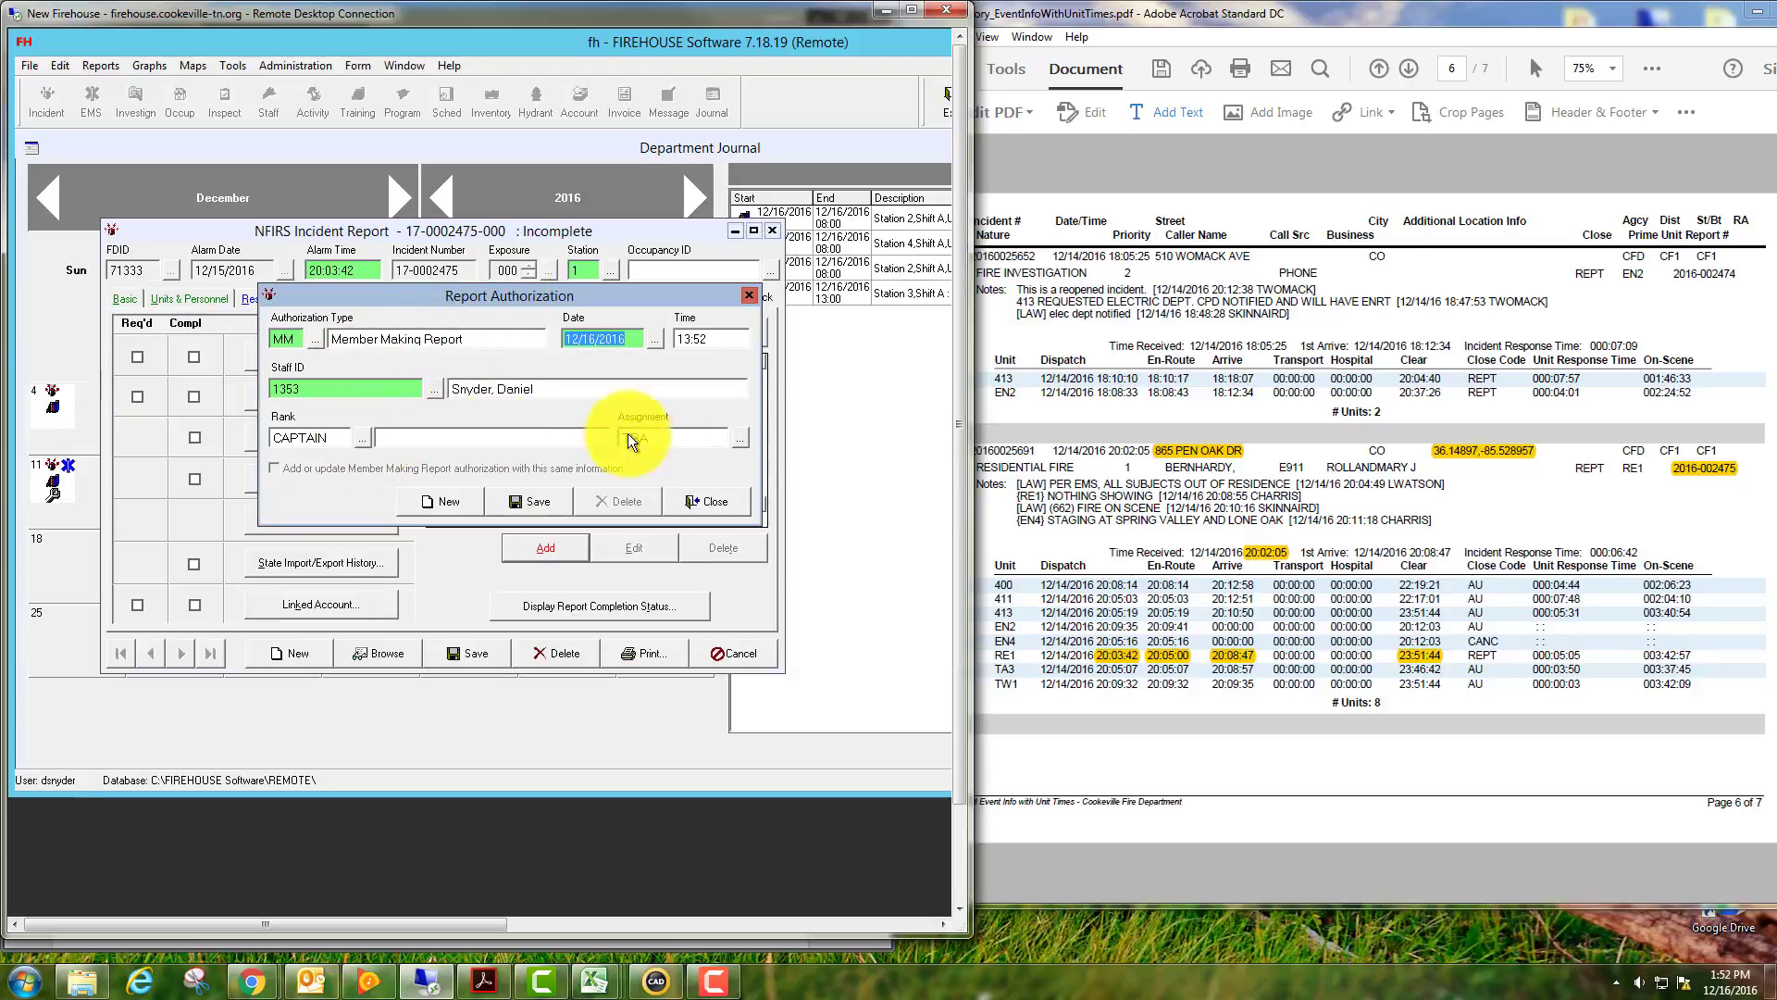
left_click(546, 498)
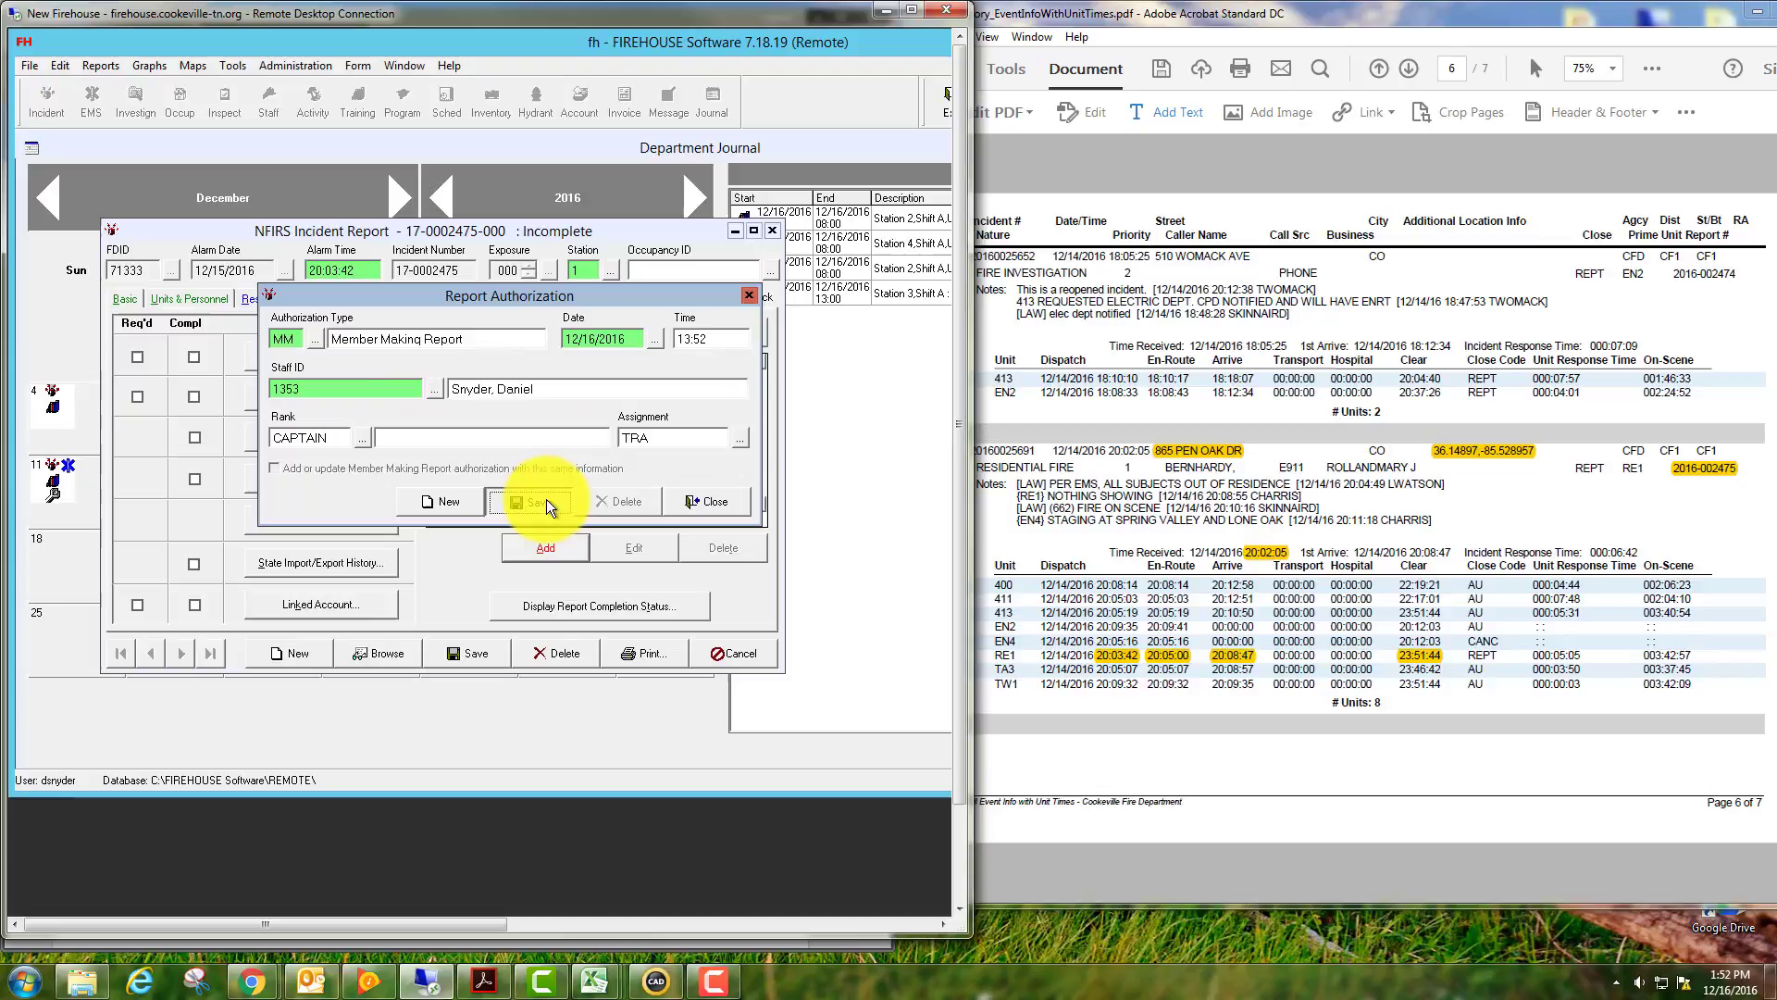
Create a new OC (Officer in Charge) authorization and select the staff member.
left_click(457, 502)
double_click(313, 337)
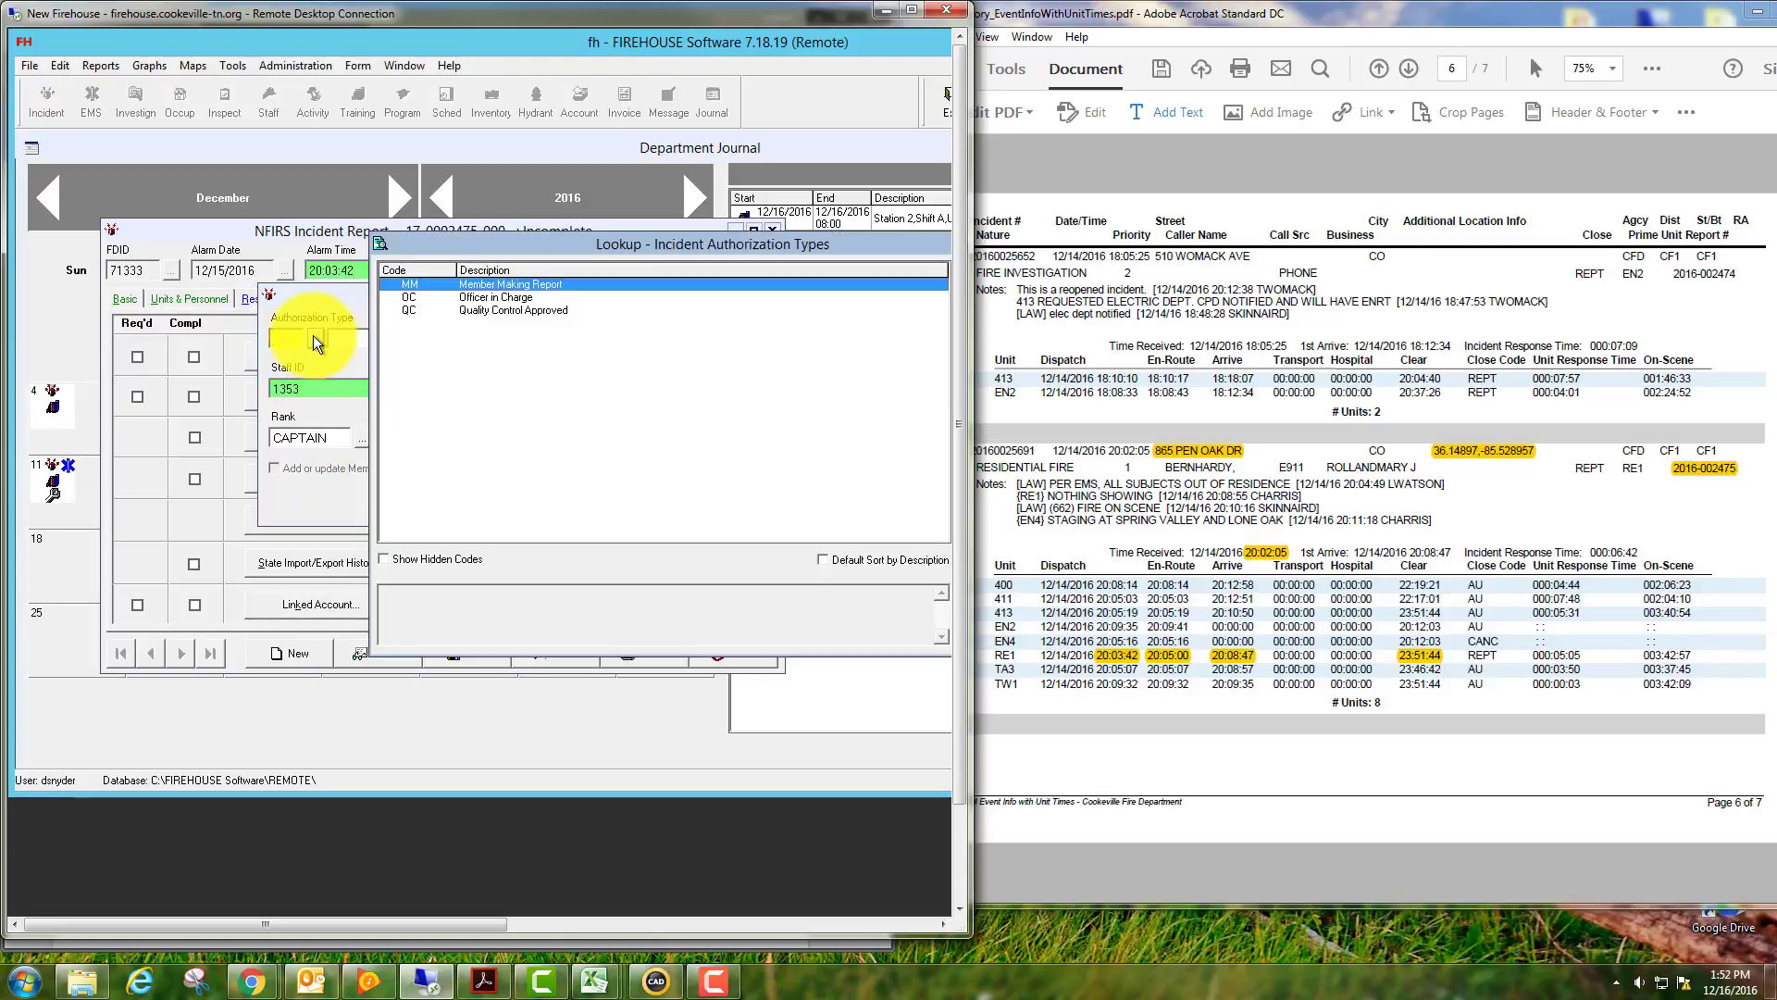
double_click(487, 298)
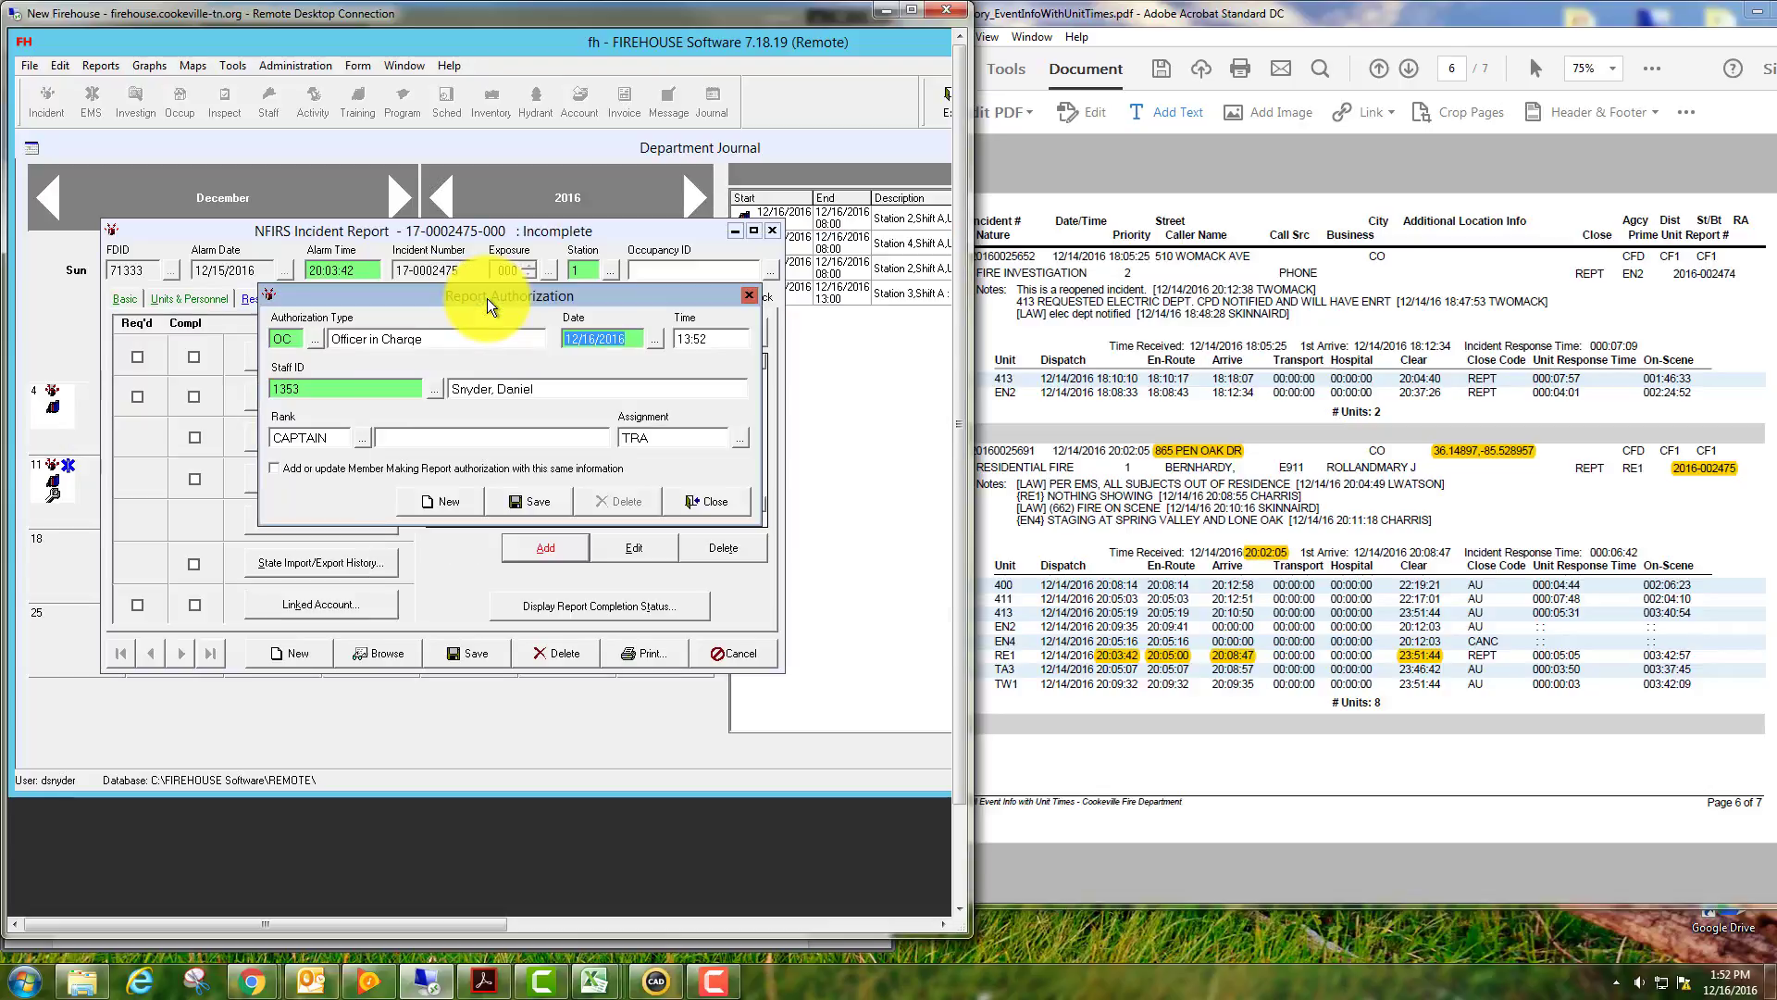
left_click(432, 387)
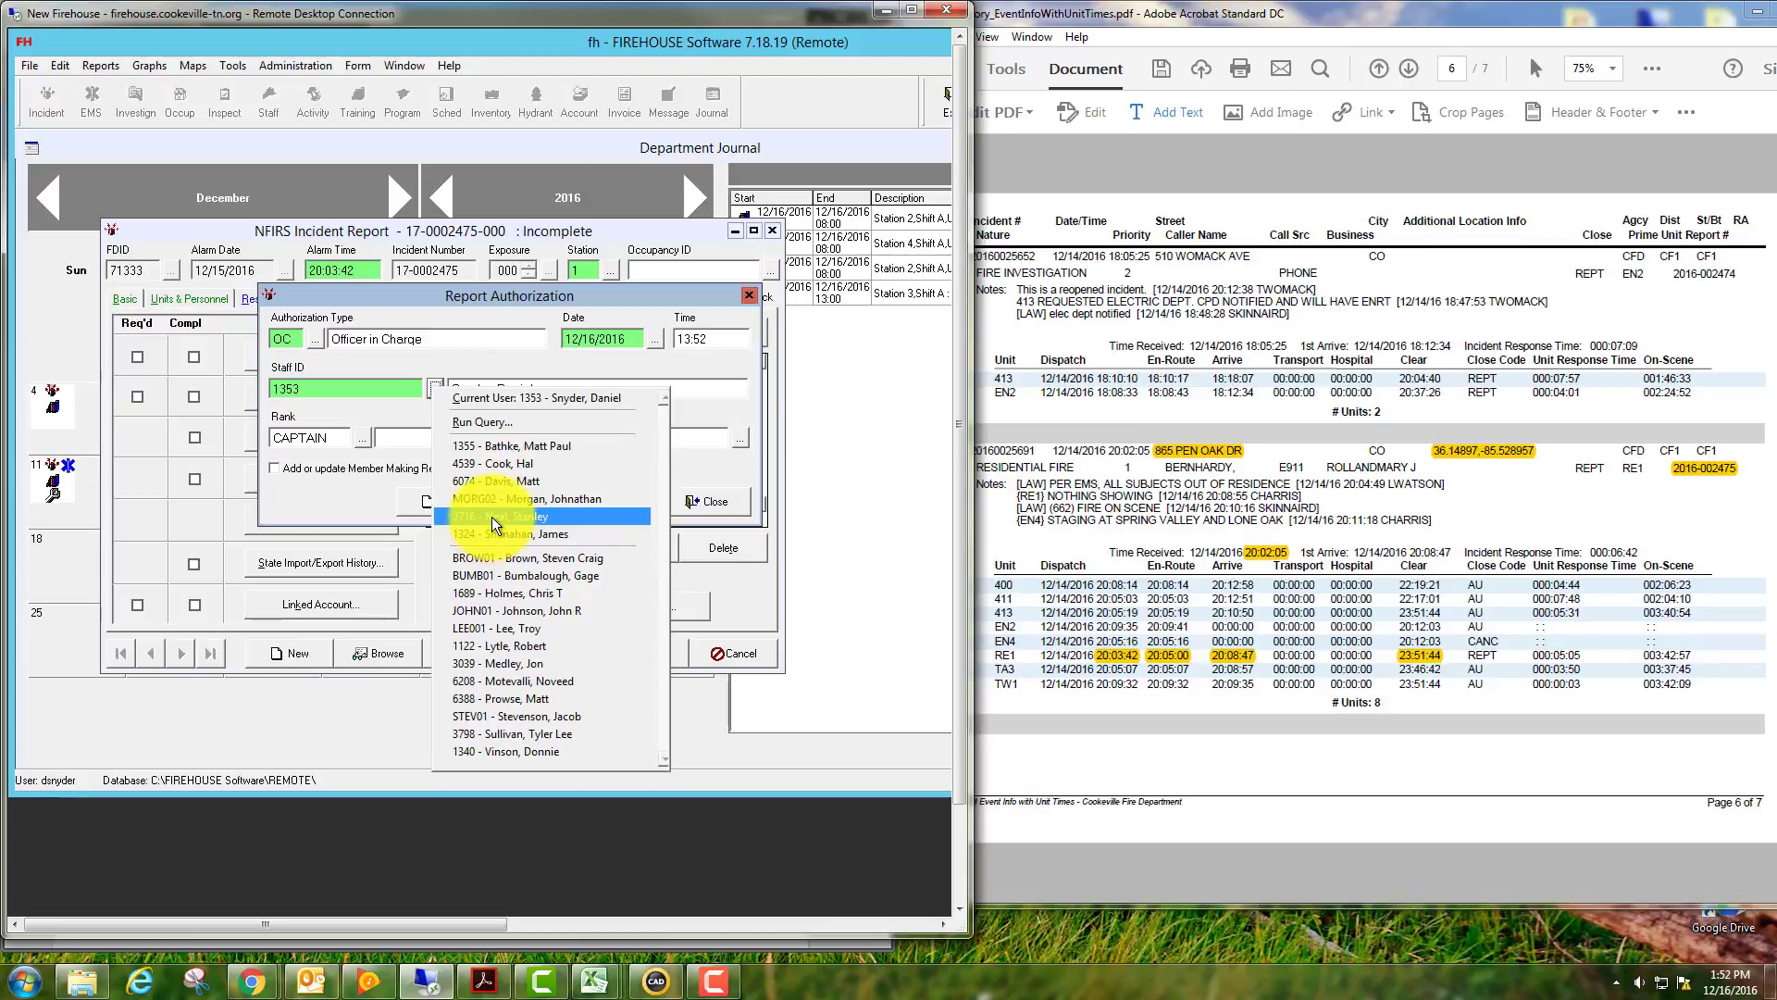
left_click(493, 463)
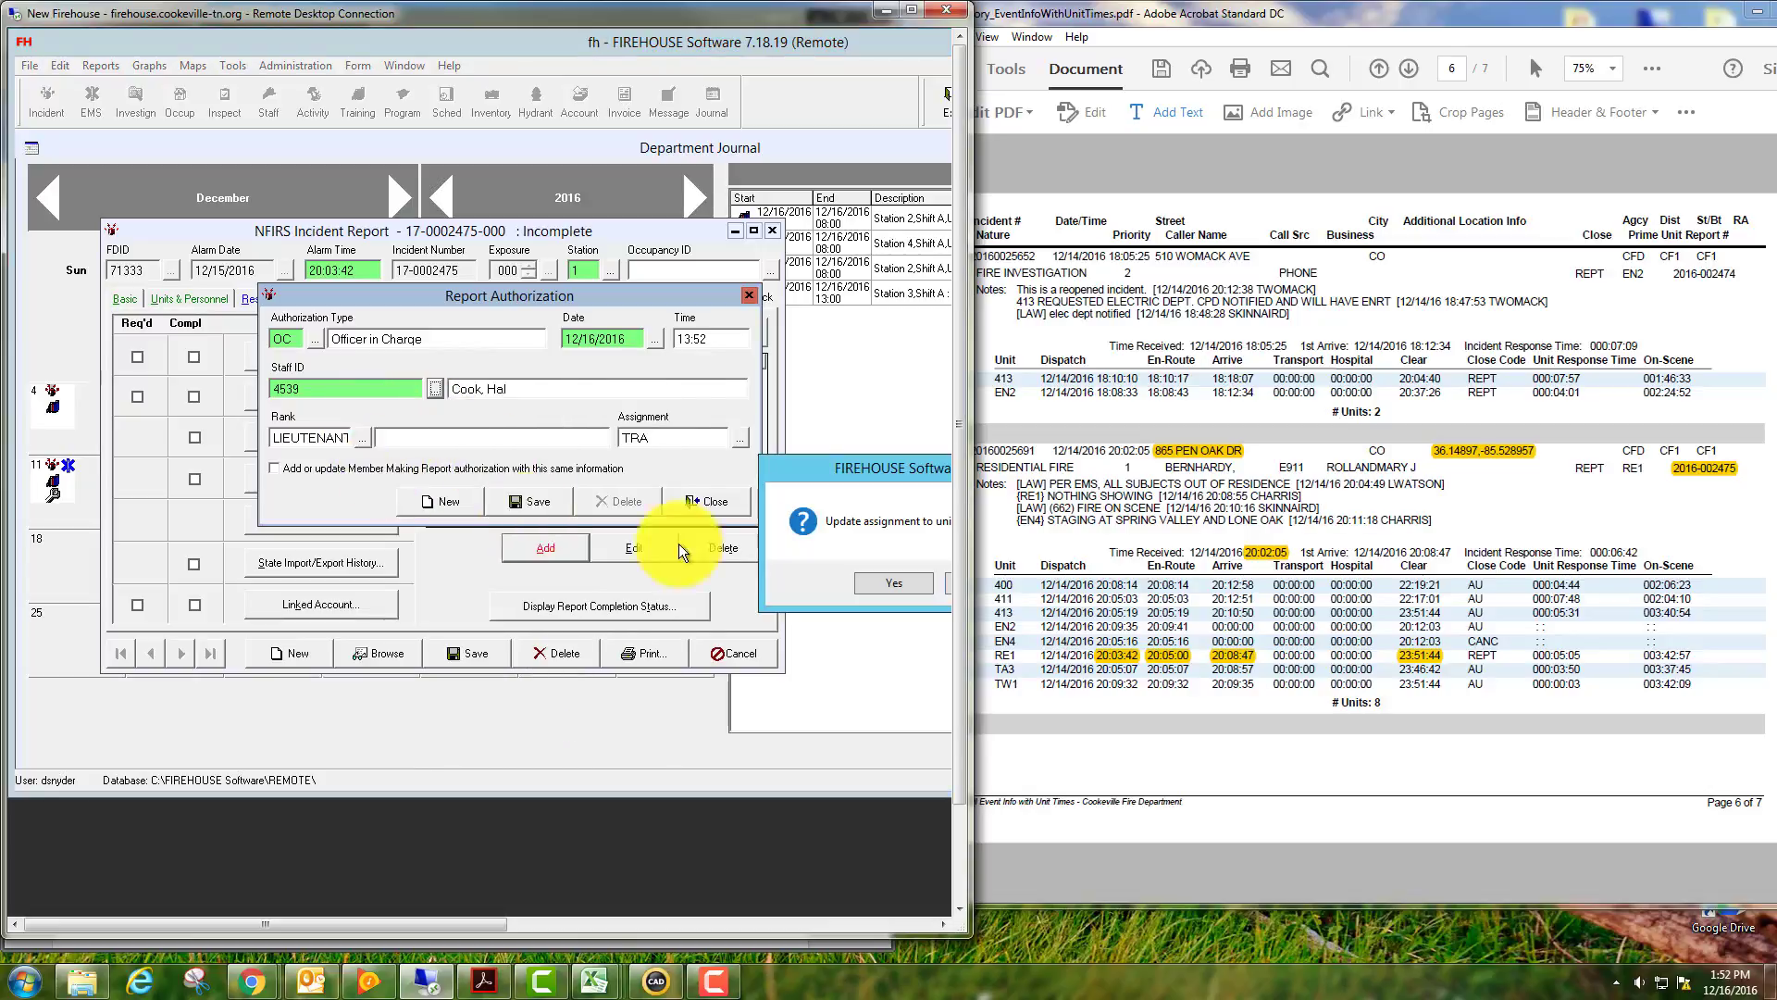
Accept the RESQ 1 assignment update and save the Officer in Charge authorization.
left_click_drag(835, 465, 559, 459)
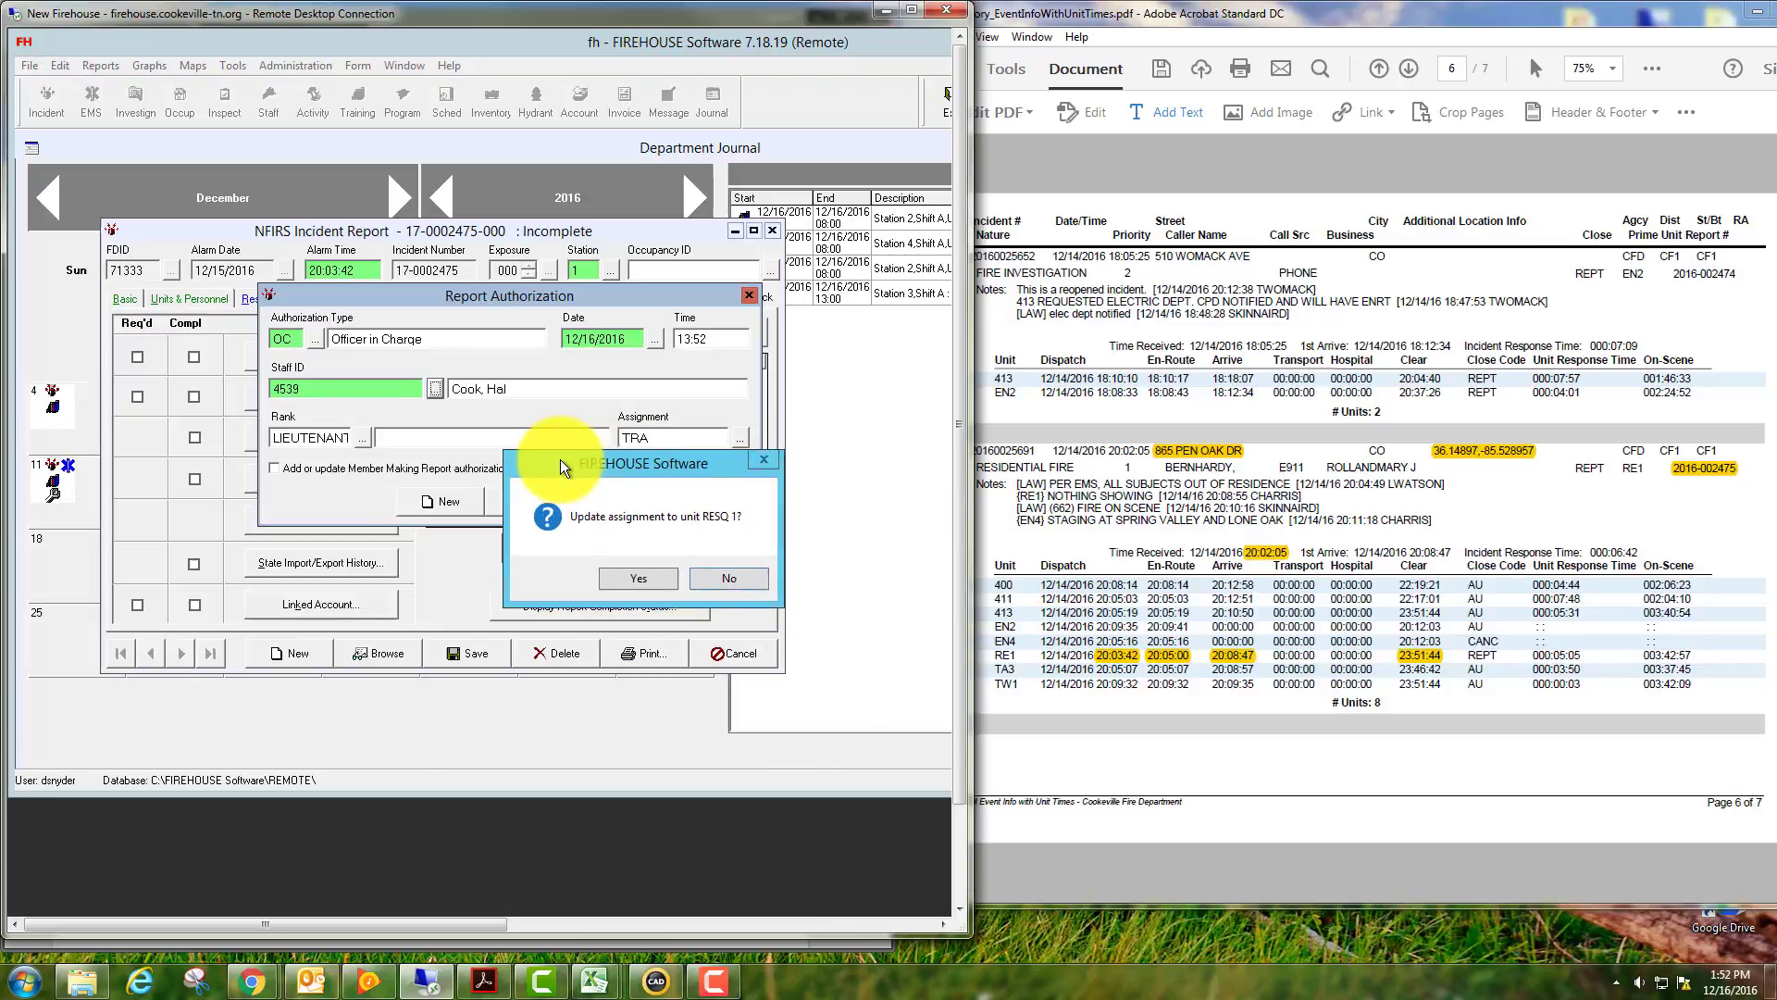
left_click(618, 577)
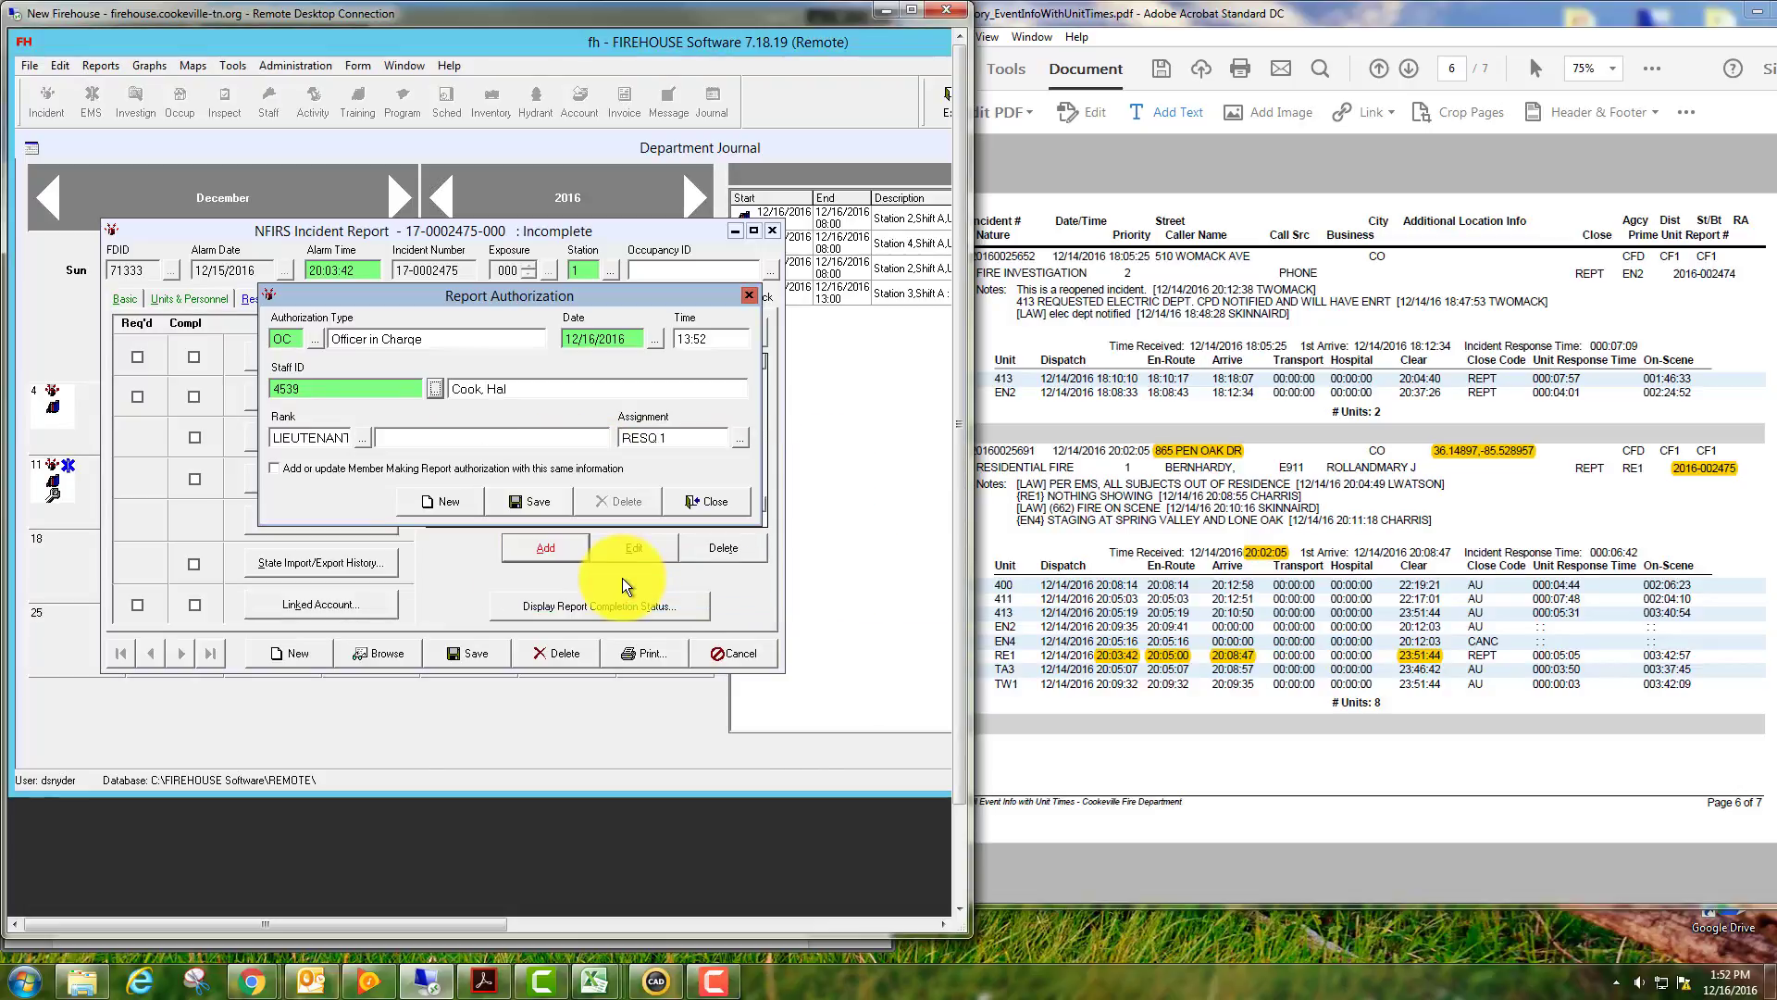
left_click(530, 502)
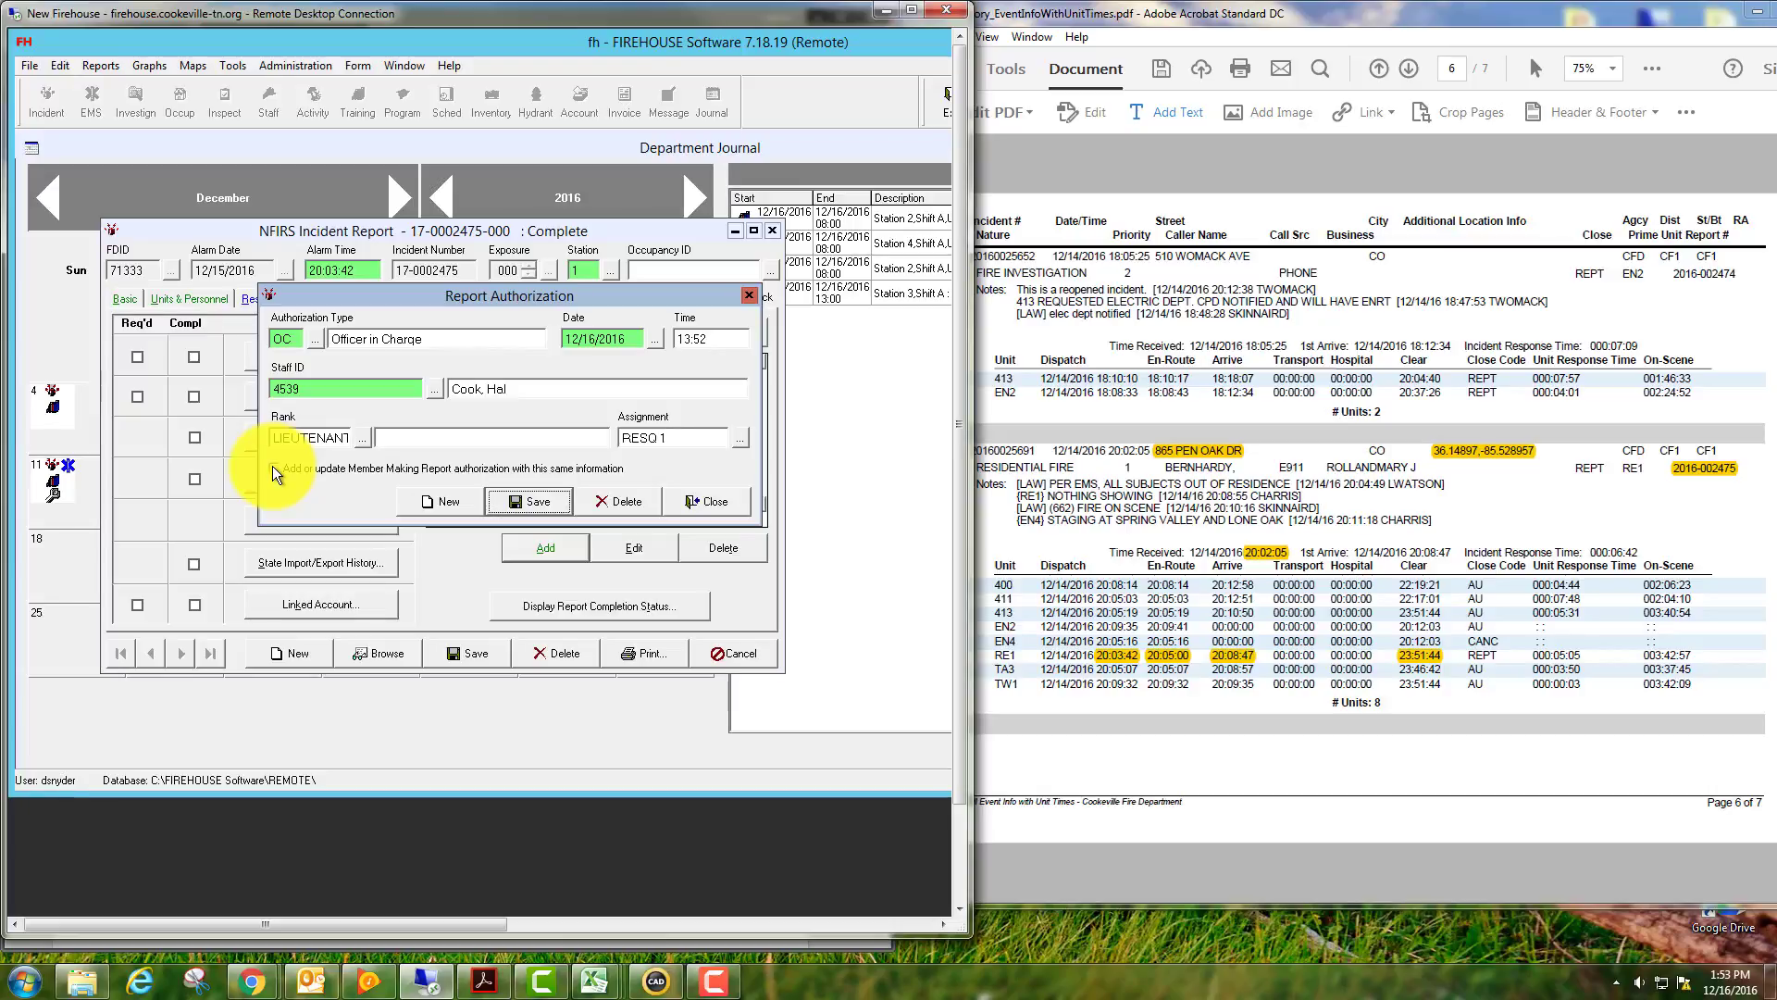
left_click(549, 505)
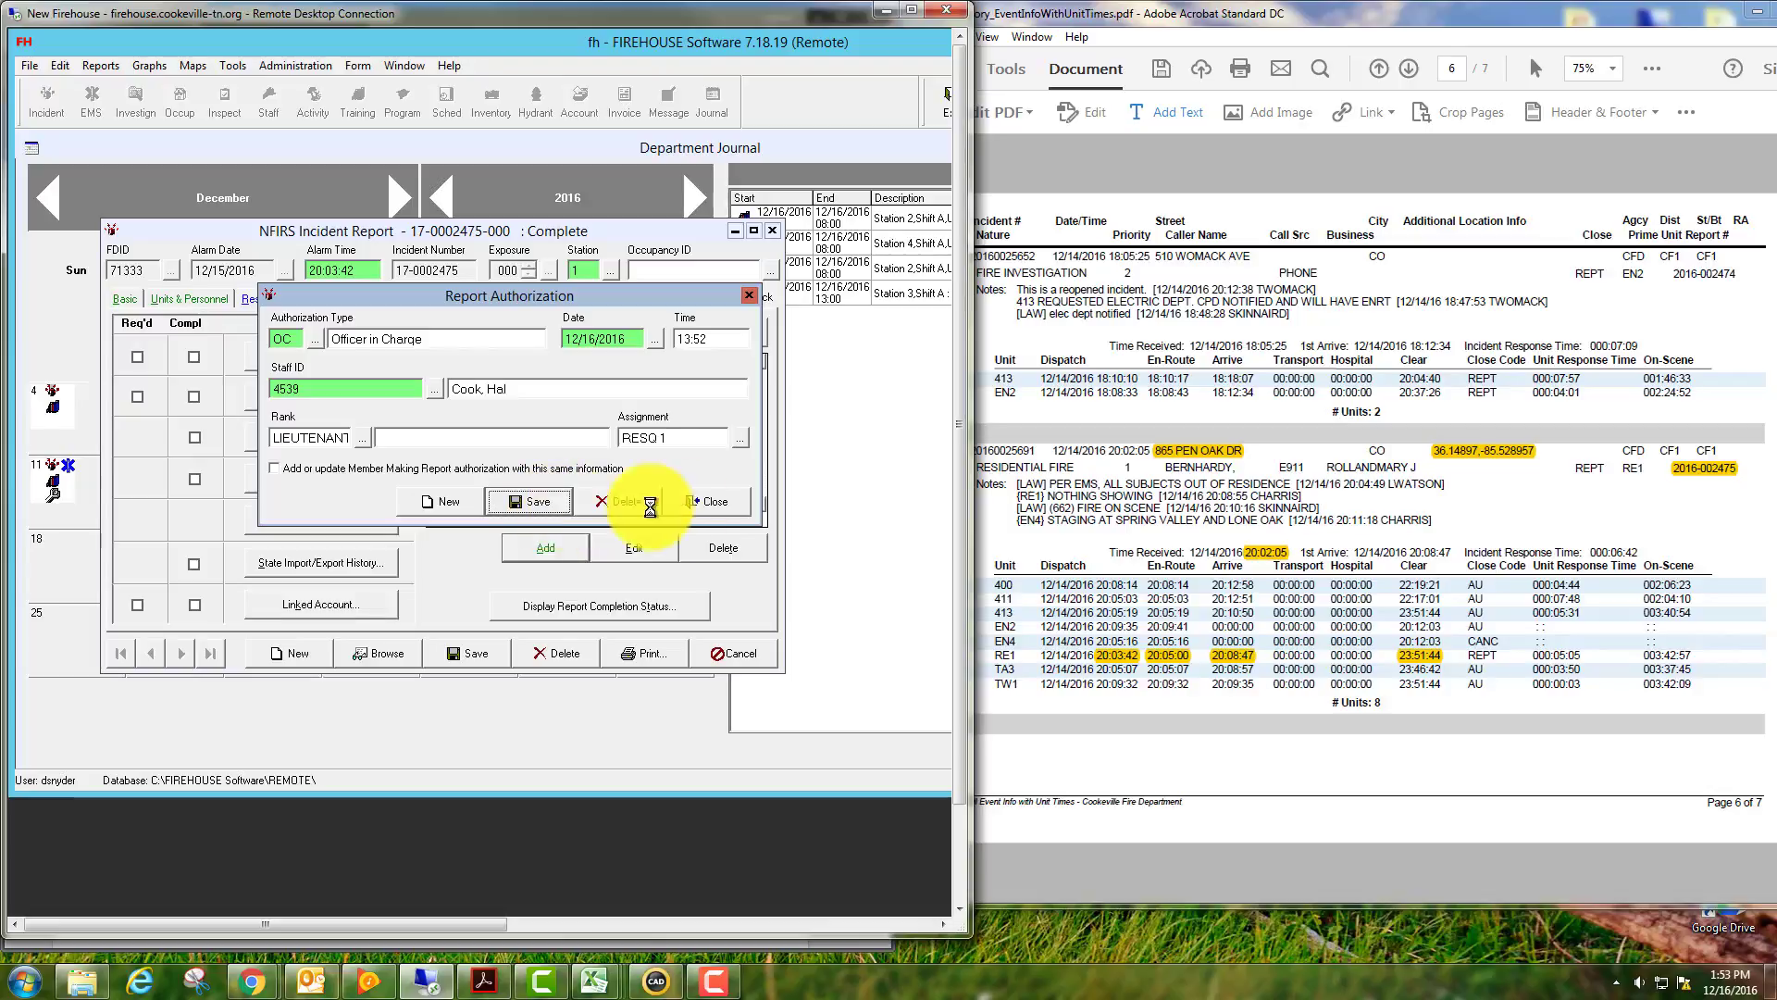
Close the authorization form, save the report ignoring the occupant-name spelling flag, then close it.
left_click(709, 503)
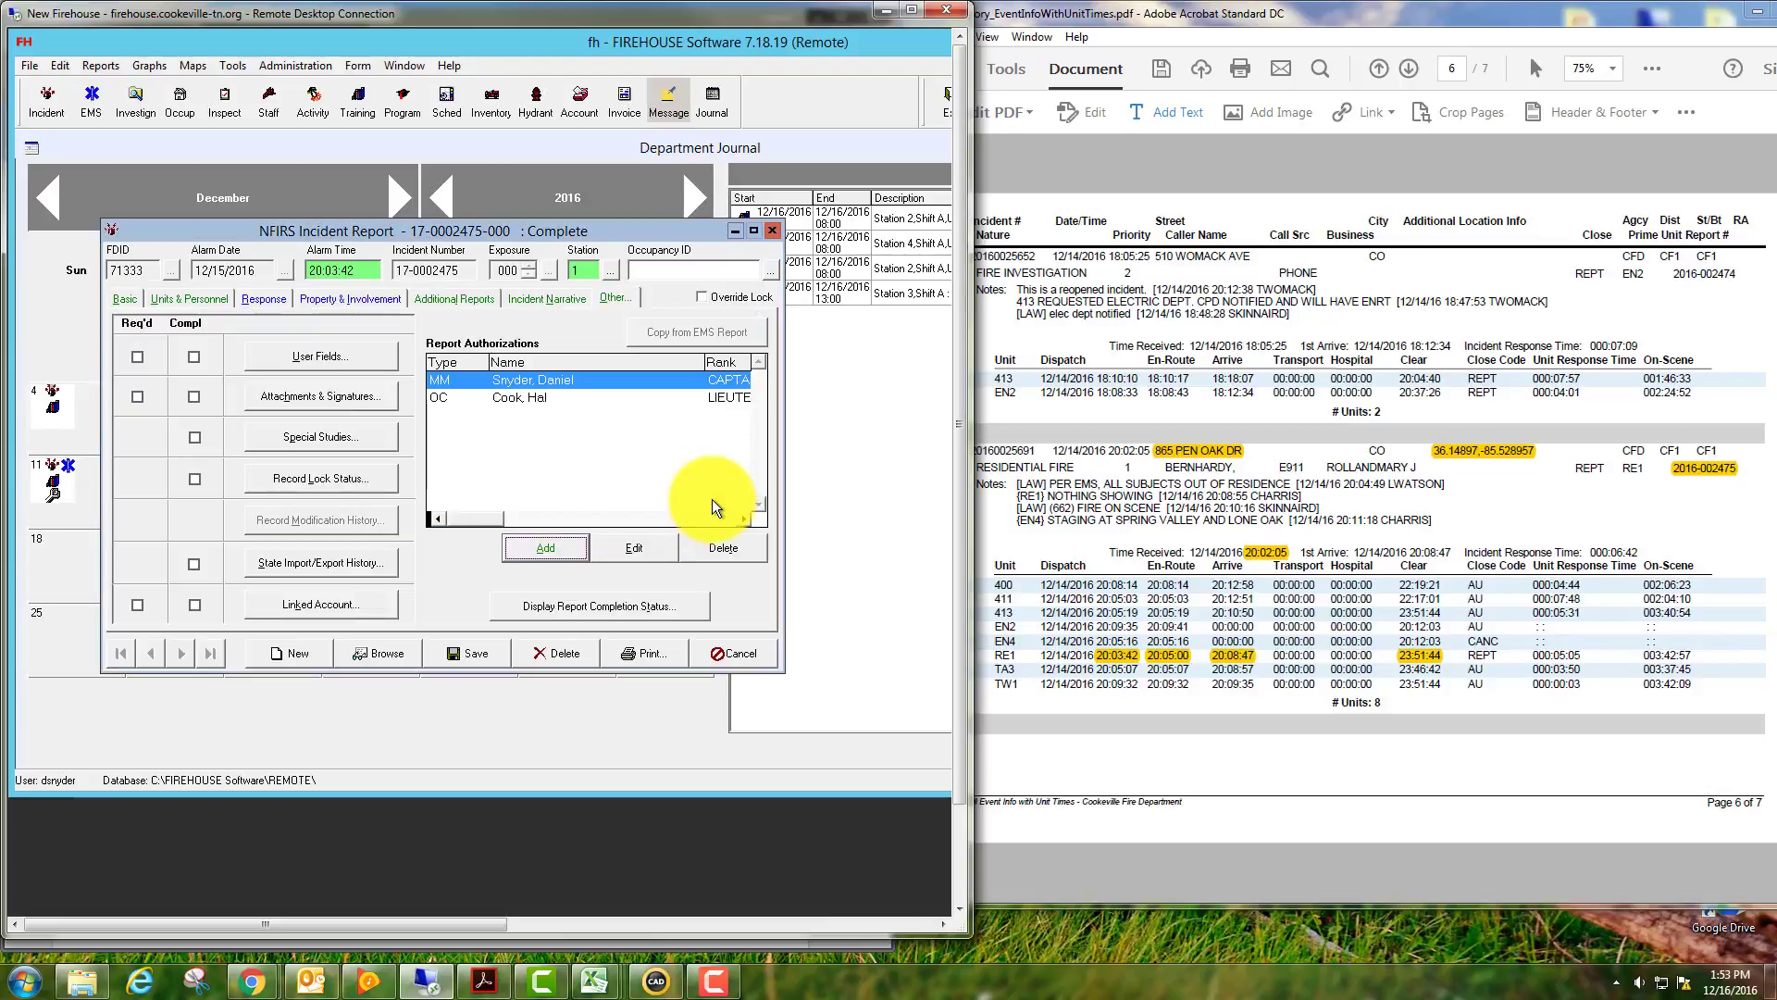
left_click(481, 651)
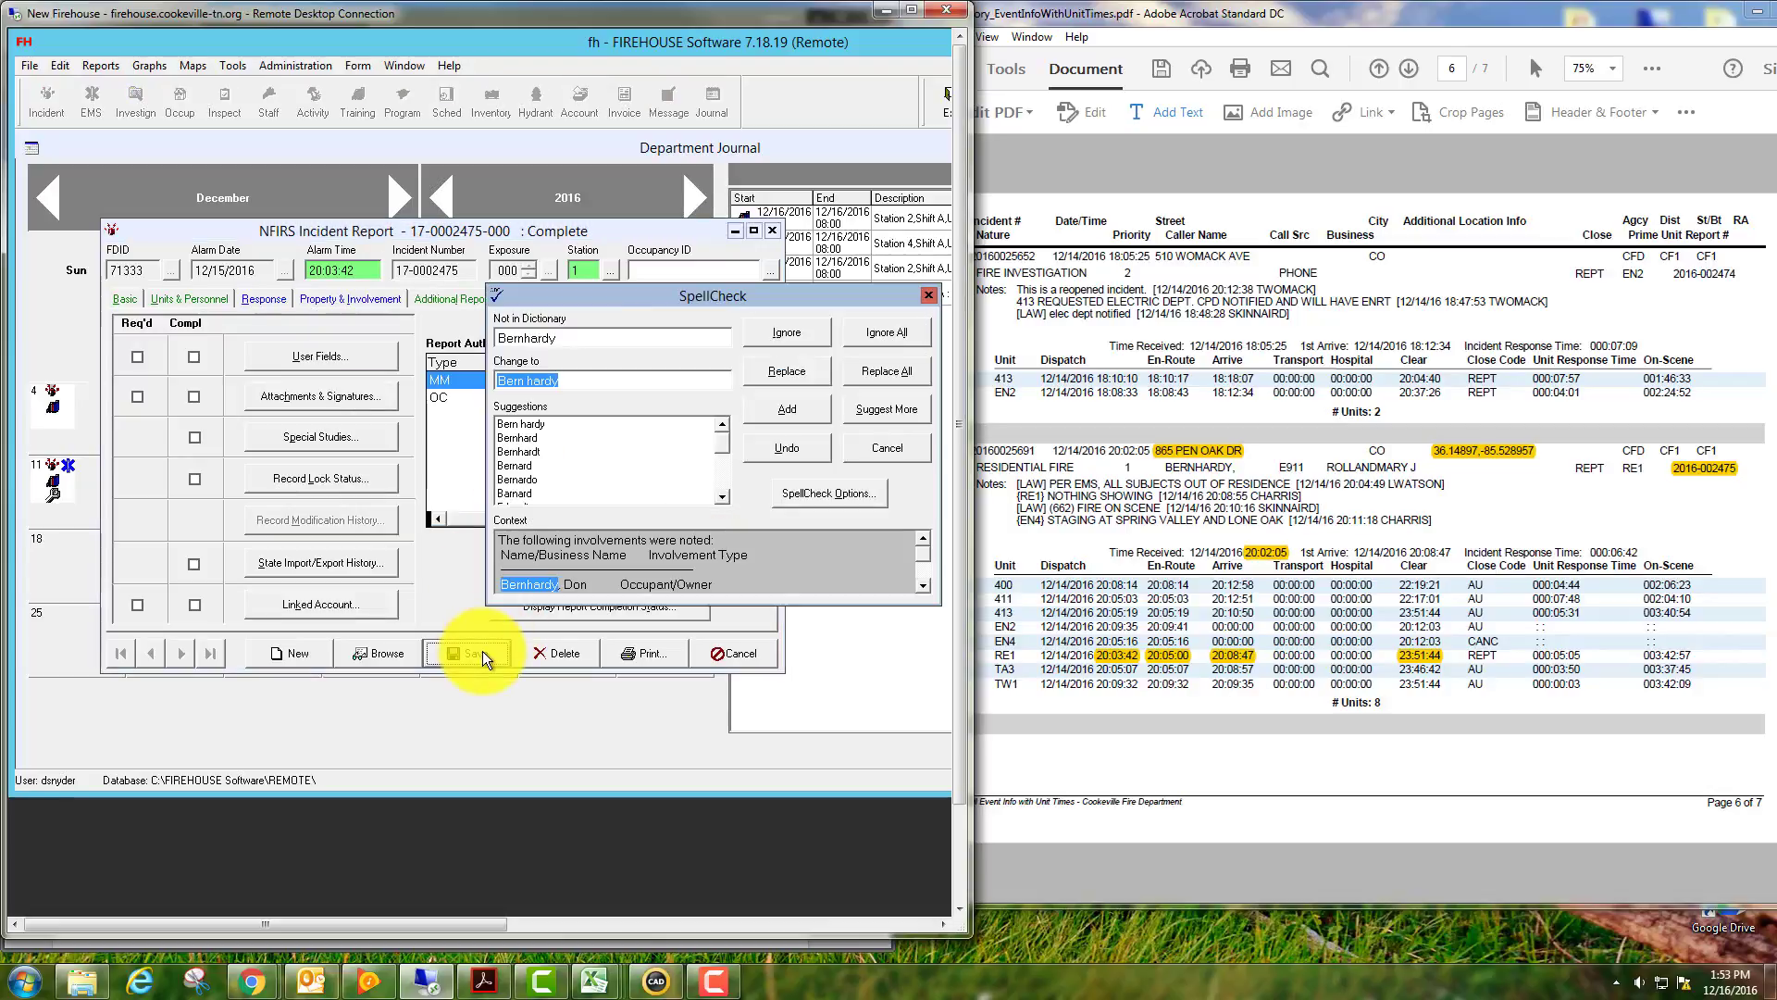
left_click(776, 330)
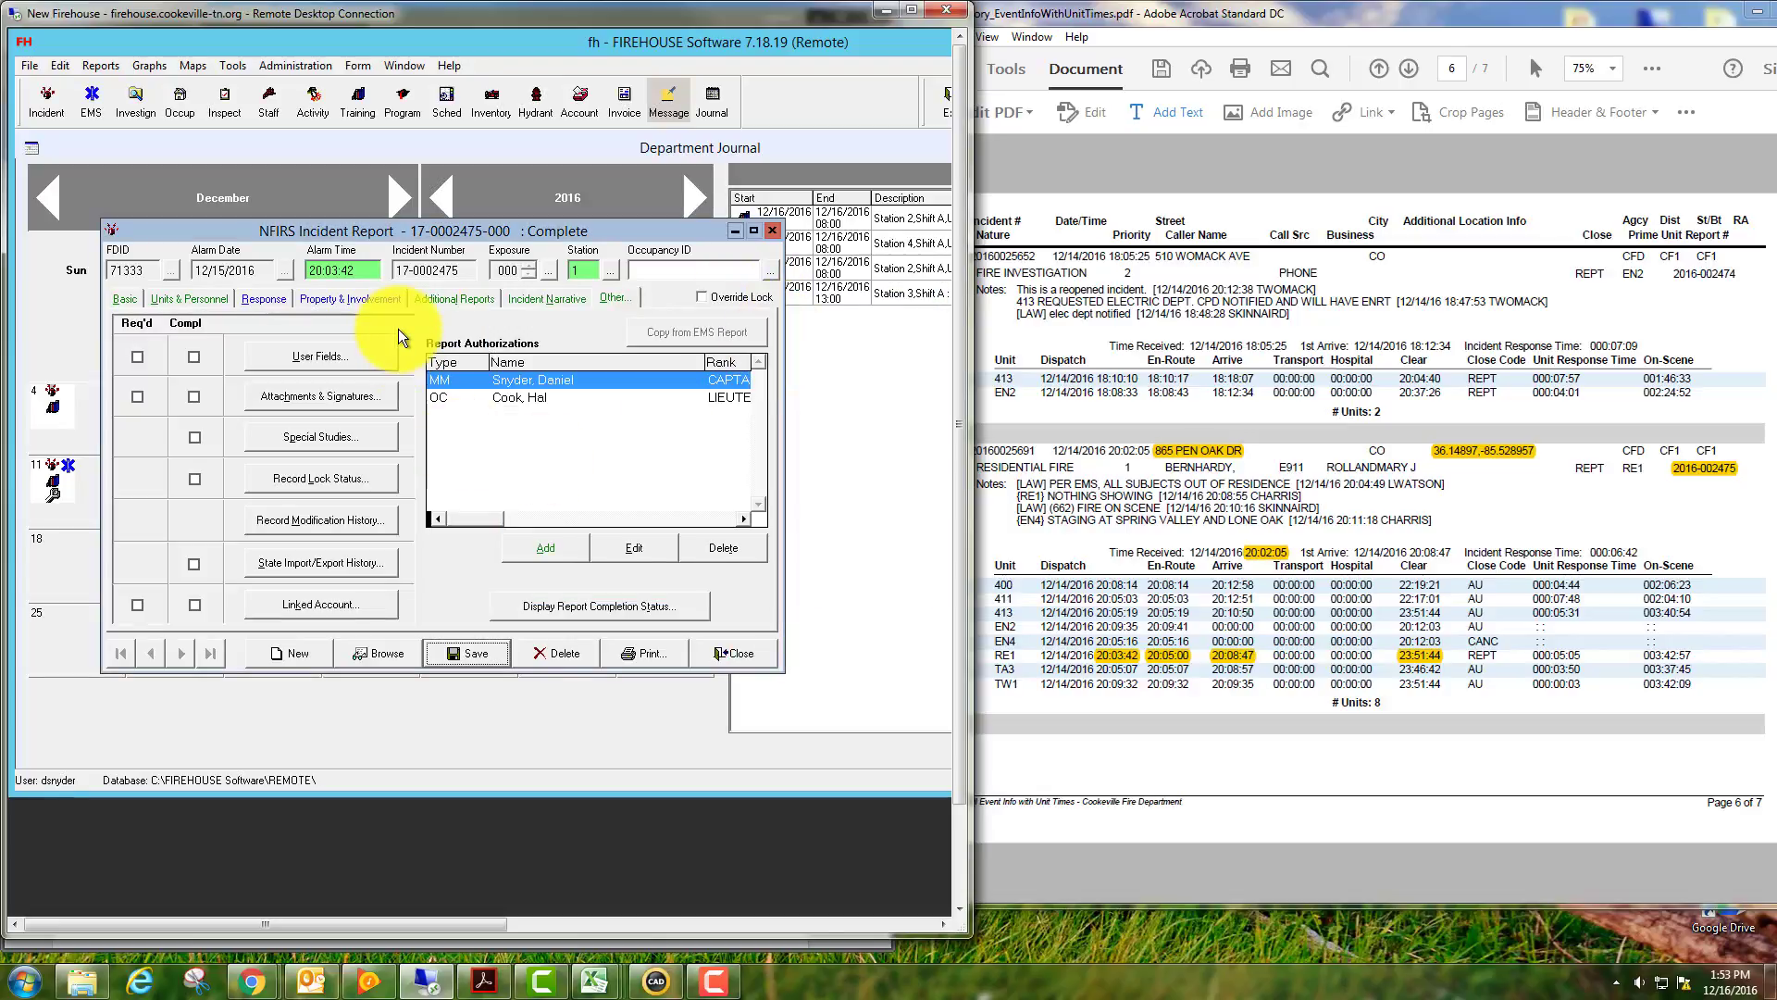
left_click(746, 650)
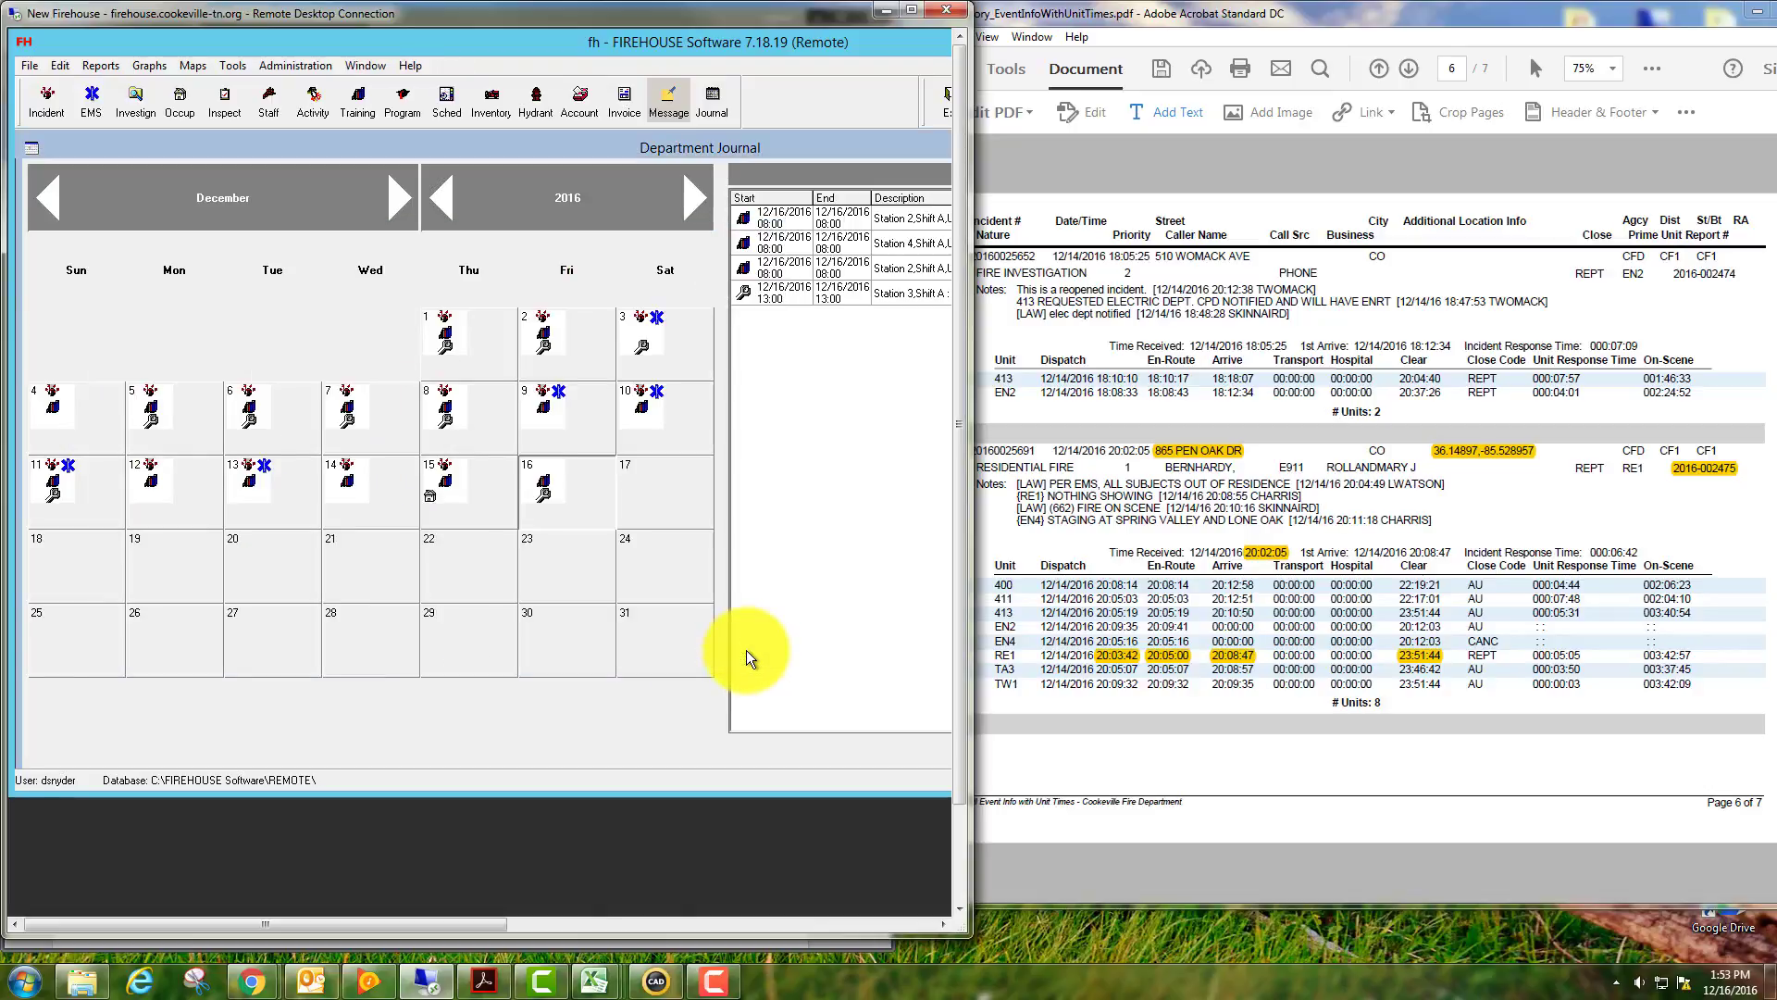